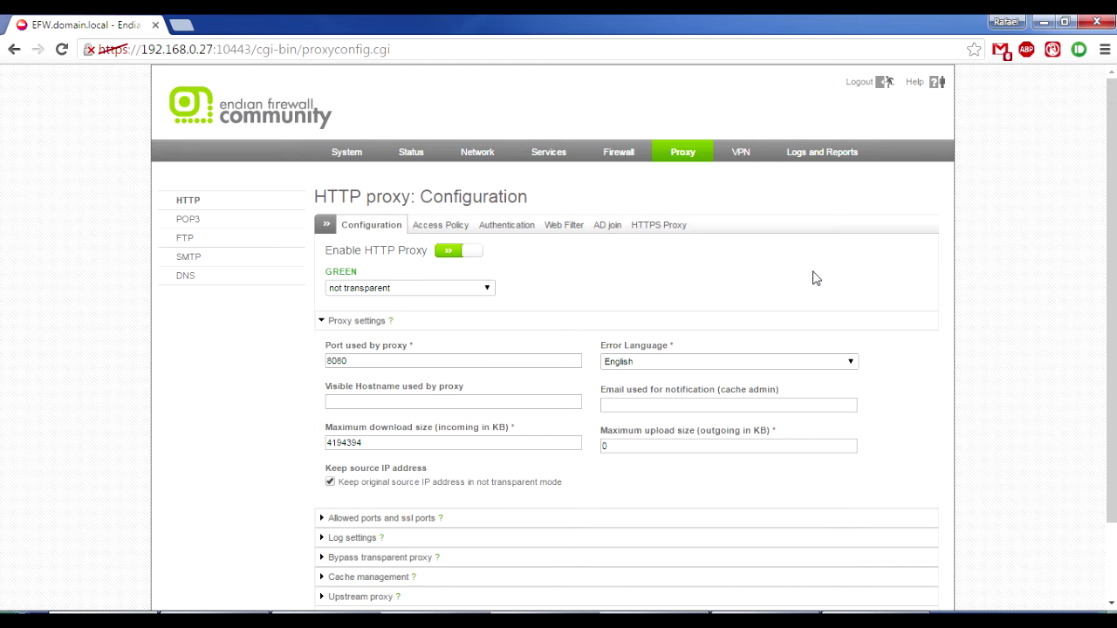
Look at the Active Directory join's domain admin username and password fields, then return to proxy configuration.
click(614, 227)
click(503, 262)
click(639, 264)
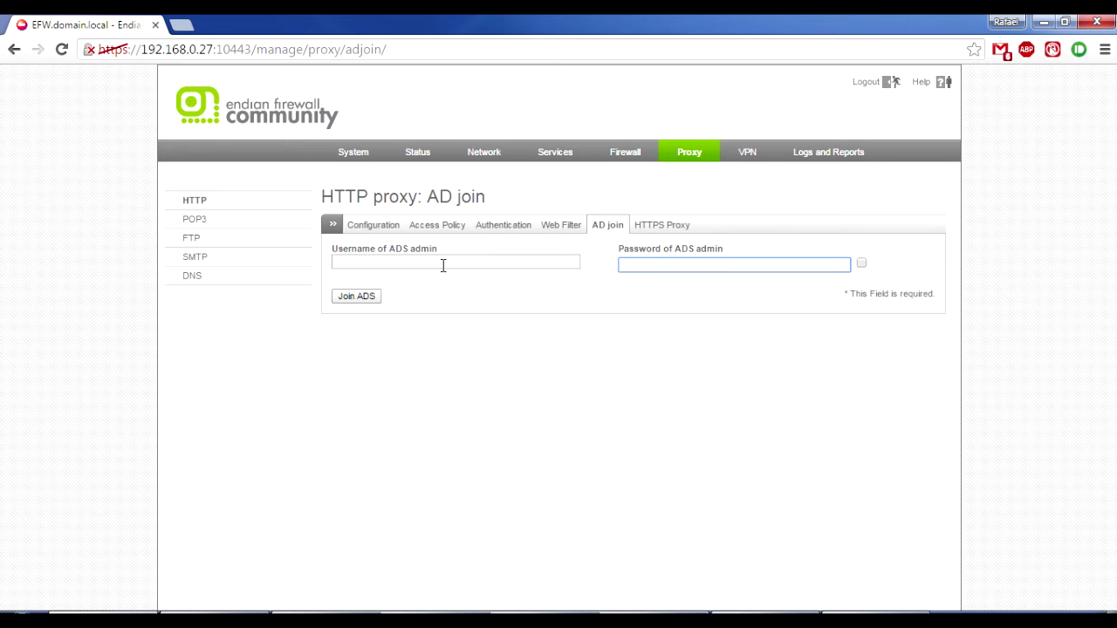
click(397, 231)
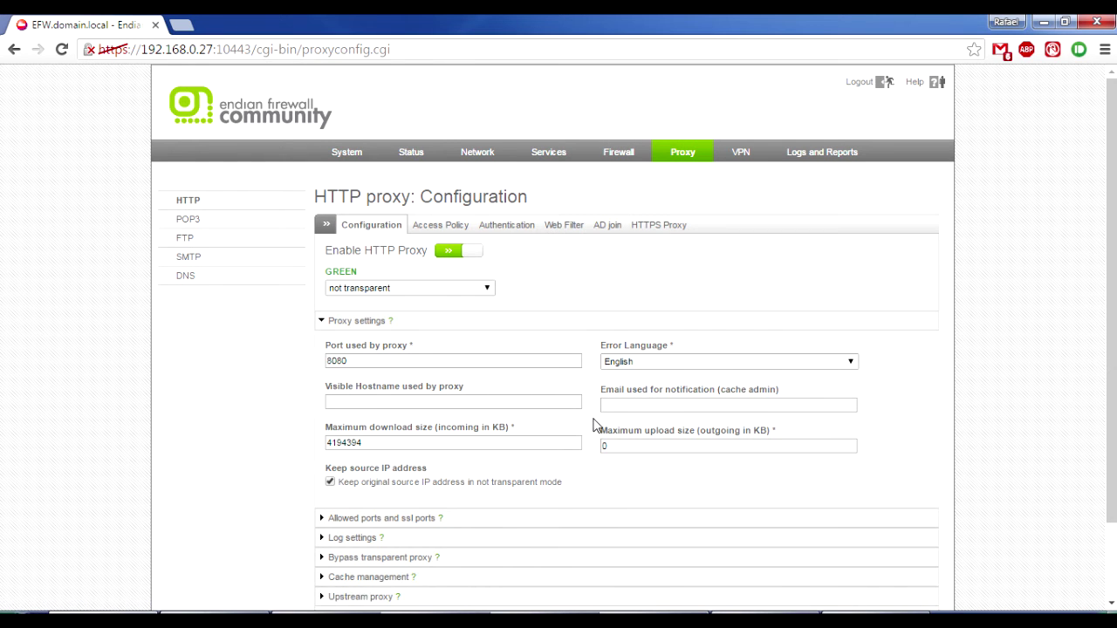
Expand Log settings to confirm logging, query-term logging and content-filter logging are enabled.
scroll(593, 426, down, 2)
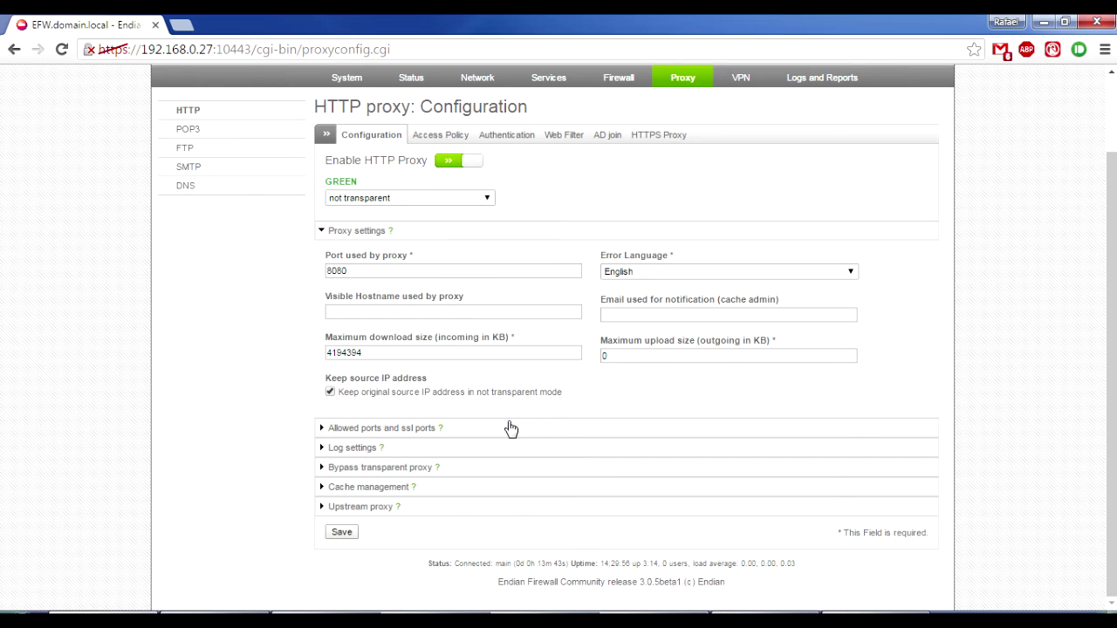
click(407, 454)
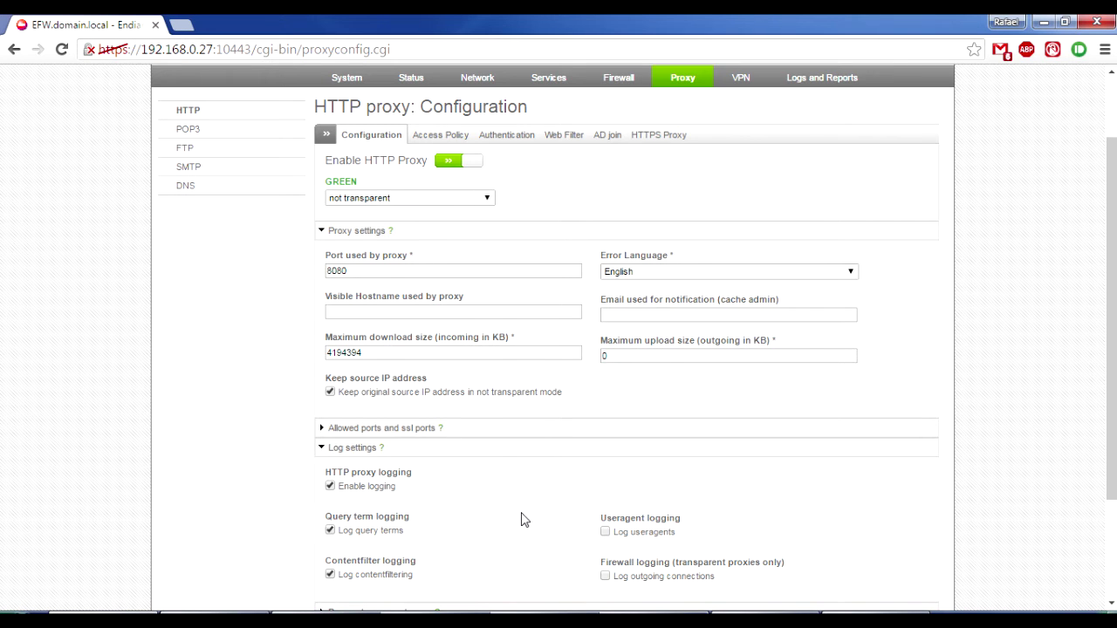
scroll(521, 519, down, 3)
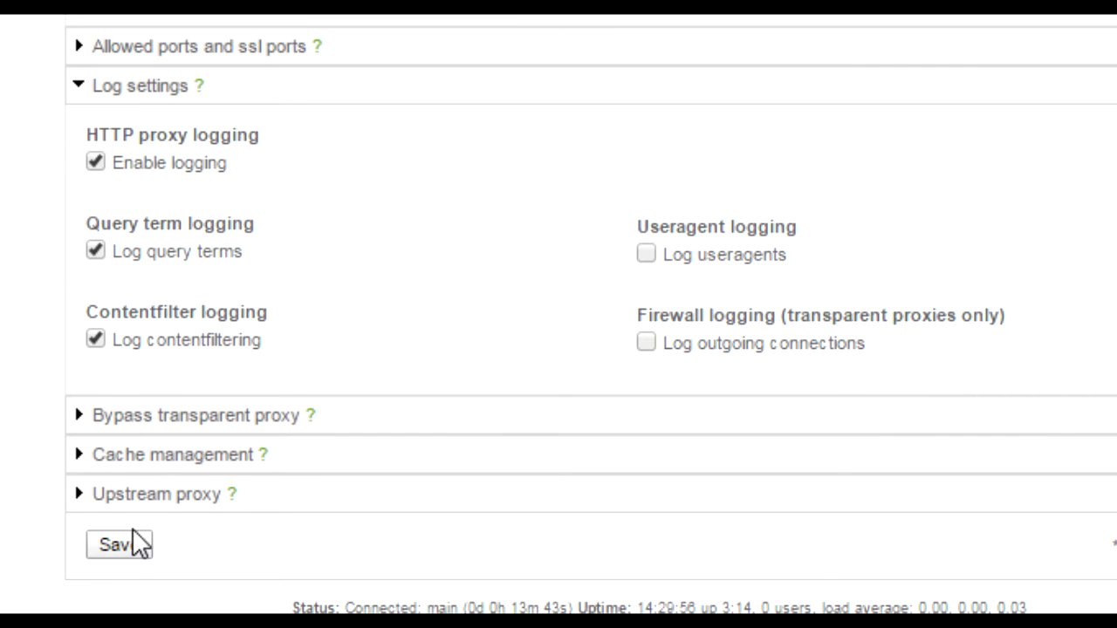
scroll(392, 235, up, 5)
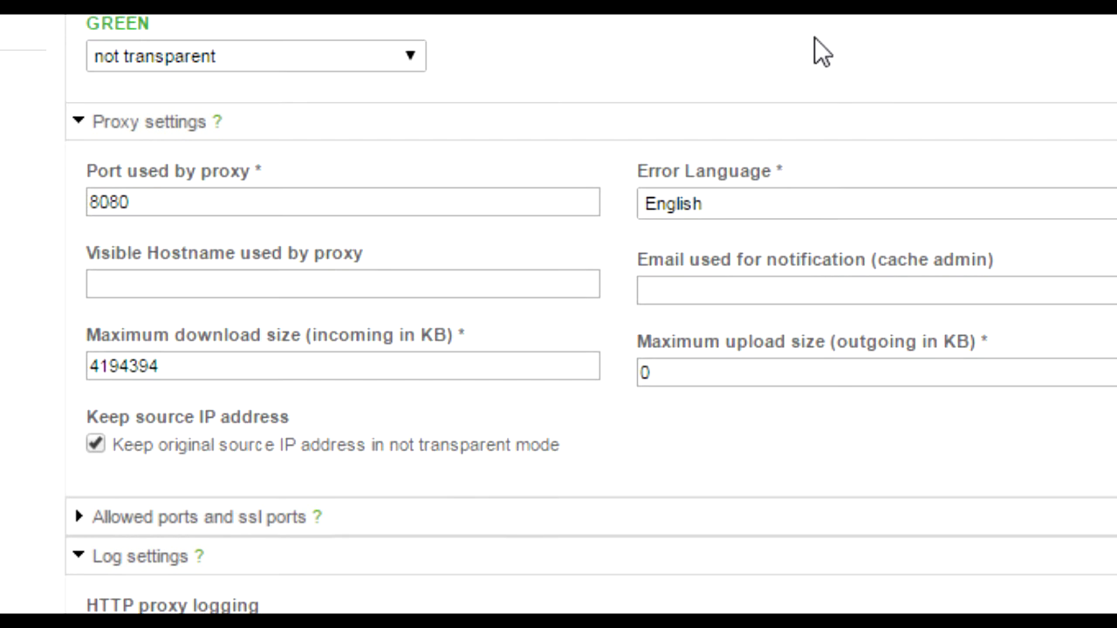
scroll(829, 53, down, 5)
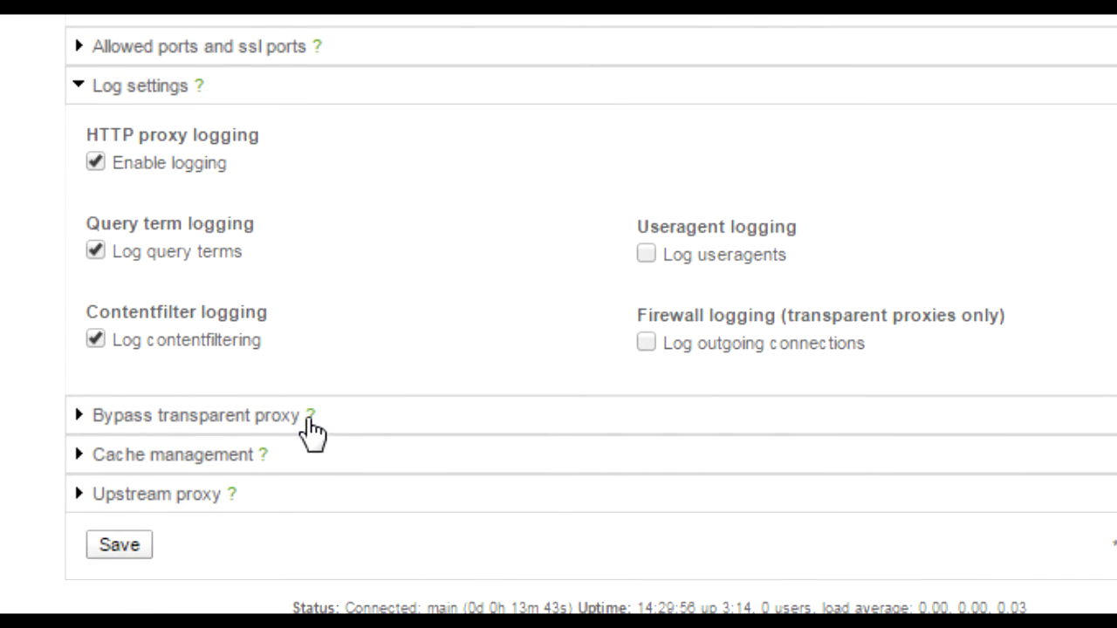
Expand Cache management to show the 500 MB disk and 40 MB memory cache, focusing the disk size field.
click(219, 455)
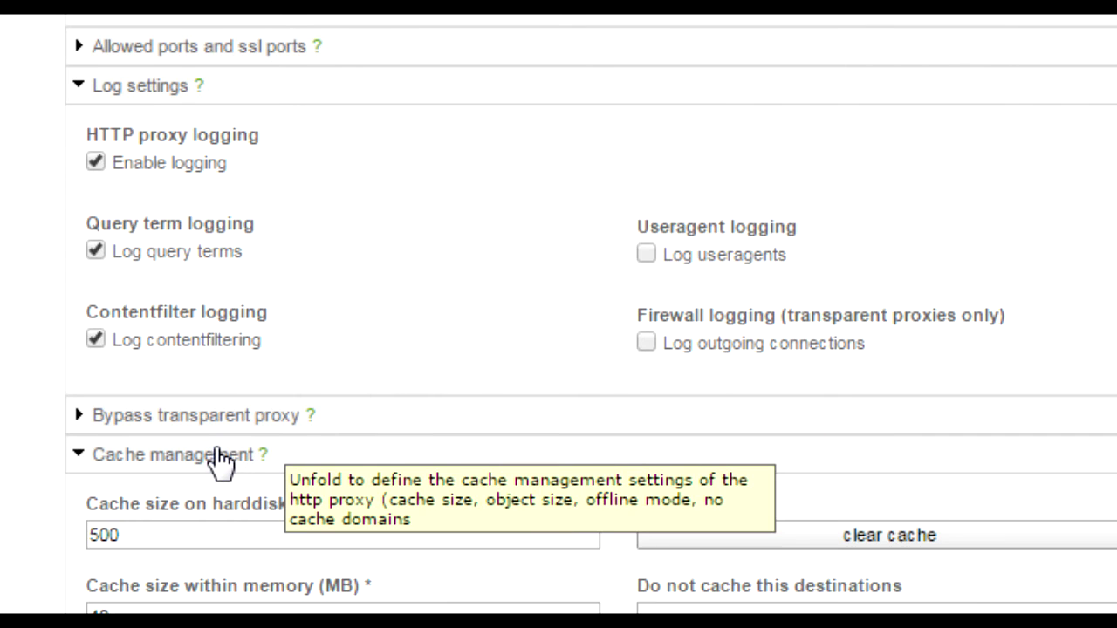
scroll(331, 482, down, 4)
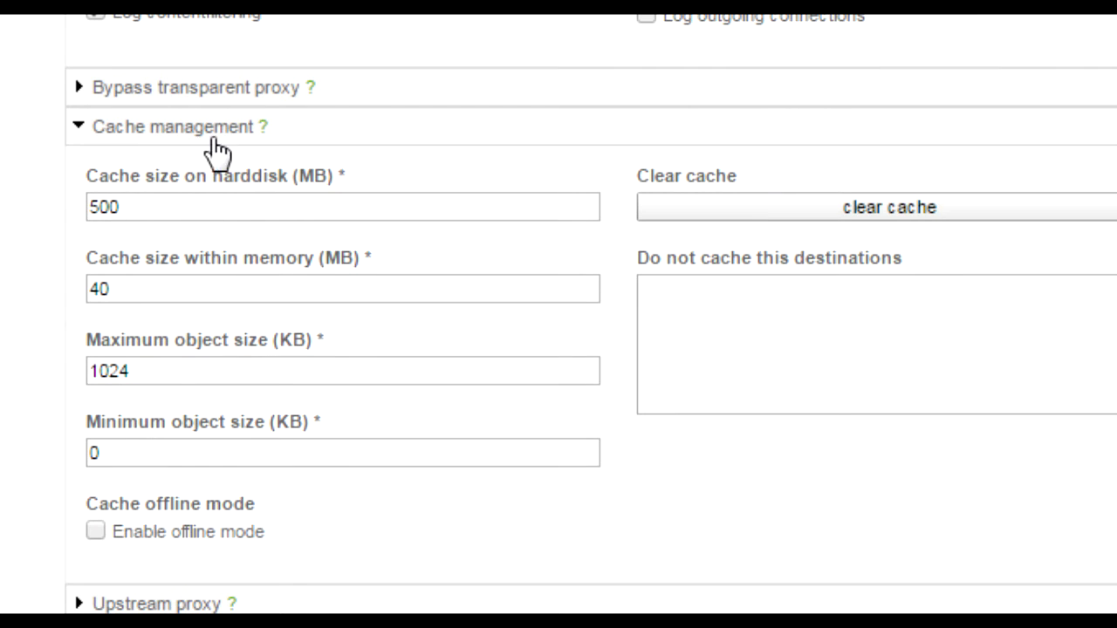
click(222, 208)
scroll(222, 209, down, 1)
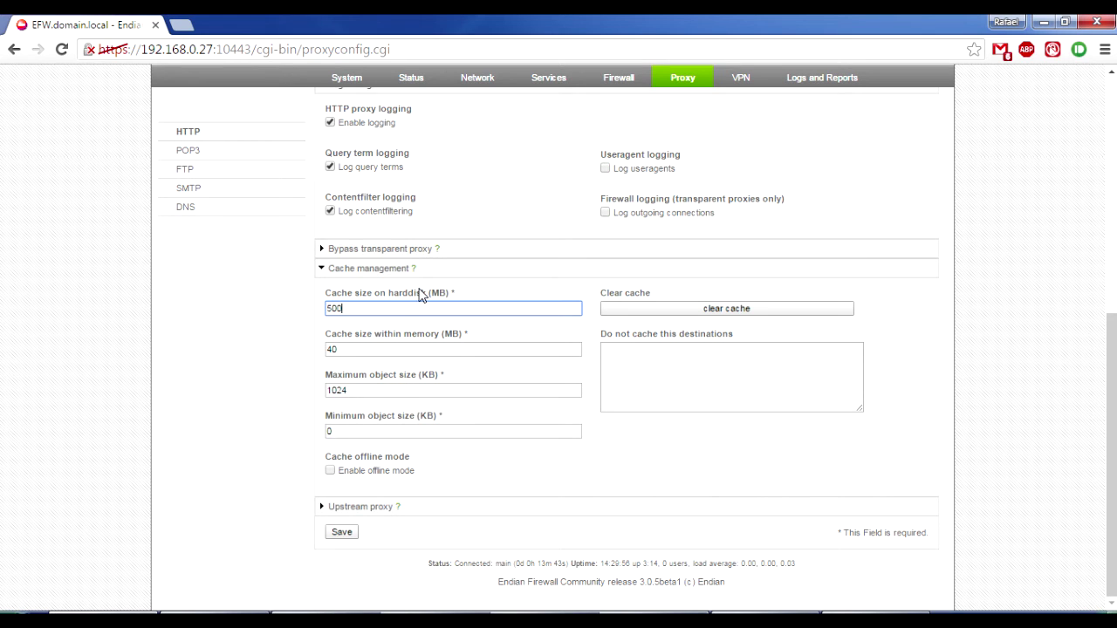
Select and deselect the 500 disk cache value, then go to the Access Policy page.
drag(362, 309, 290, 302)
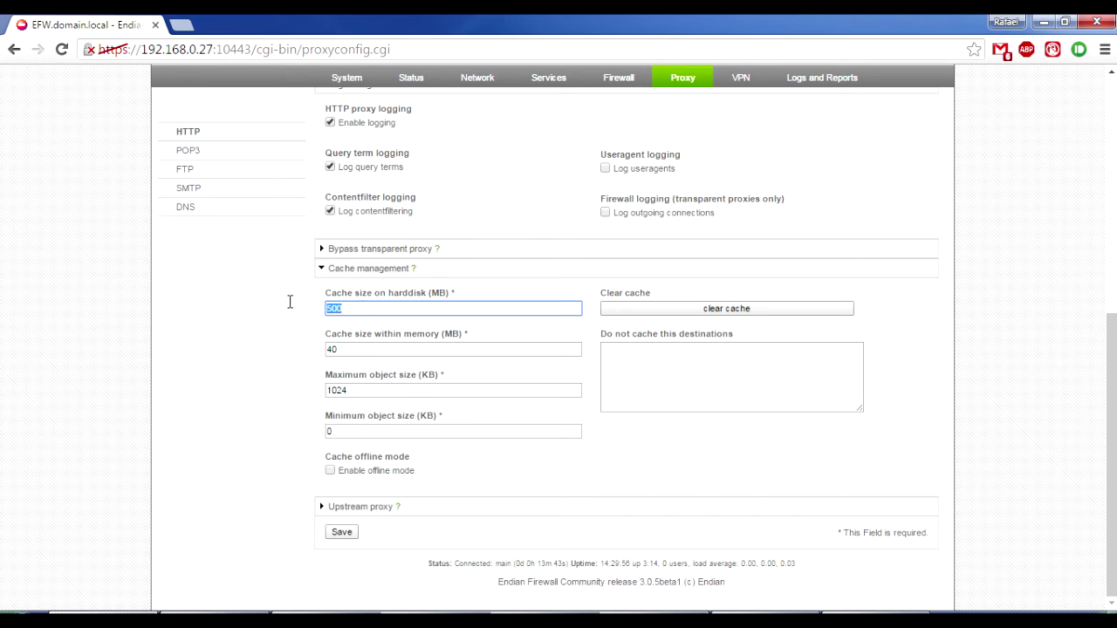
click(347, 312)
drag(366, 308, 279, 294)
click(357, 308)
scroll(463, 479, up, 5)
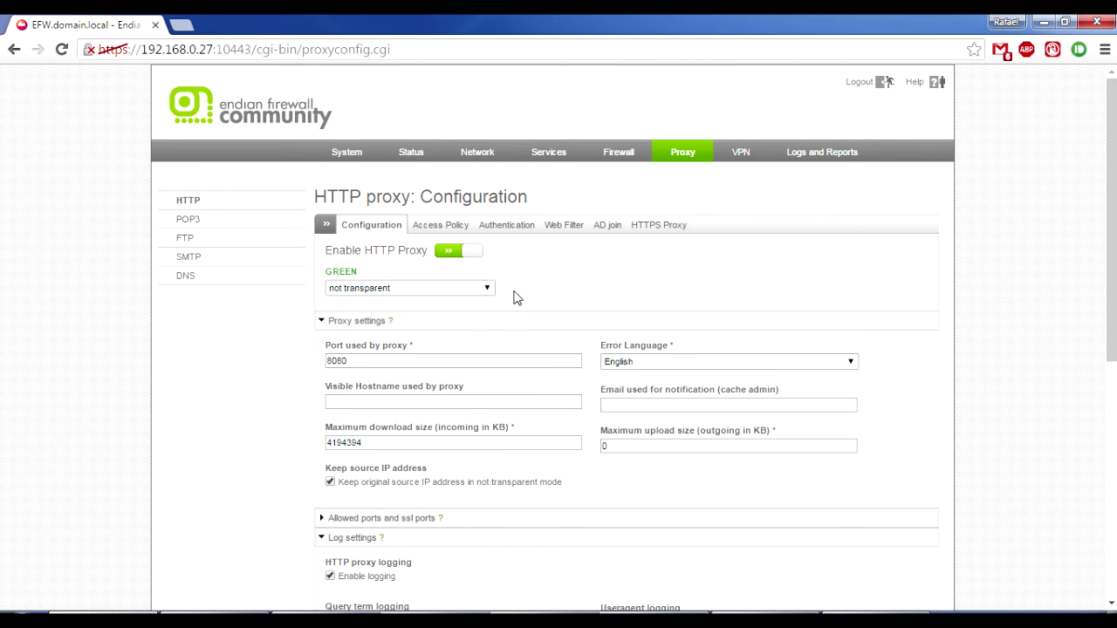
click(451, 228)
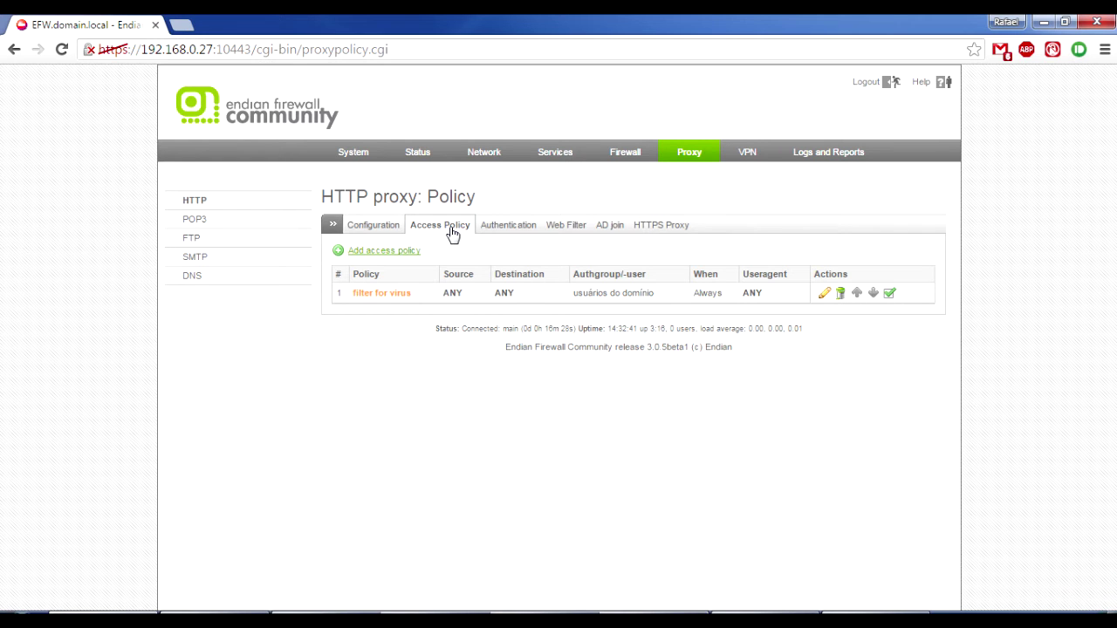
Start a new access policy, try Network/IP and MAC source types, then settle on <ANY>.
click(410, 251)
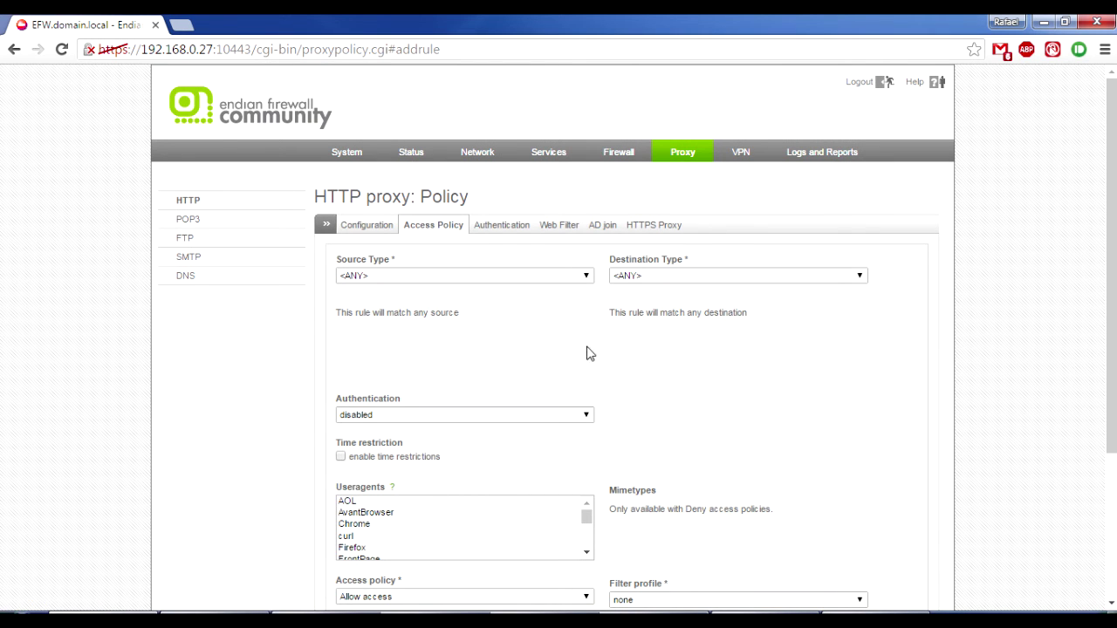
scroll(665, 354, down, 1)
click(463, 199)
click(442, 230)
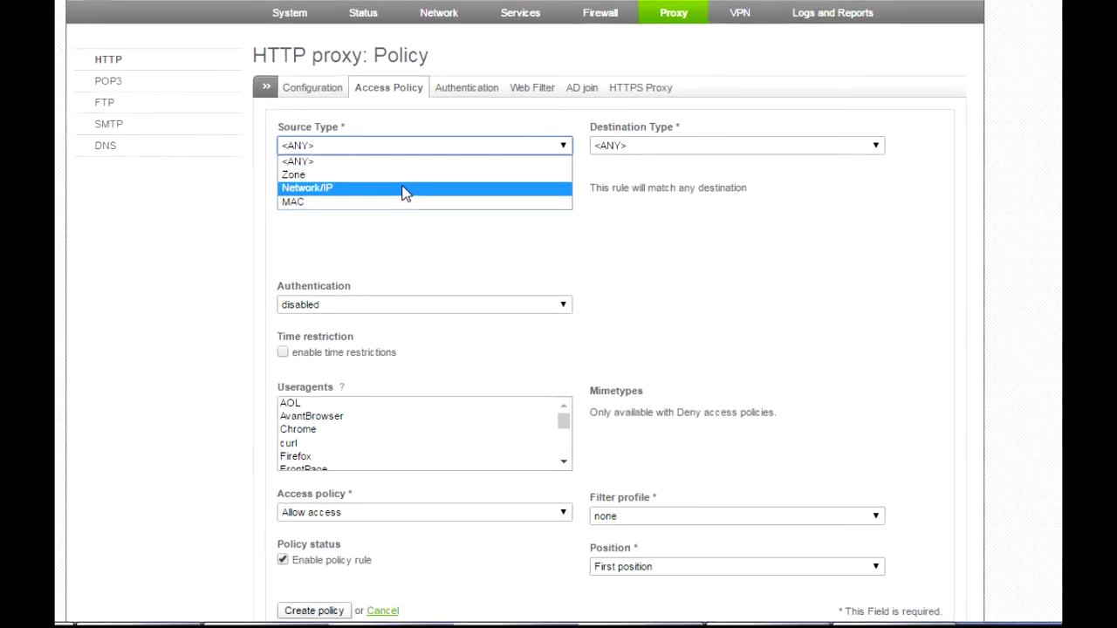
click(320, 162)
click(349, 84)
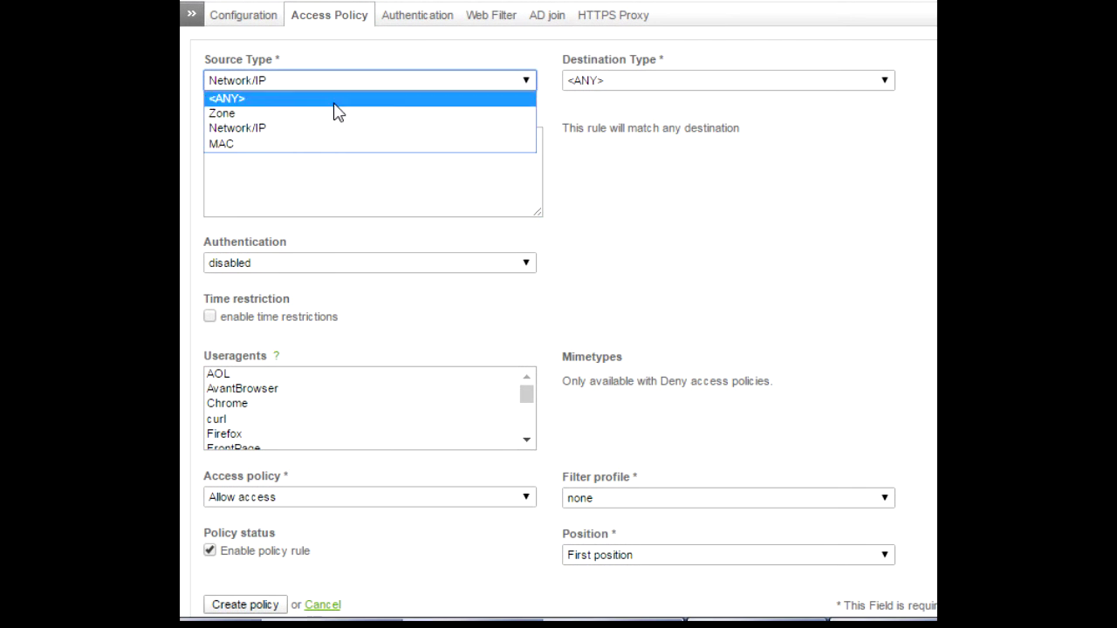
click(294, 146)
click(294, 144)
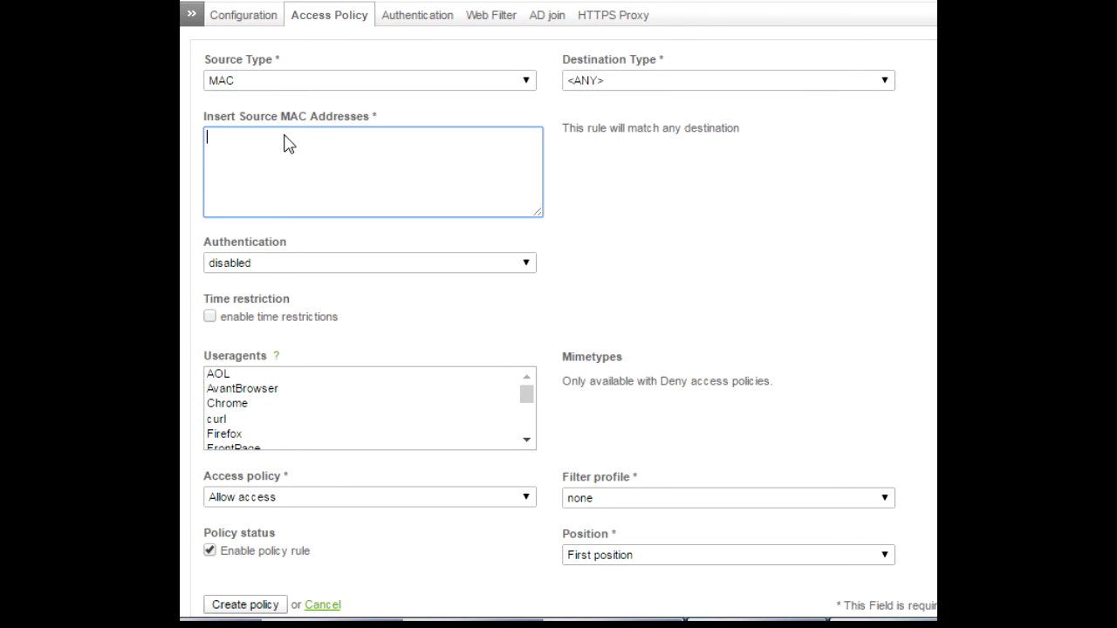
click(303, 84)
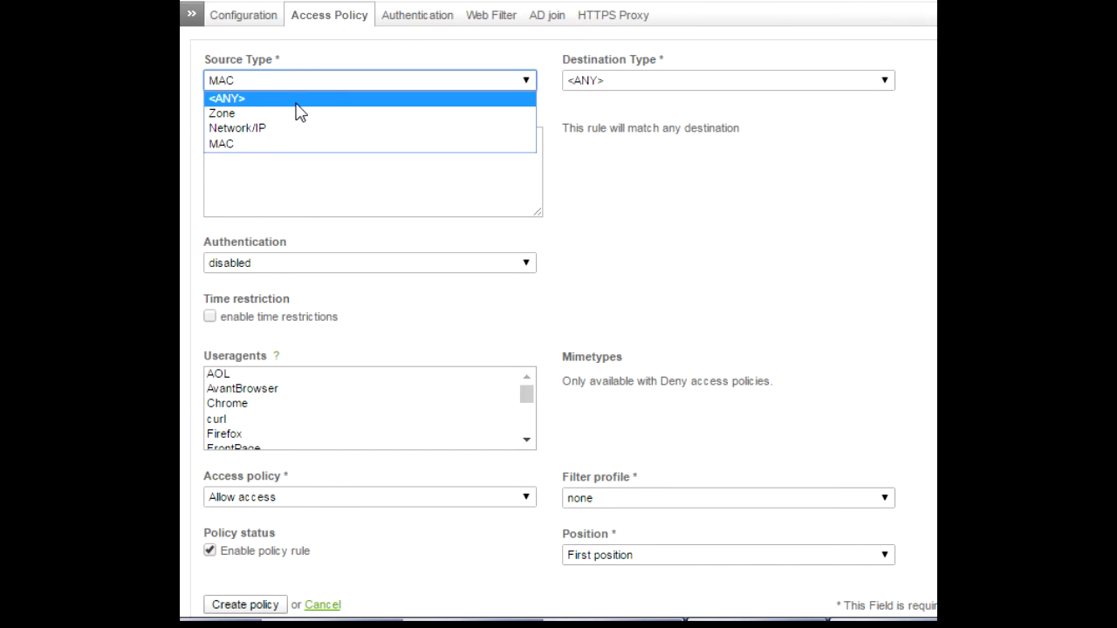
click(295, 101)
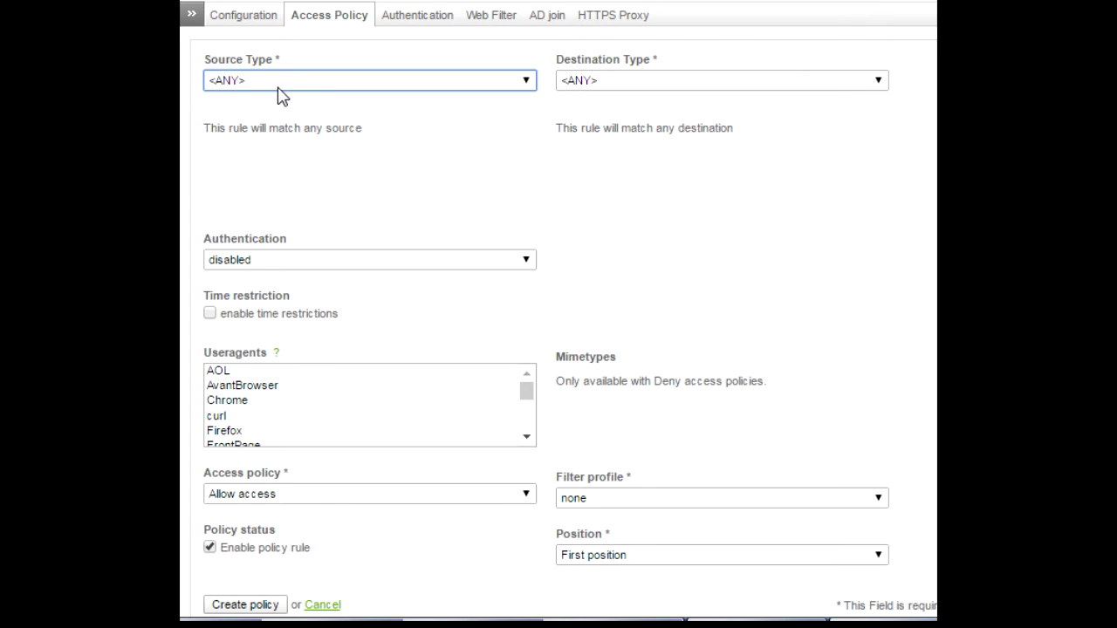
Require user-based authentication and select a domain user in Allowed Users.
click(360, 260)
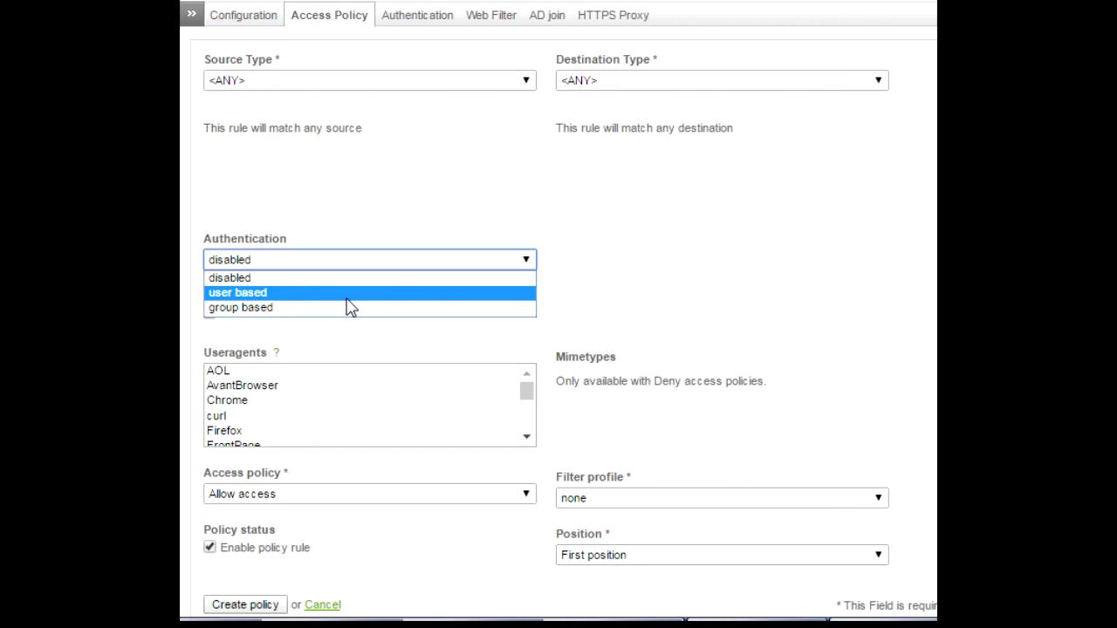
click(346, 297)
click(631, 305)
click(632, 318)
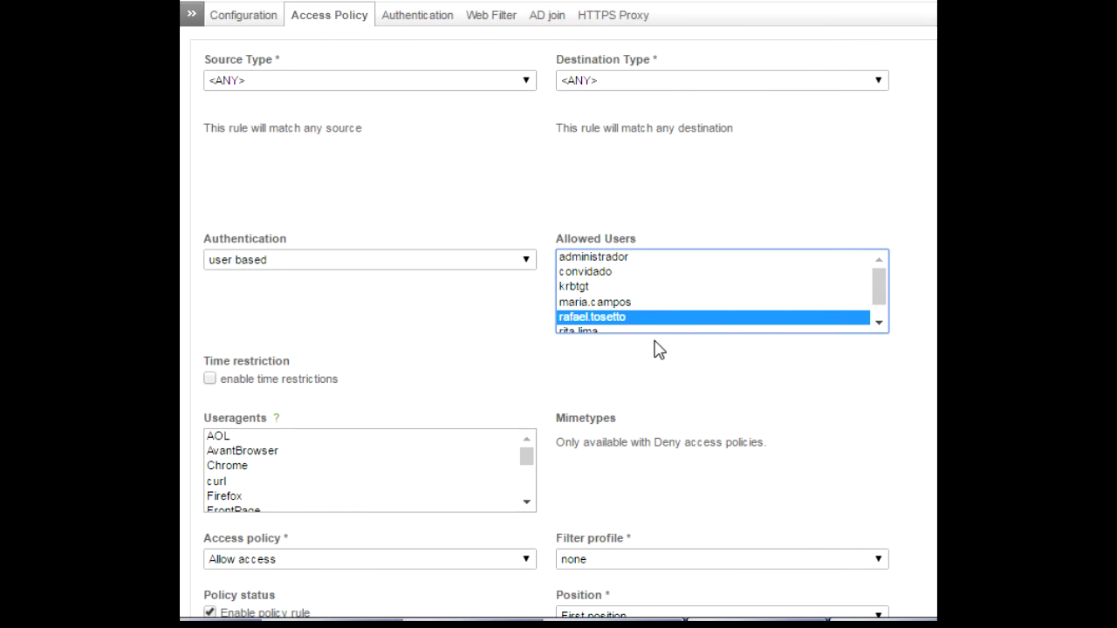
Keep the source at <ANY> and set the destination type to Domain with facebook.com.
click(379, 80)
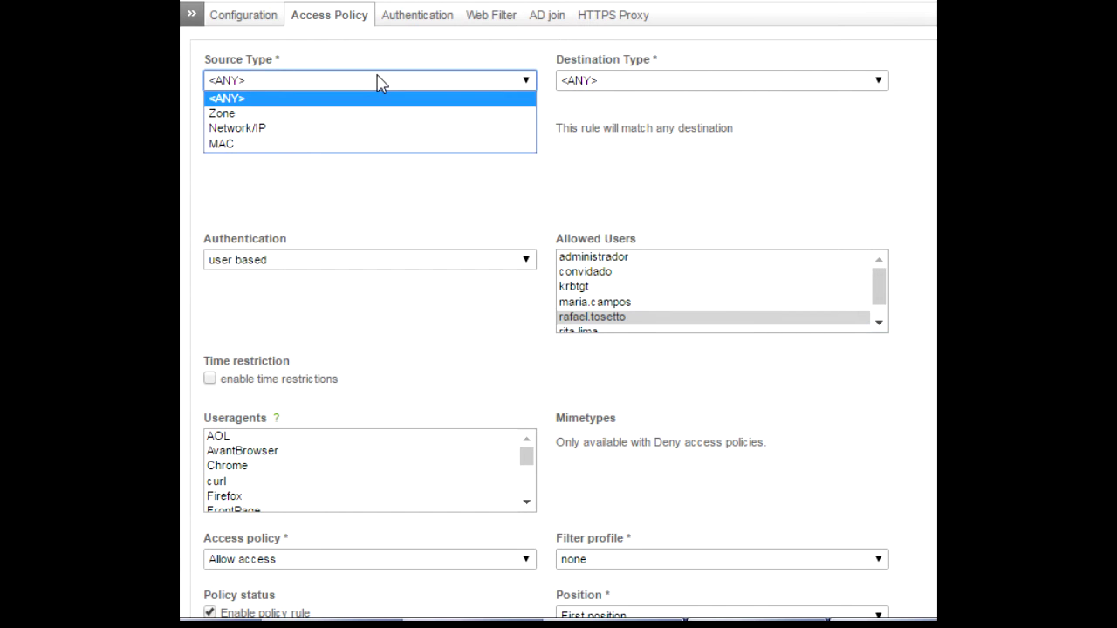
click(379, 80)
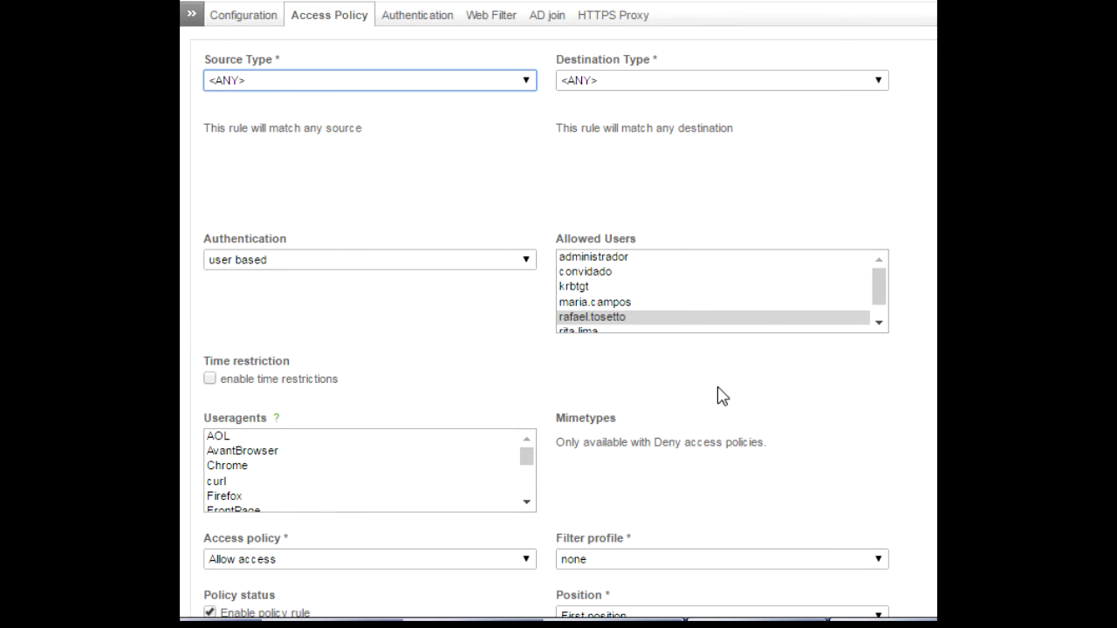
scroll(828, 392, down, 2)
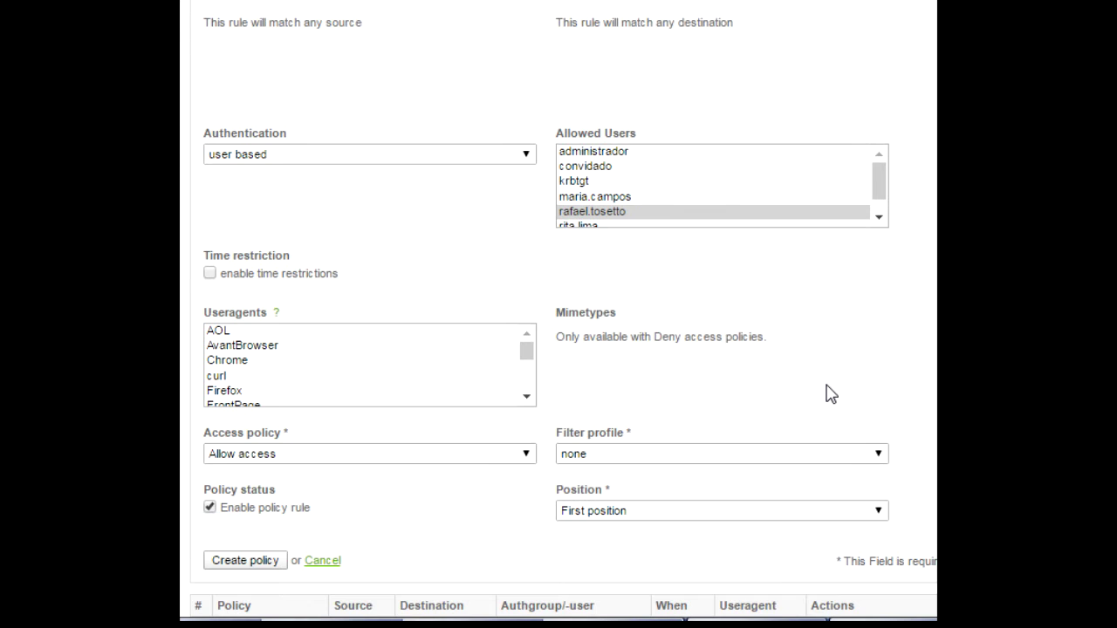
scroll(828, 397, up, 4)
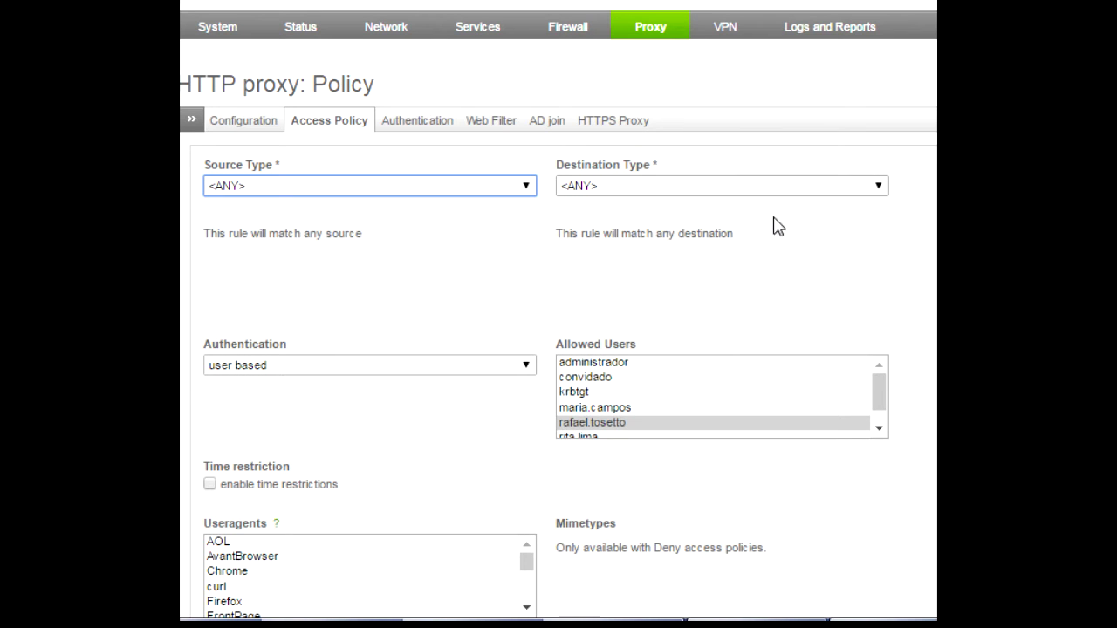
click(733, 190)
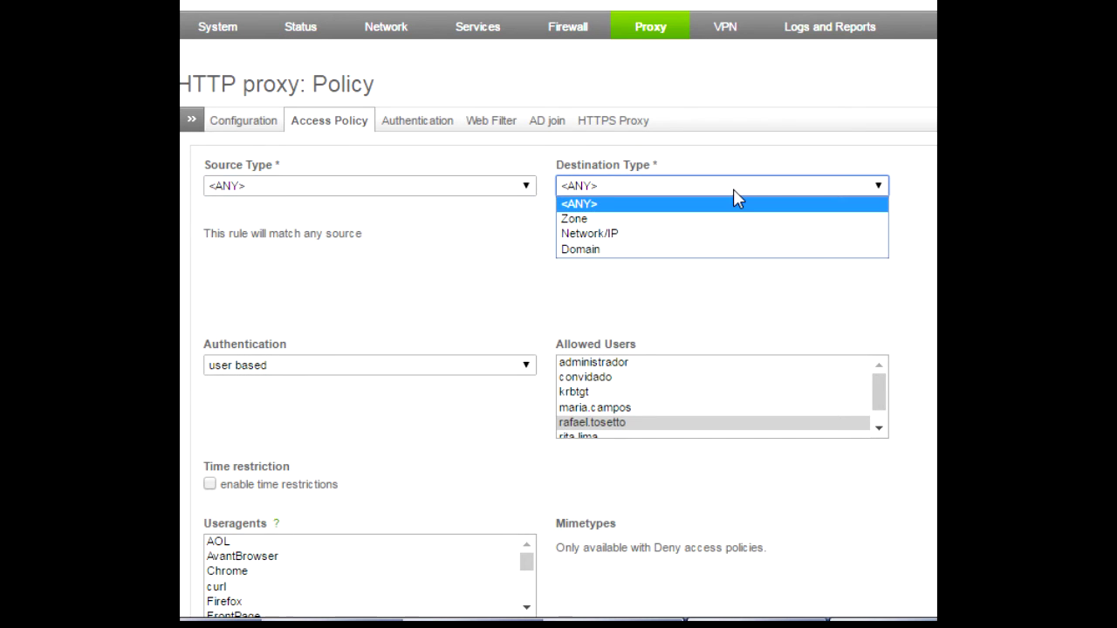
click(739, 250)
click(680, 265)
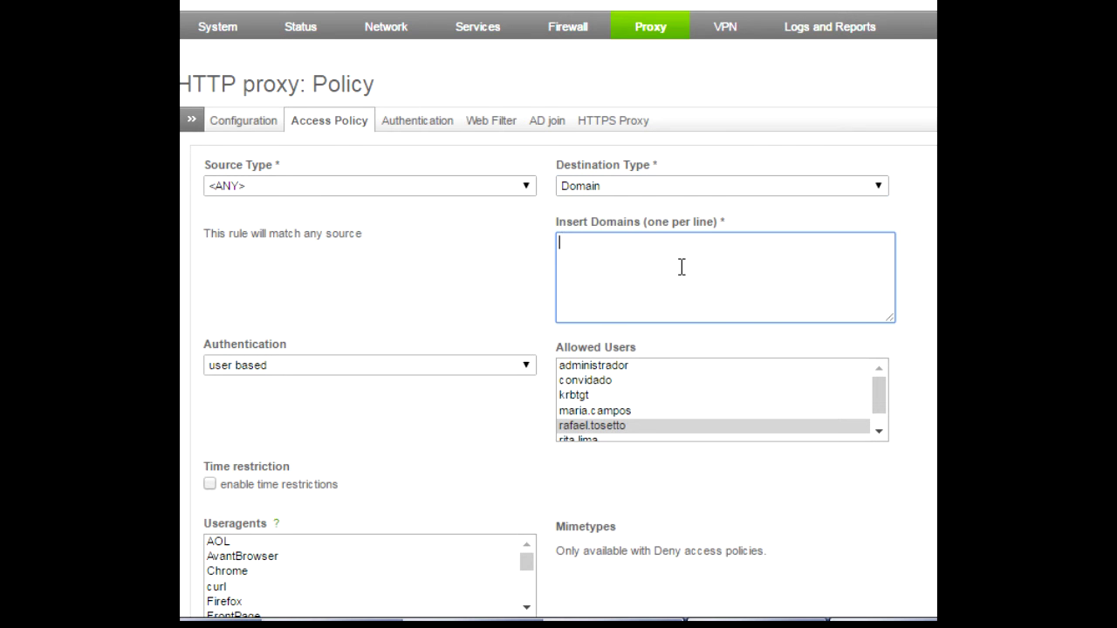
scroll(558, 314, down, 1)
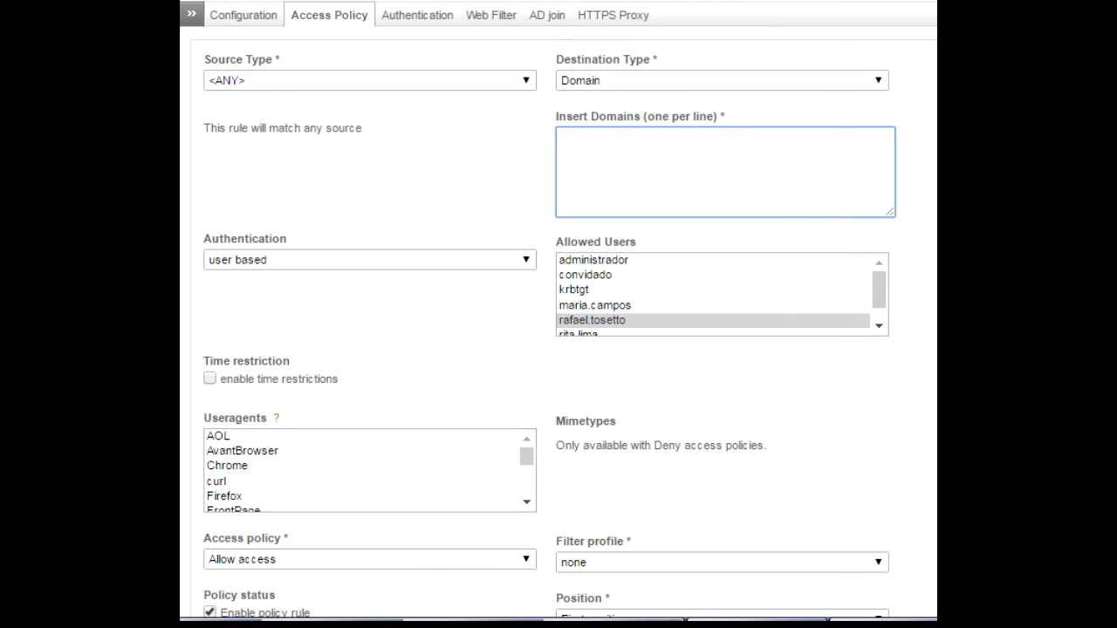
text(facebook.com)
scroll(806, 219, down, 4)
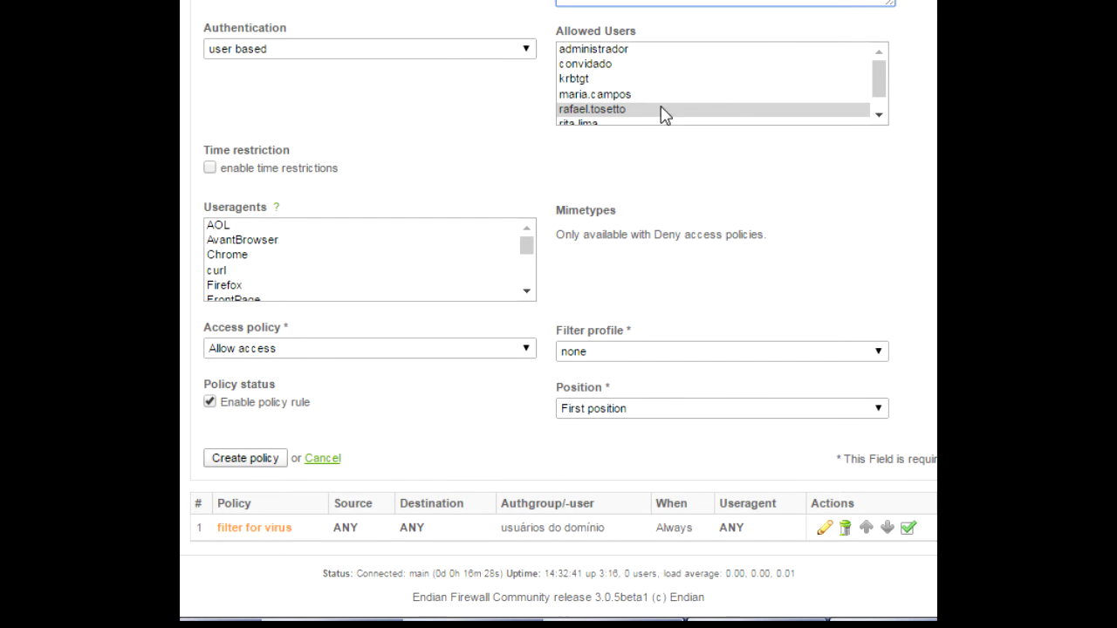
Set the policy to Deny access, leaving time restrictions off.
scroll(641, 209, down, 1)
click(209, 152)
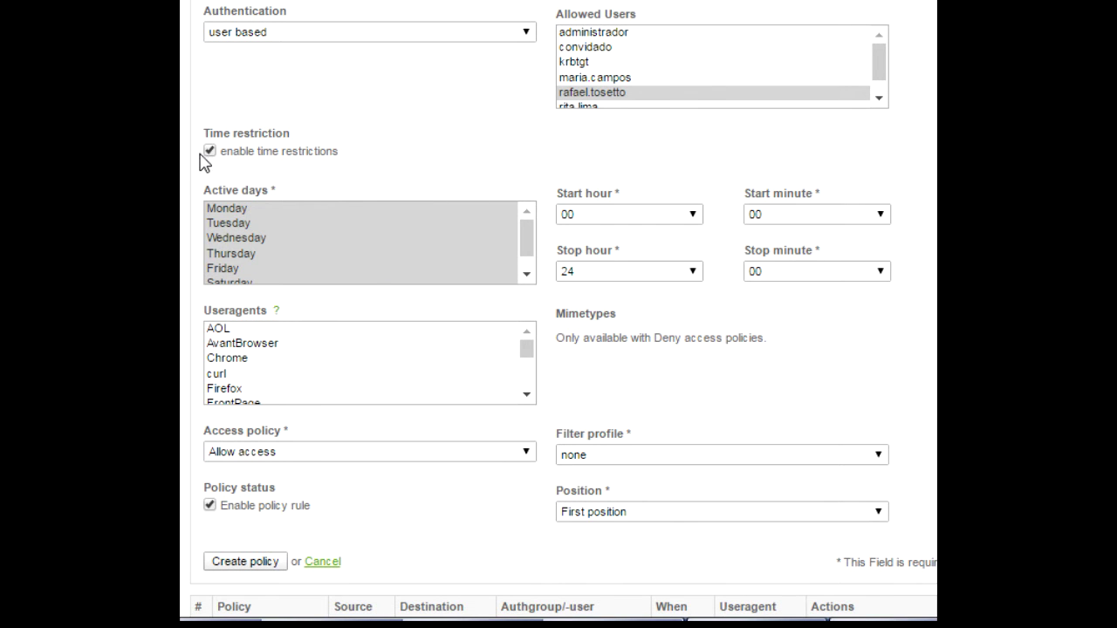
click(209, 151)
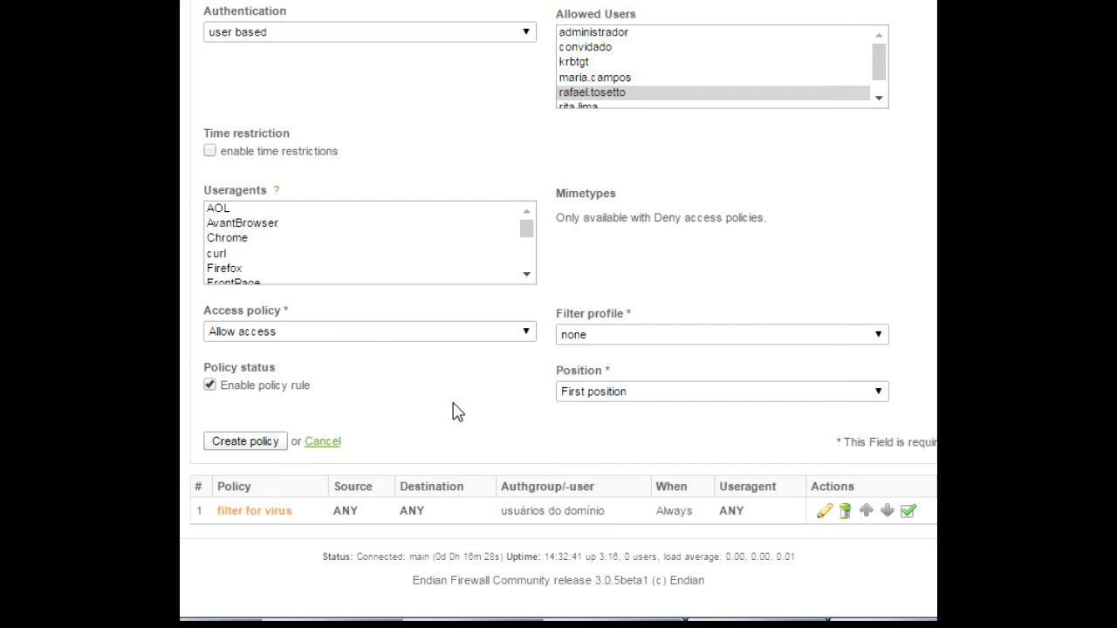
click(294, 334)
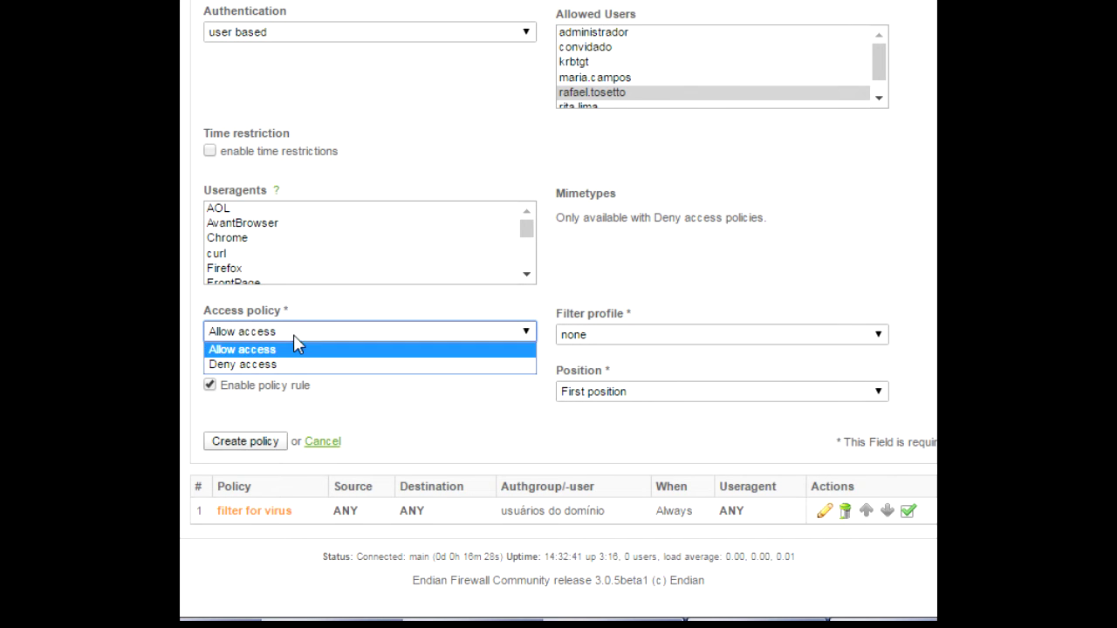
click(281, 365)
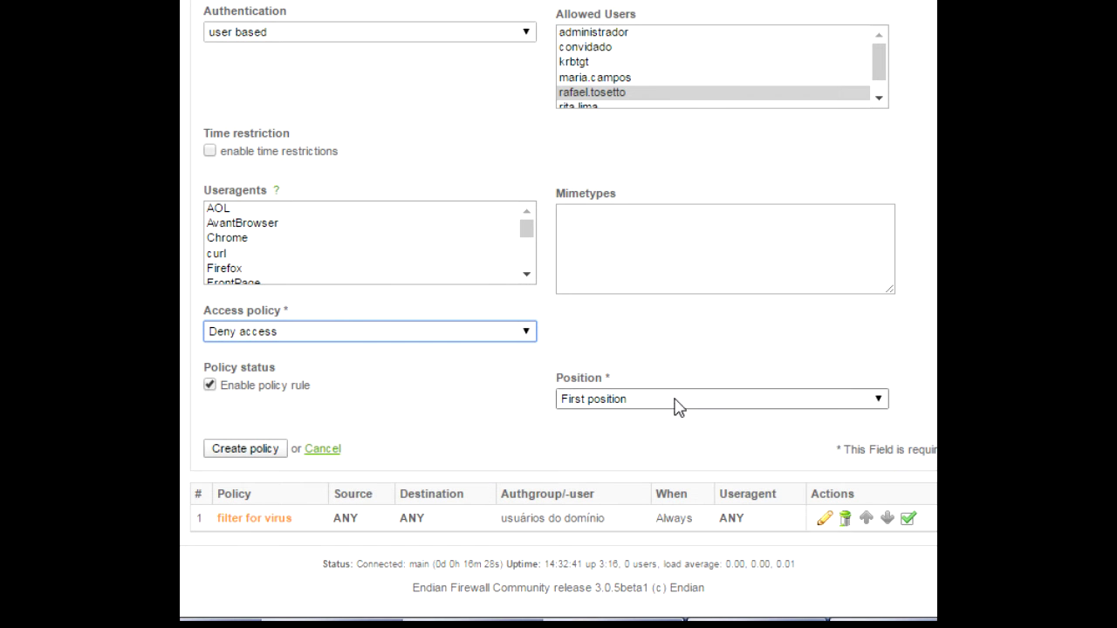
Leave Mimetypes empty and create the deny policy at first position.
scroll(464, 558, down, 1)
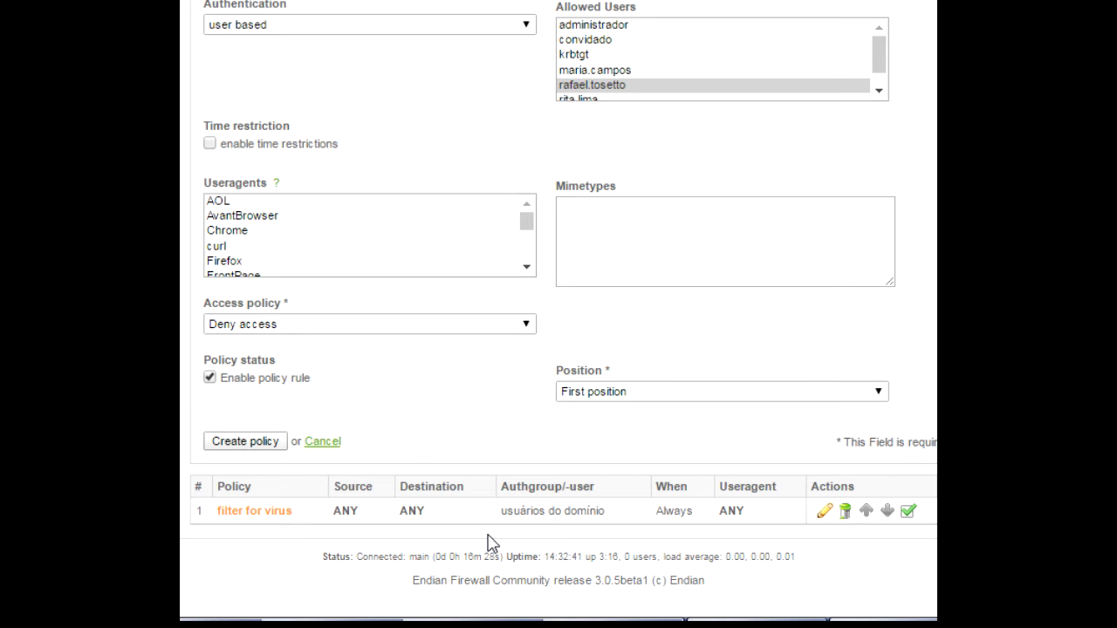
scroll(532, 201, up, 2)
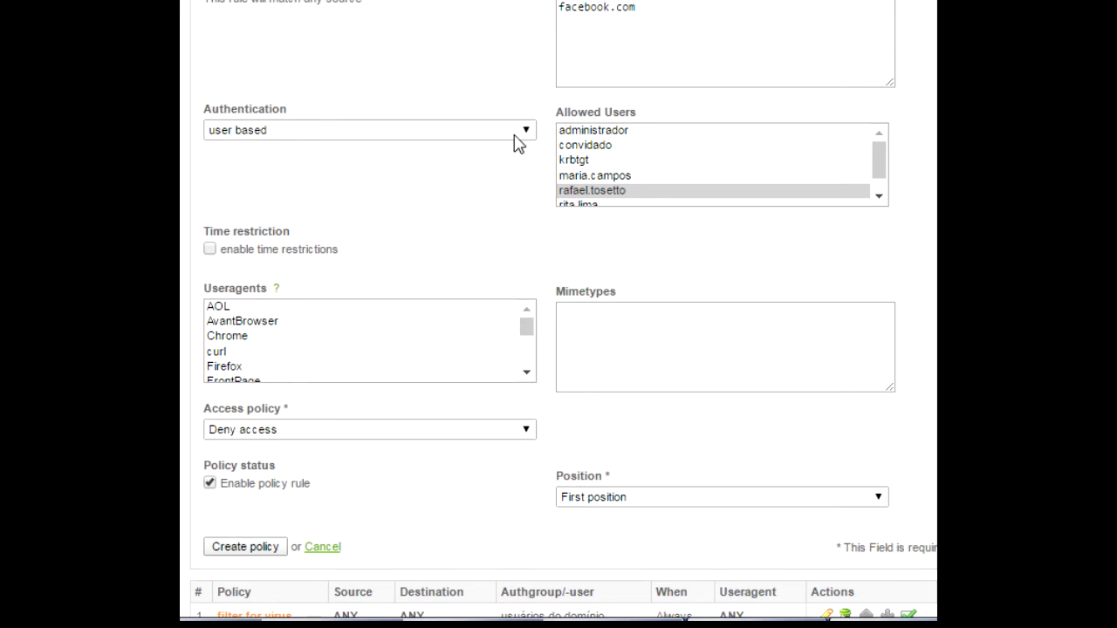
scroll(685, 199, down, 3)
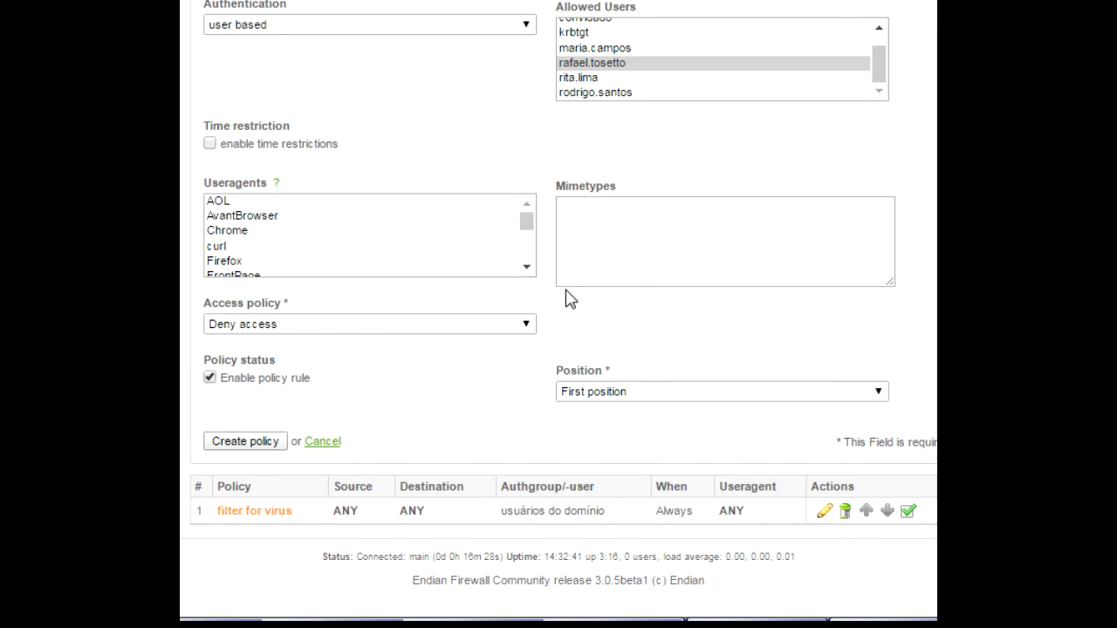
scroll(576, 262, up, 3)
scroll(697, 189, down, 1)
scroll(564, 308, down, 1)
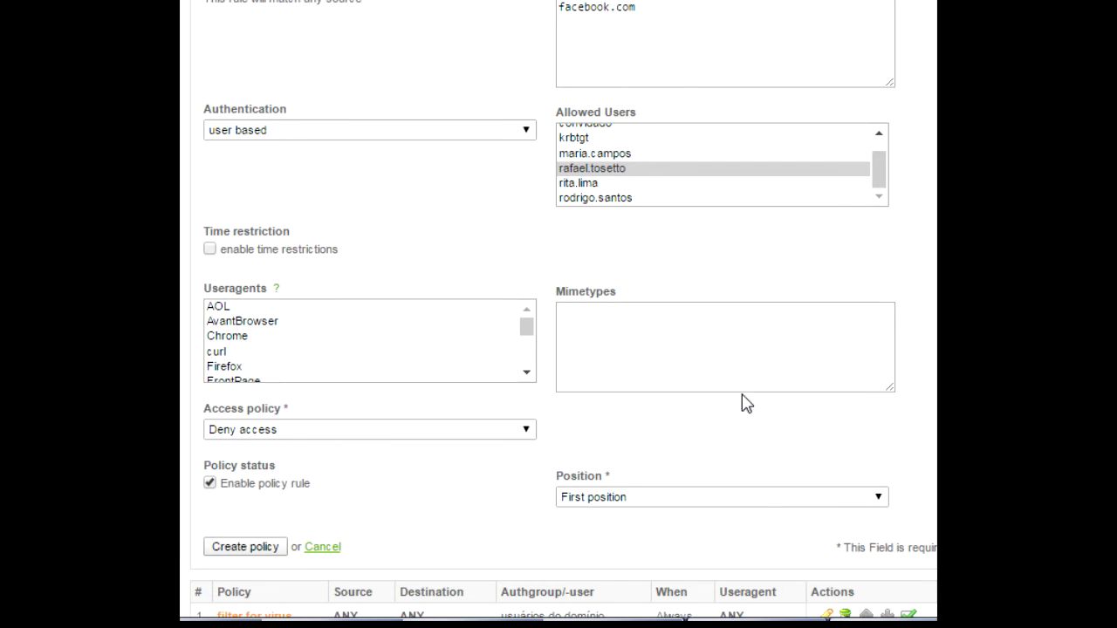
click(746, 359)
scroll(551, 508, down, 3)
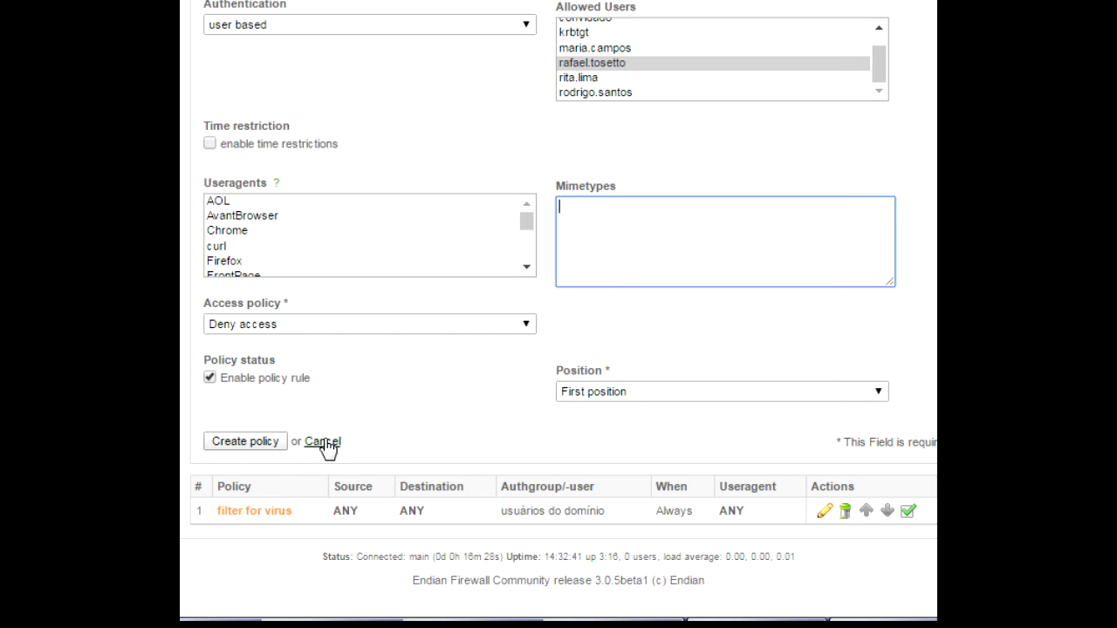
click(273, 445)
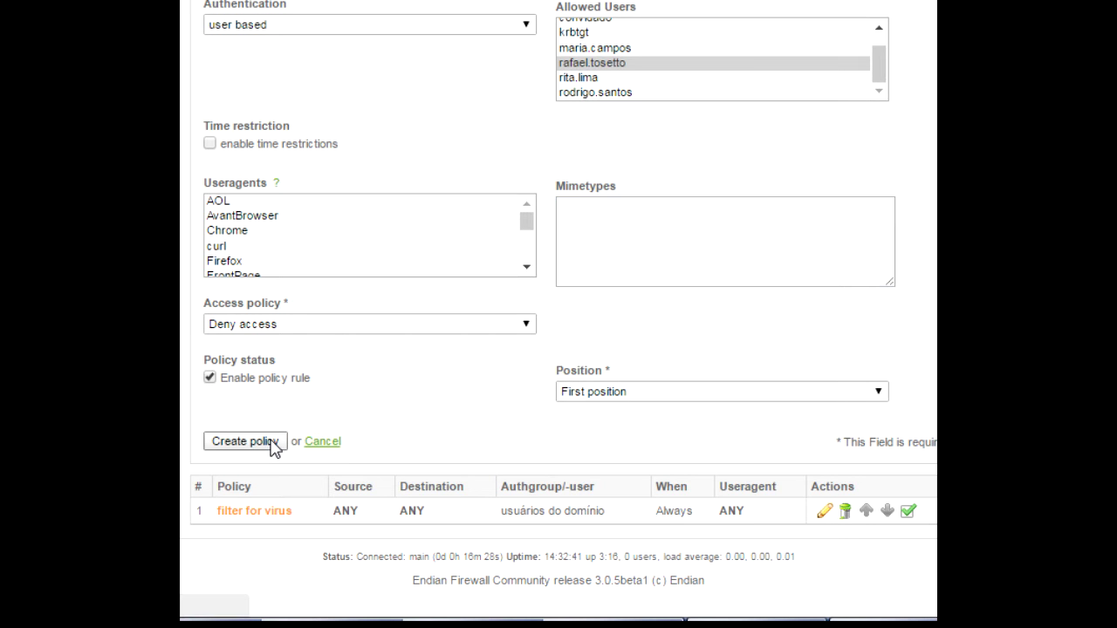
Apply the changed proxy settings and switch to the Windows 7 client VM.
click(445, 253)
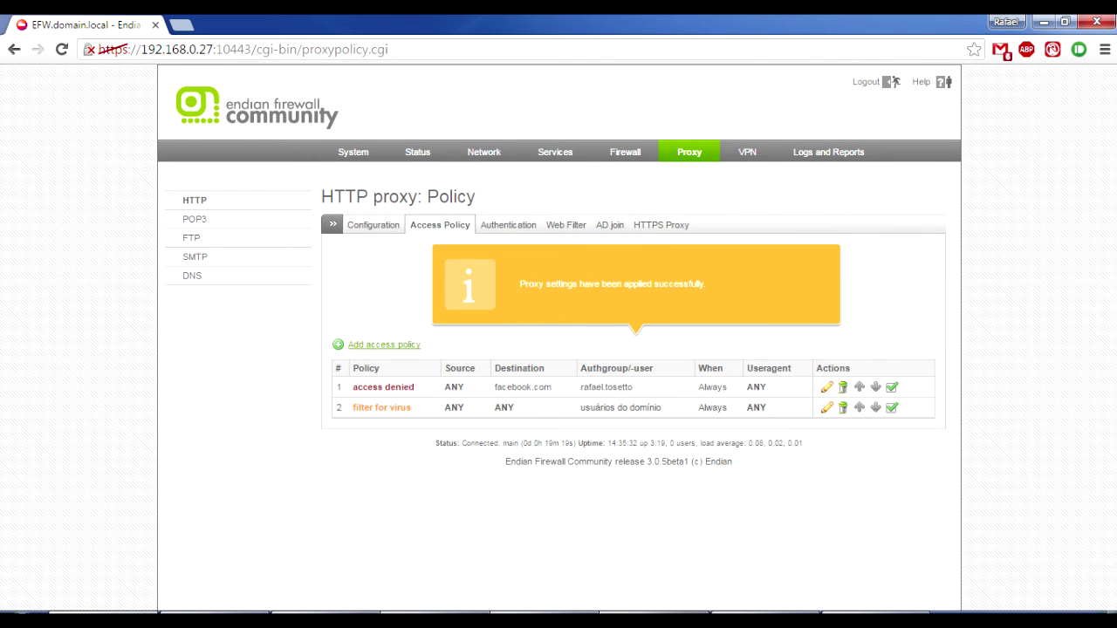
key(alt+Tab)
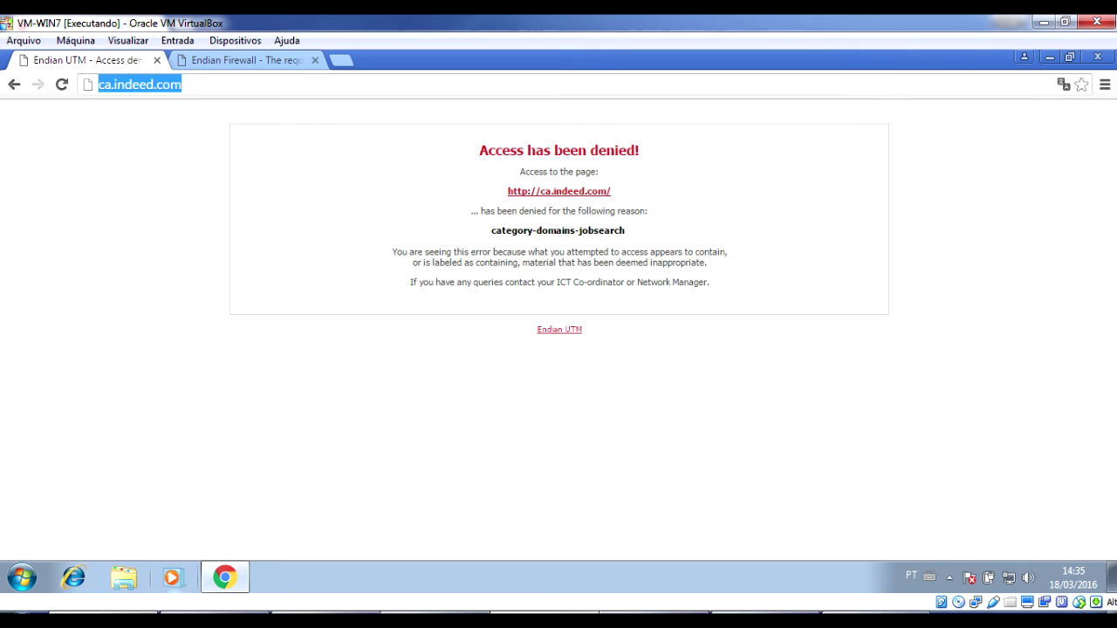
click(500, 327)
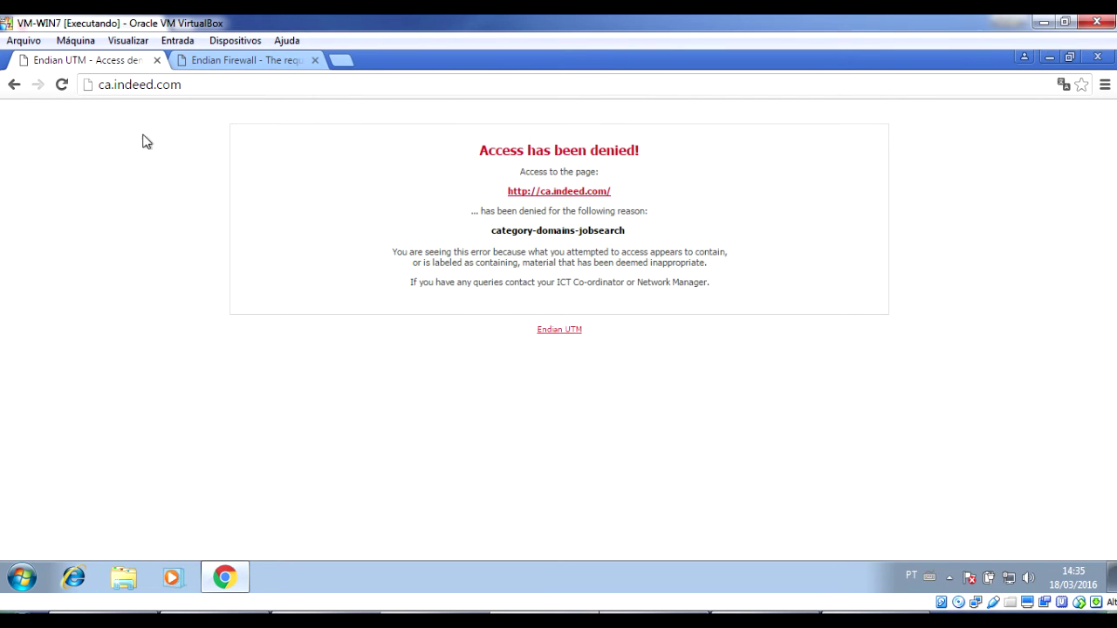
click(341, 61)
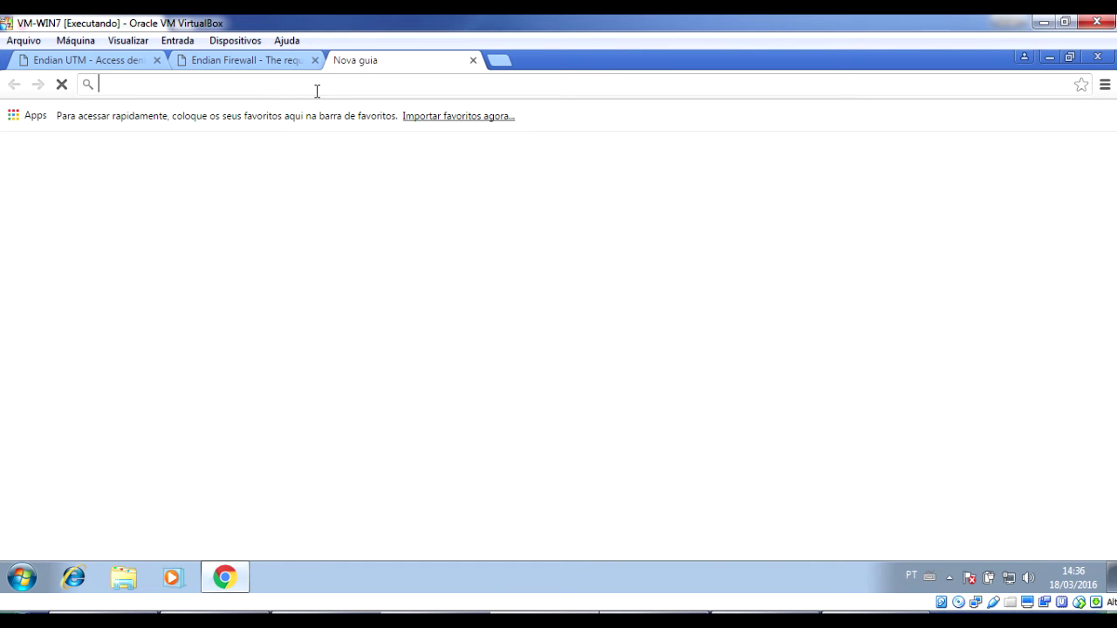
text(www.)
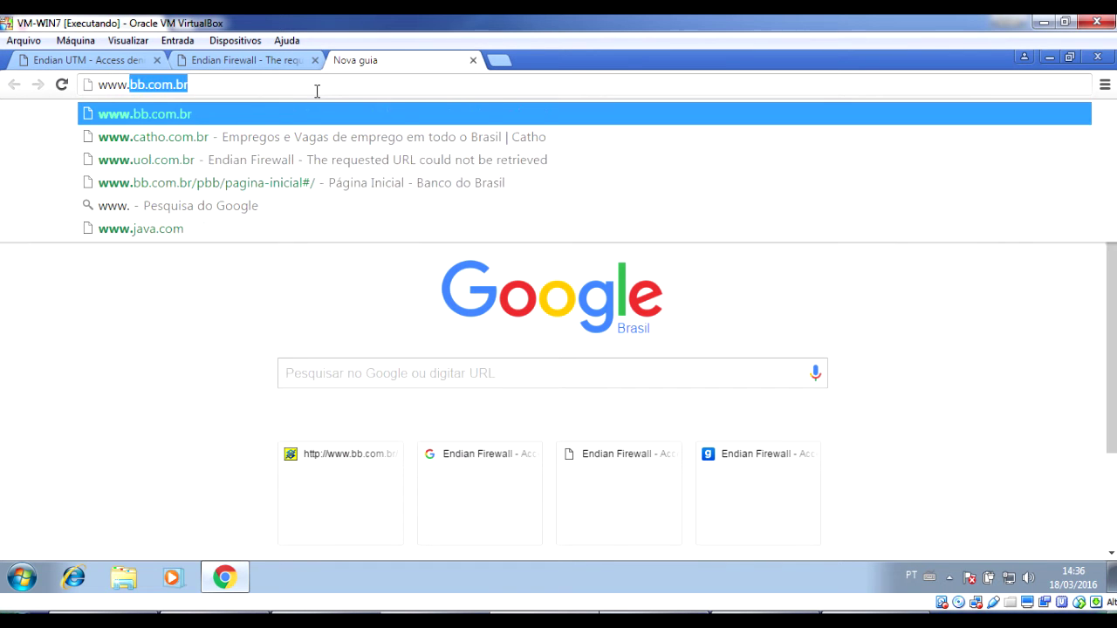
text(uol.com.br)
key(Return)
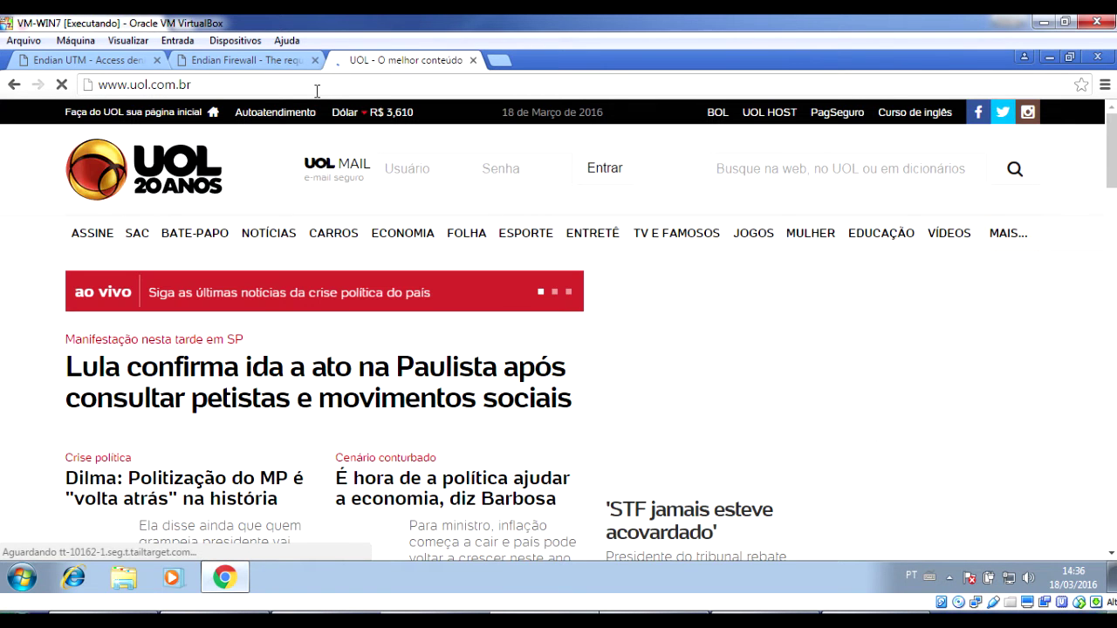
Request facebook.com, removing the autocompleted .br ending.
click(316, 90)
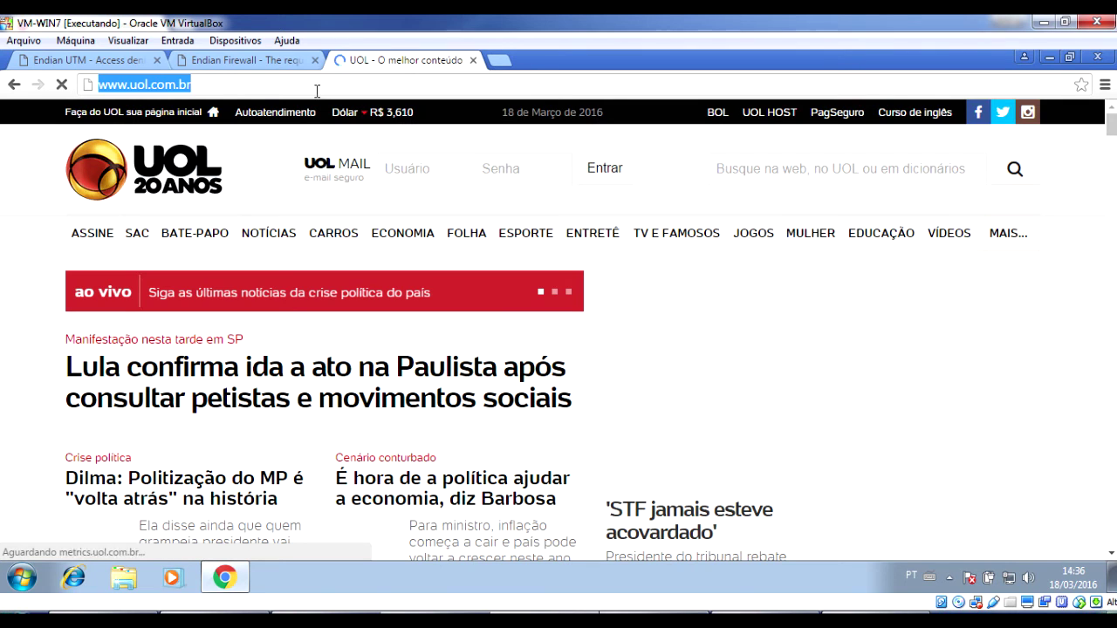
text(facebook)
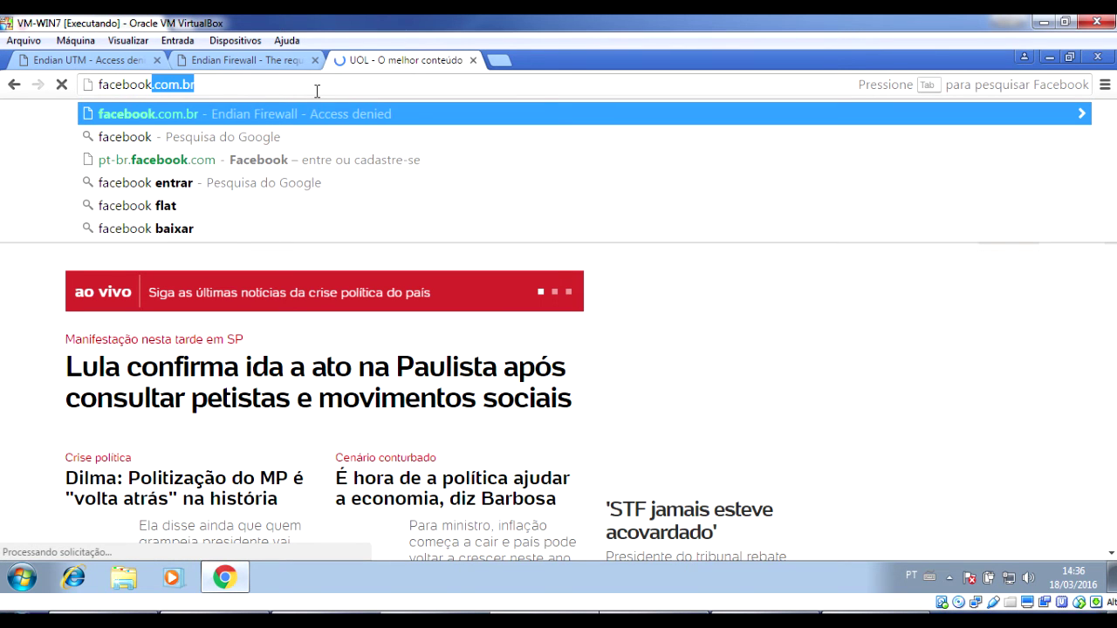
text(.com)
key(Delete)
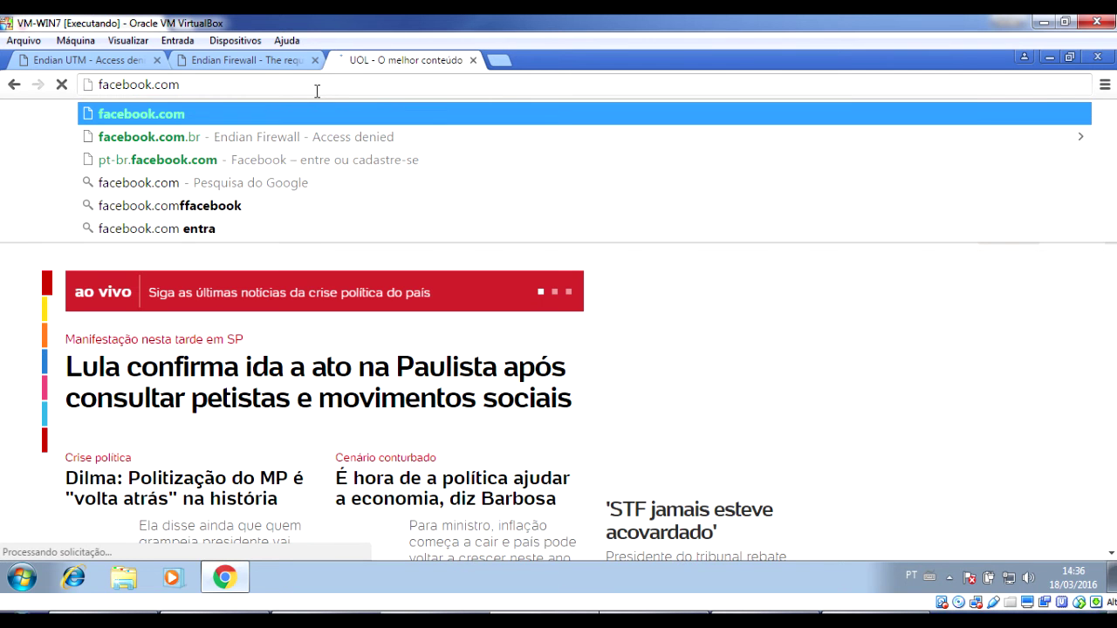
key(Escape)
key(Escape)
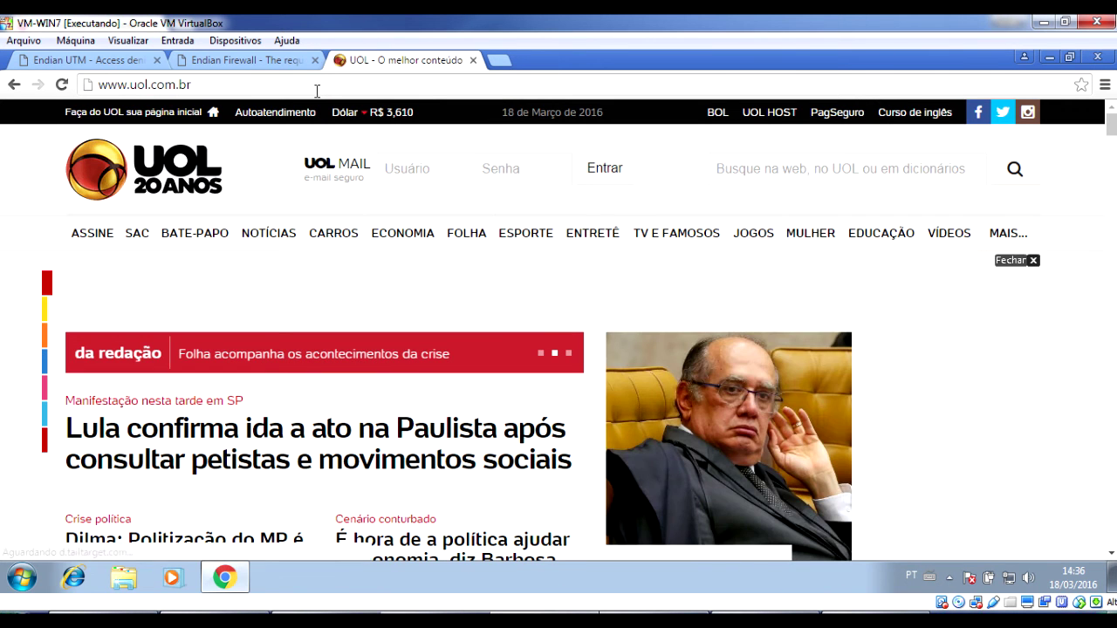
text(facebook.com)
key(Return)
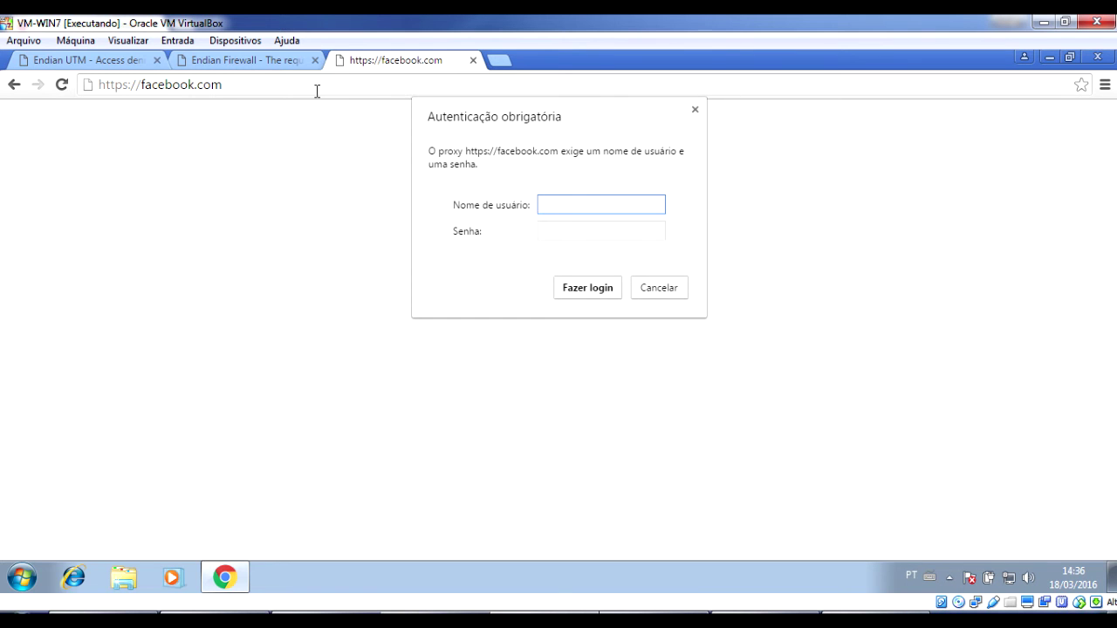
Cancel the proxy authentication prompt and retry facebook.com several times.
key(Return)
key(Escape)
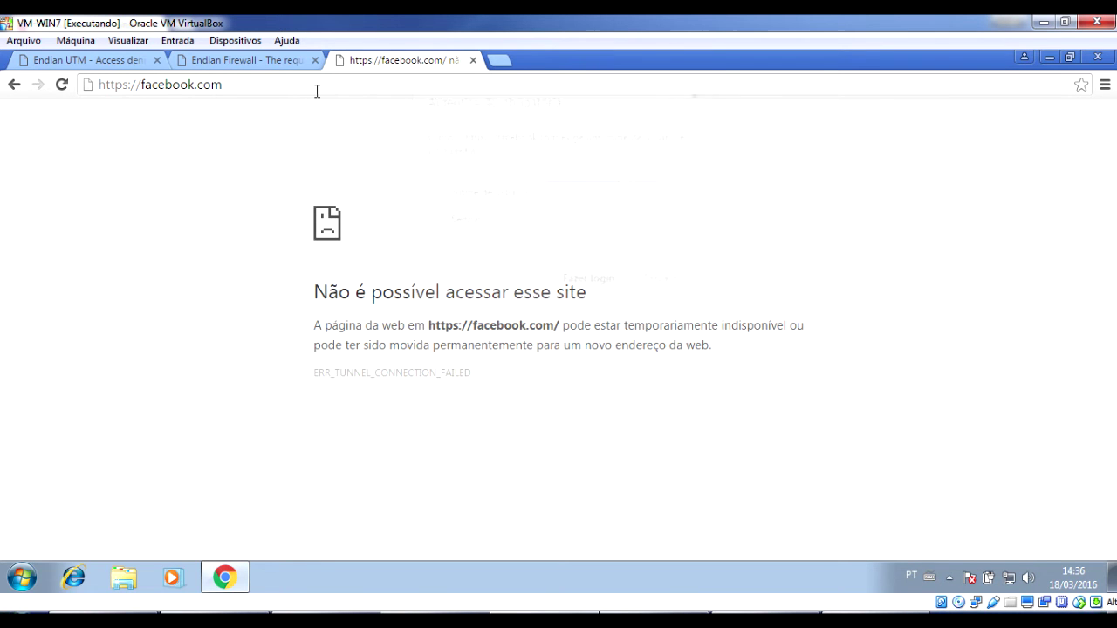
click(317, 91)
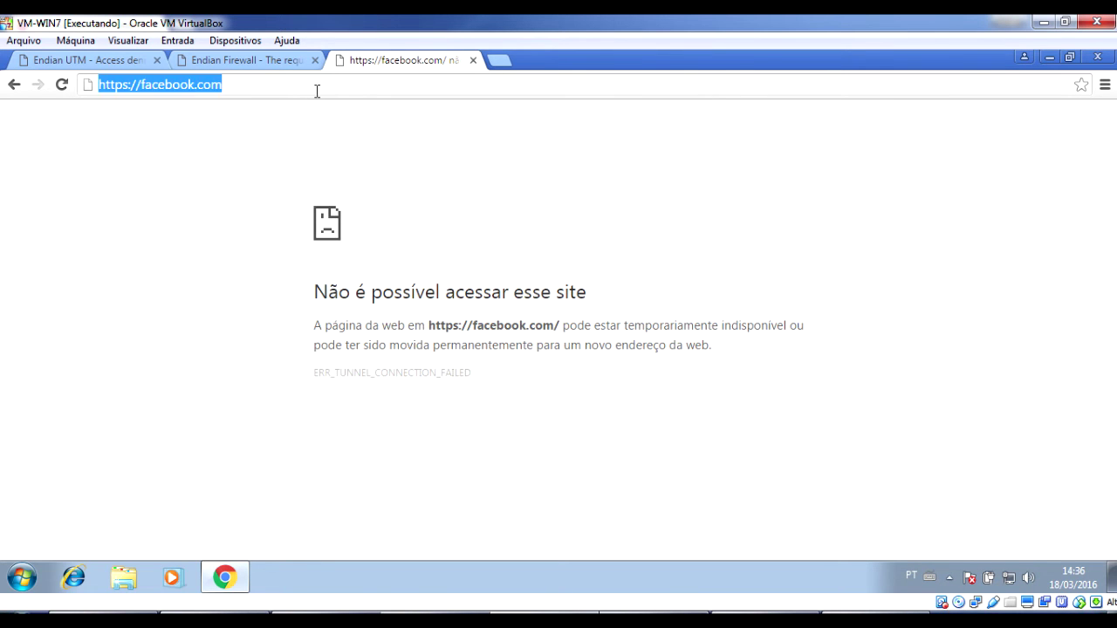
key(Return)
key(Escape)
click(316, 91)
key(Return)
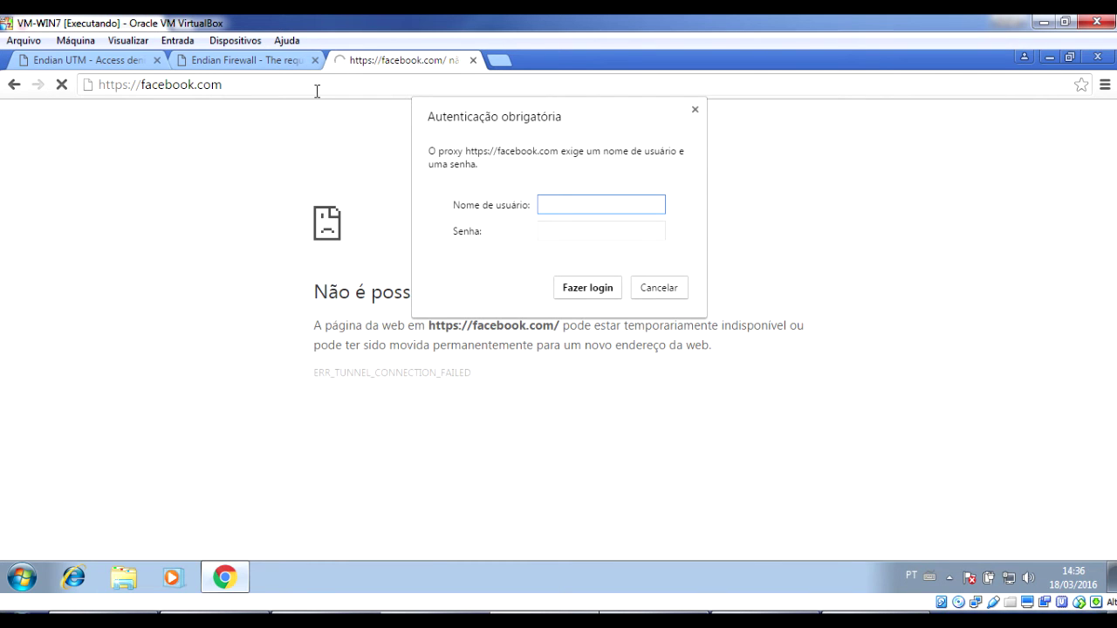
key(Escape)
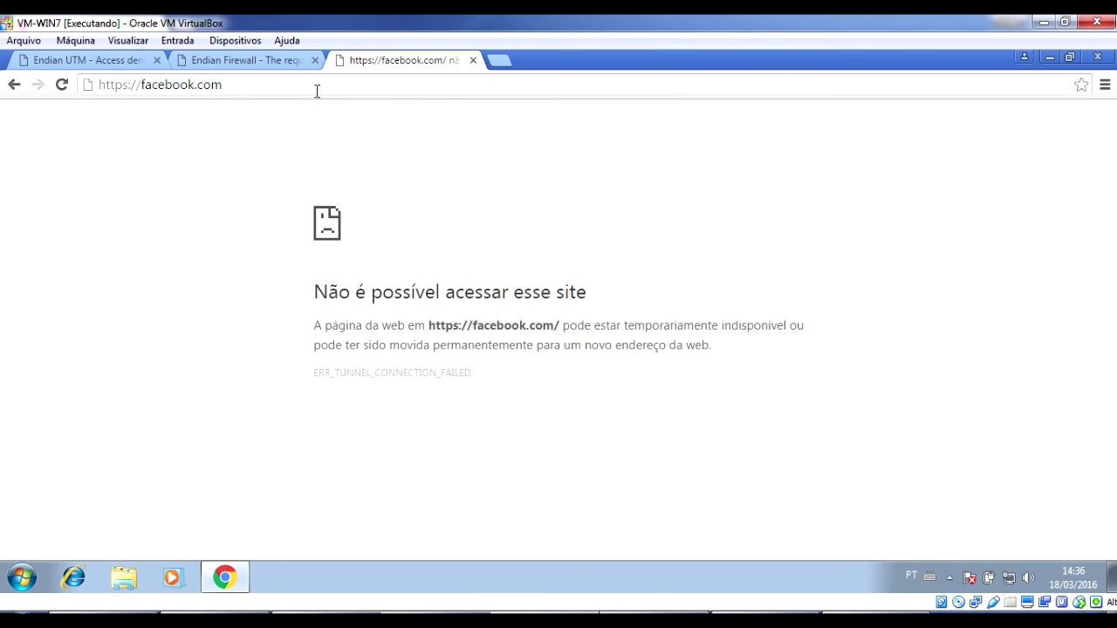
click(317, 90)
text(www.)
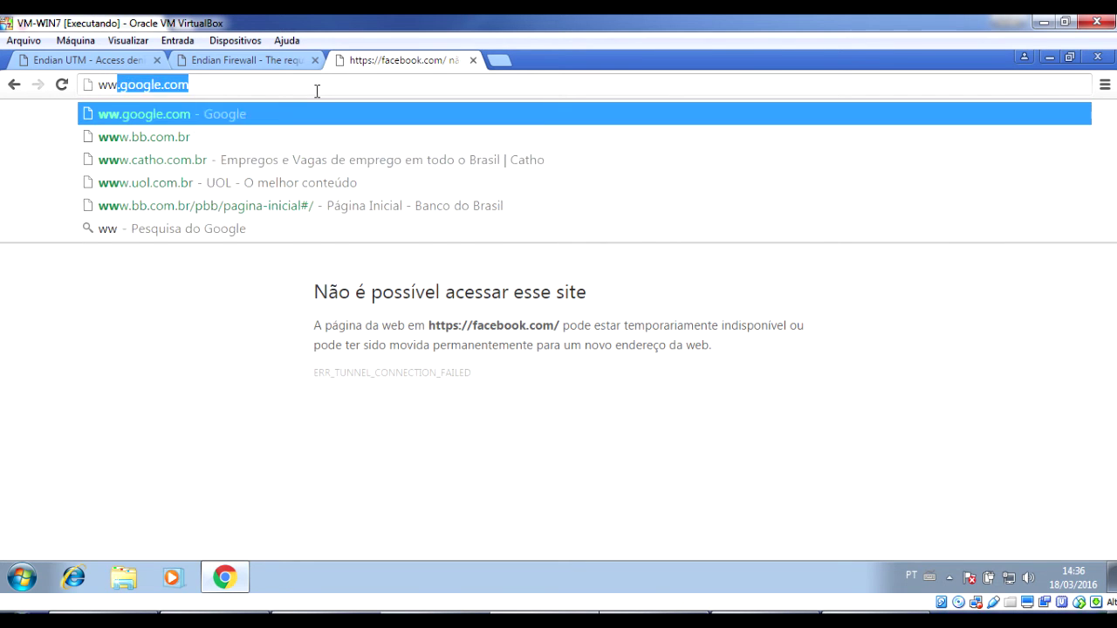
text(facebook.com)
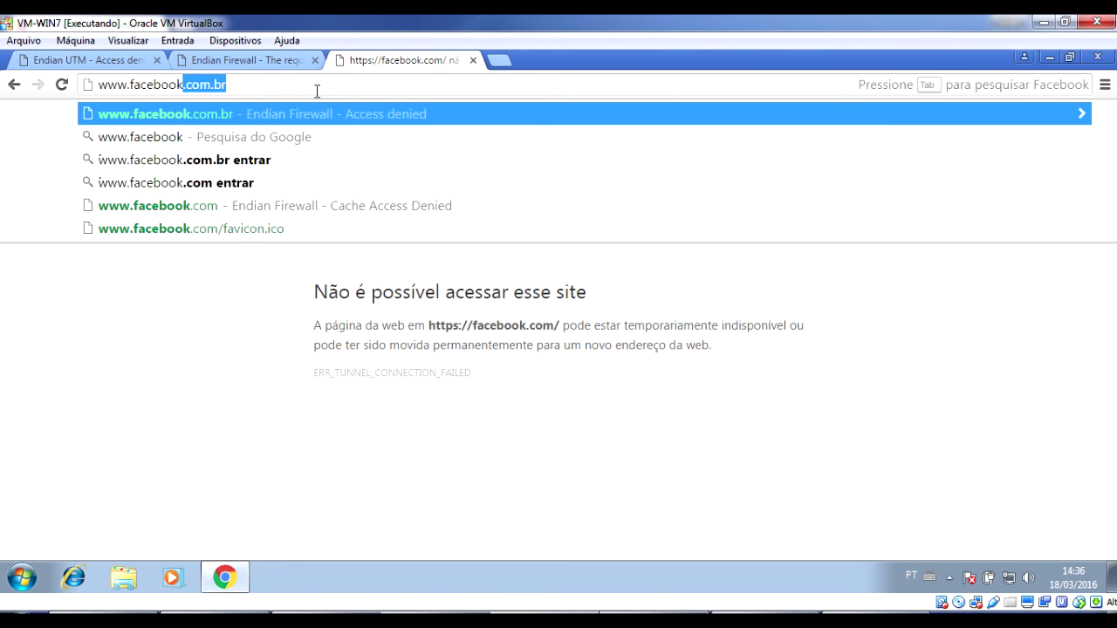
key(Return)
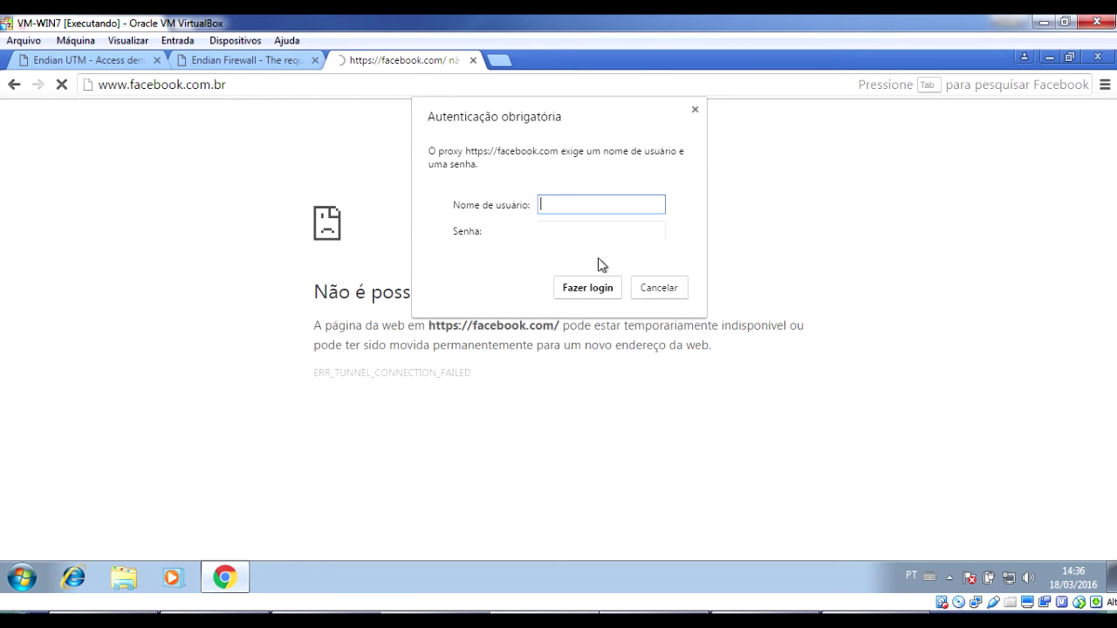
click(644, 281)
click(281, 80)
double_click(281, 80)
key(BackSpace)
key(BackSpace)
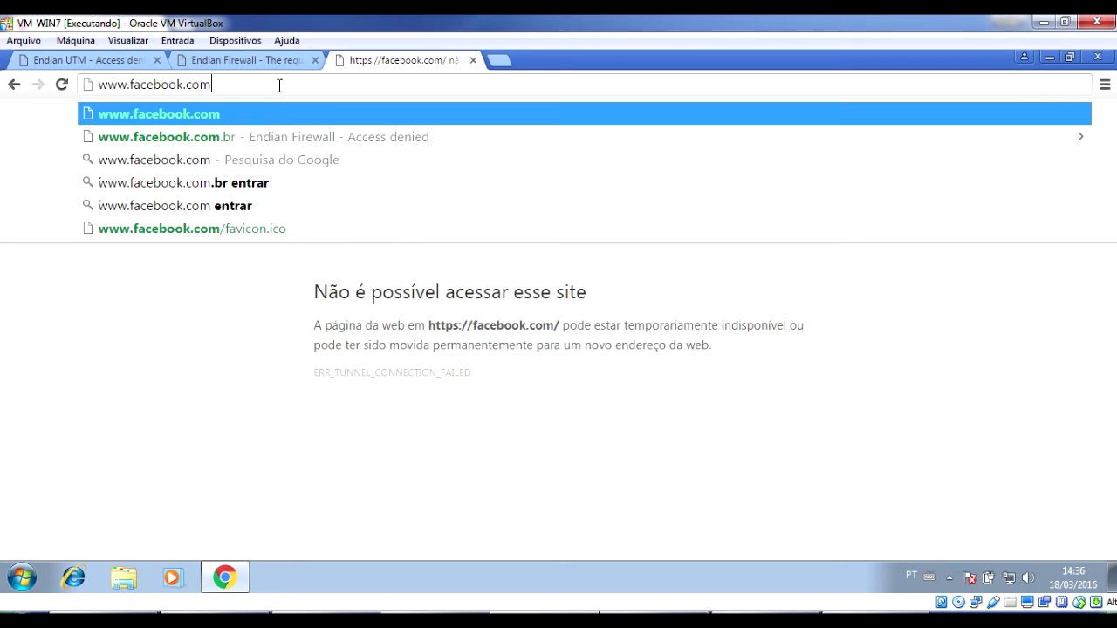
key(Return)
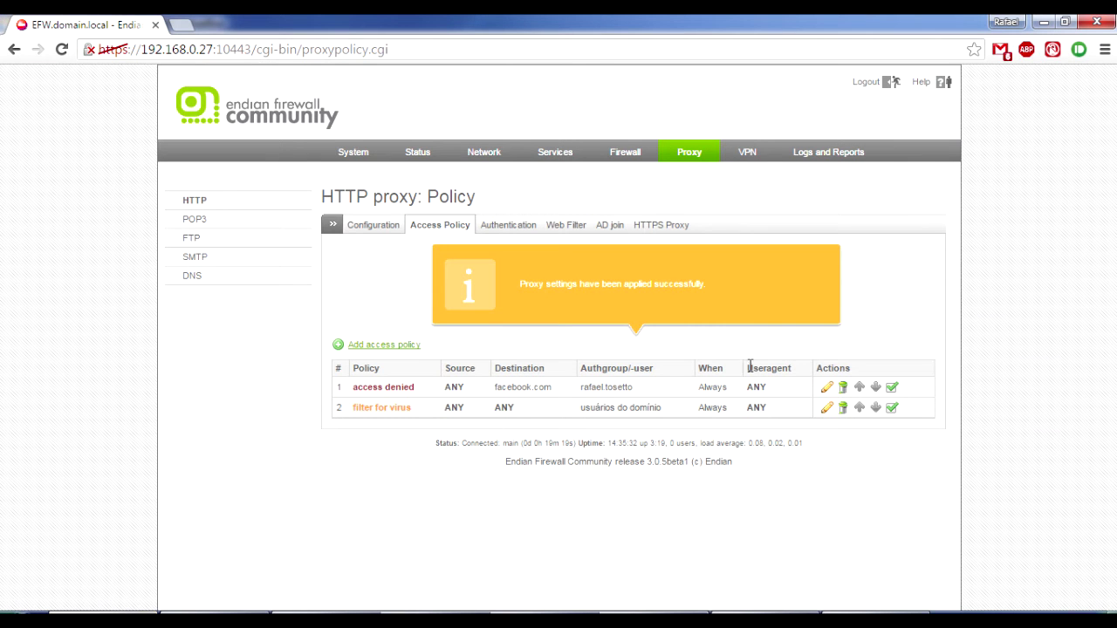
Edit the access denied policy's domain from facebook.com to .facebook.com after trying asterisks.
click(825, 388)
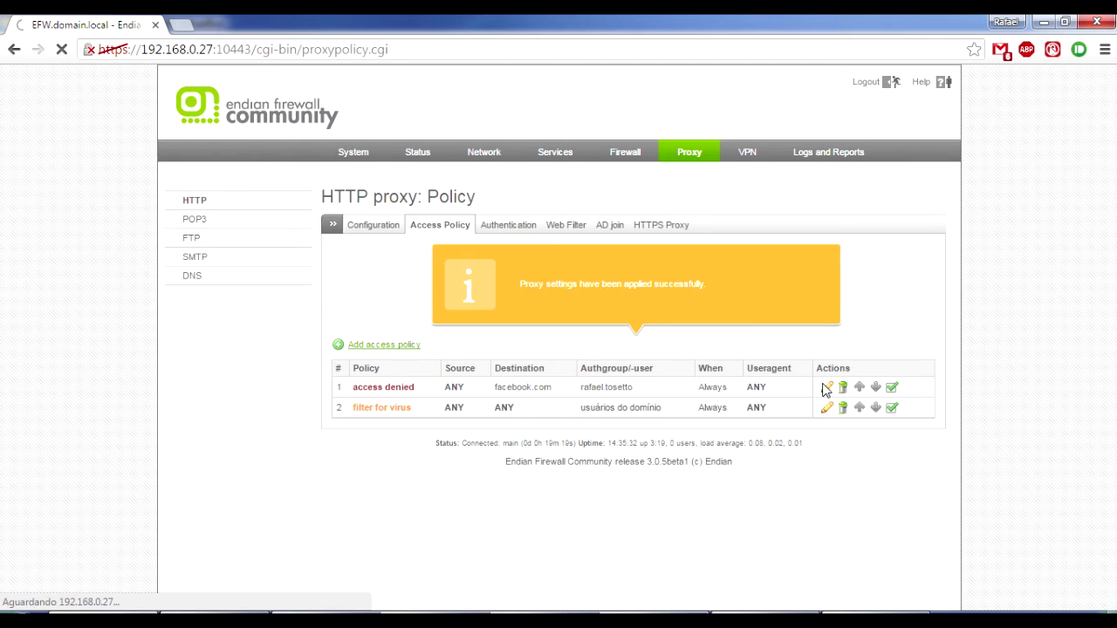
click(739, 331)
key(Home)
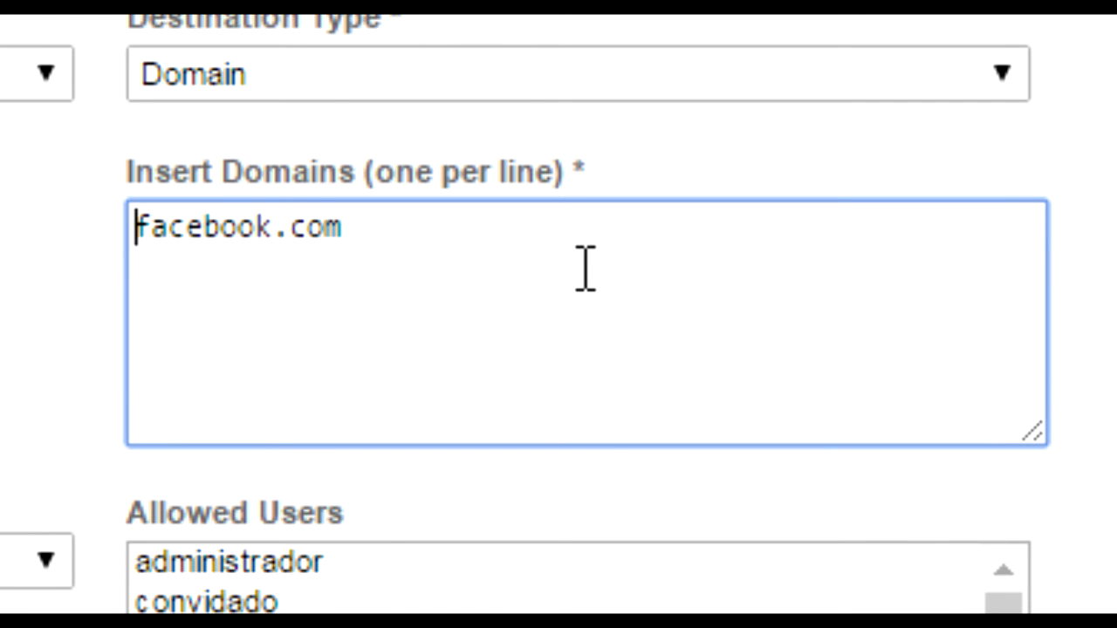
text(*)
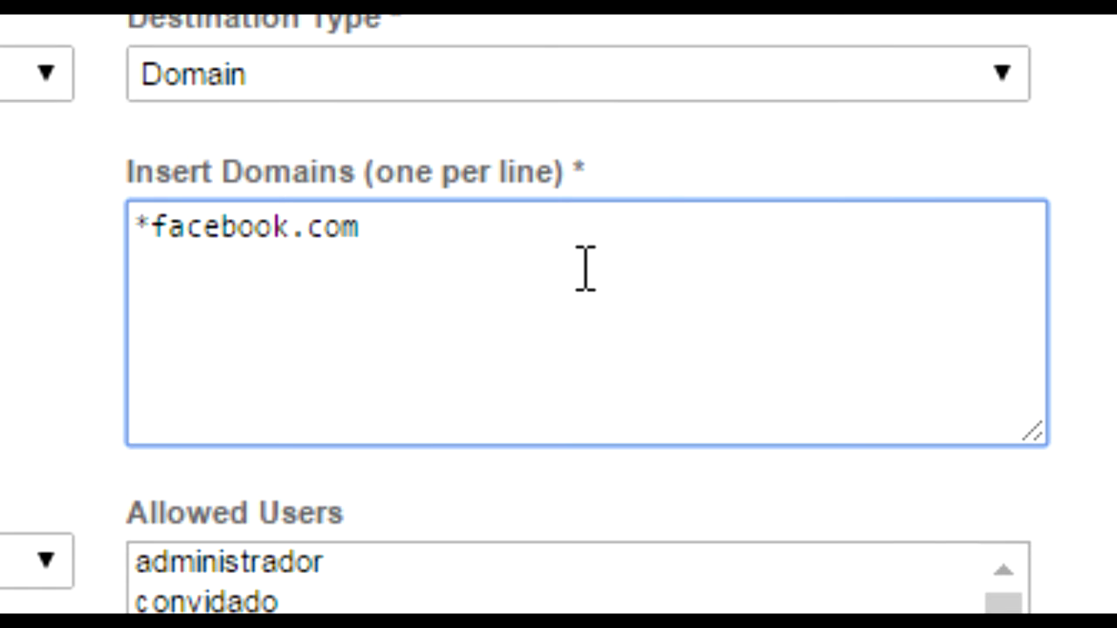
key(End)
text(*)
key(BackSpace)
key(Home)
key(Delete)
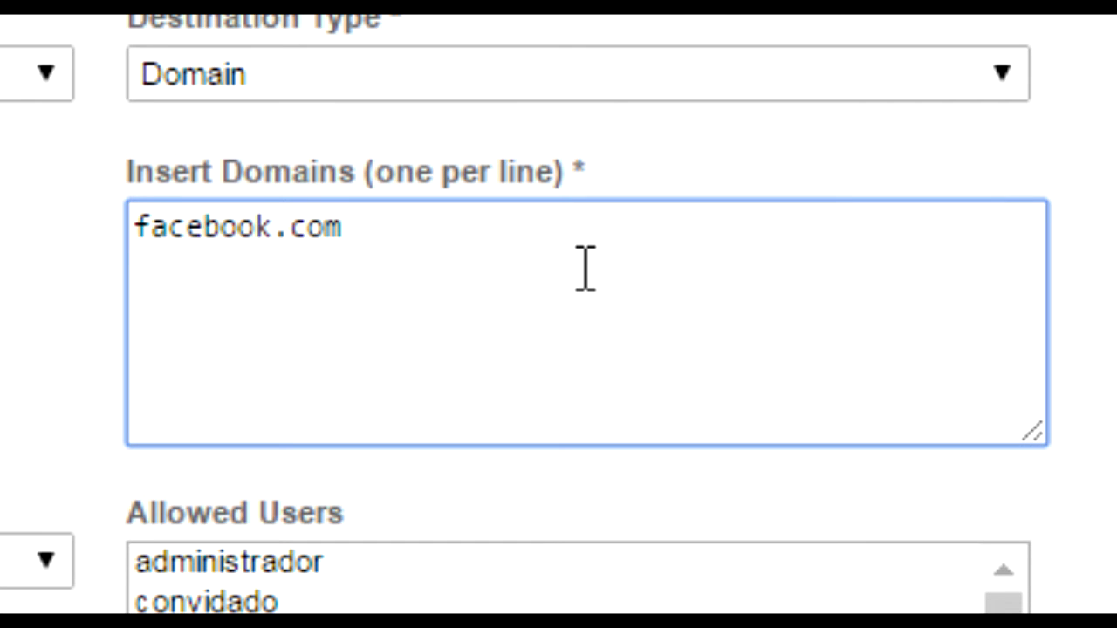
text(.)
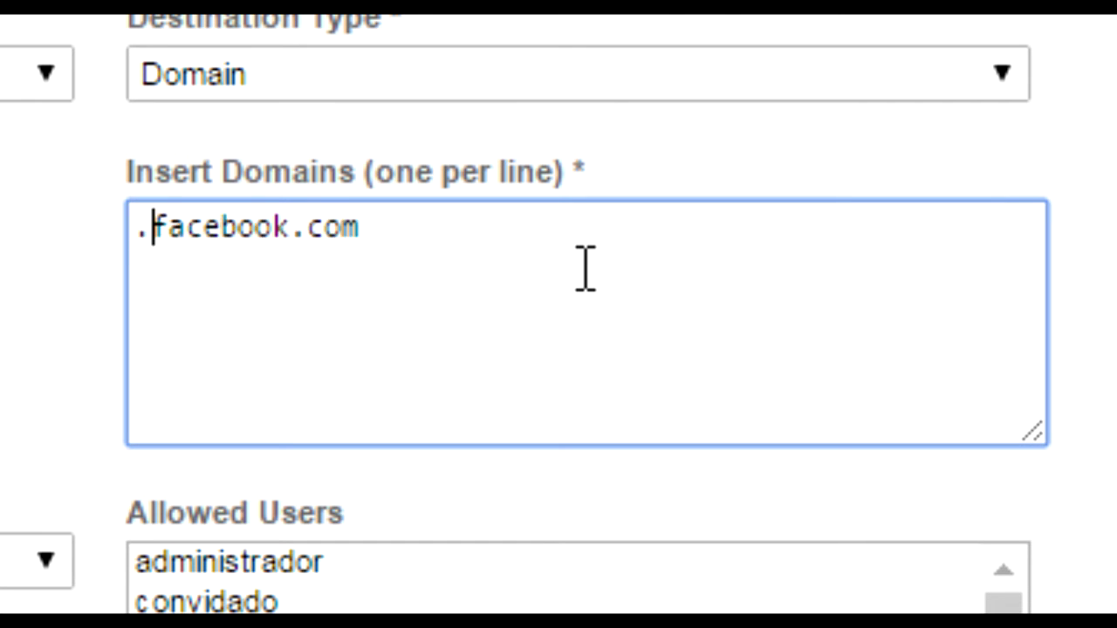
key(Right)
key(ctrl+Right)
key(ctrl+Right)
click(145, 231)
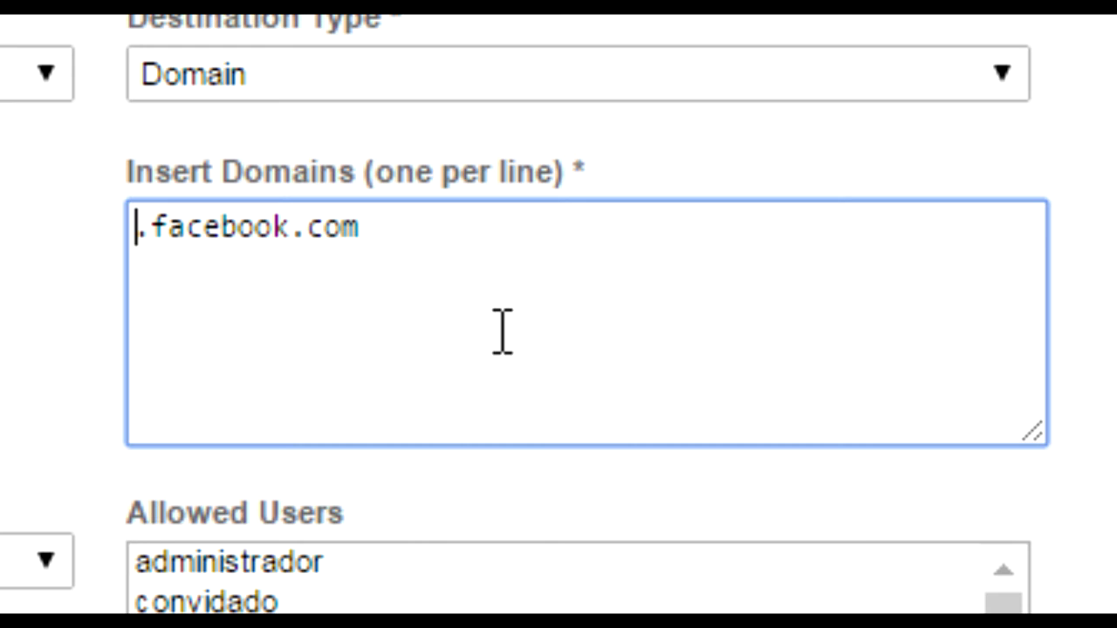
click(523, 267)
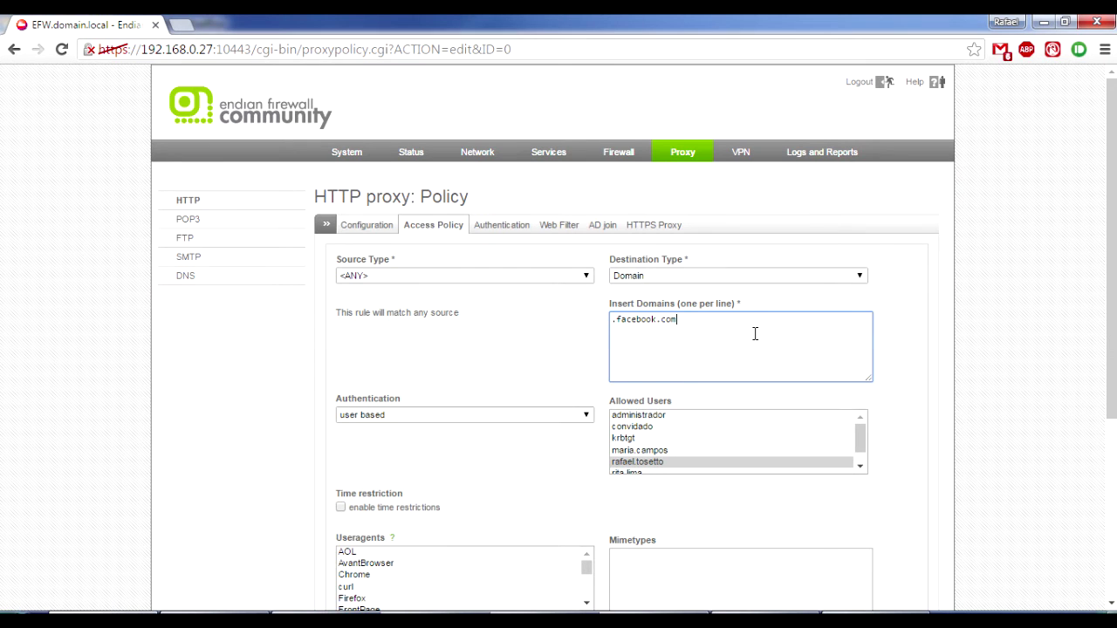
Update the deny policy and apply the proxy settings.
drag(1111, 318, 1112, 494)
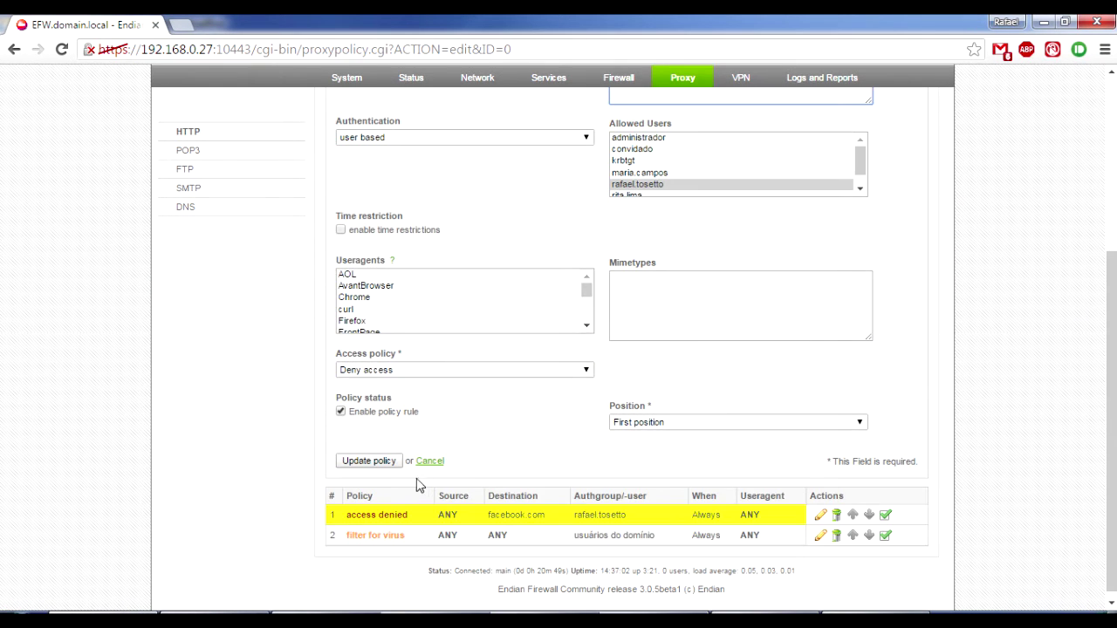
click(386, 461)
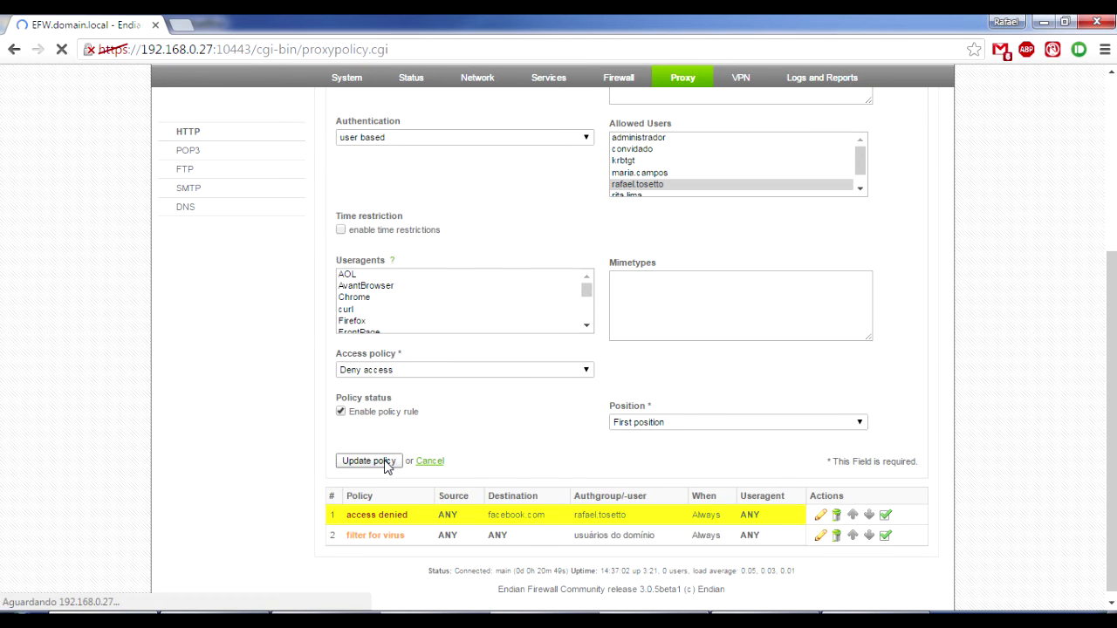
click(507, 297)
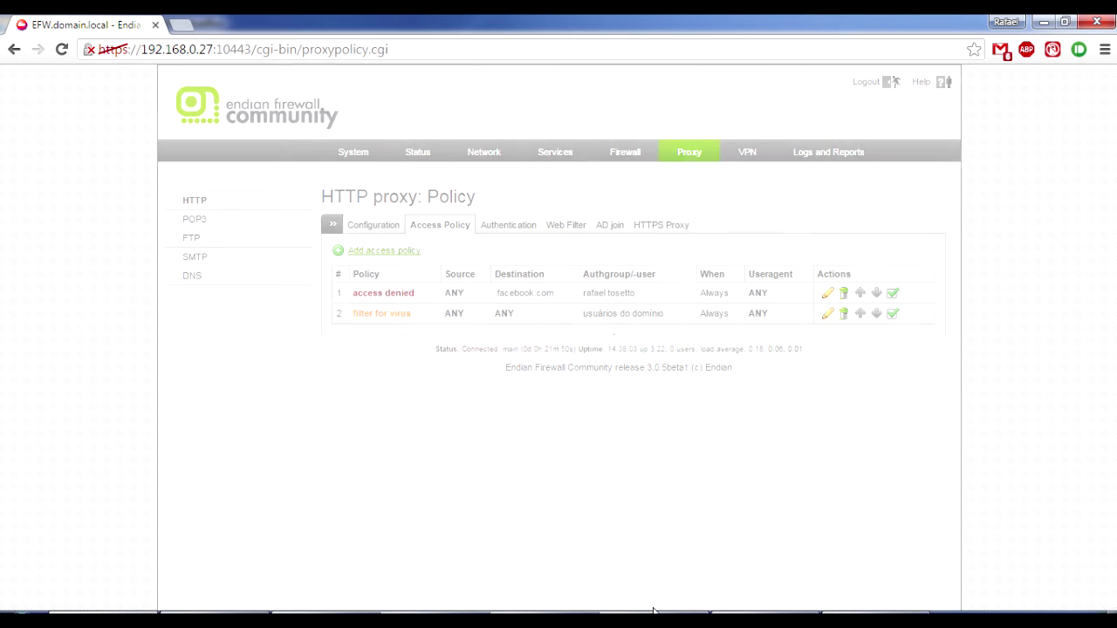
mouse_move(490, 620)
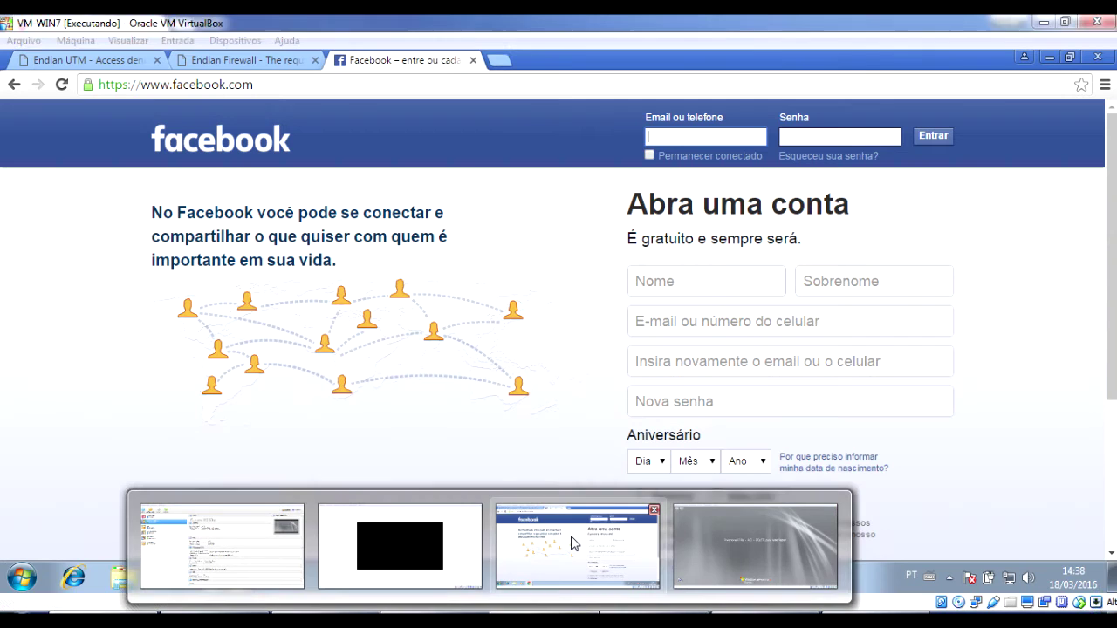
Reload facebook.com in the VM's Chrome and cancel the proxy login prompt.
click(572, 543)
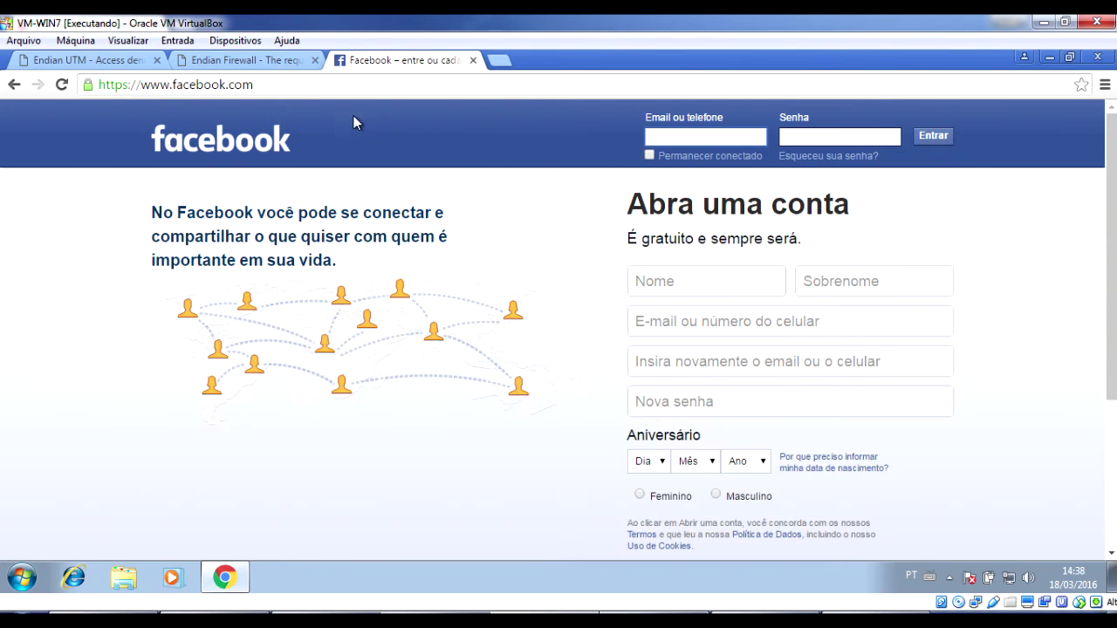
click(295, 83)
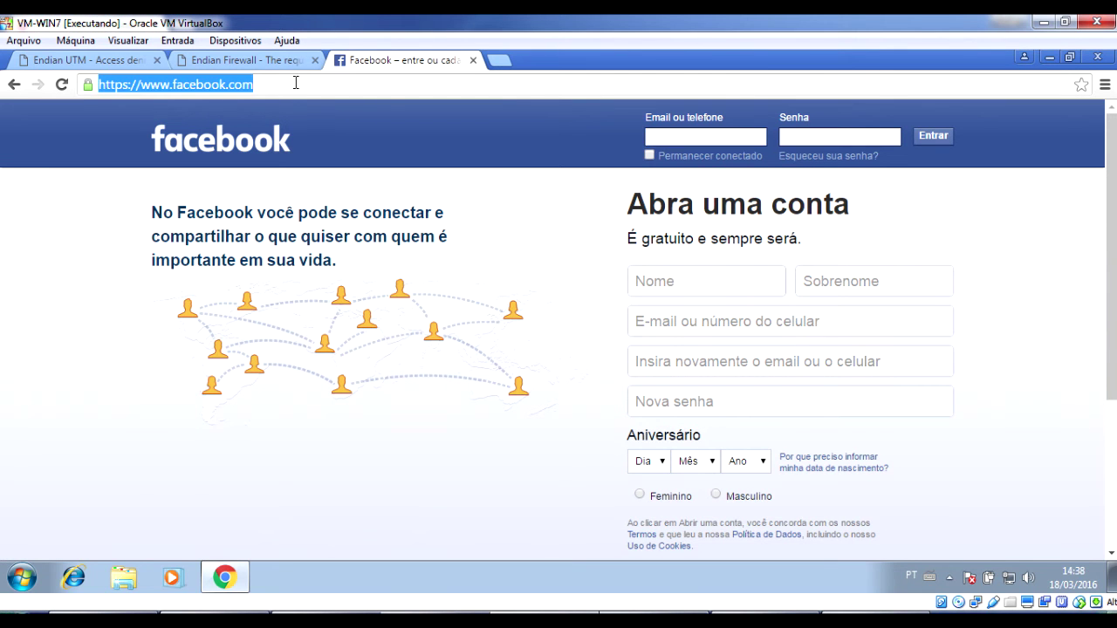
key(Return)
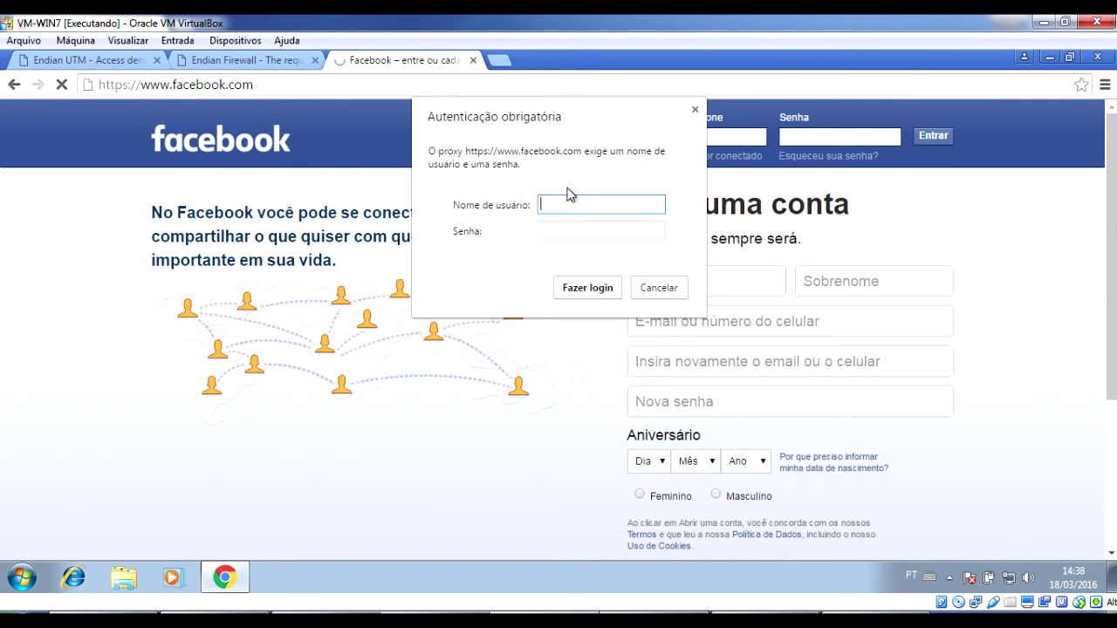
click(646, 289)
click(645, 289)
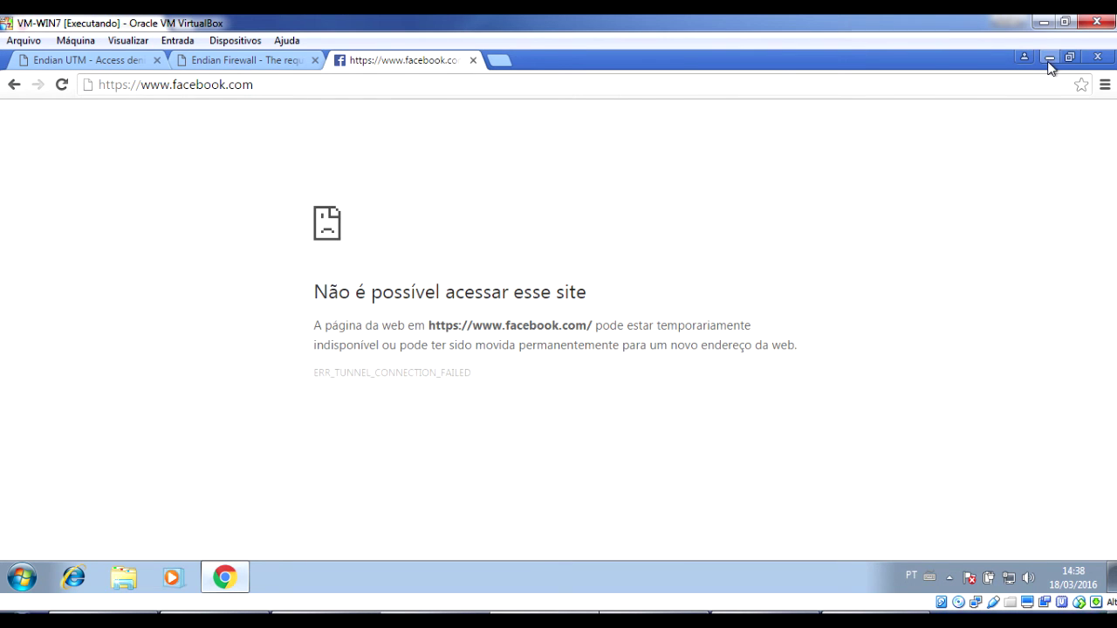
click(678, 88)
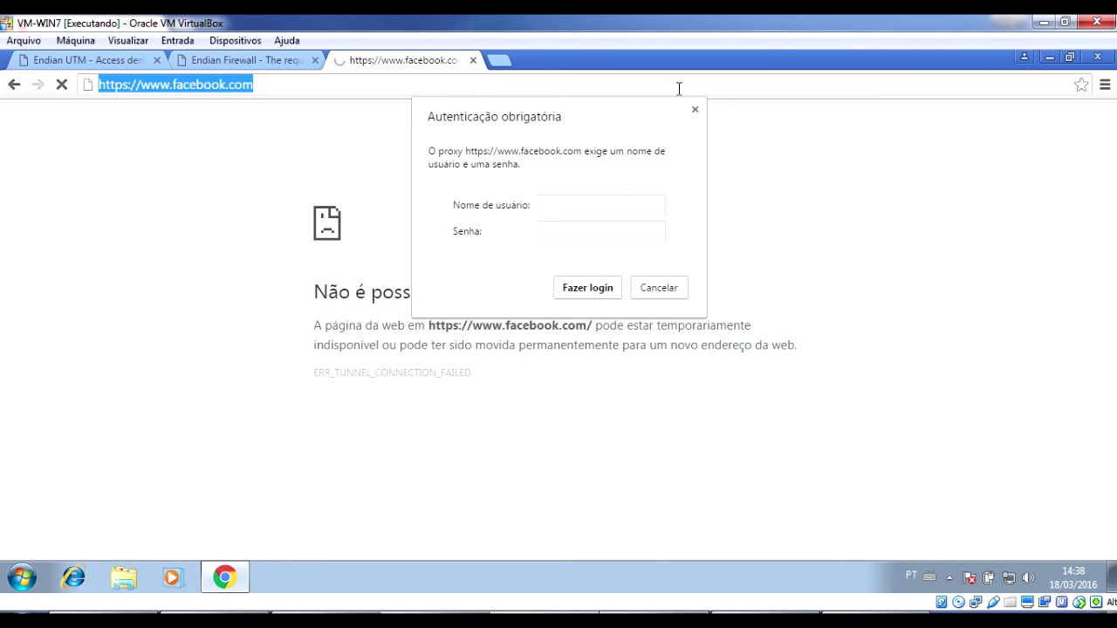
click(695, 110)
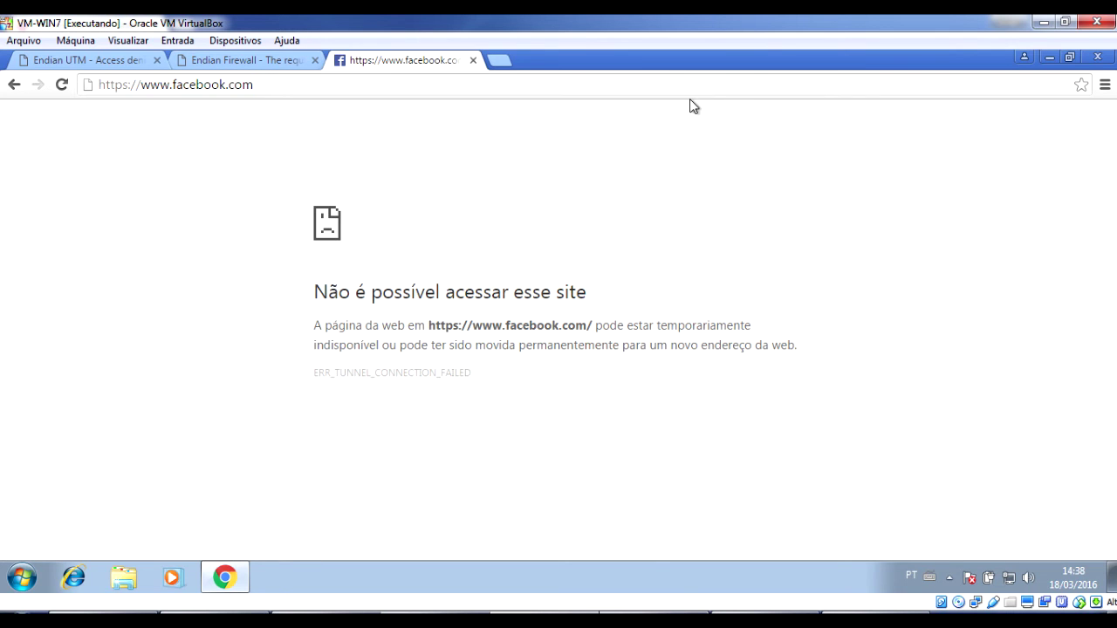
click(677, 82)
click(677, 82)
text(.br)
key(Return)
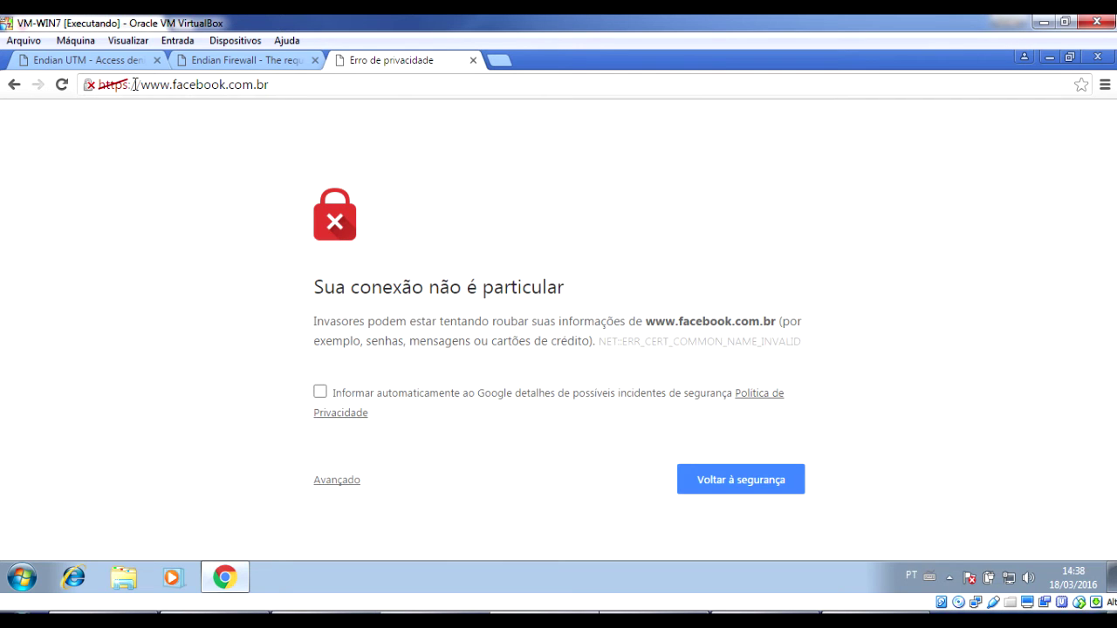
drag(140, 85, 19, 84)
key(BackSpace)
key(Return)
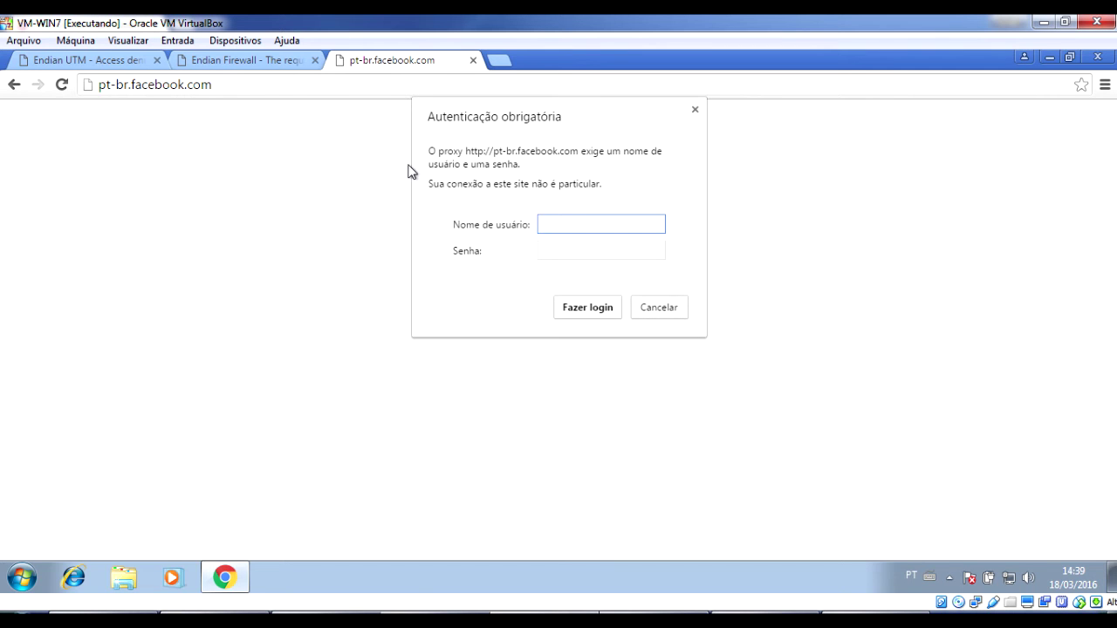
click(660, 311)
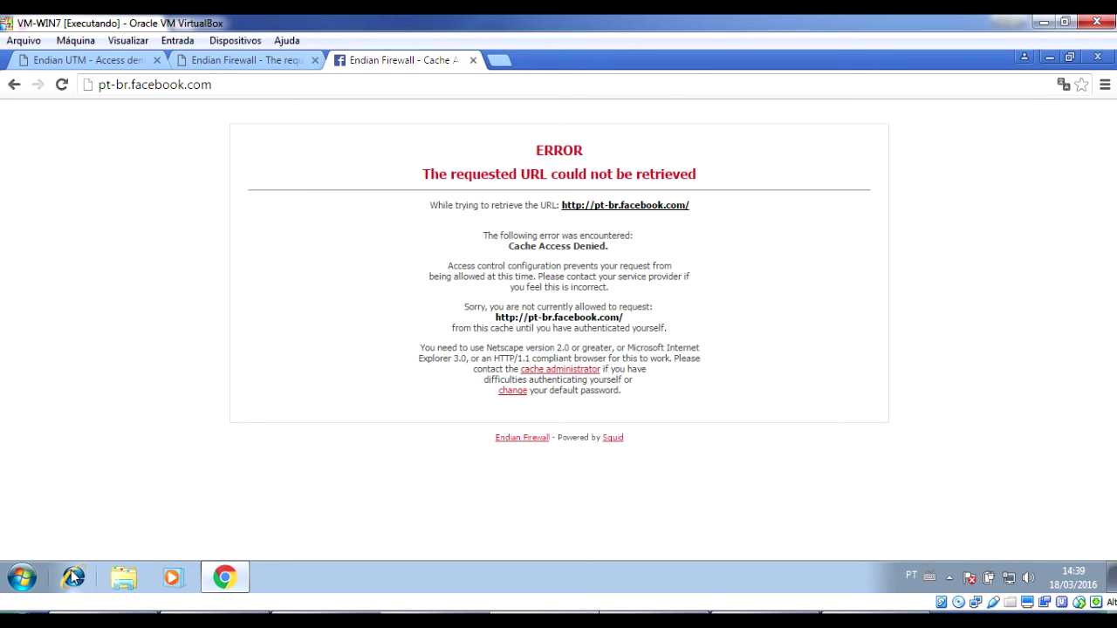
click(76, 576)
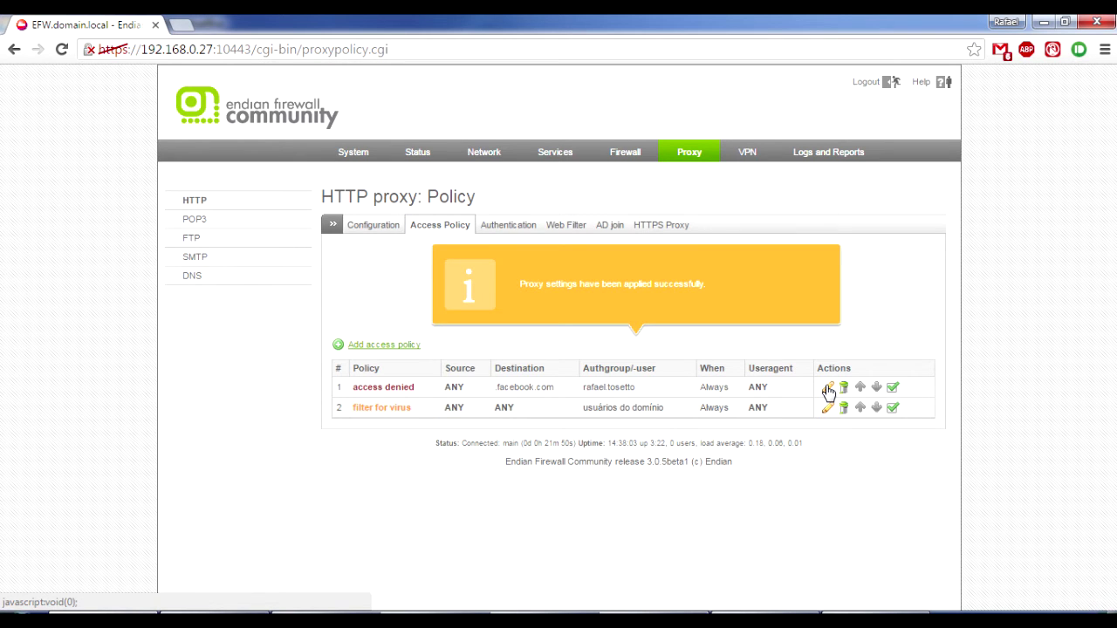
click(828, 390)
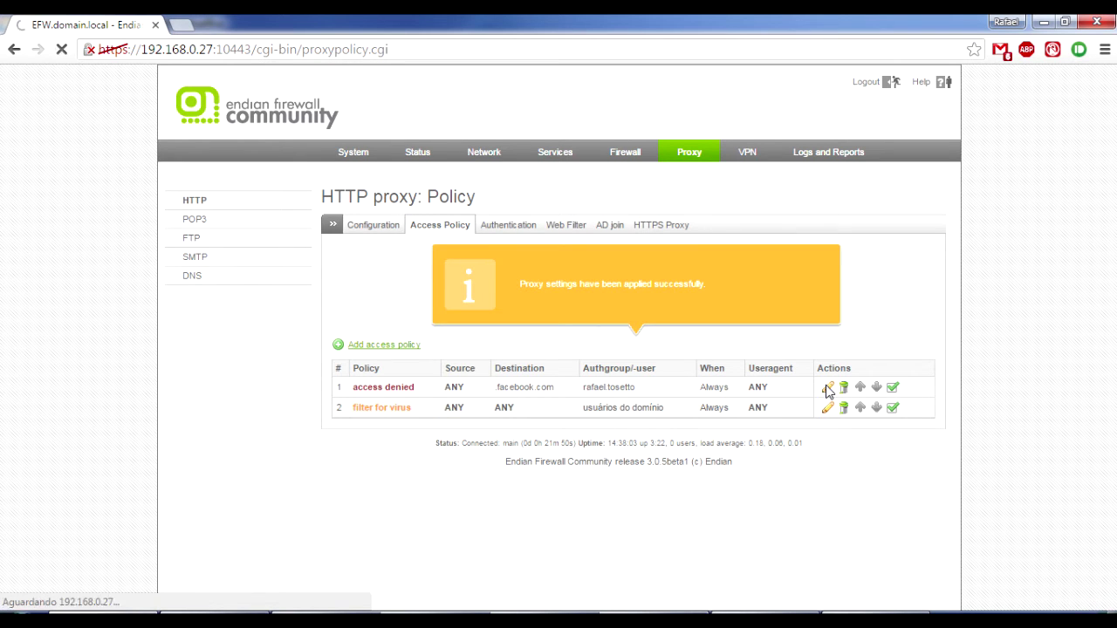
click(773, 349)
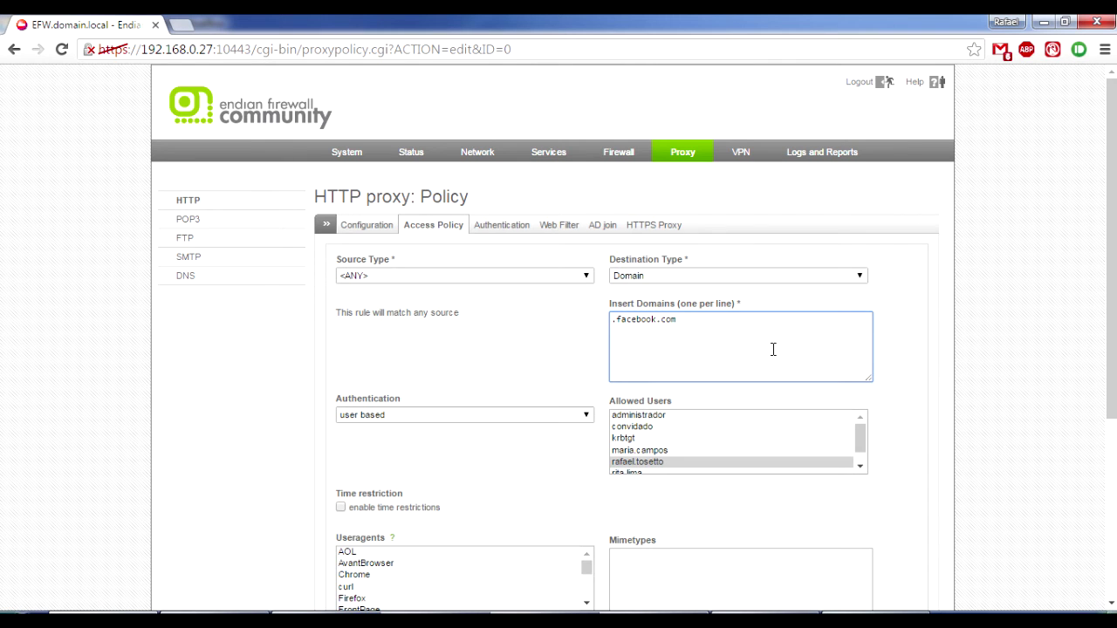
text(www)
key(ctrl+a)
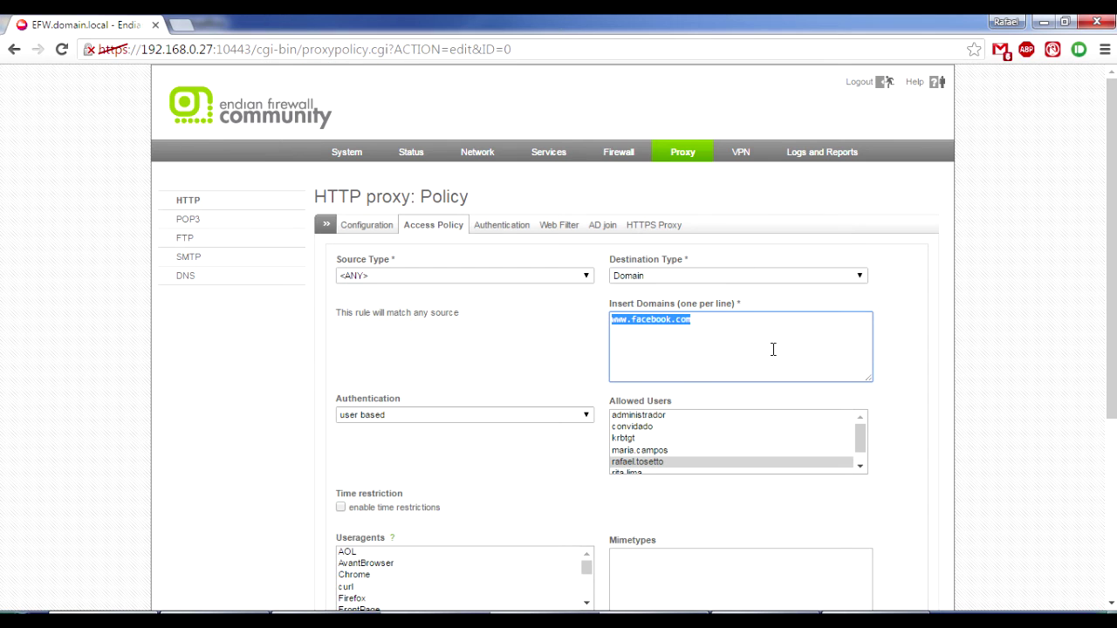
text(e)
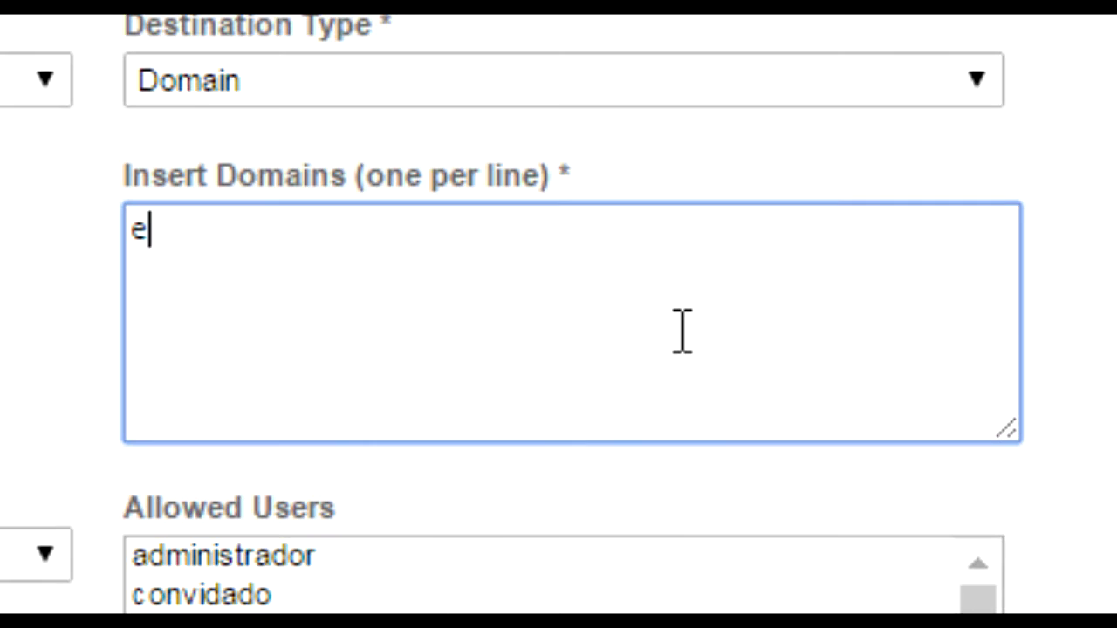
text(conomia.uo)
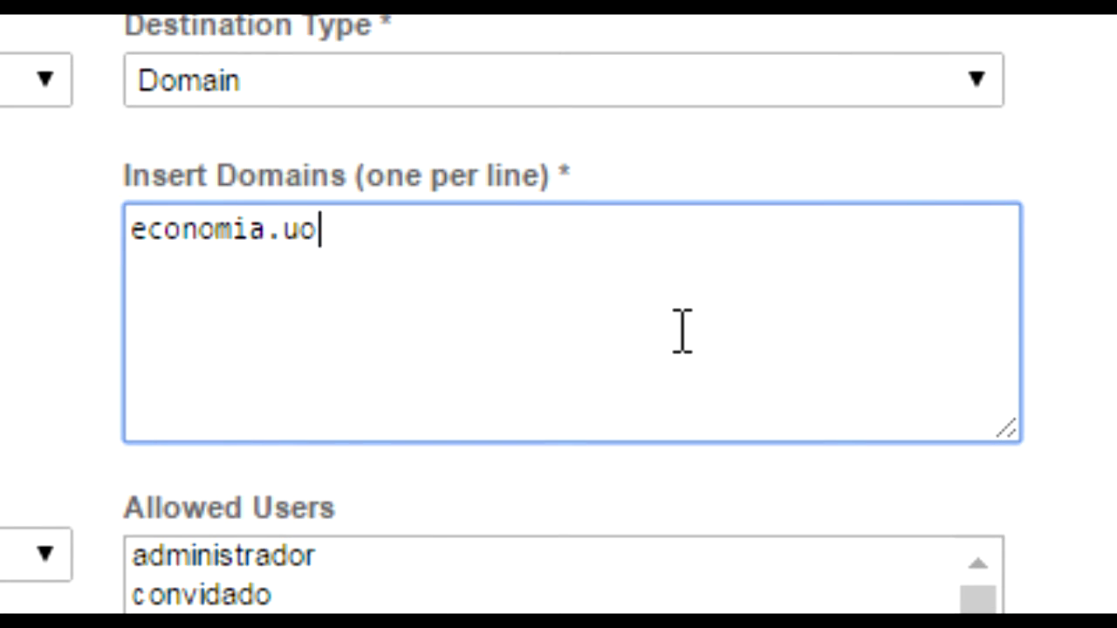
text(l.com.br)
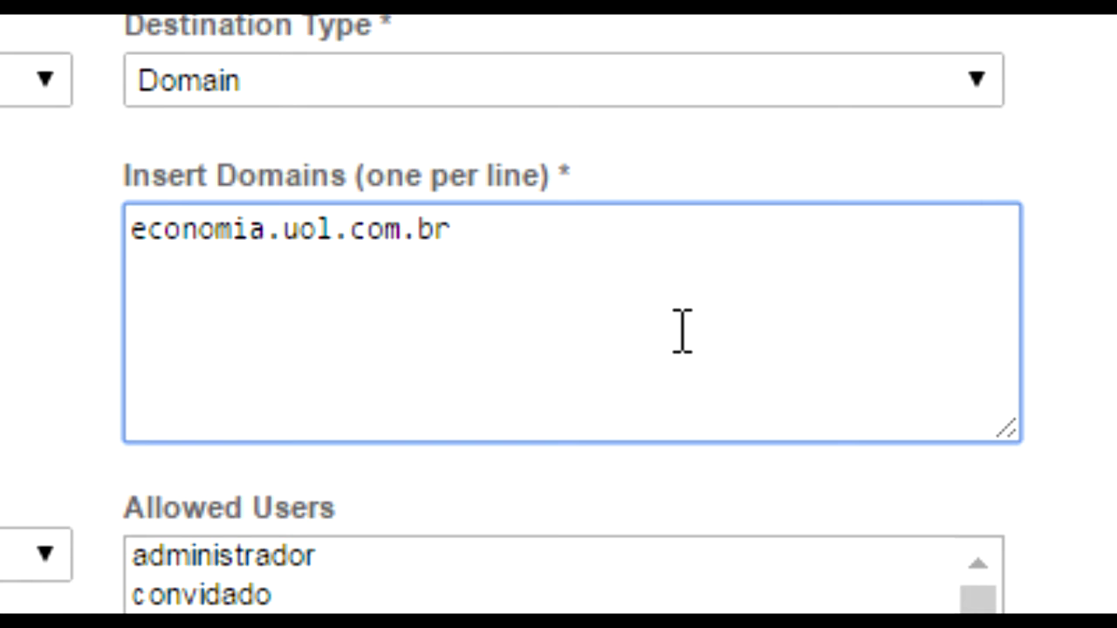
key(Left)
key(Left)
key(Left)
key(Left)
key(Left)
key(Left)
key(Left)
key(Left)
key(Left)
key(Left)
key(Left)
key(shift+Home)
key(BackSpace)
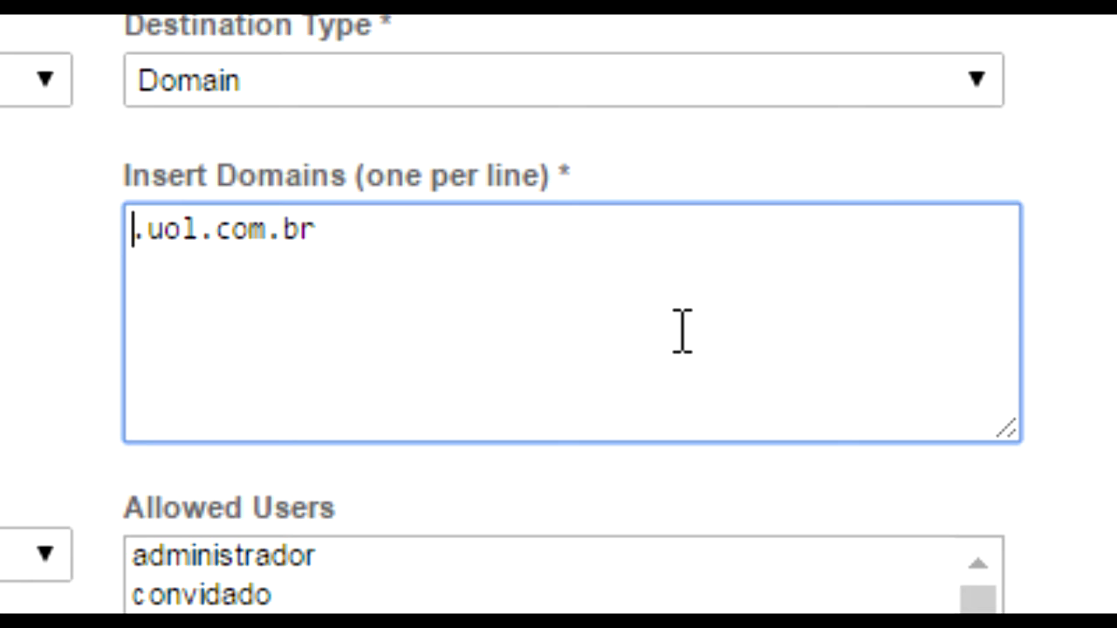
click(701, 312)
key(ctrl+a)
key(BackSpace)
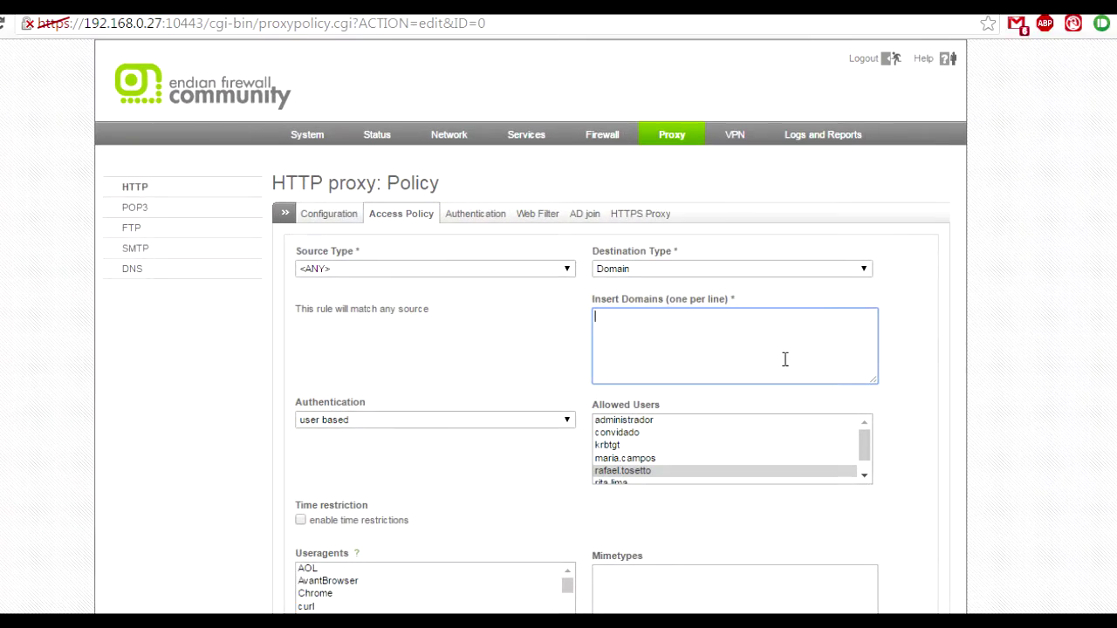
scroll(1061, 396, down, 3)
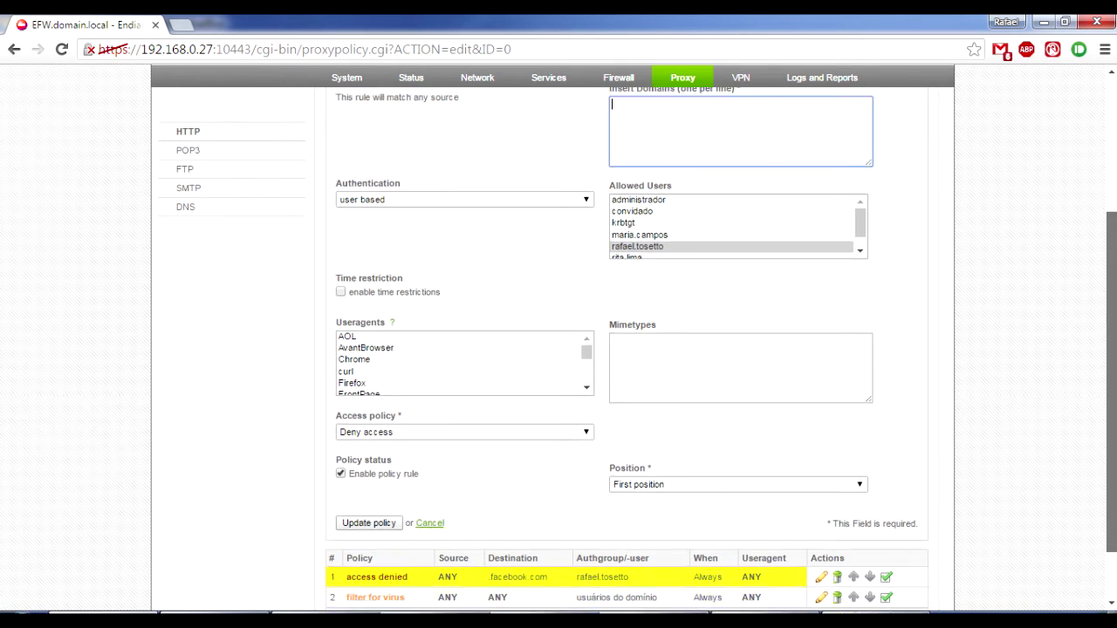
click(429, 519)
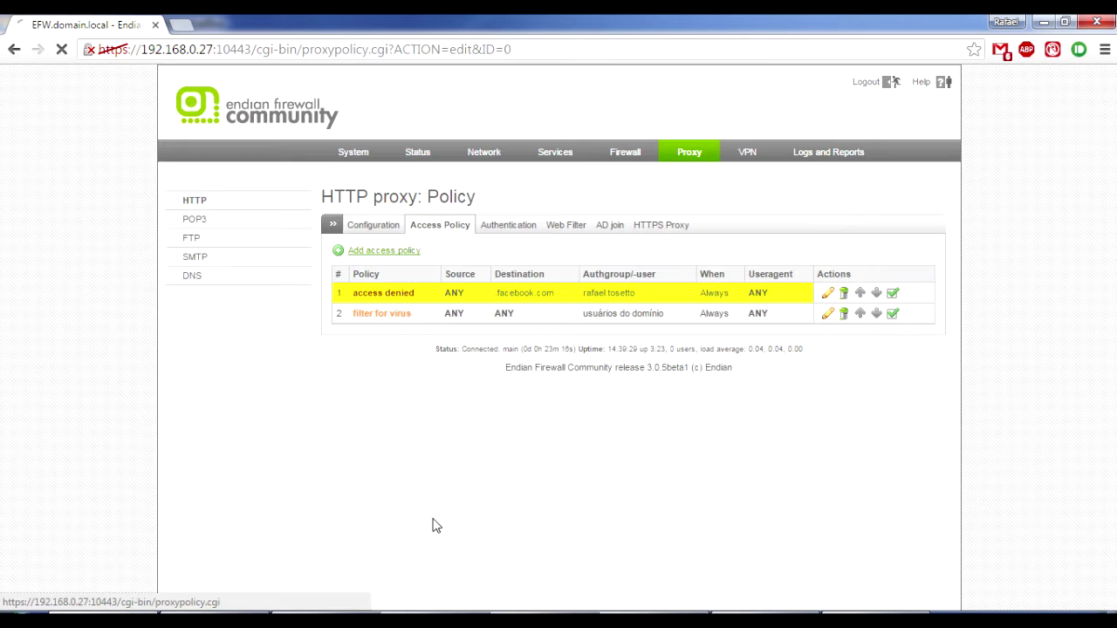
In Internet Explorer, go to facebook.com and cancel the Windows credential prompt.
key(alt+Tab)
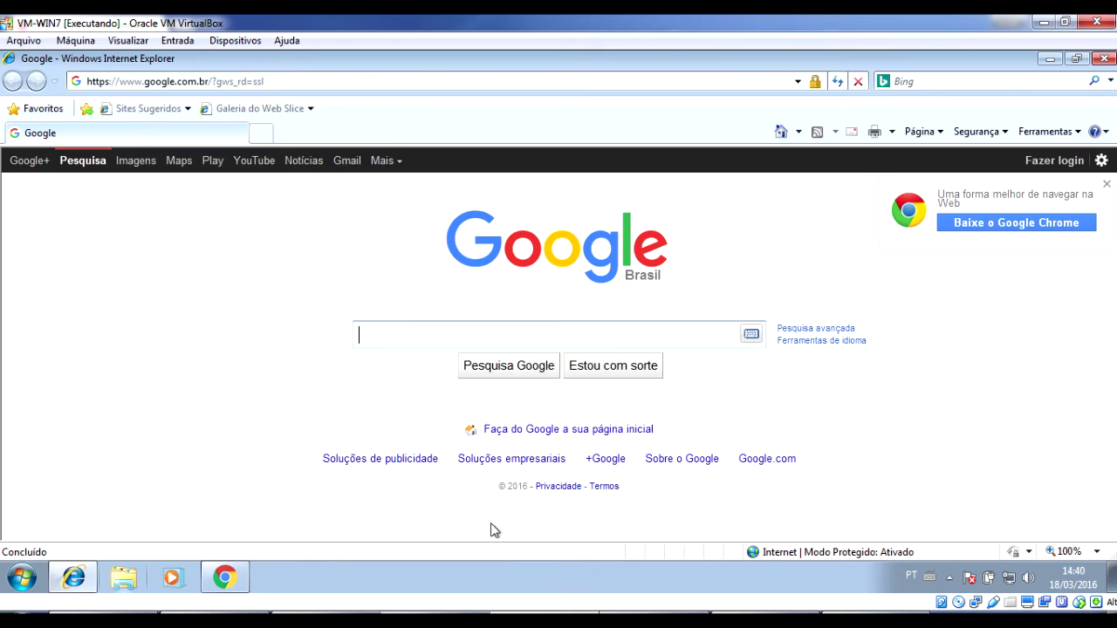
click(372, 78)
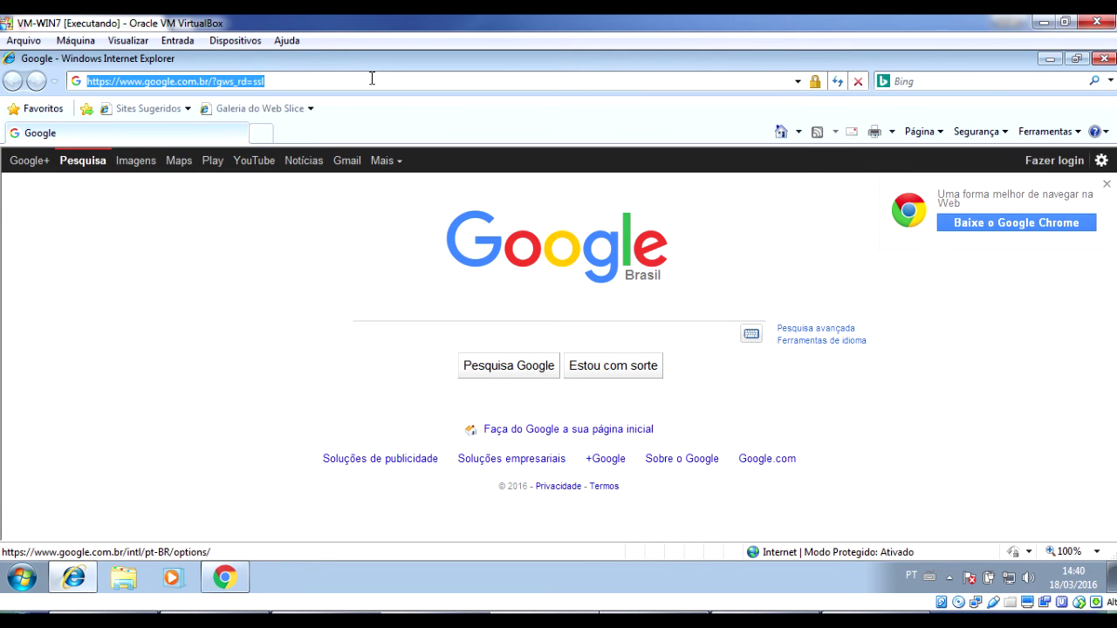
text(facebok)
key(BackSpace)
text(ok.com)
key(Return)
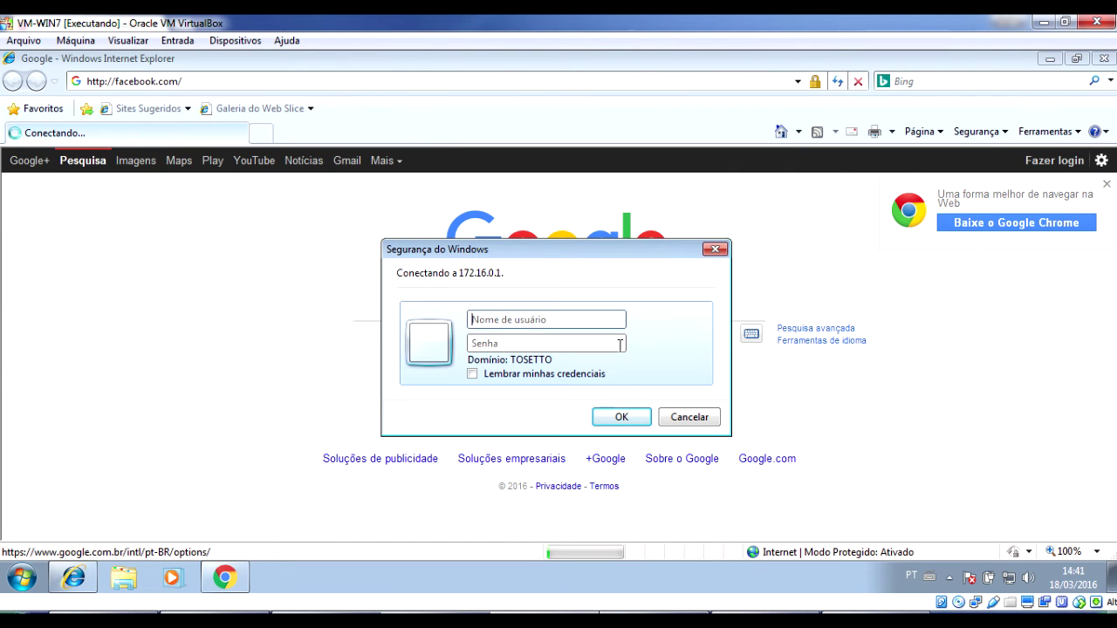
click(698, 420)
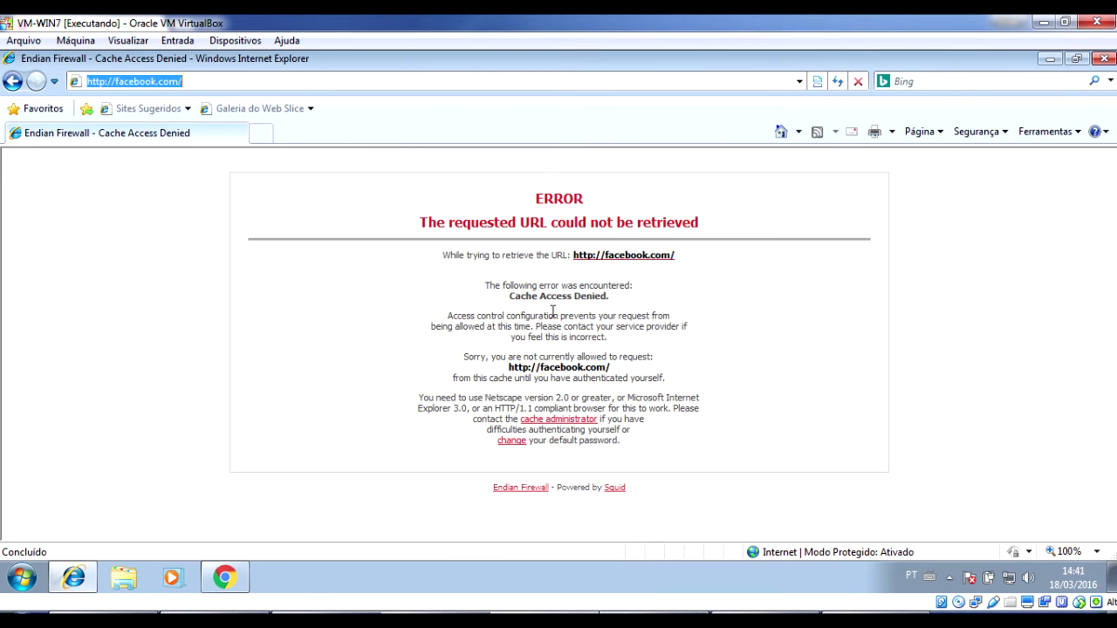
Reload facebook.com and dismiss the 172.16.0.1 login prompt.
click(606, 300)
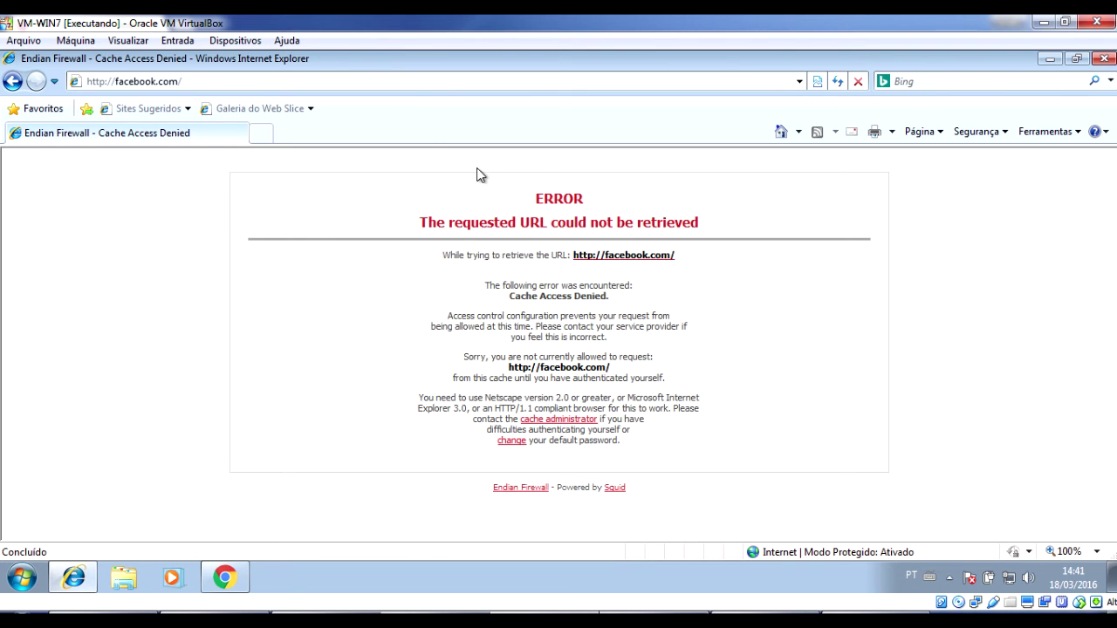
click(400, 82)
key(Return)
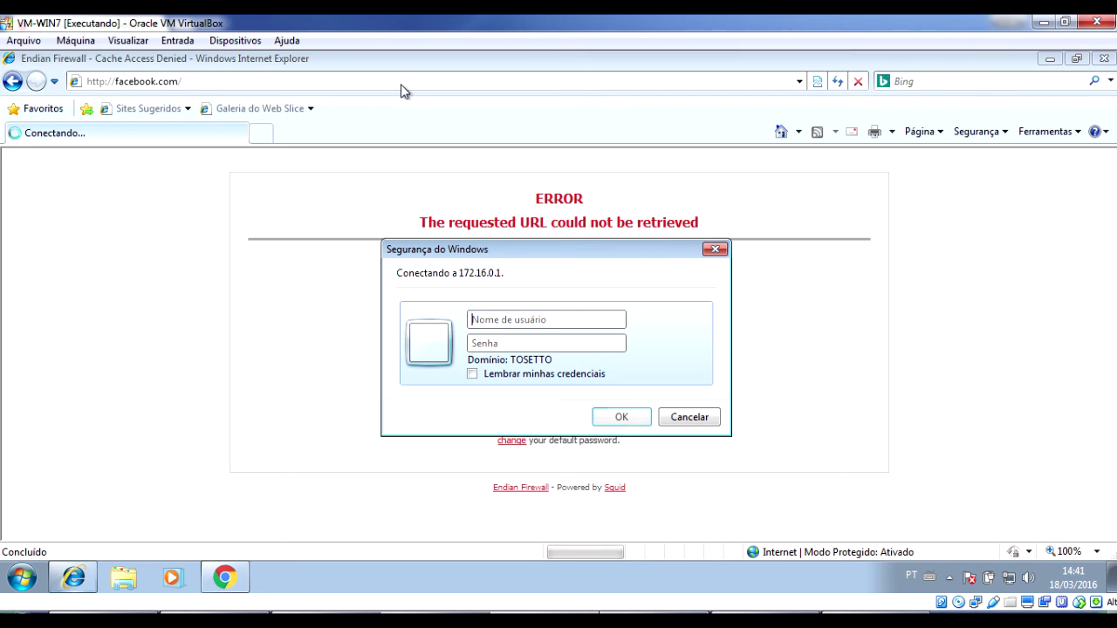
key(Escape)
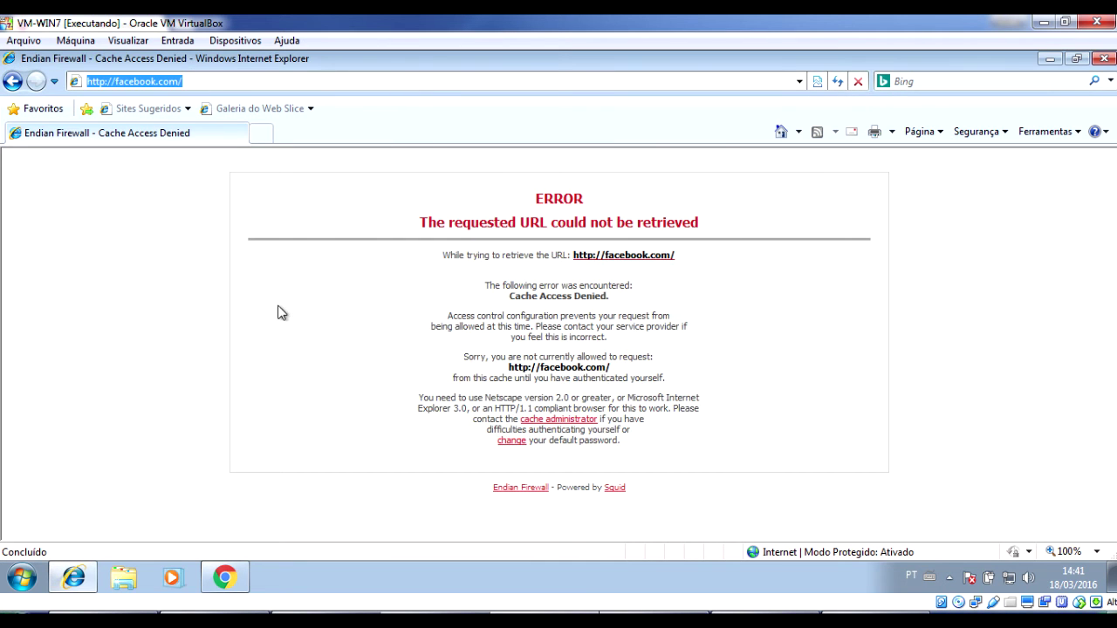
key(alt+Tab)
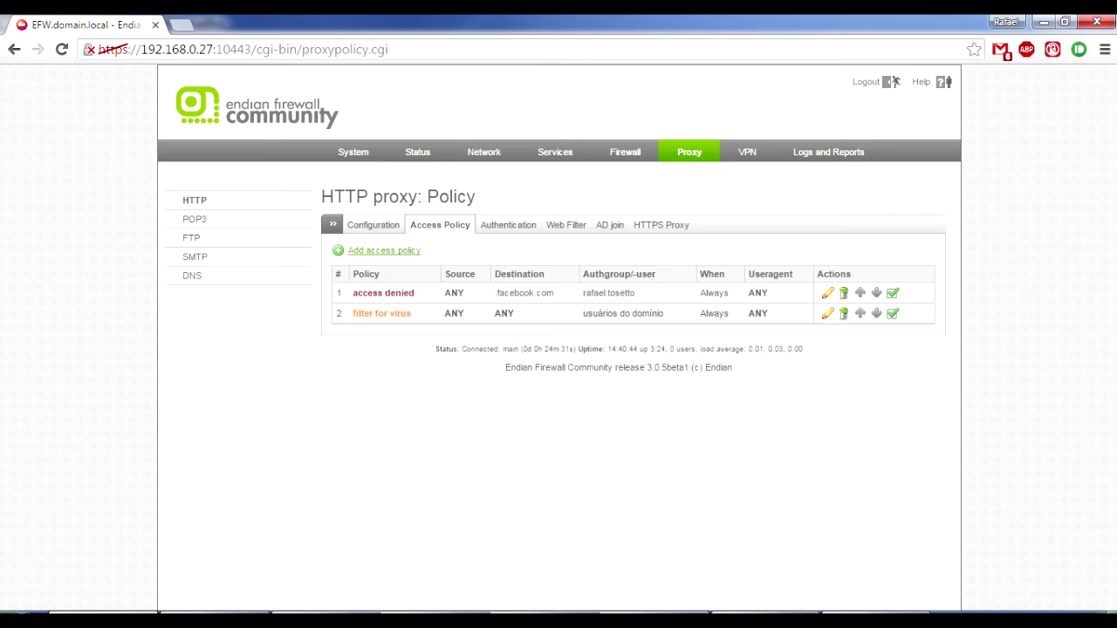
Limit the facebook.com access denied policy to the Chrome user agent, update it and apply.
click(828, 295)
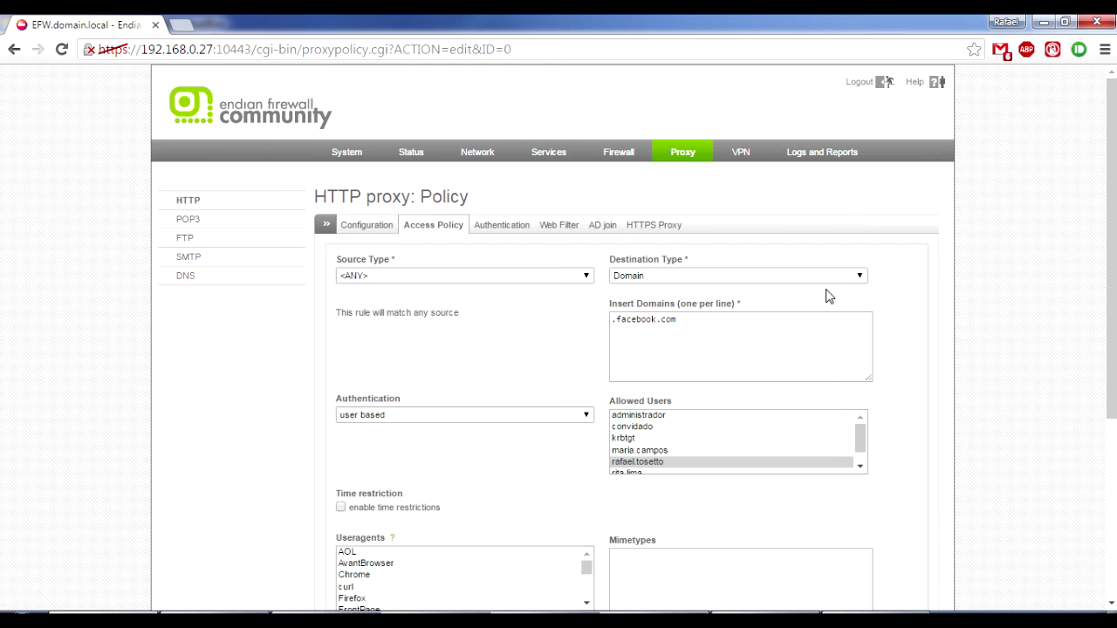
drag(1109, 255, 1113, 314)
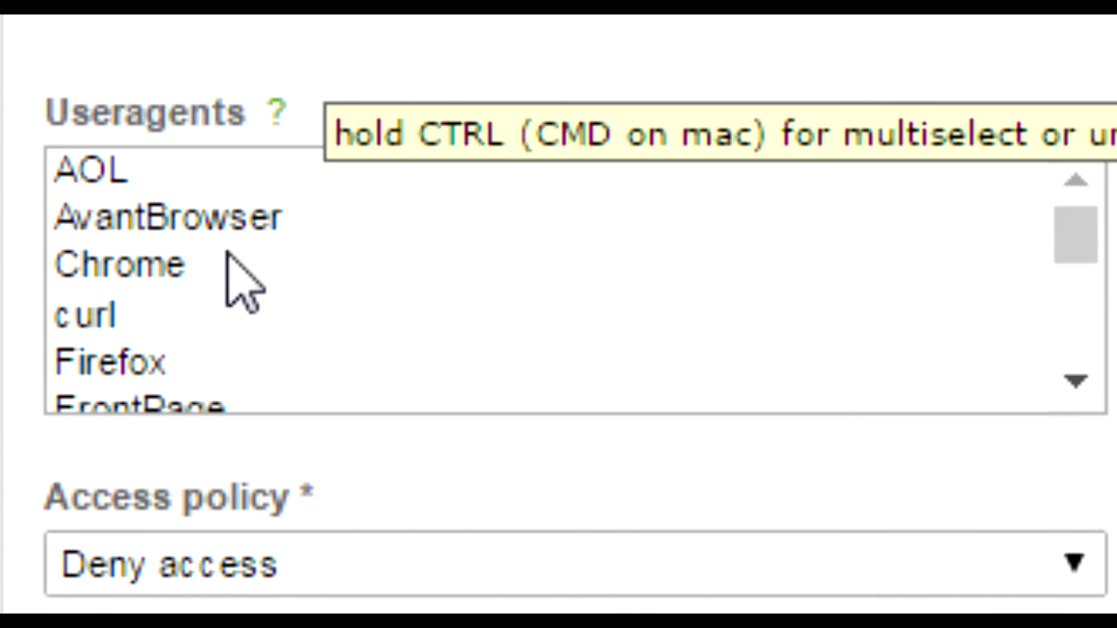
click(1076, 380)
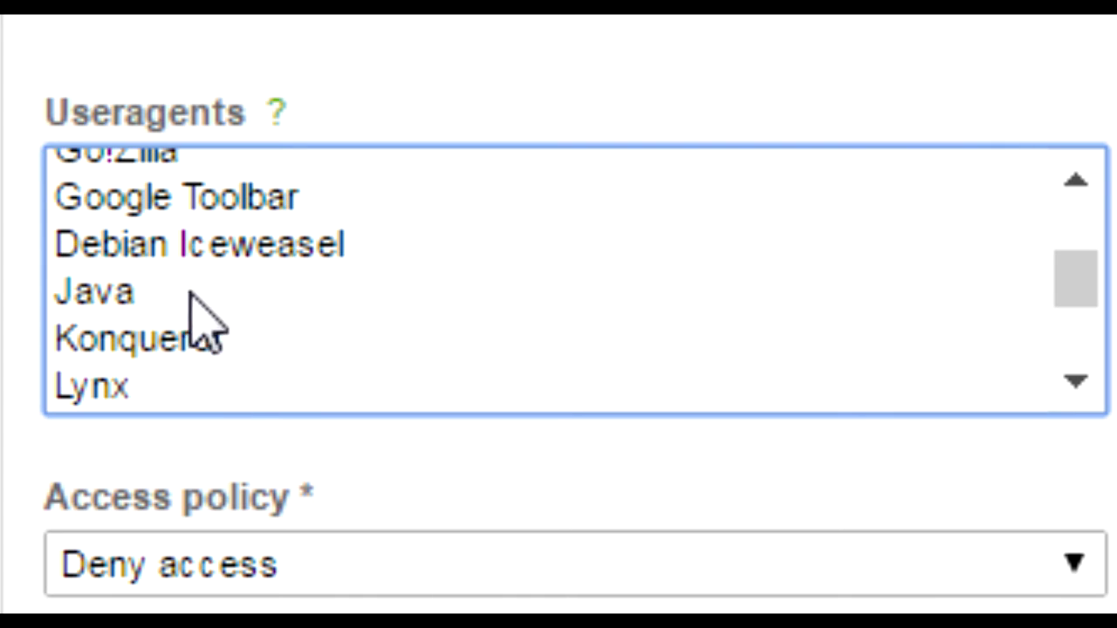
click(1085, 401)
drag(1075, 346, 1081, 234)
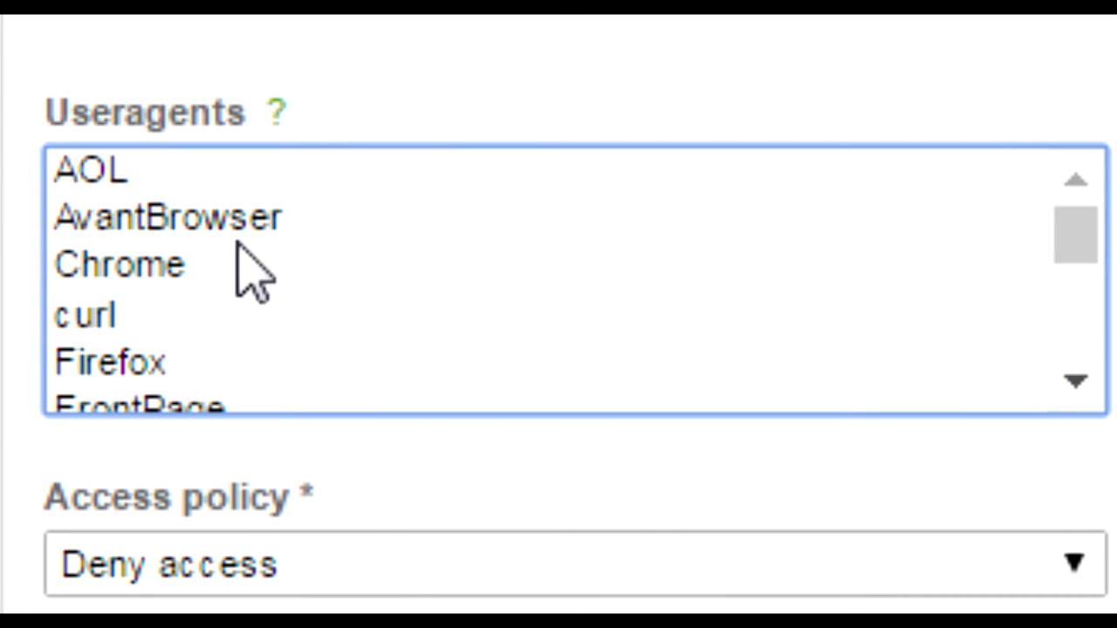
click(173, 263)
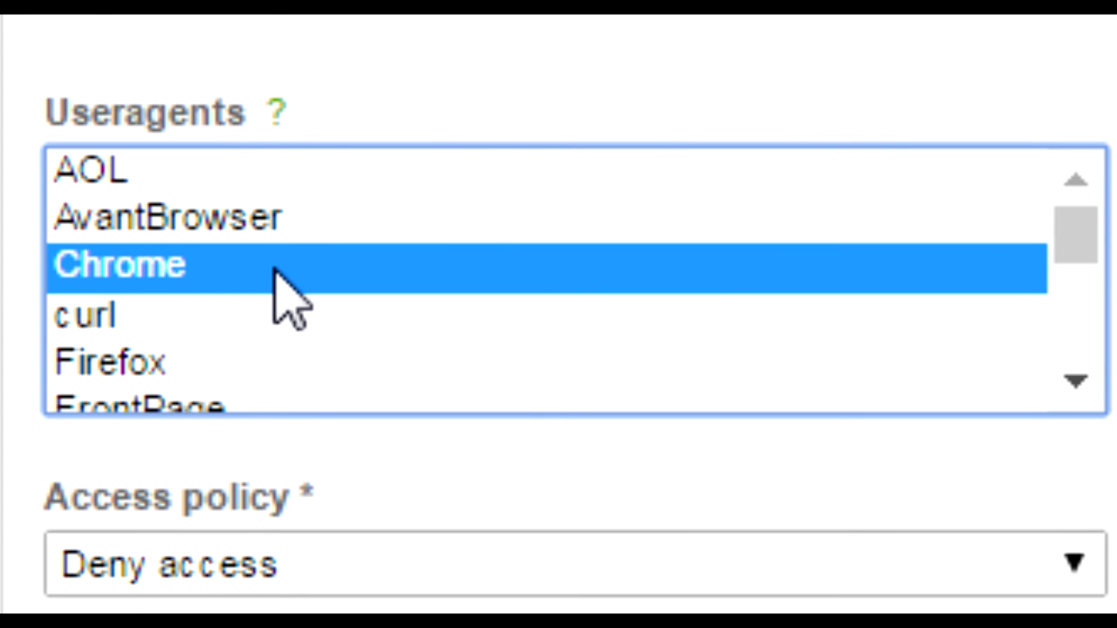
drag(1106, 377, 1114, 455)
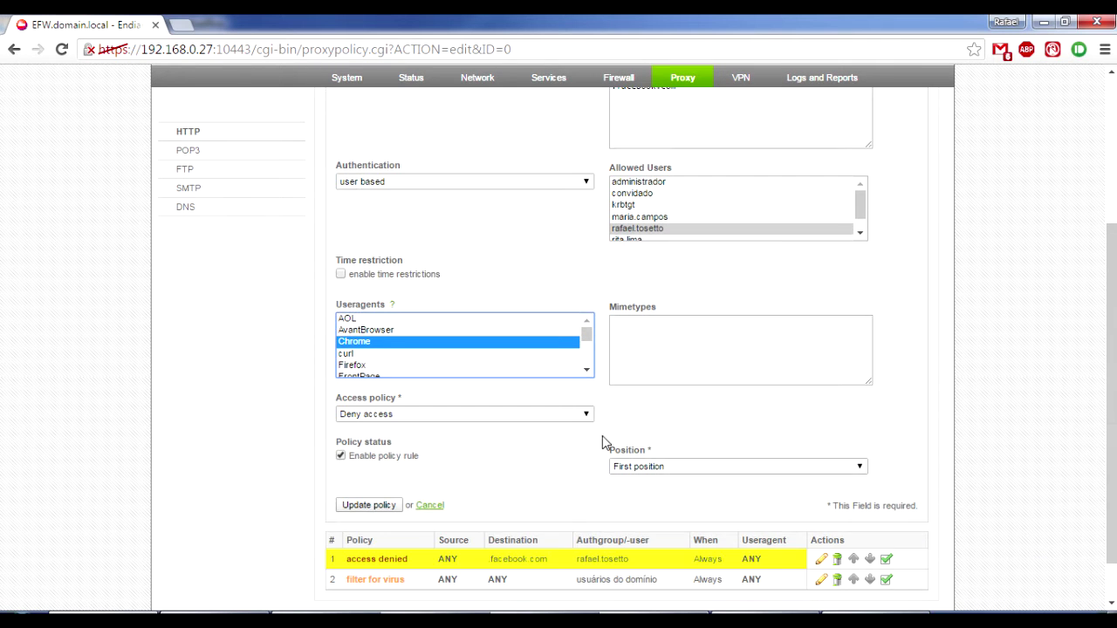
ctrl+click(367, 364)
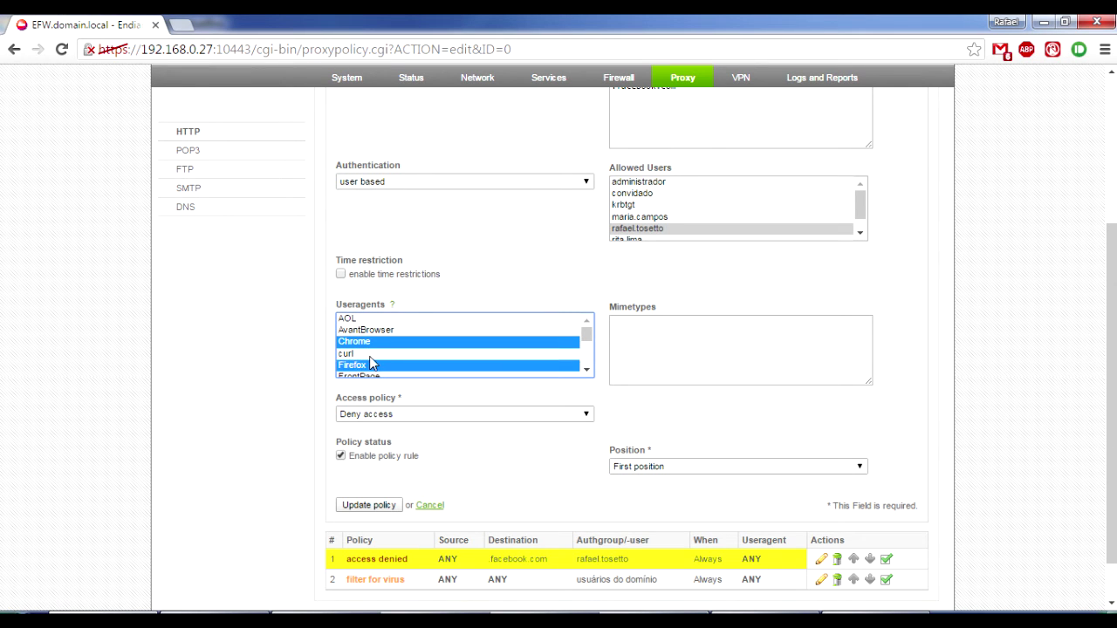
click(371, 342)
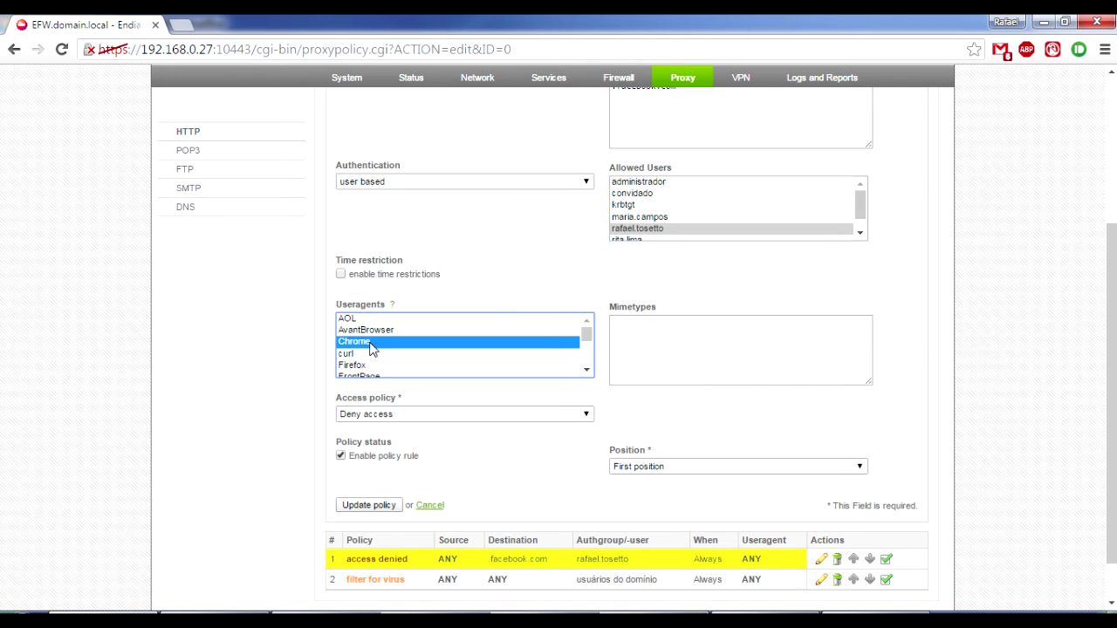
click(382, 507)
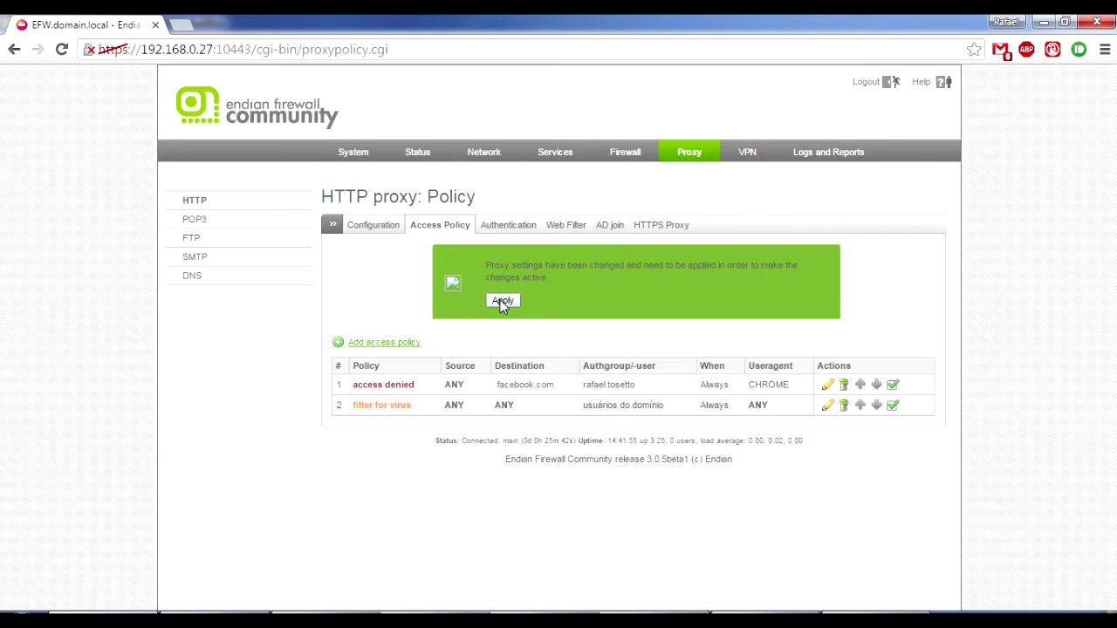
click(501, 301)
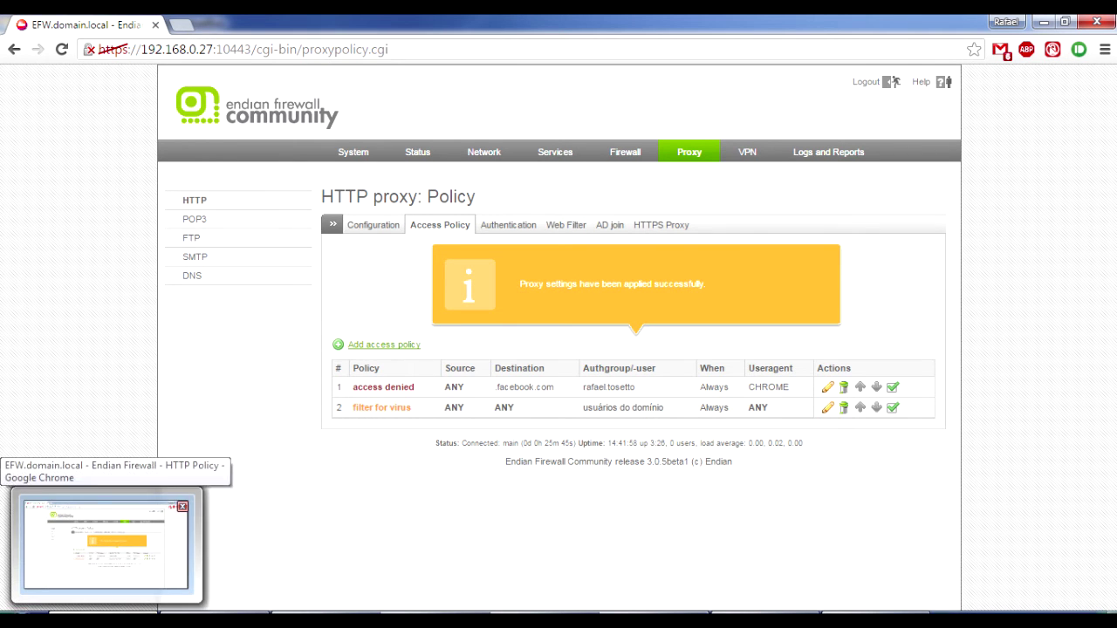
Wait for the 'Proxy settings have been applied successfully' notice.
mouse_move(375, 622)
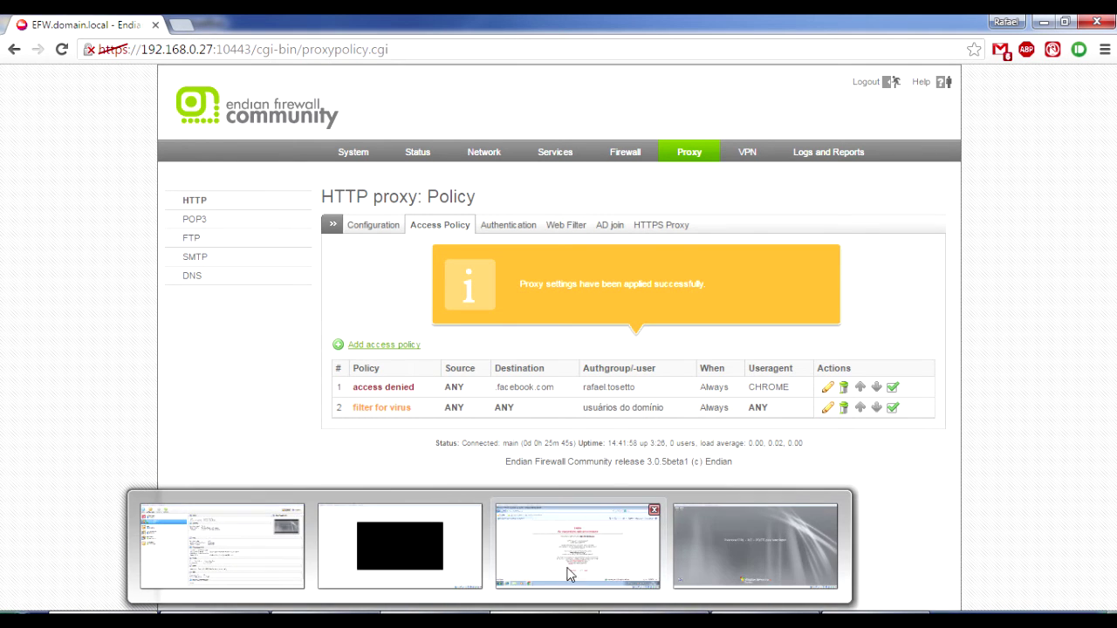
Reload facebook.com in the VM's Internet Explorer and stop the slow script, reaching Facebook's sign-up page.
click(541, 533)
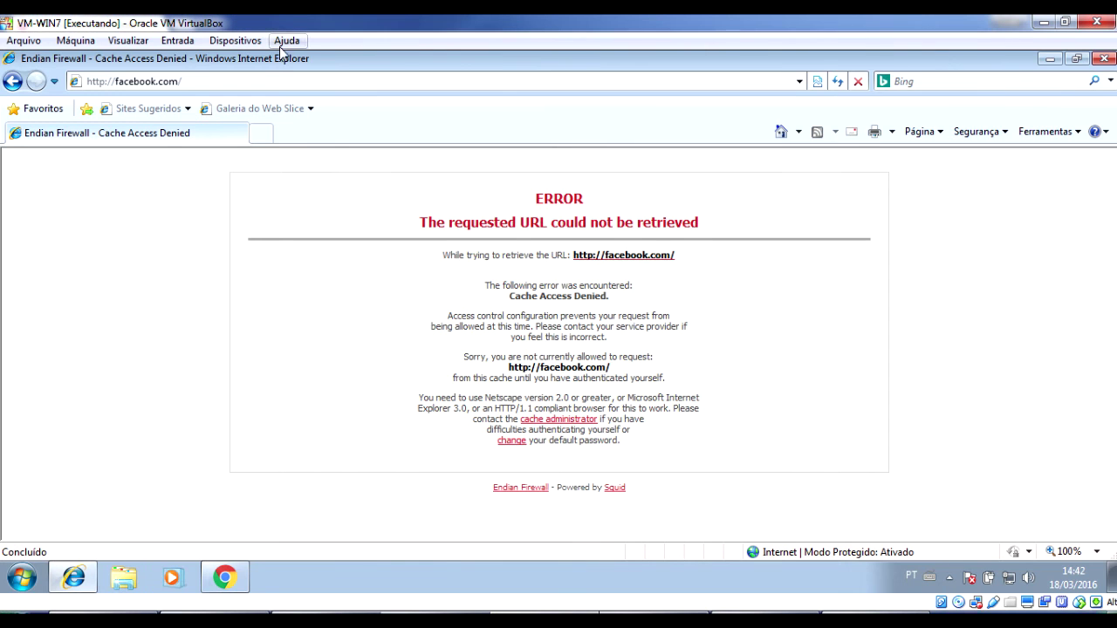
click(259, 82)
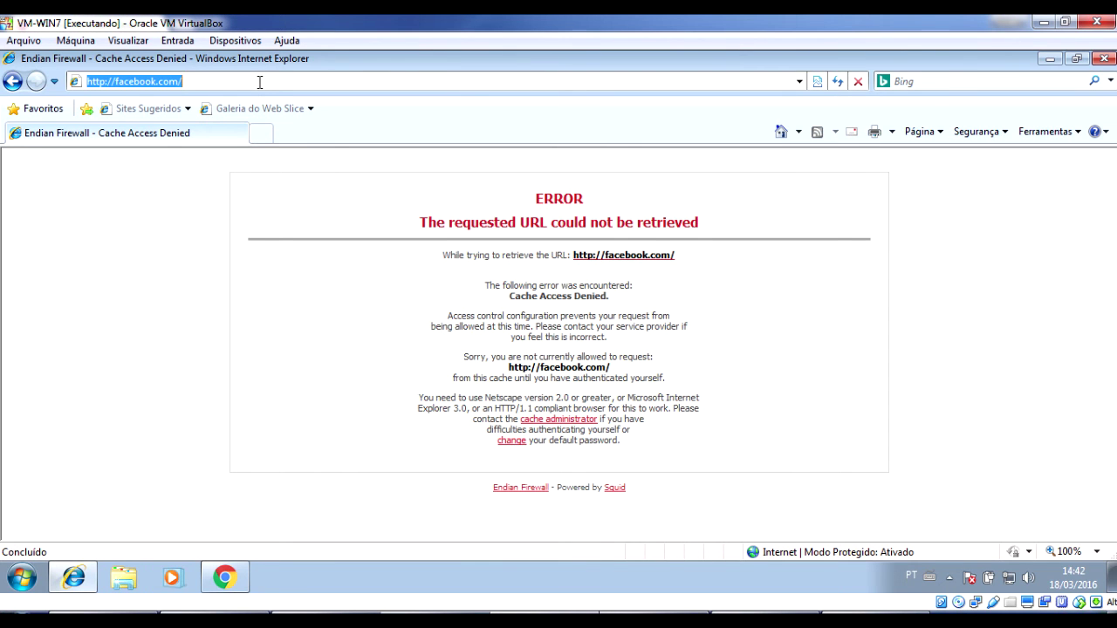
key(Return)
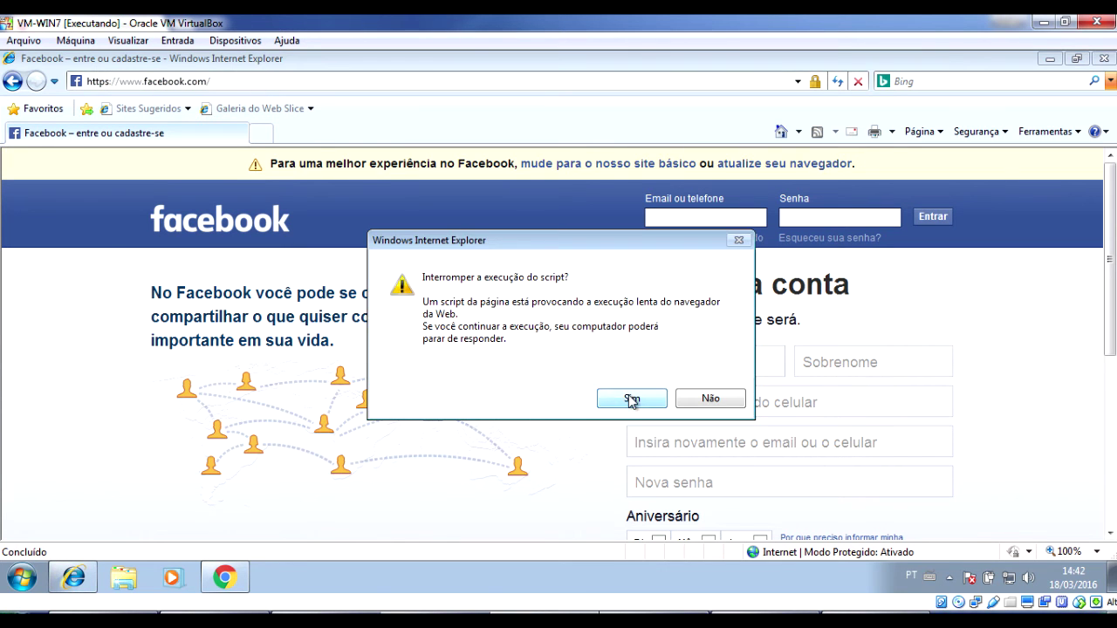
click(631, 399)
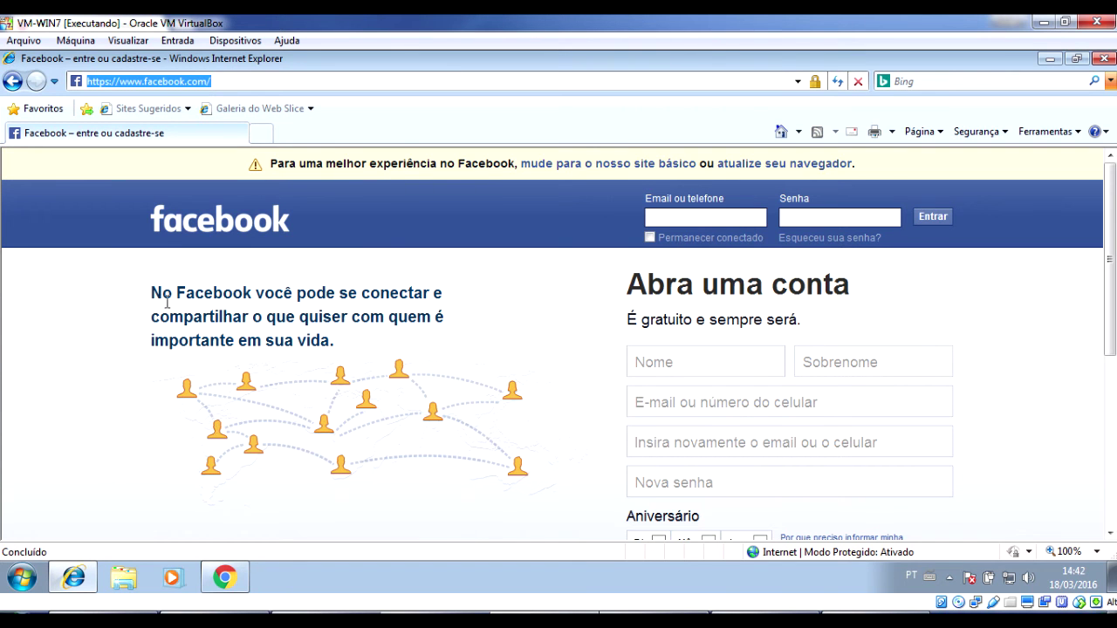
click(238, 585)
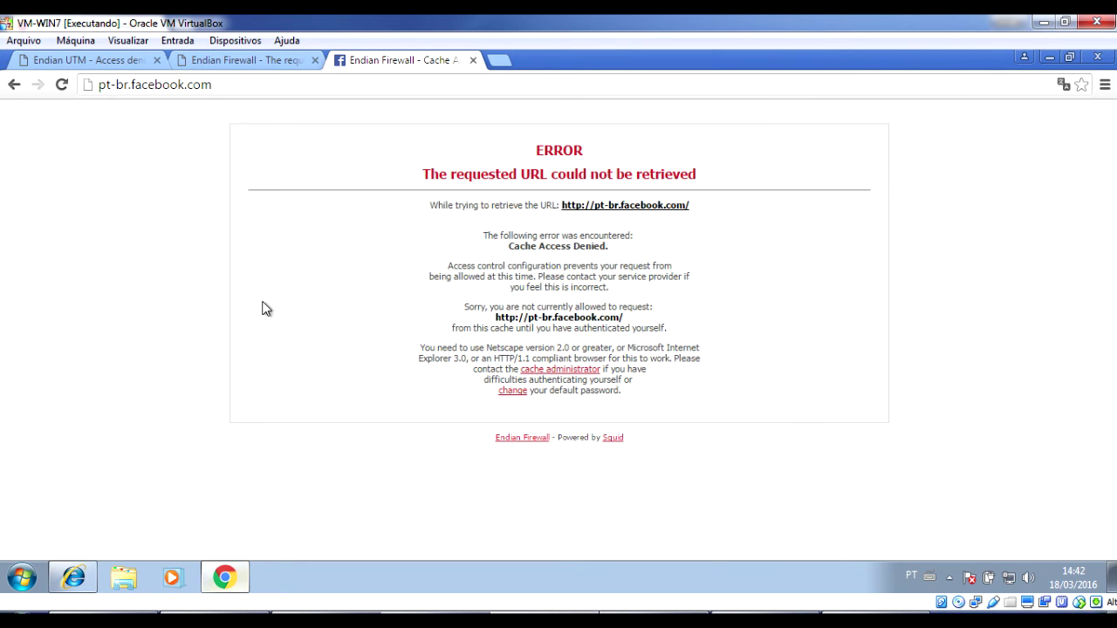
click(131, 83)
click(131, 84)
key(BackSpace)
key(BackSpace)
key(BackSpace)
key(BackSpace)
key(BackSpace)
key(BackSpace)
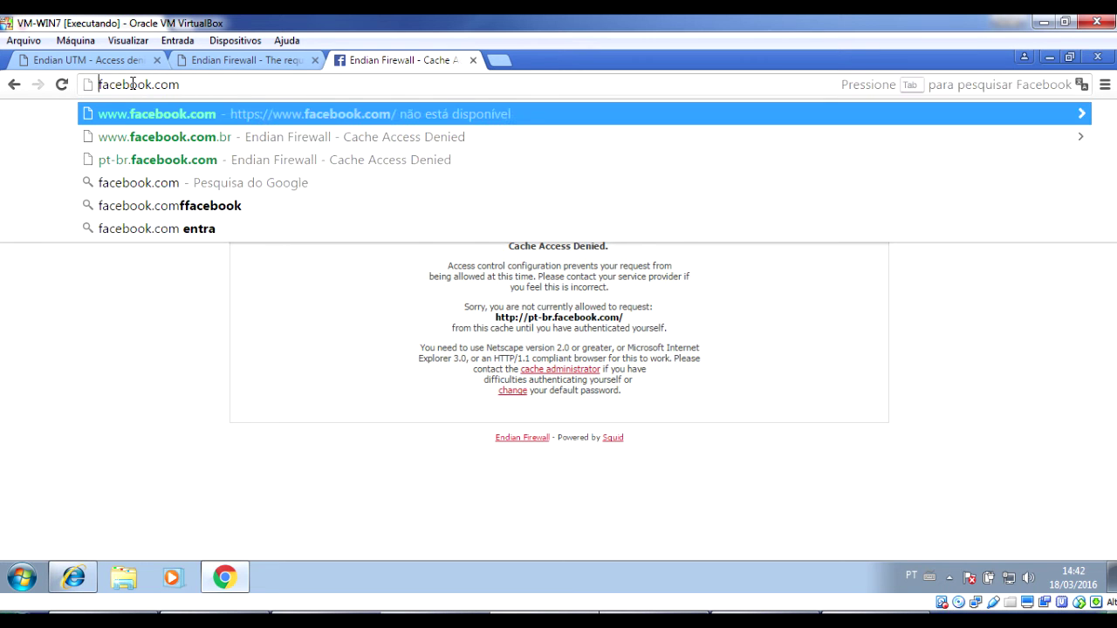
key(Return)
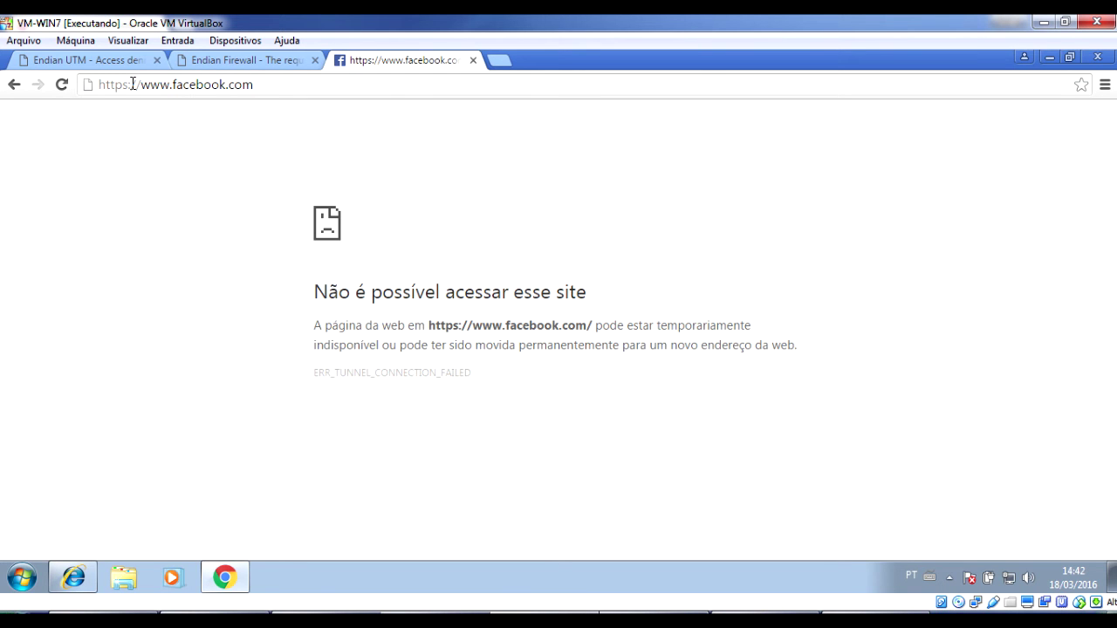
click(131, 83)
click(131, 83)
triple_click(131, 84)
click(131, 84)
triple_click(131, 84)
click(131, 84)
Return to the Endian Access Policy page in the host Chrome.
click(754, 538)
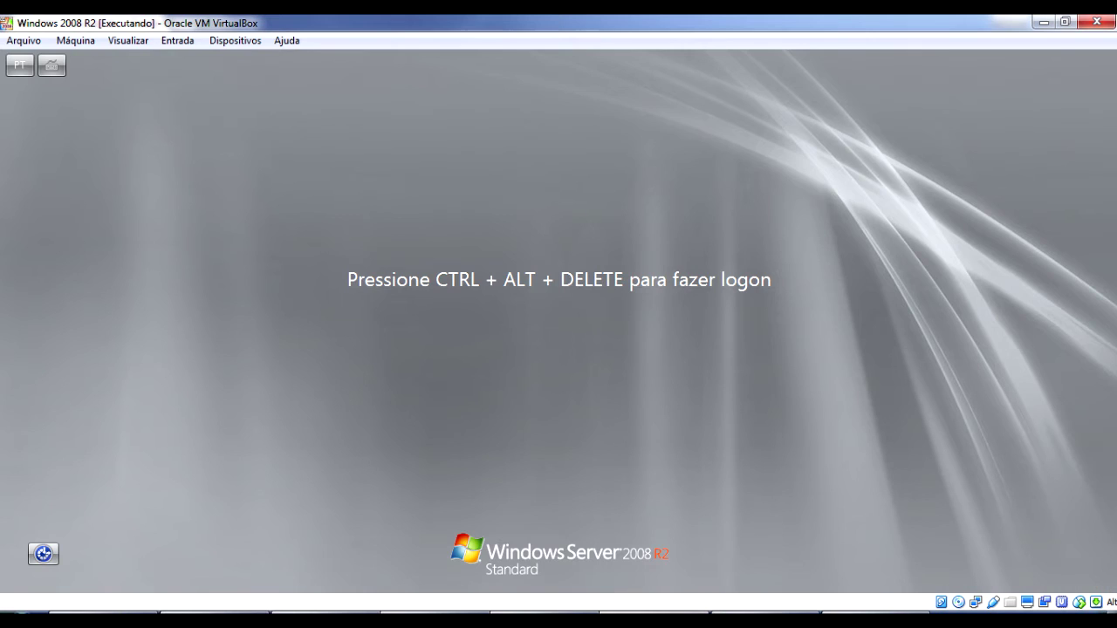
key(alt+Tab)
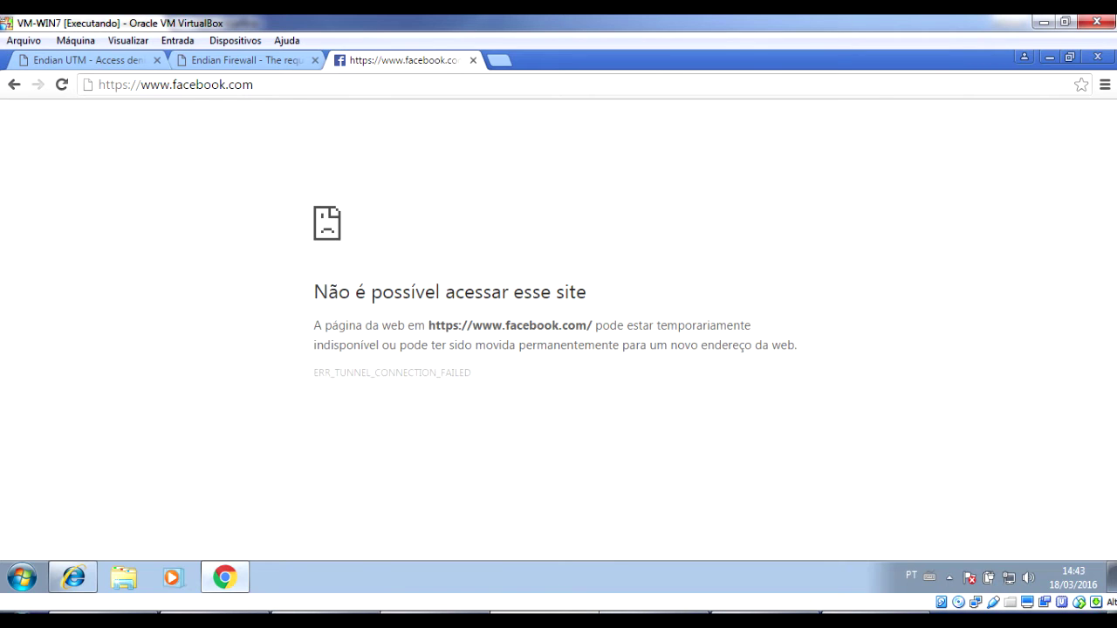
click(224, 609)
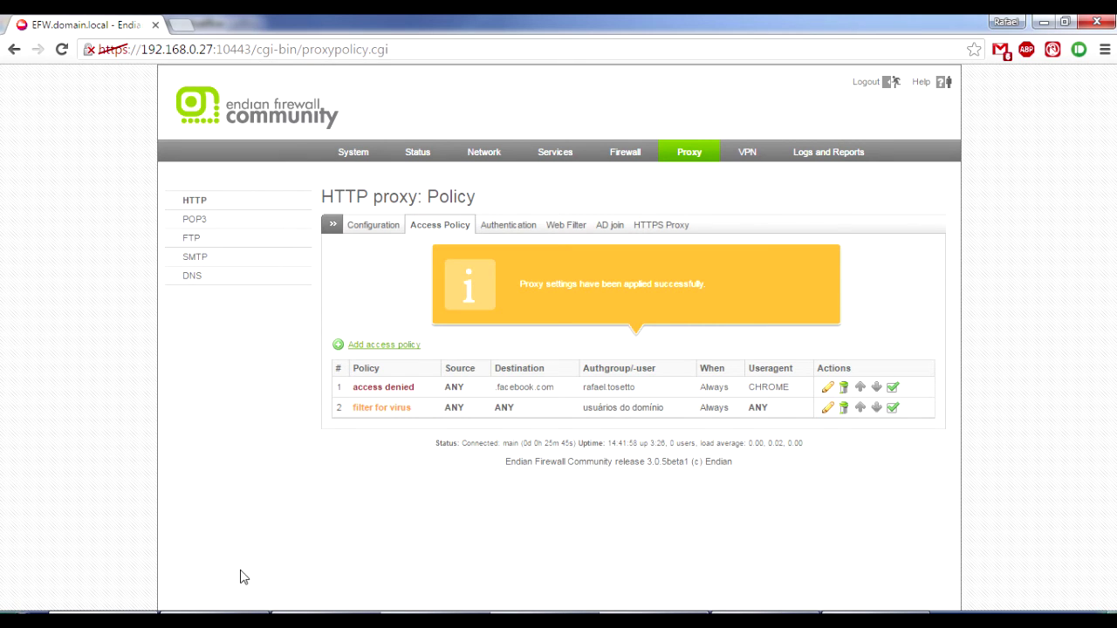
Open the access denied rule and set group authentication for usuários do domínio.
click(827, 389)
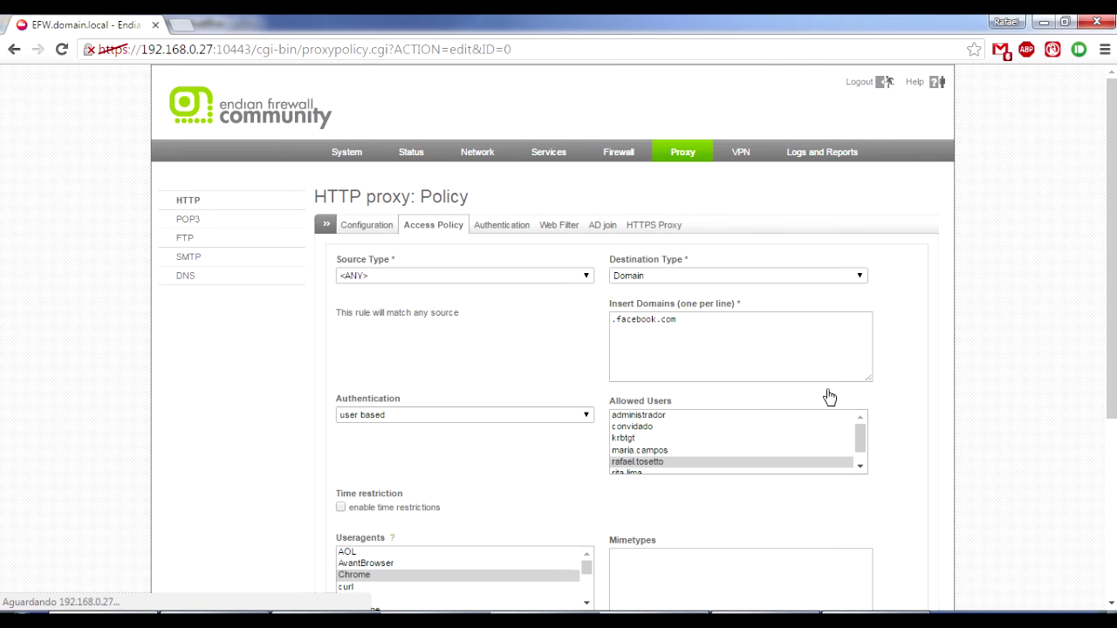
click(528, 419)
click(485, 452)
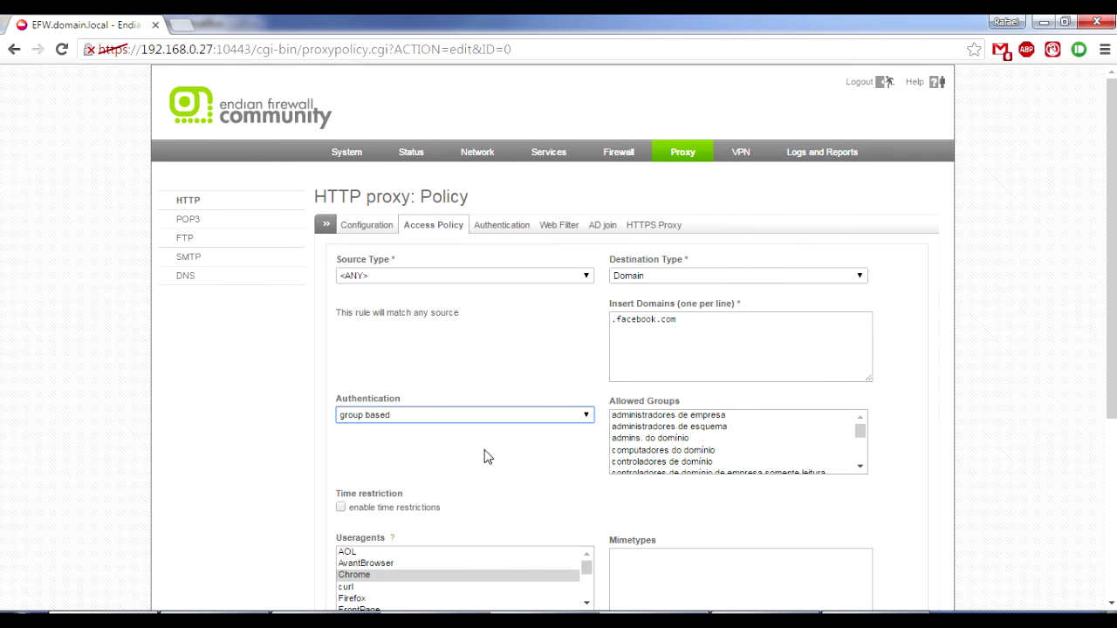
drag(861, 430, 861, 459)
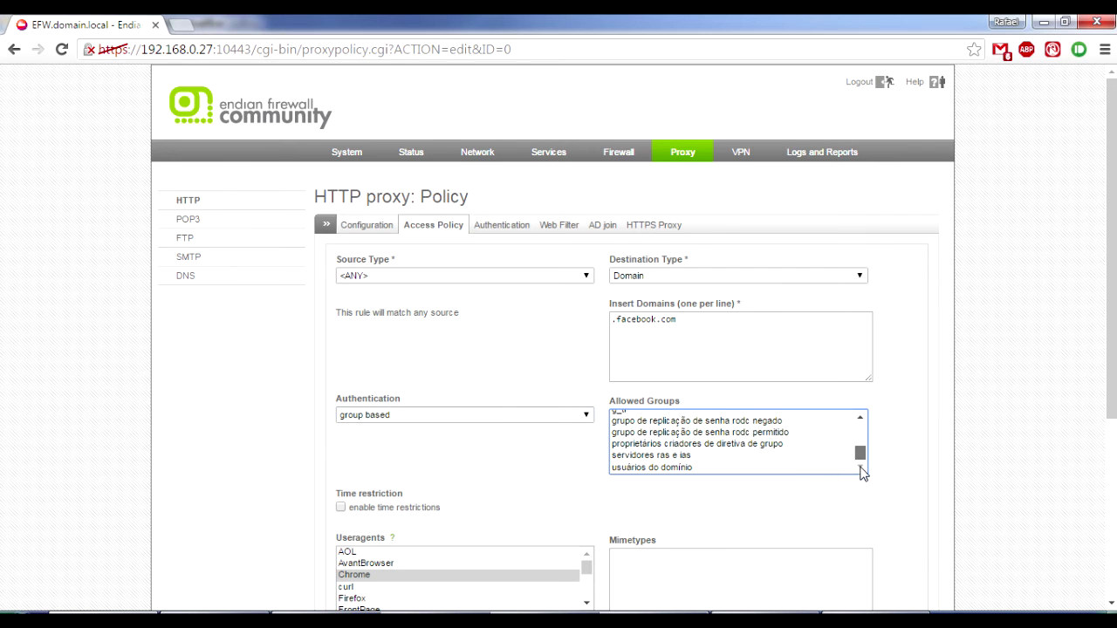
click(795, 470)
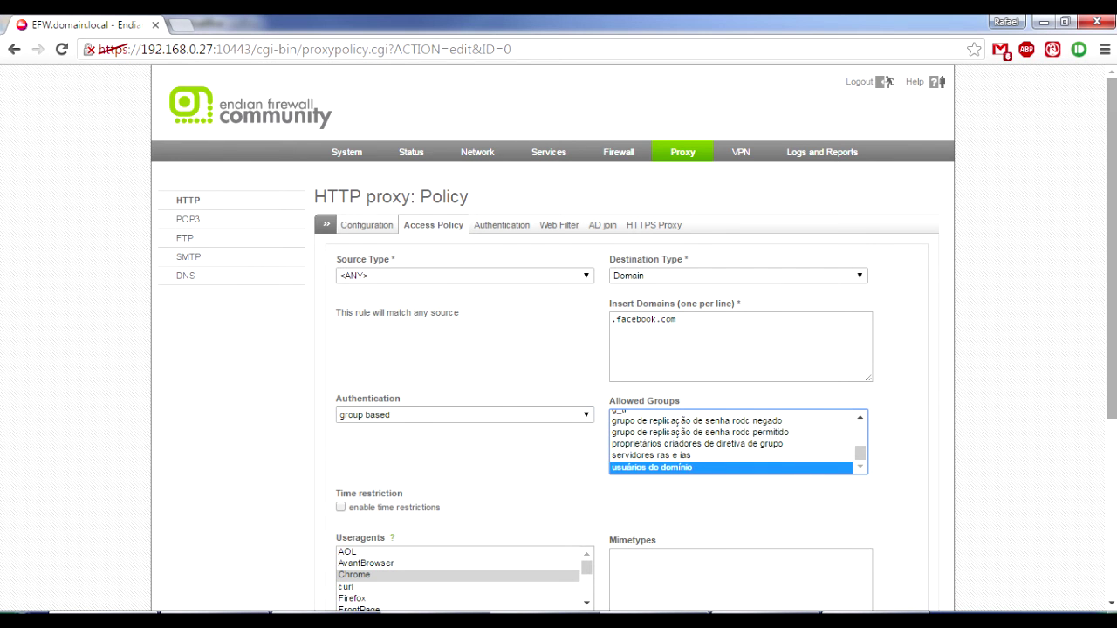
drag(1111, 363, 1112, 531)
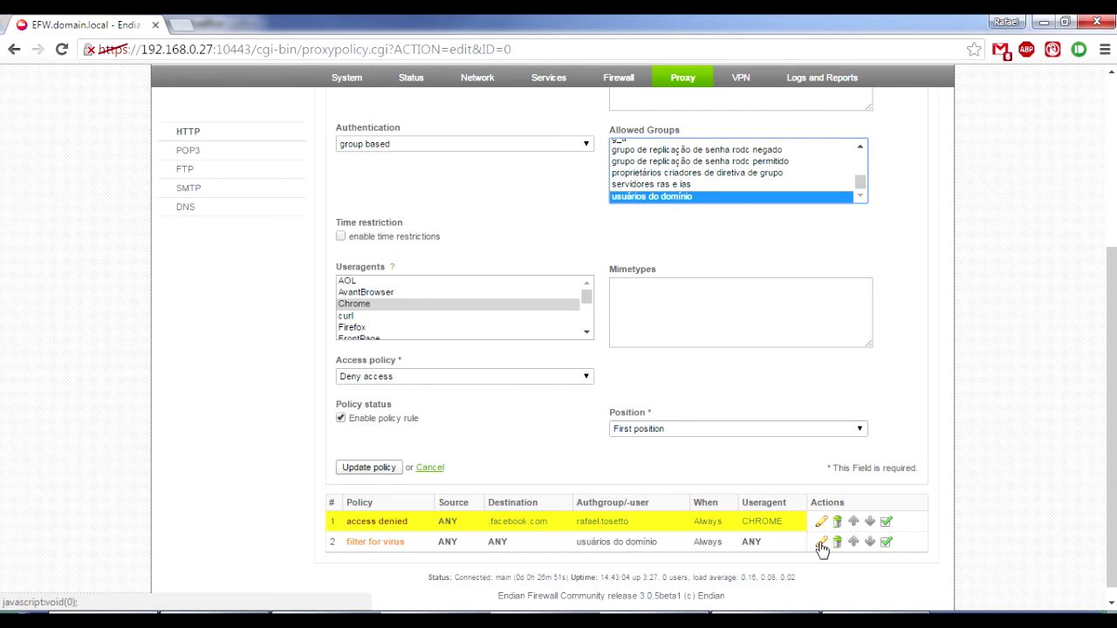
Open the 'filter for virus' policy and scroll through its settings.
click(820, 542)
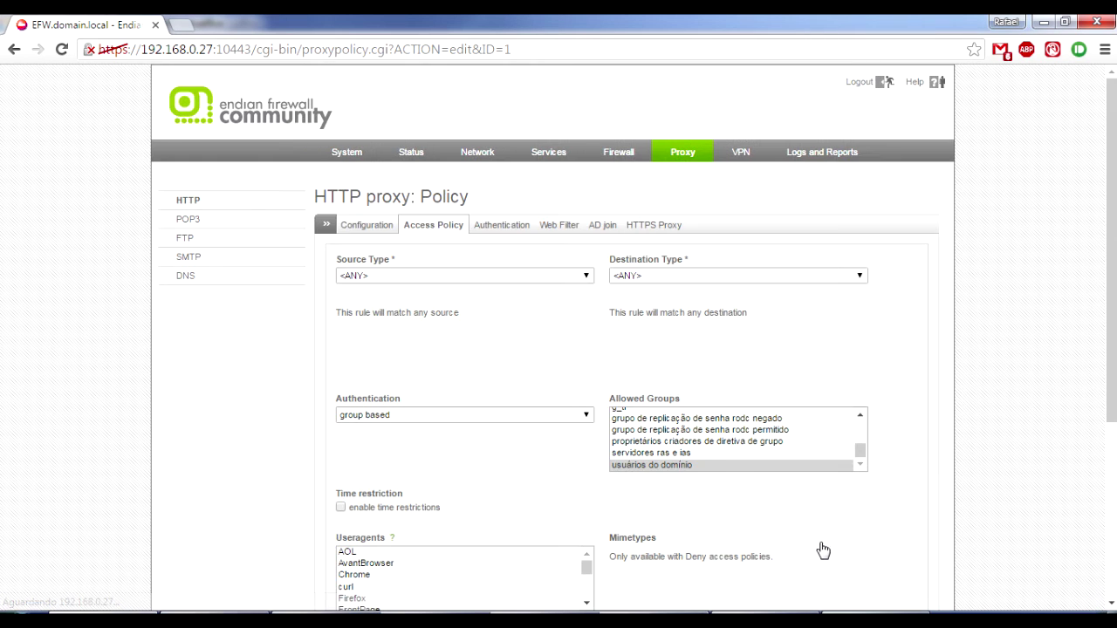
scroll(558, 349, down, 1)
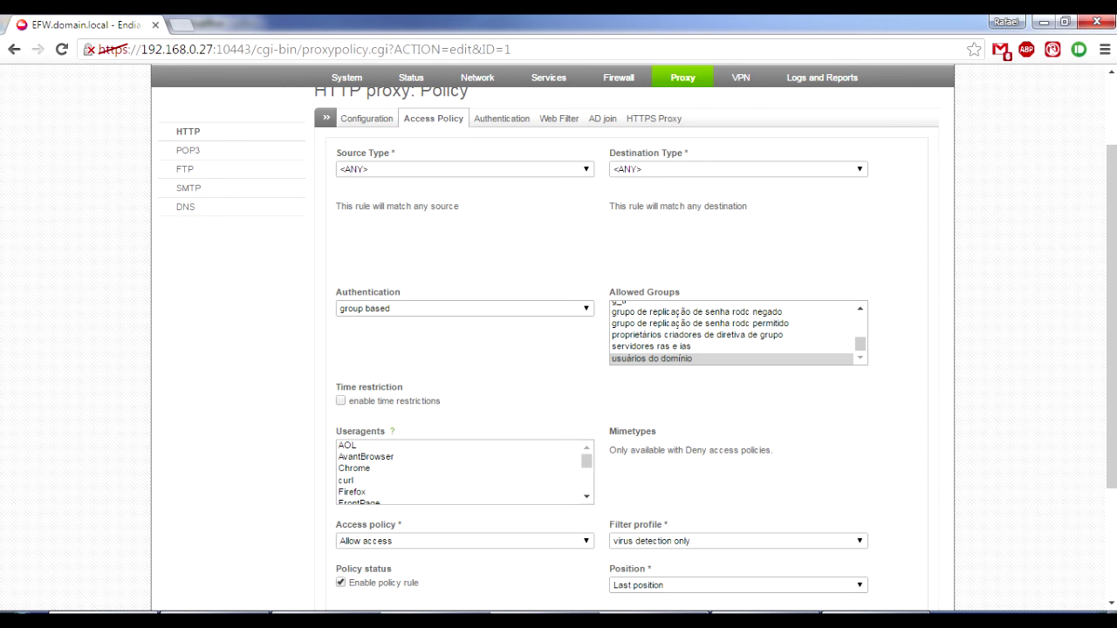
scroll(1051, 381, down, 1)
scroll(727, 501, down, 1)
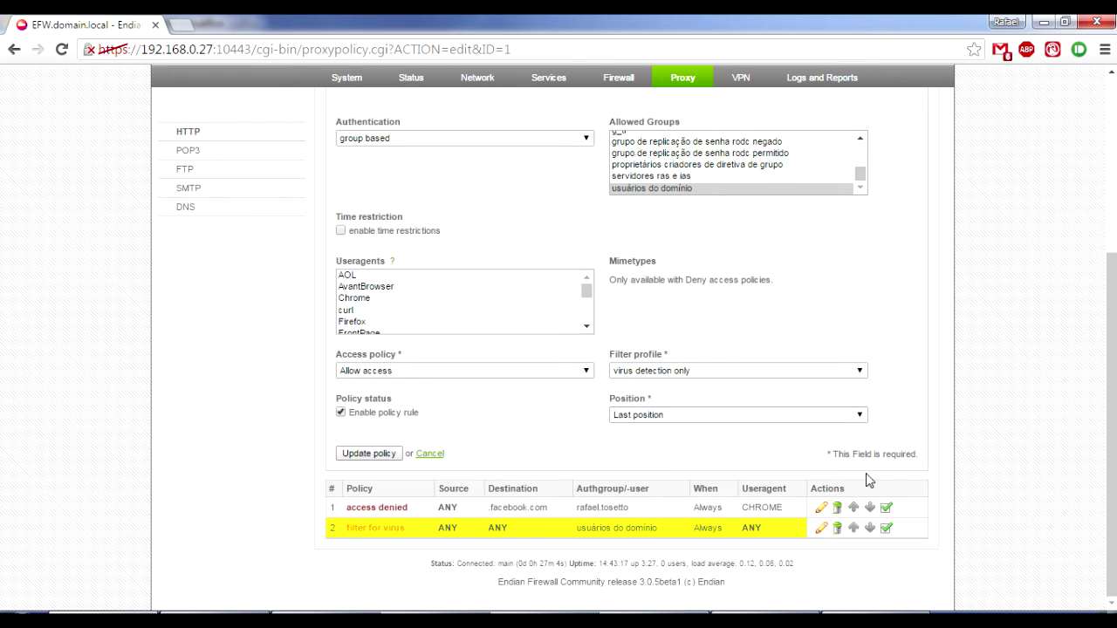
Open the access denied policy and disable its authentication.
click(822, 509)
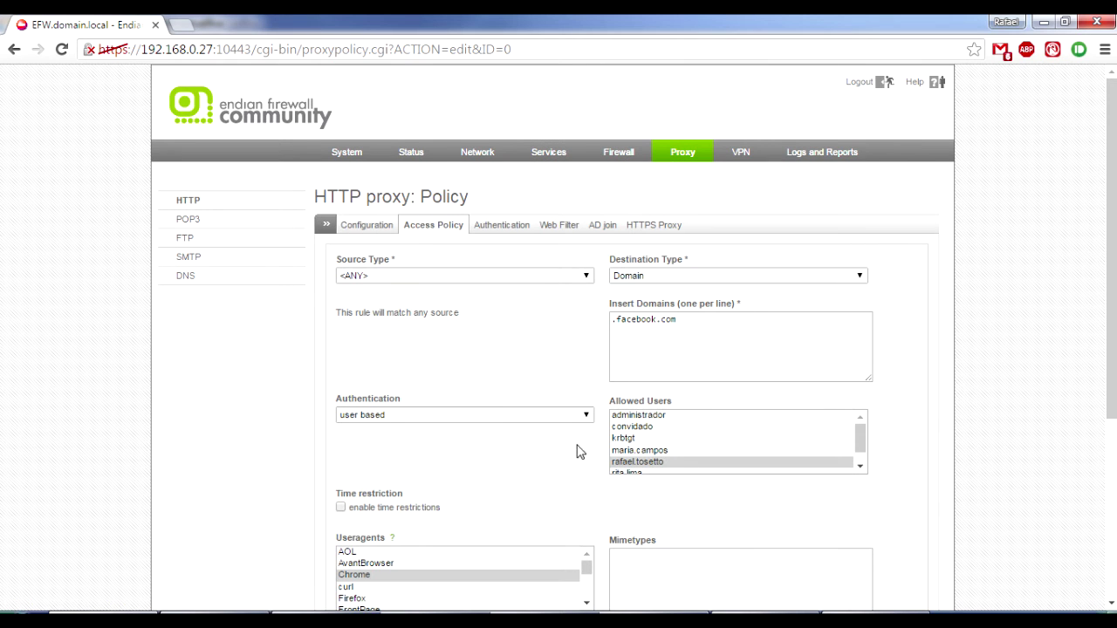
click(488, 418)
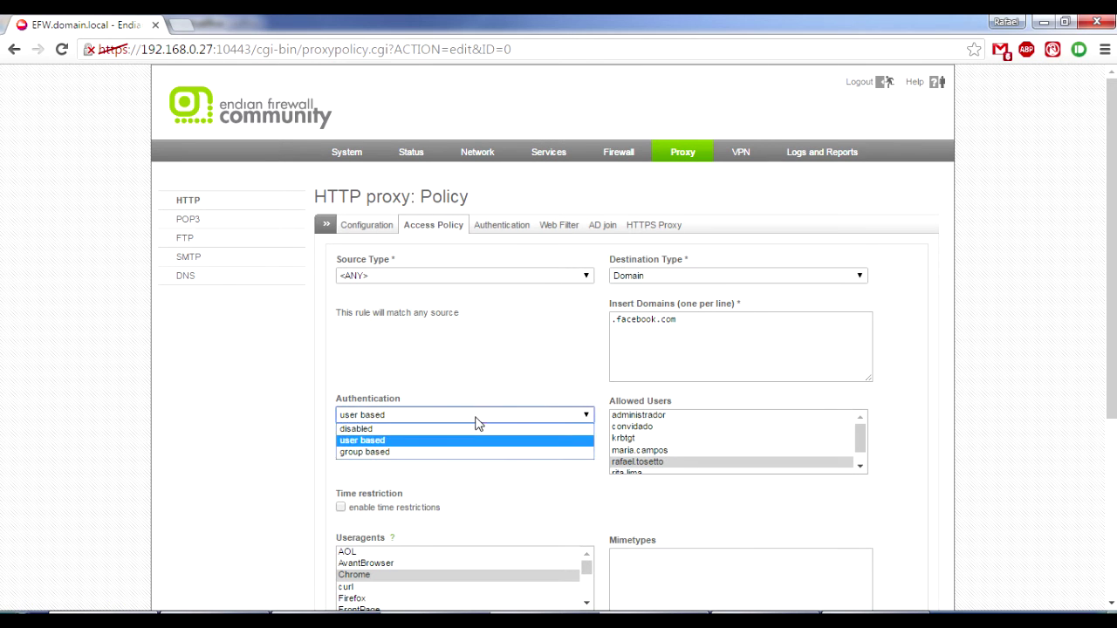
click(452, 437)
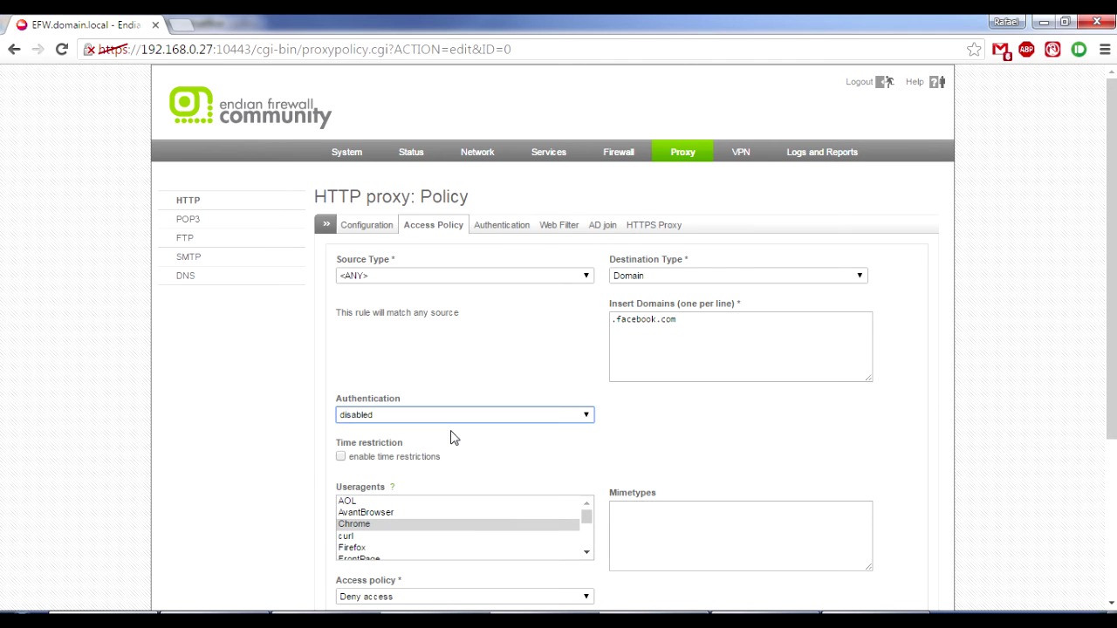
click(718, 343)
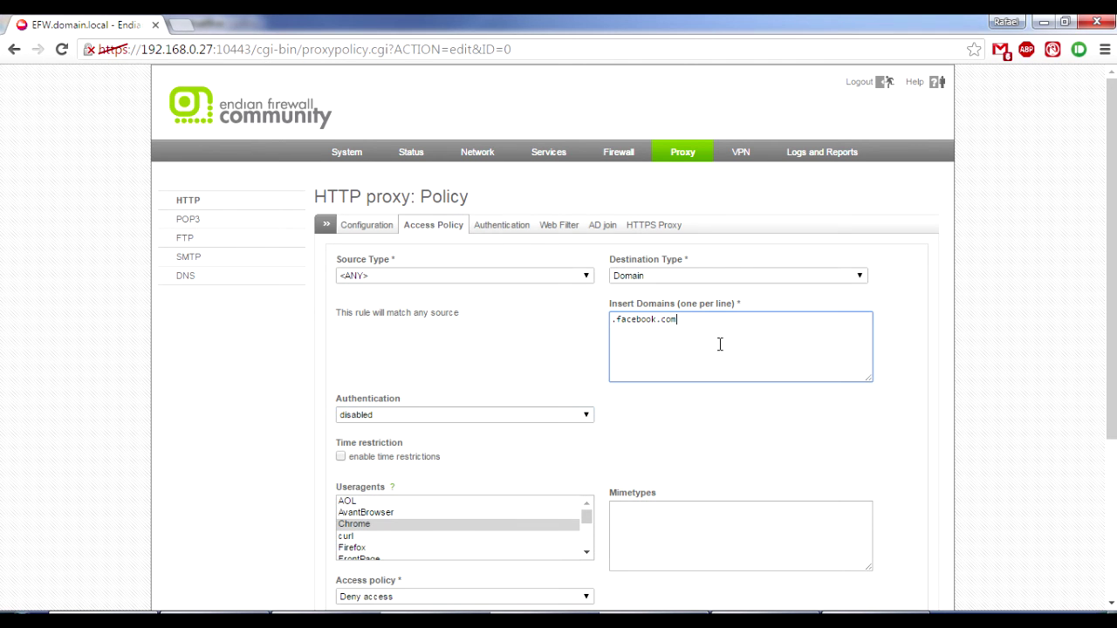
scroll(1114, 348, down, 1)
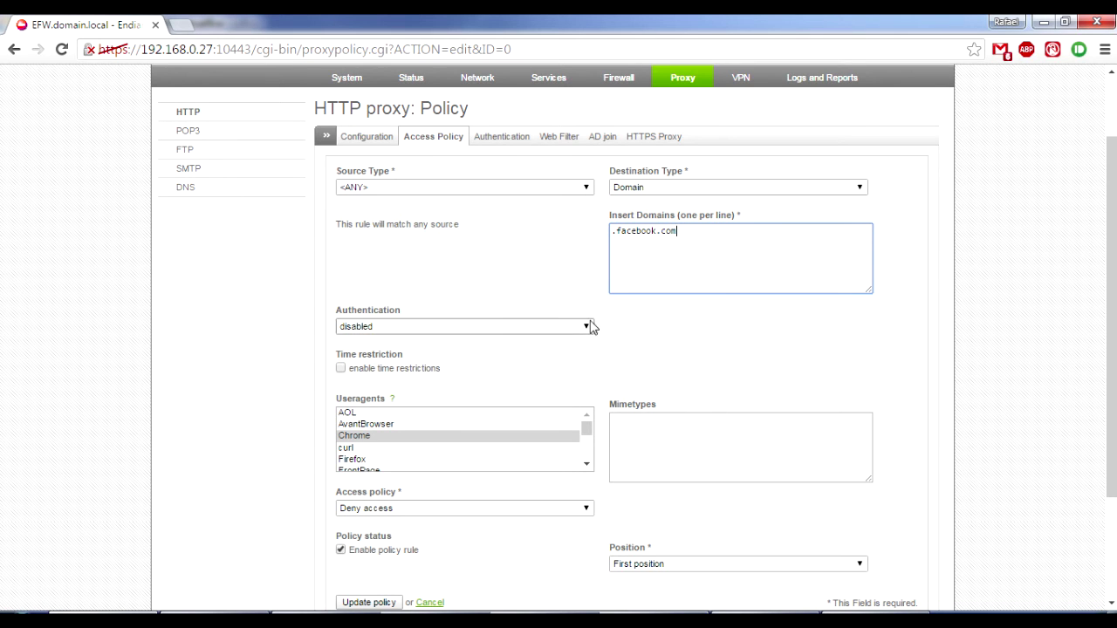
scroll(1110, 288, down, 1)
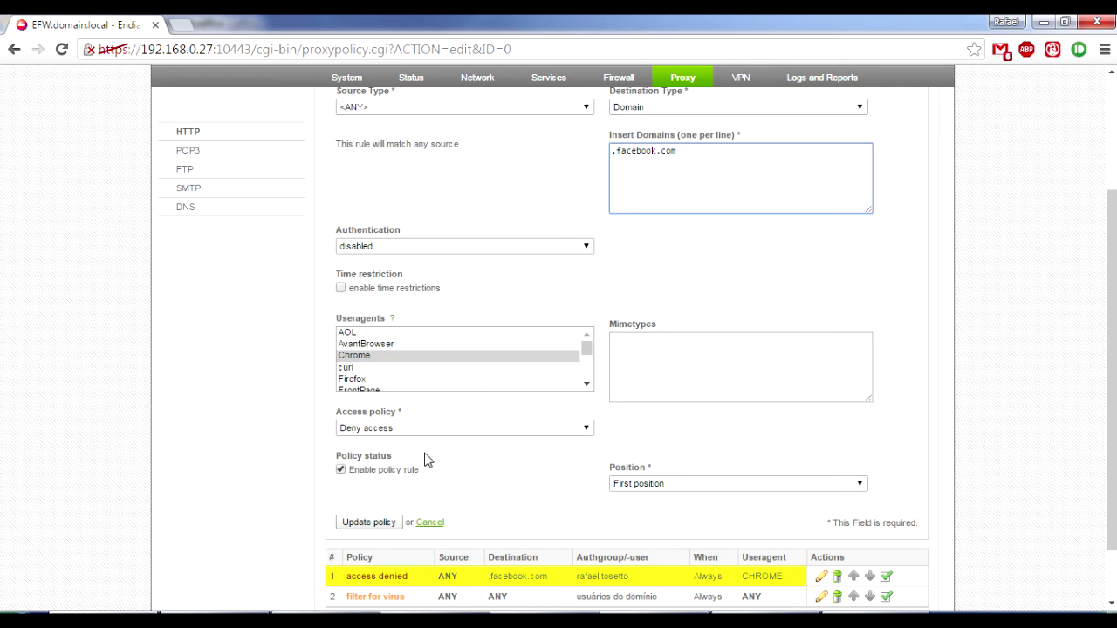
Deselect Chrome so the rule matches any user agent, update the policy and apply.
click(590, 352)
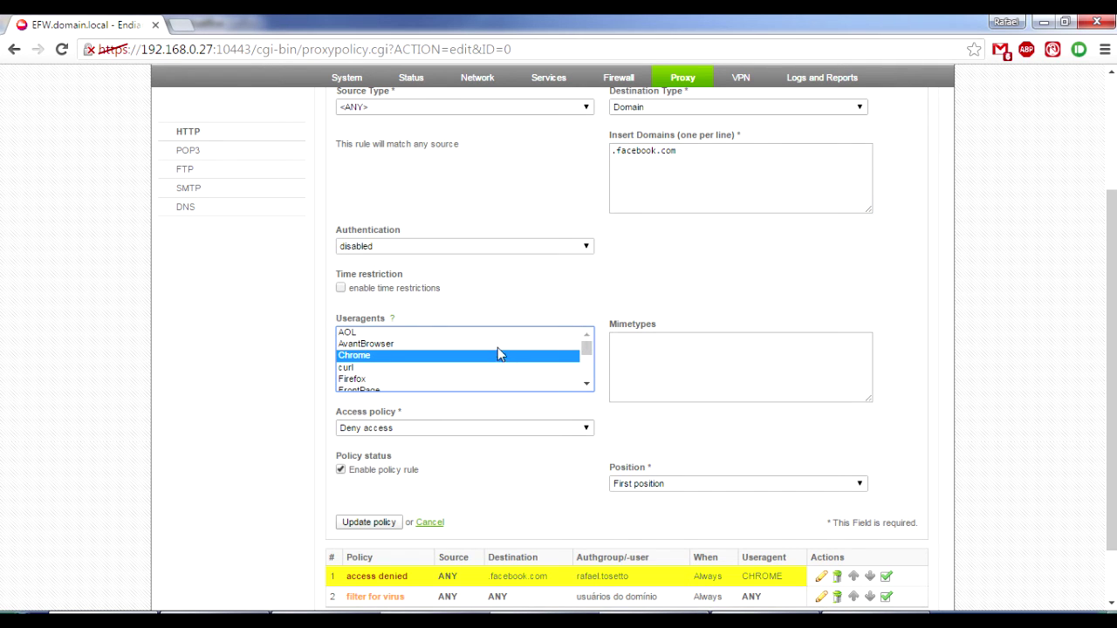
click(429, 333)
ctrl+click(427, 332)
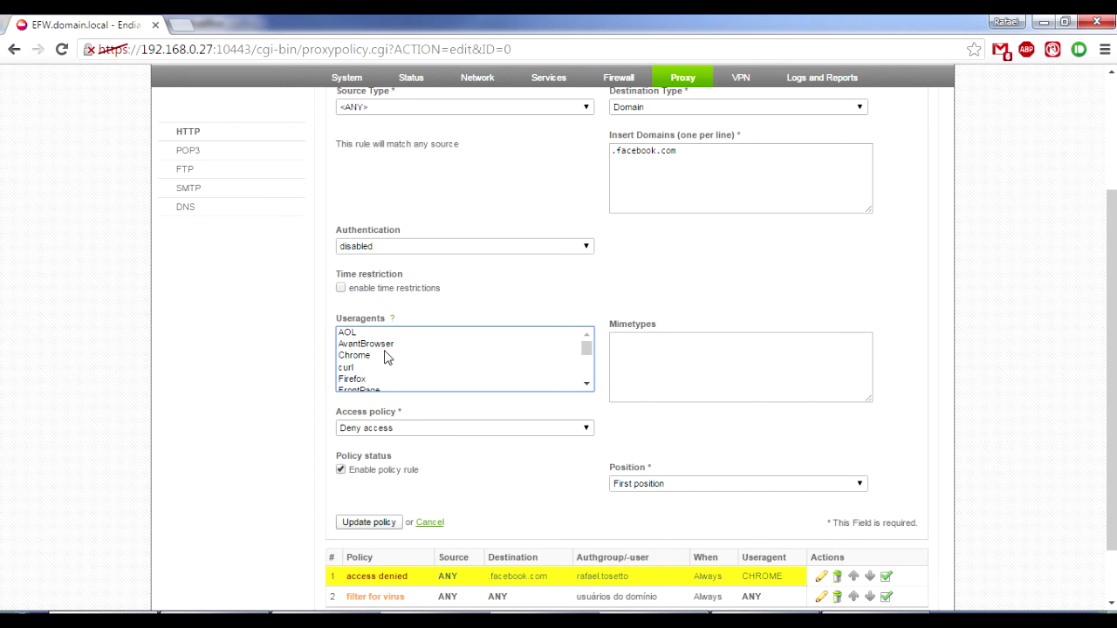
click(376, 526)
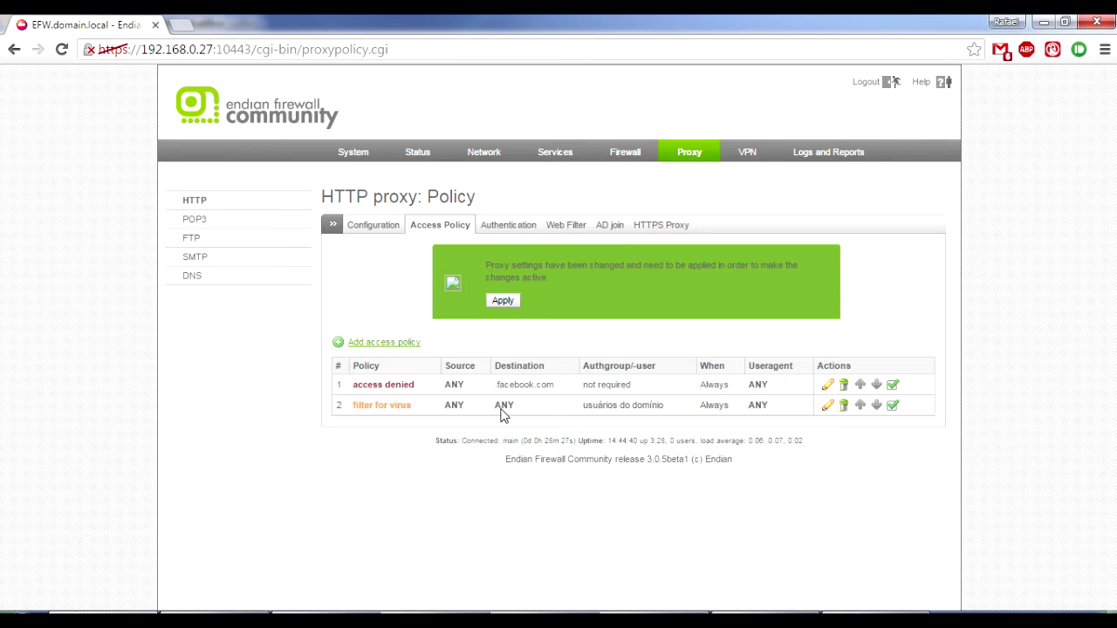
click(506, 301)
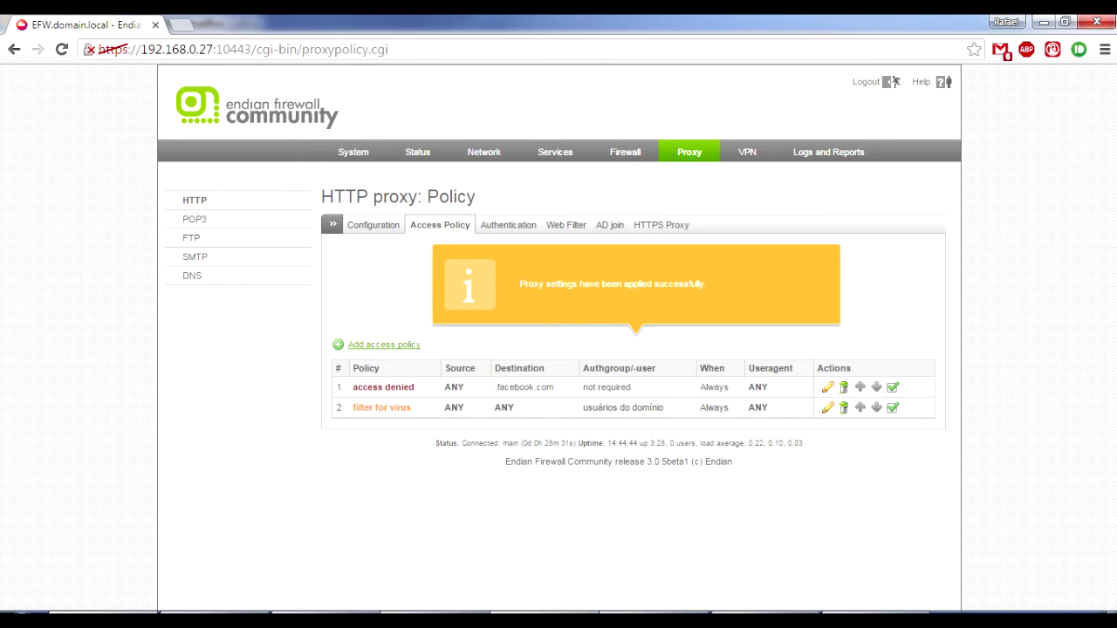
click(566, 619)
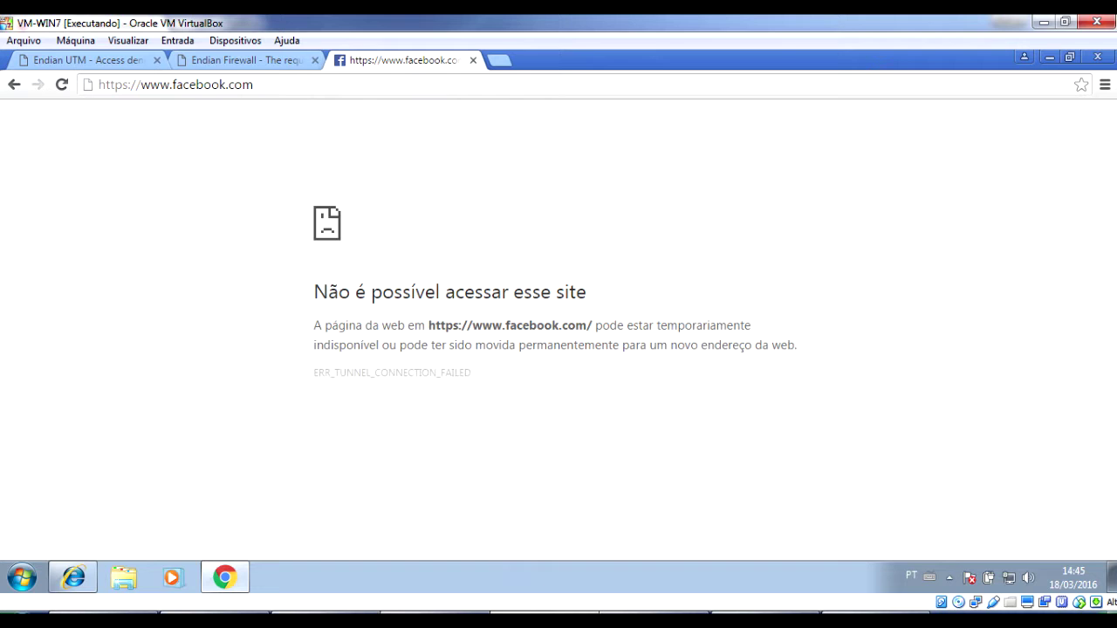
Reload facebook.com repeatedly in Internet Explorer, getting 'cannot display the webpage'.
click(407, 87)
click(408, 87)
click(73, 577)
click(259, 83)
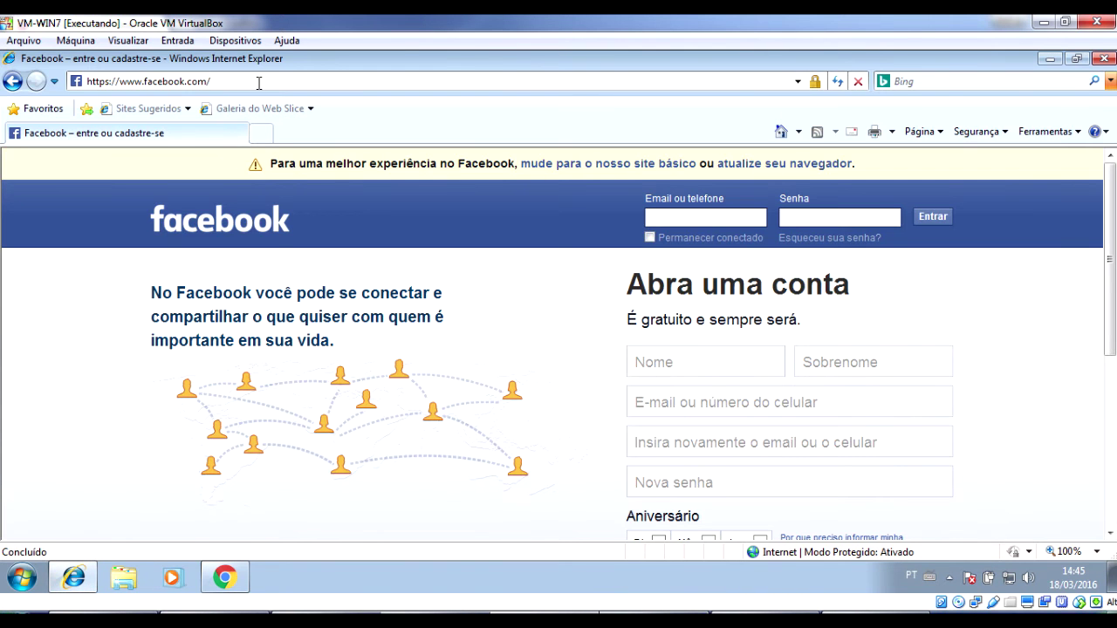
key(Return)
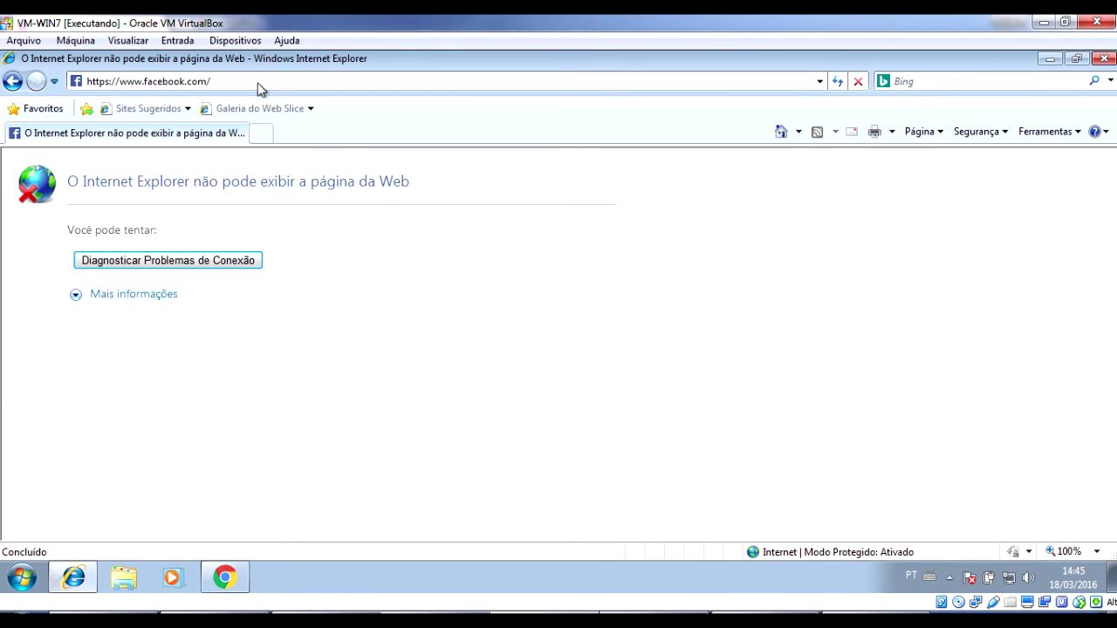
click(258, 85)
key(Return)
click(258, 84)
key(Return)
click(258, 84)
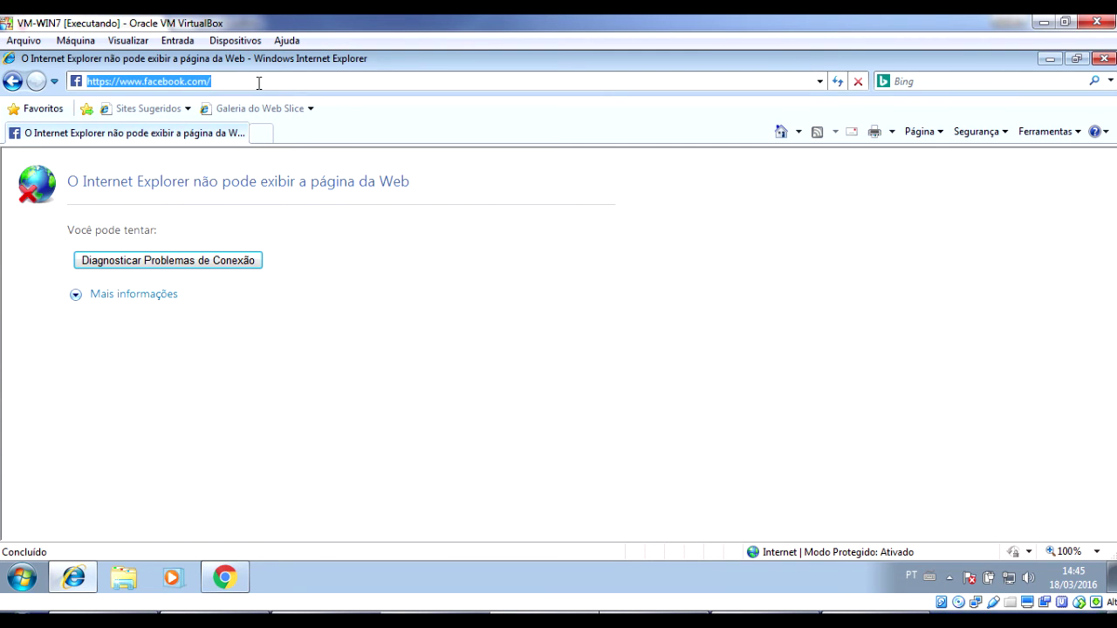
text(www.g)
key(Down)
key(Down)
key(Return)
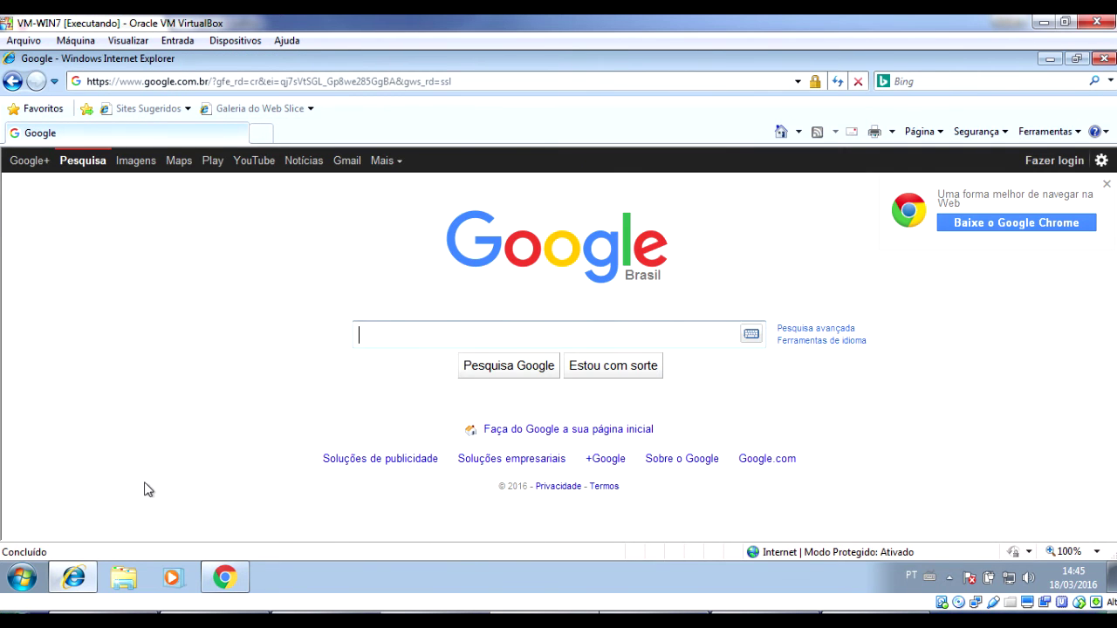
Log off the current Windows 7 user from the Start menu.
click(22, 582)
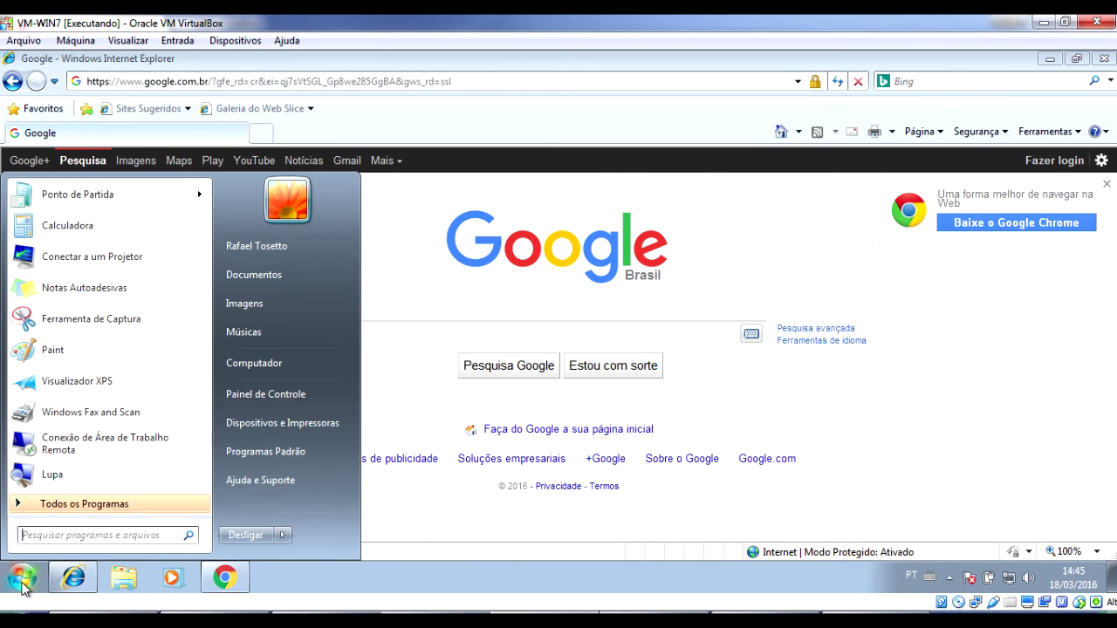
mouse_move(285, 539)
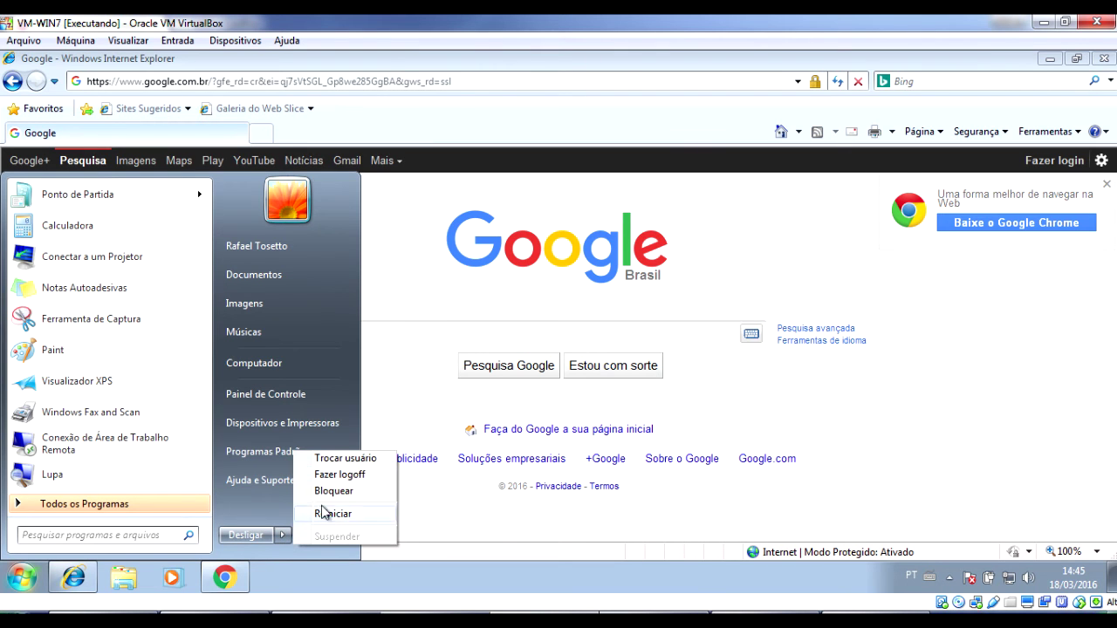
click(340, 475)
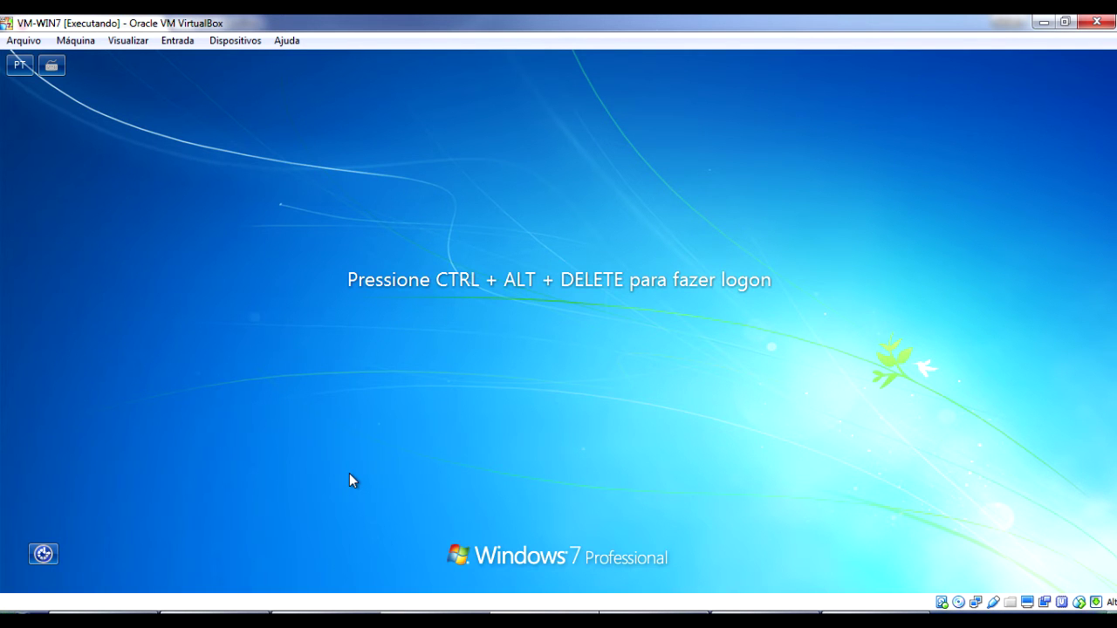
Sign in as a different domain user through Other User, entering the domain username and password.
key(ctrl+alt+Delete)
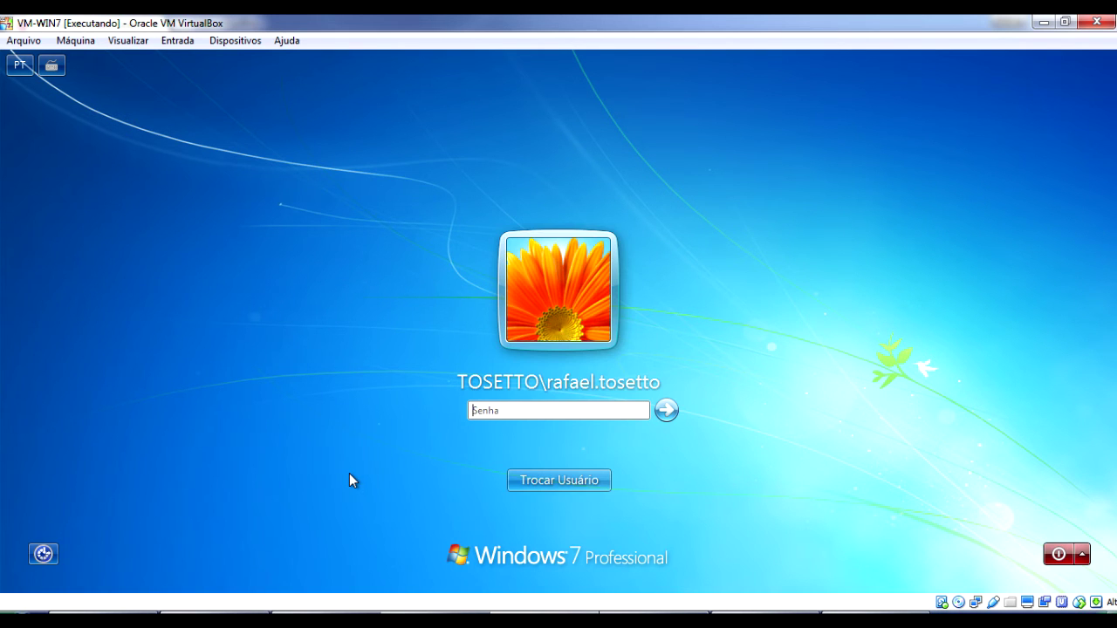
click(592, 480)
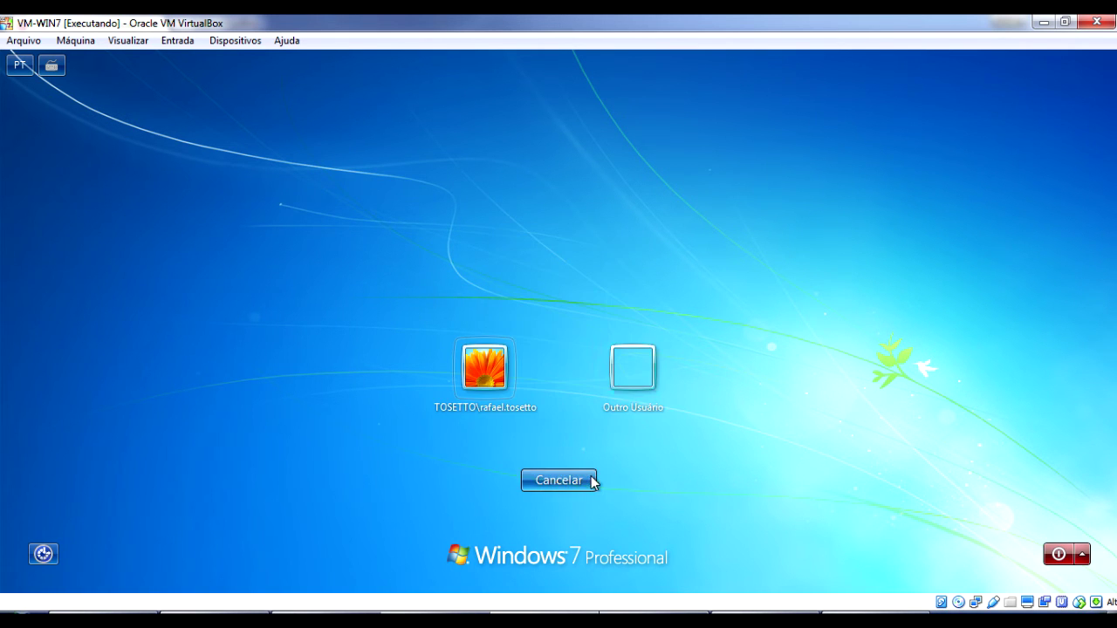
click(643, 373)
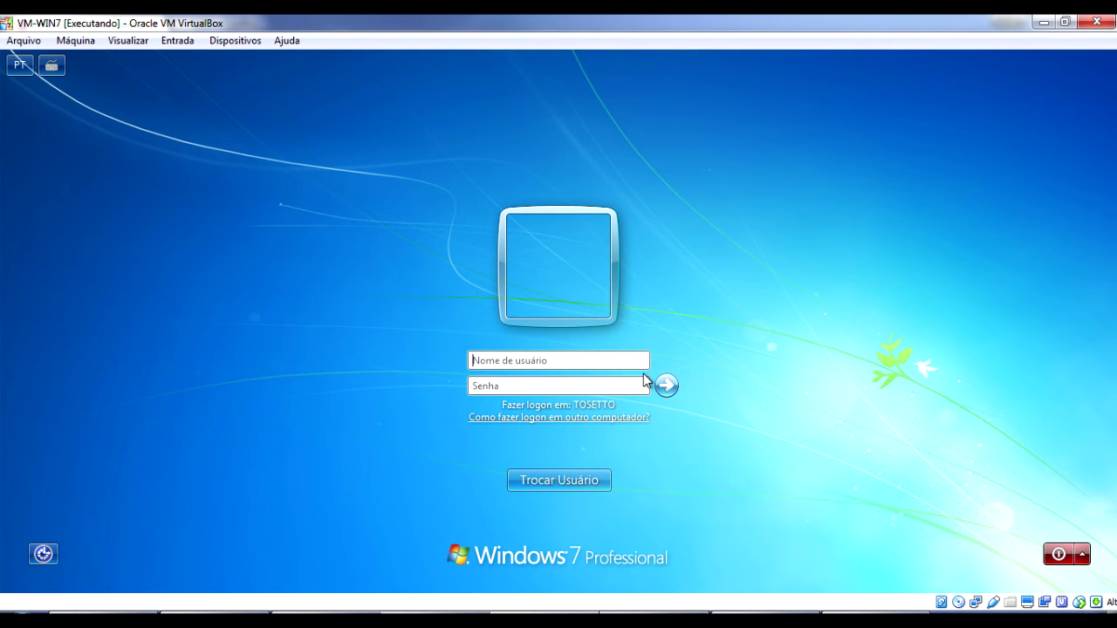
key(Tab)
text(********)
key(Return)
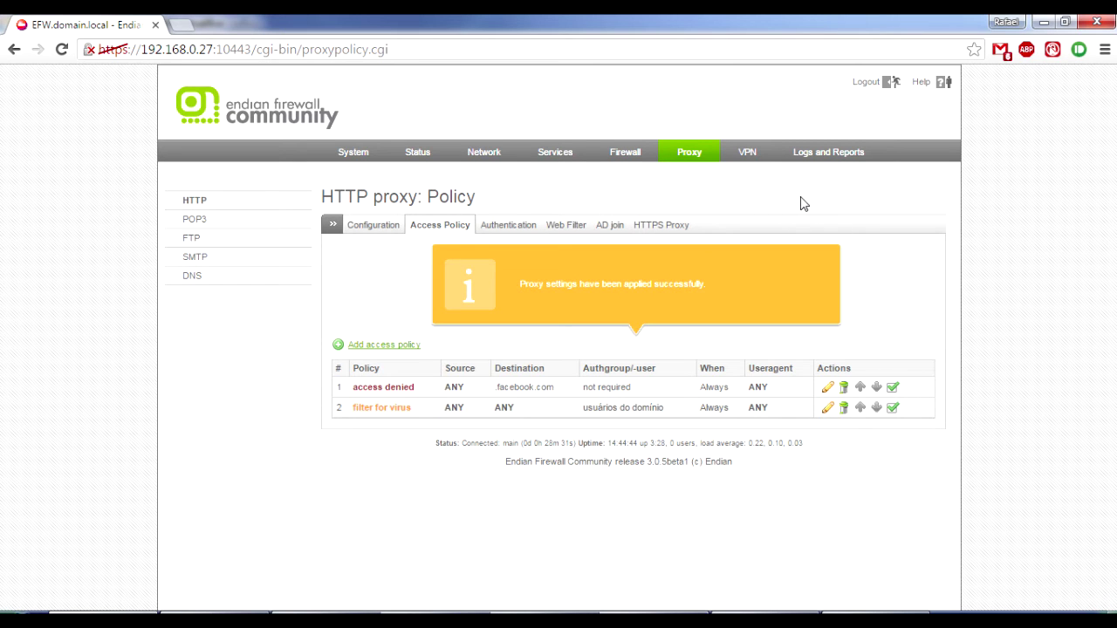
Review the 11 outgoing traffic firewall rules, then return to the HTTP proxy Configuration page.
click(634, 156)
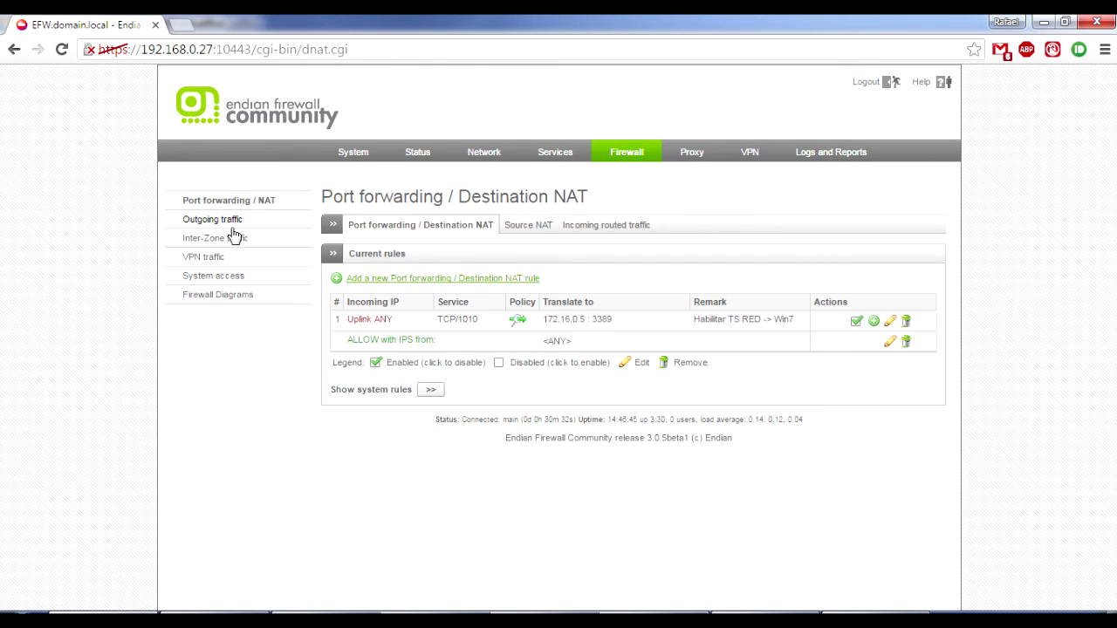
click(225, 223)
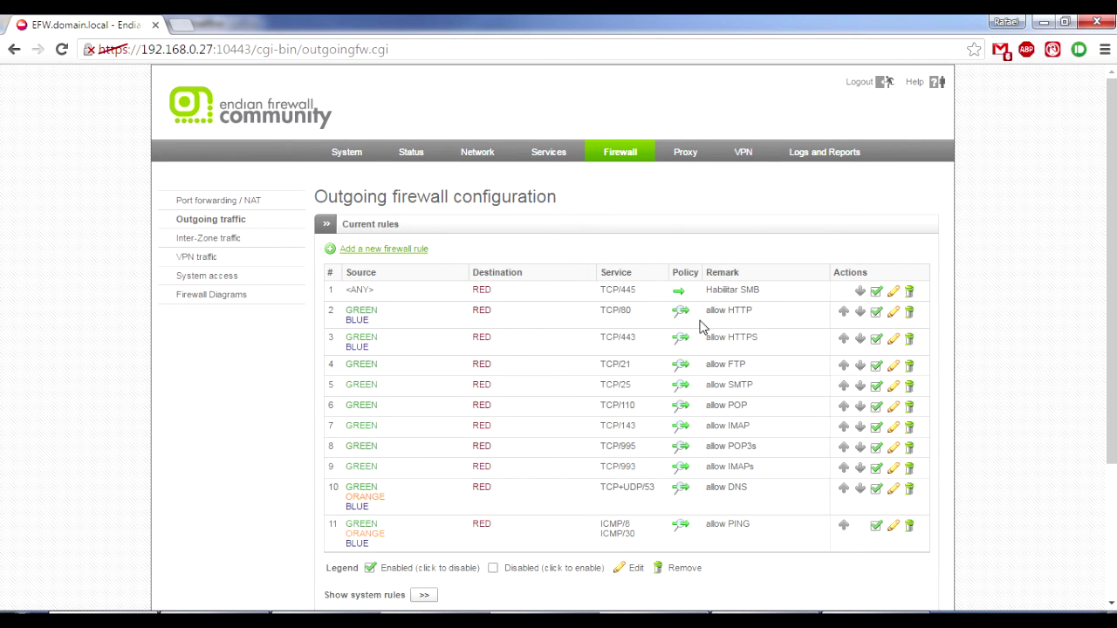
click(686, 157)
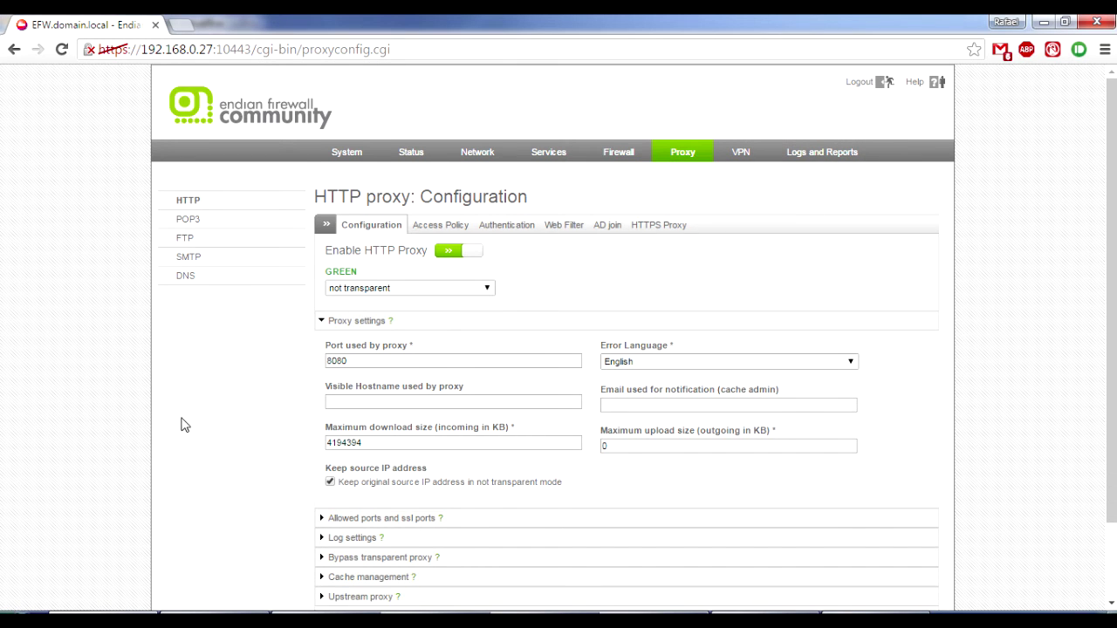
Bring the Windows 7 VM forward and check which account is signed in.
mouse_move(105, 621)
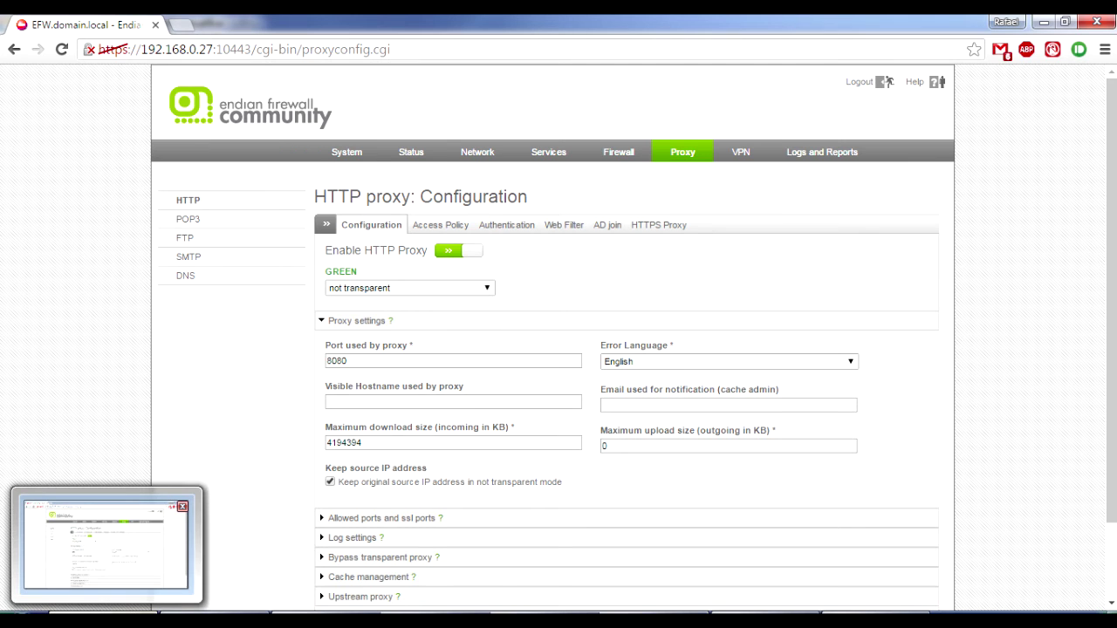
mouse_move(490, 620)
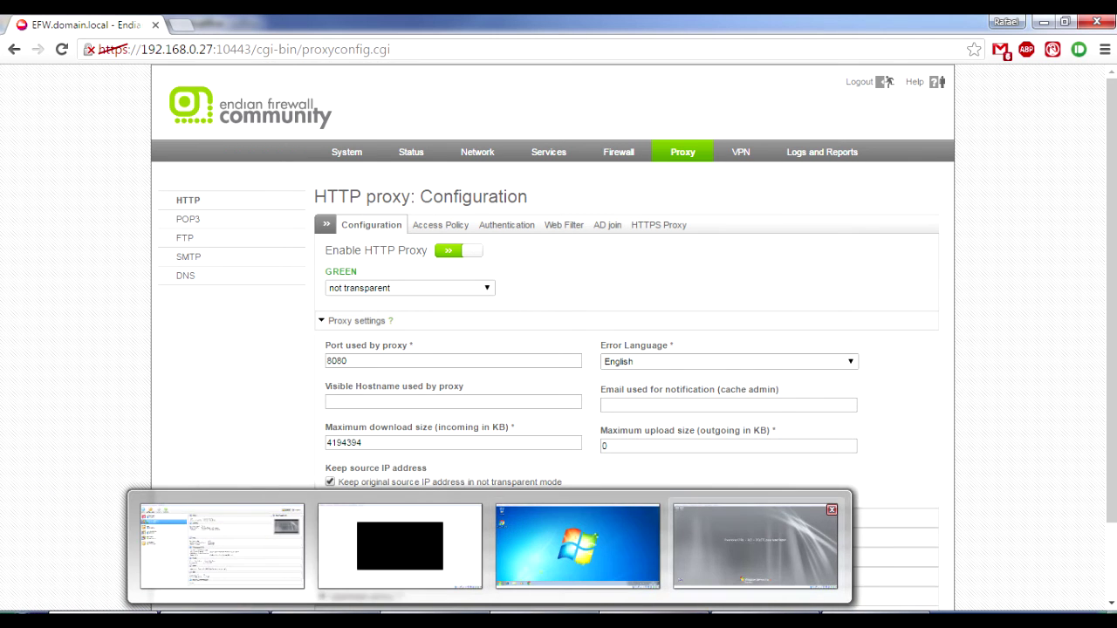
click(574, 542)
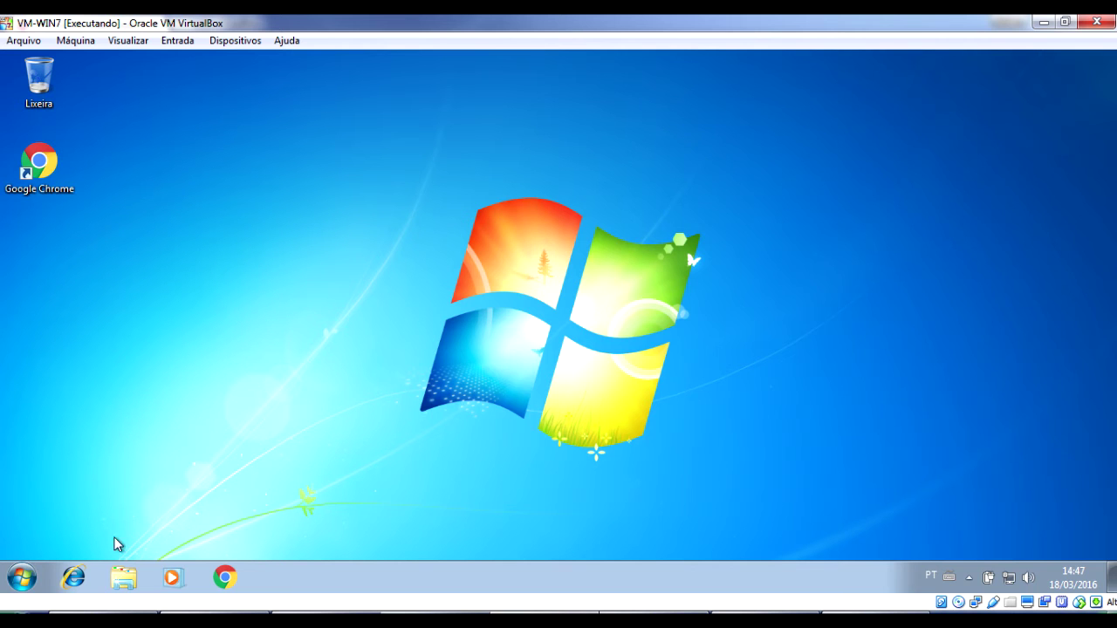
click(22, 576)
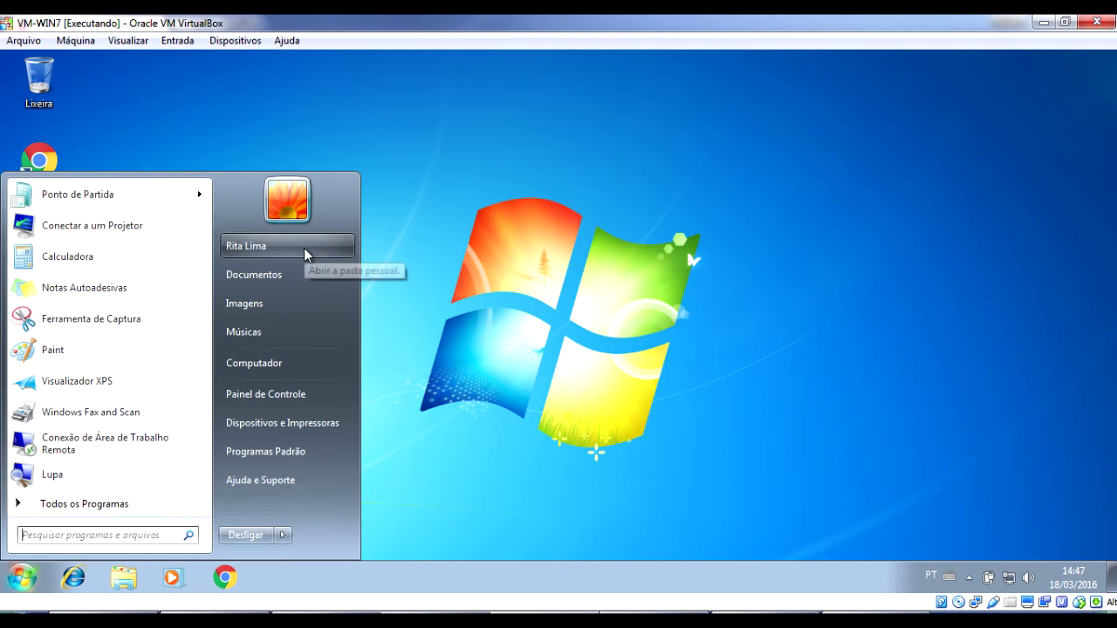
click(626, 394)
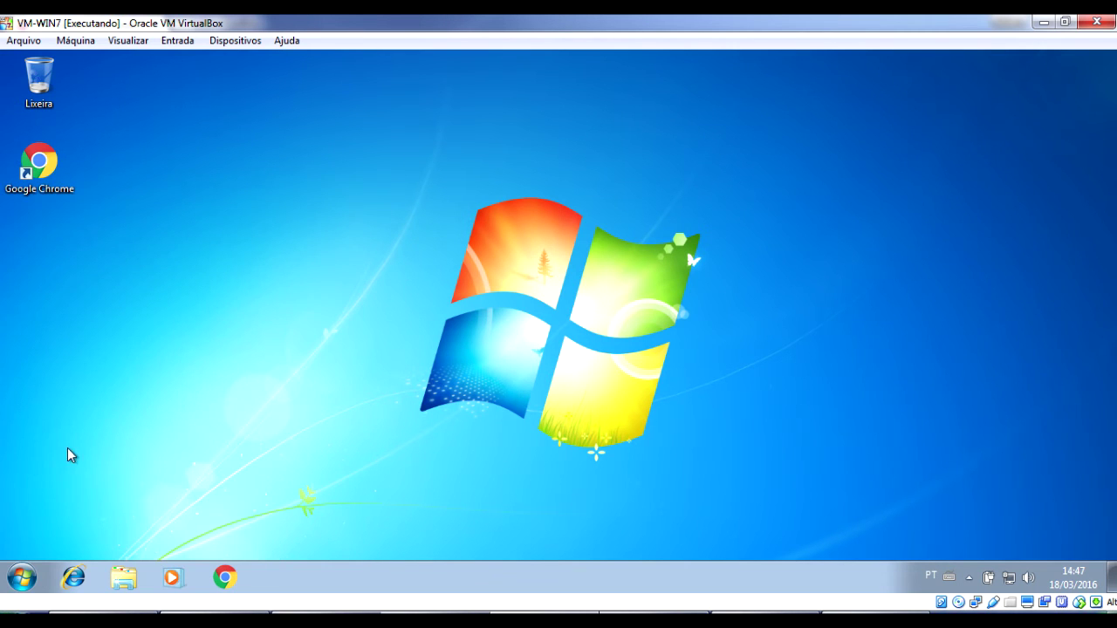
In Internet Explorer, load facebook.com to test that the proxy blocks it.
click(75, 578)
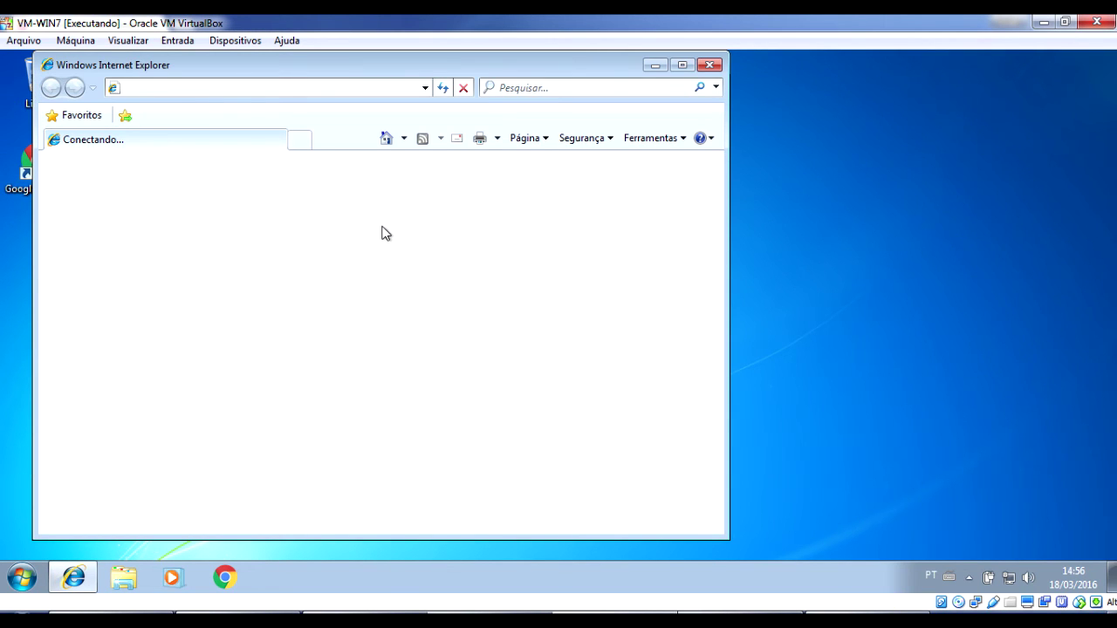
click(358, 88)
text(fa)
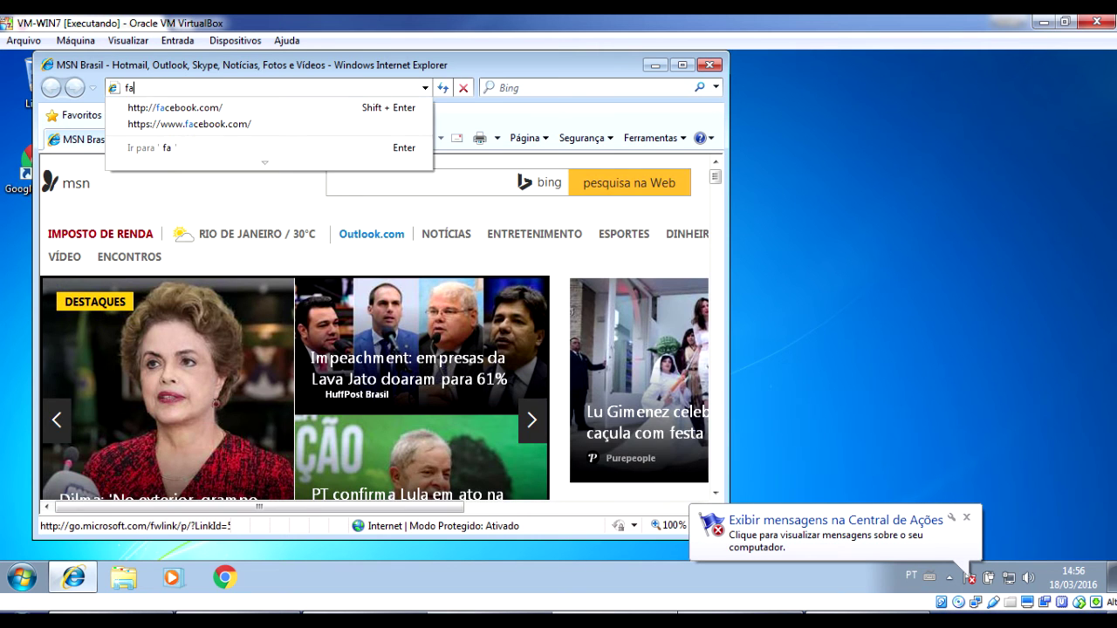
text(cebook)
key(Down)
key(Return)
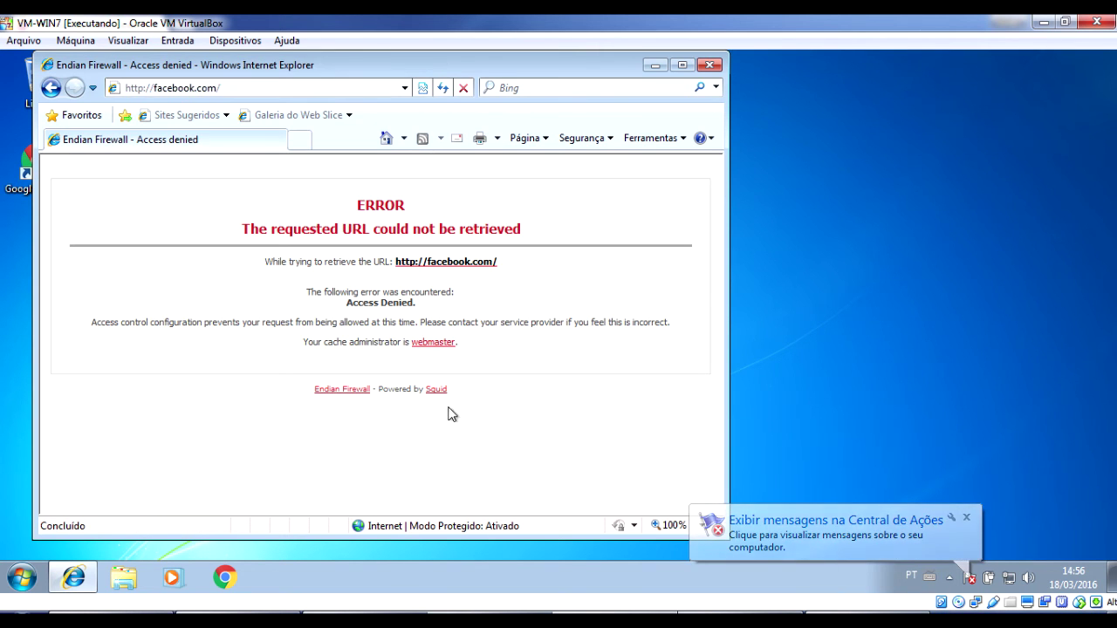
click(240, 88)
text(www.facebook.co)
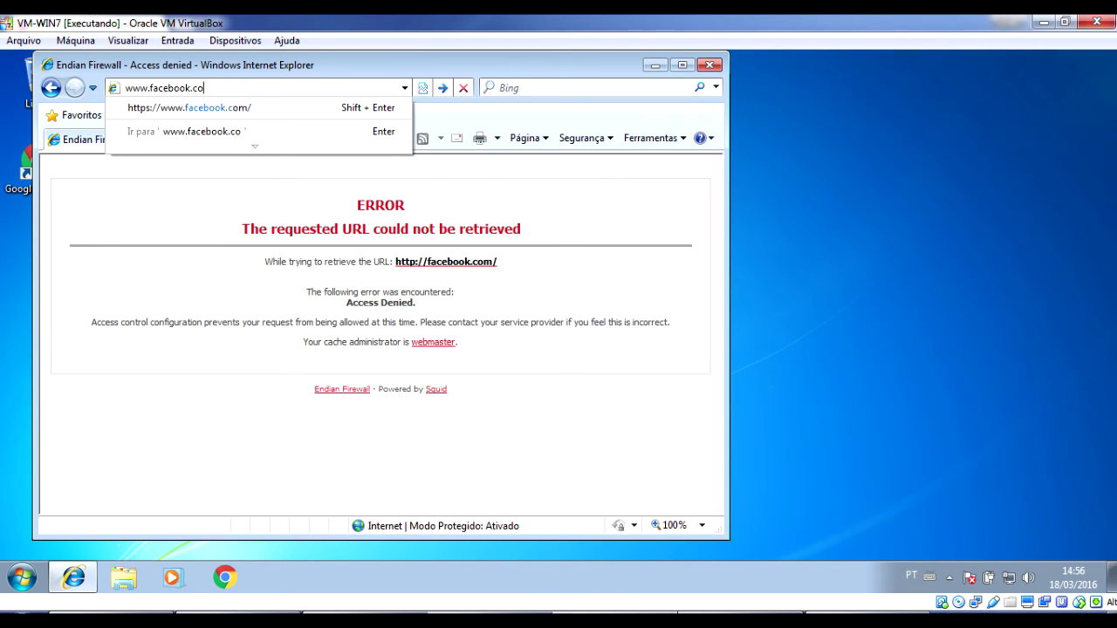
text(m)
key(Return)
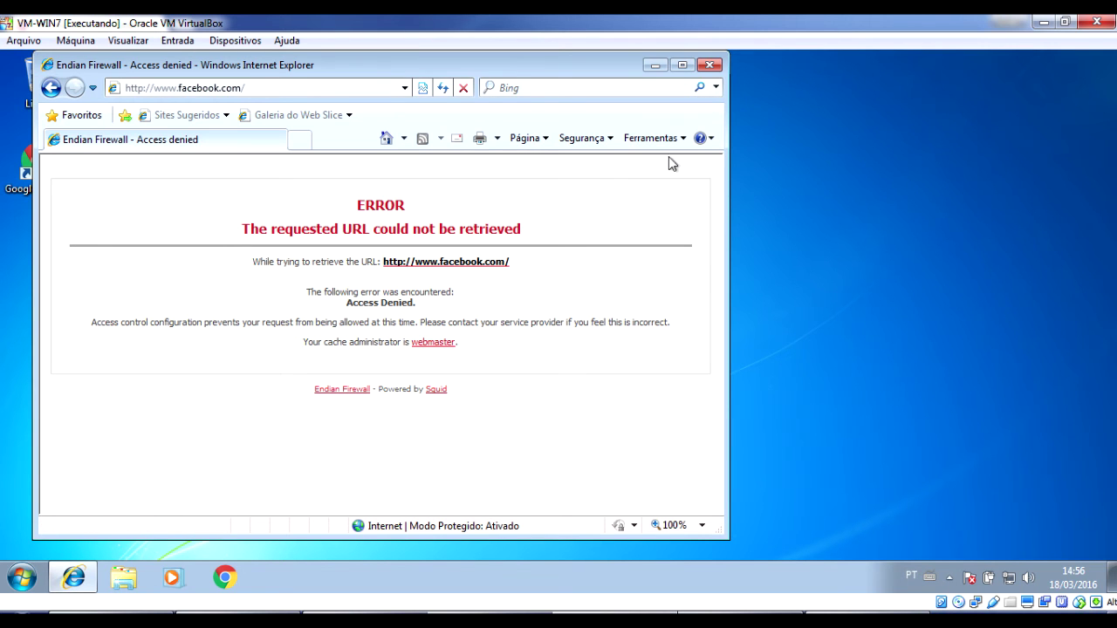
click(709, 65)
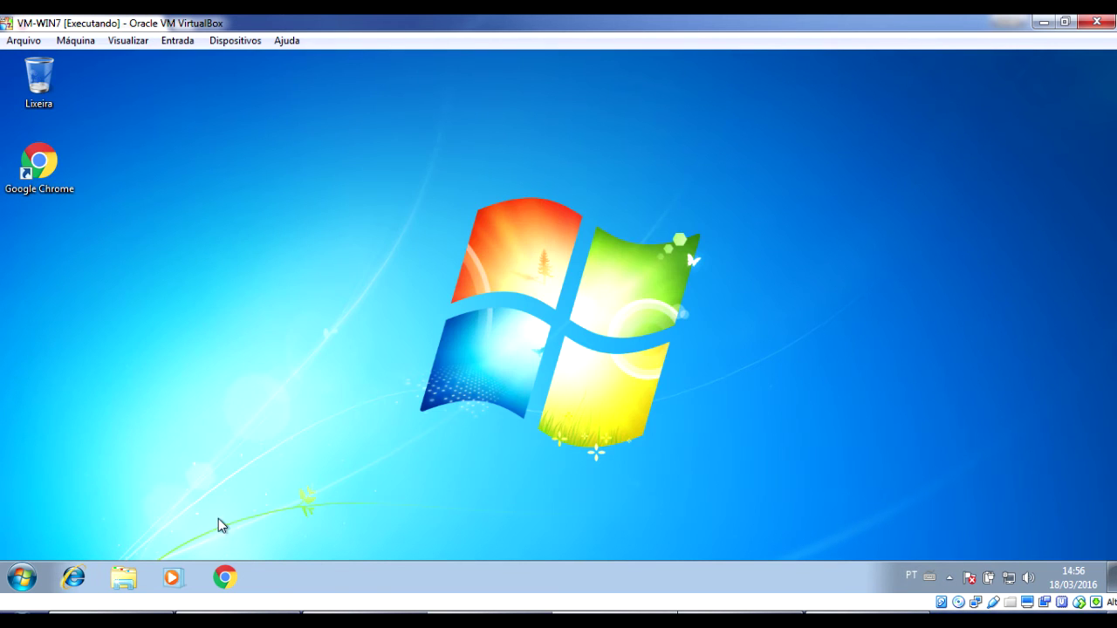
Launch Chrome and load facebook, getting an ERR_TUNNEL_CONNECTION_FAILED error.
click(225, 577)
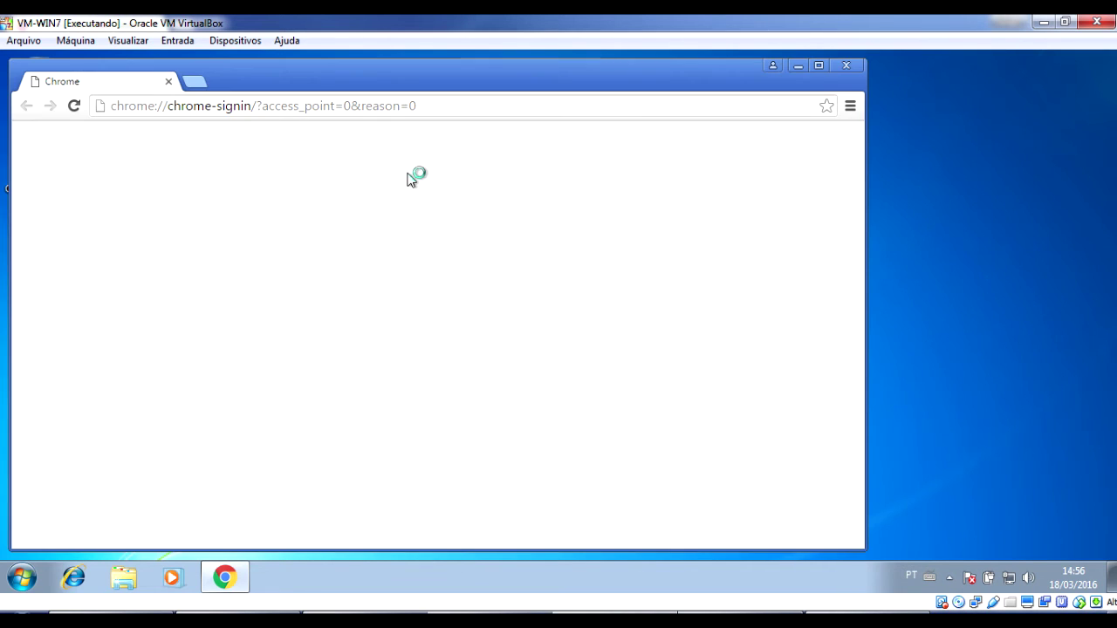
click(452, 107)
text(facebook.com)
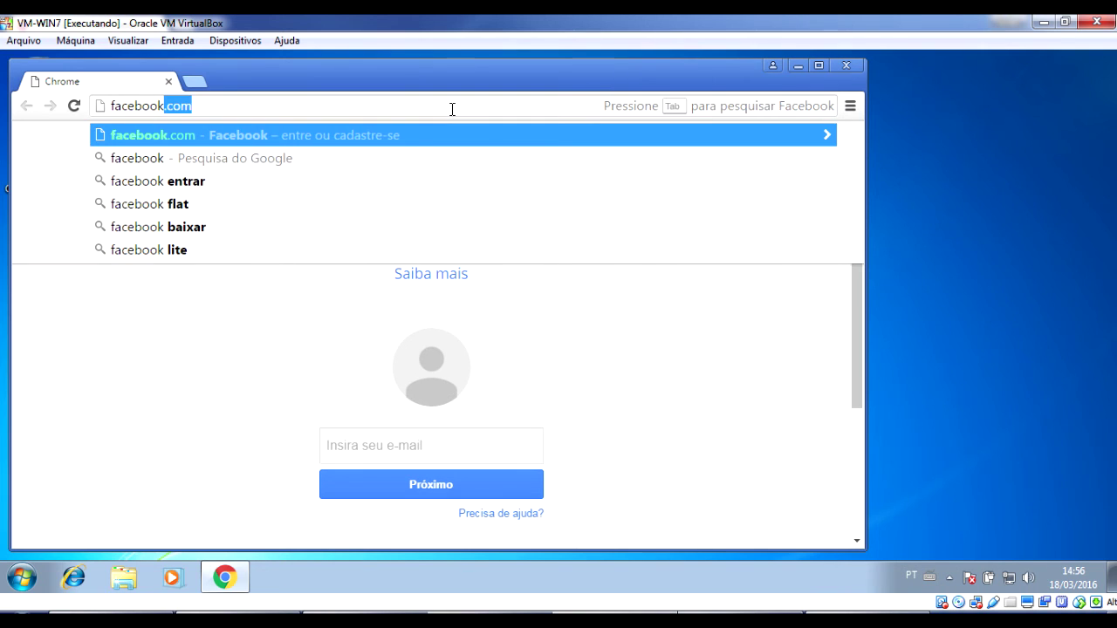
key(Return)
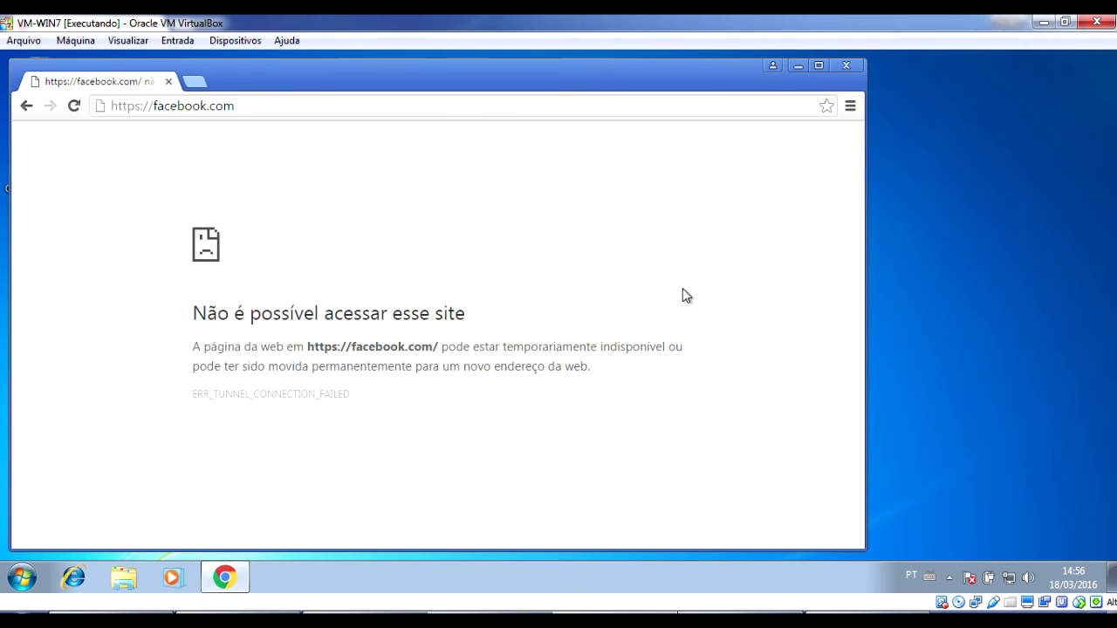
Close Chrome and open the 'access denied' policy for editing, reviewing its .facebook.com domain list.
click(846, 67)
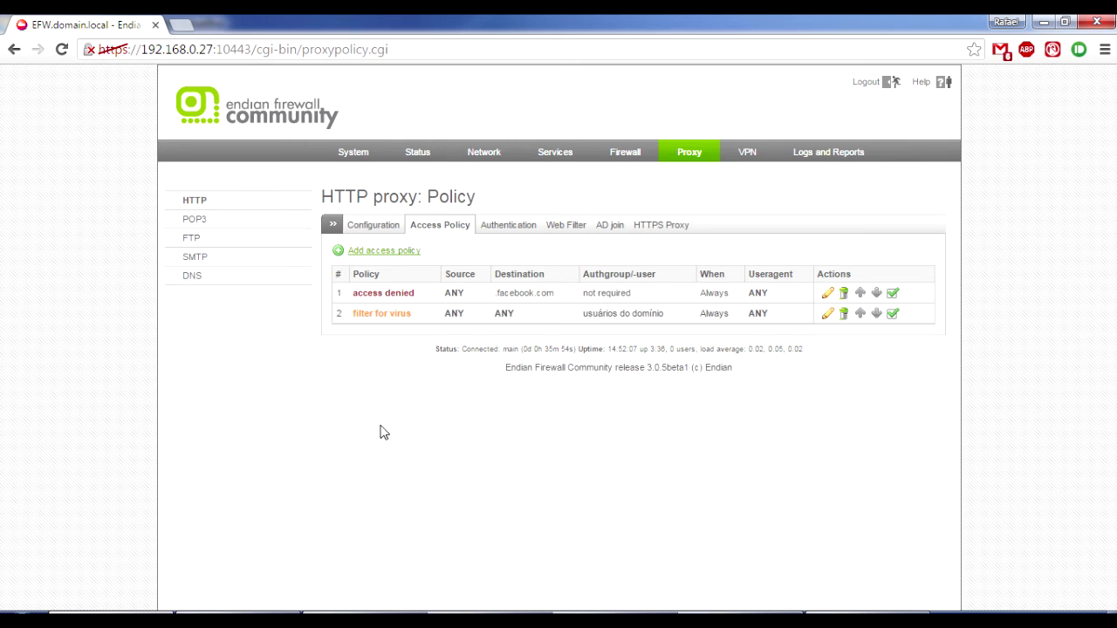
click(827, 294)
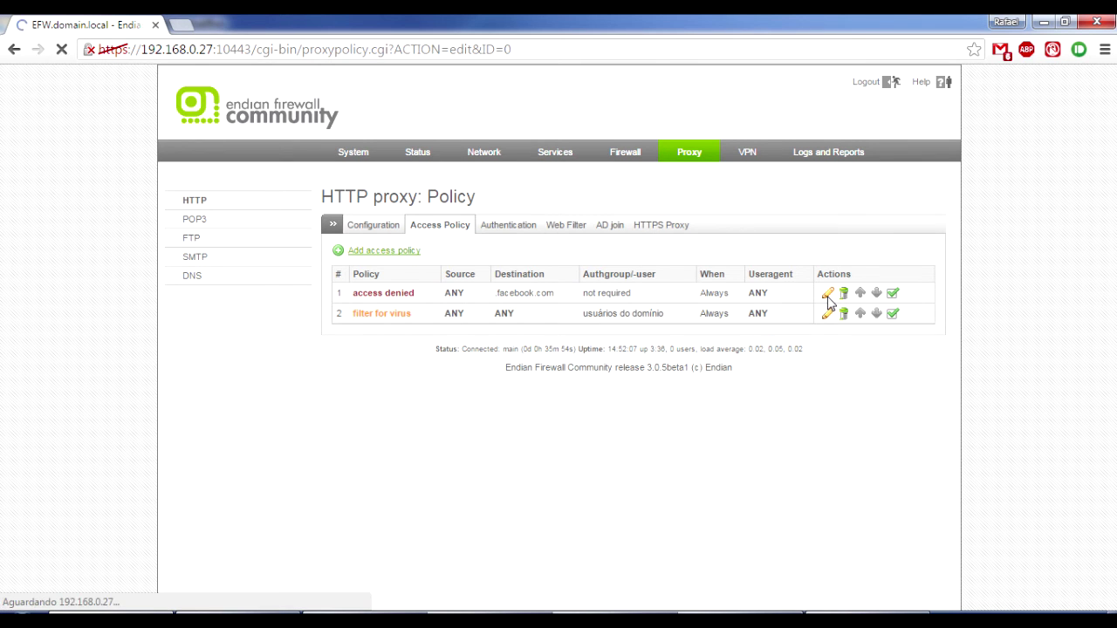
click(786, 343)
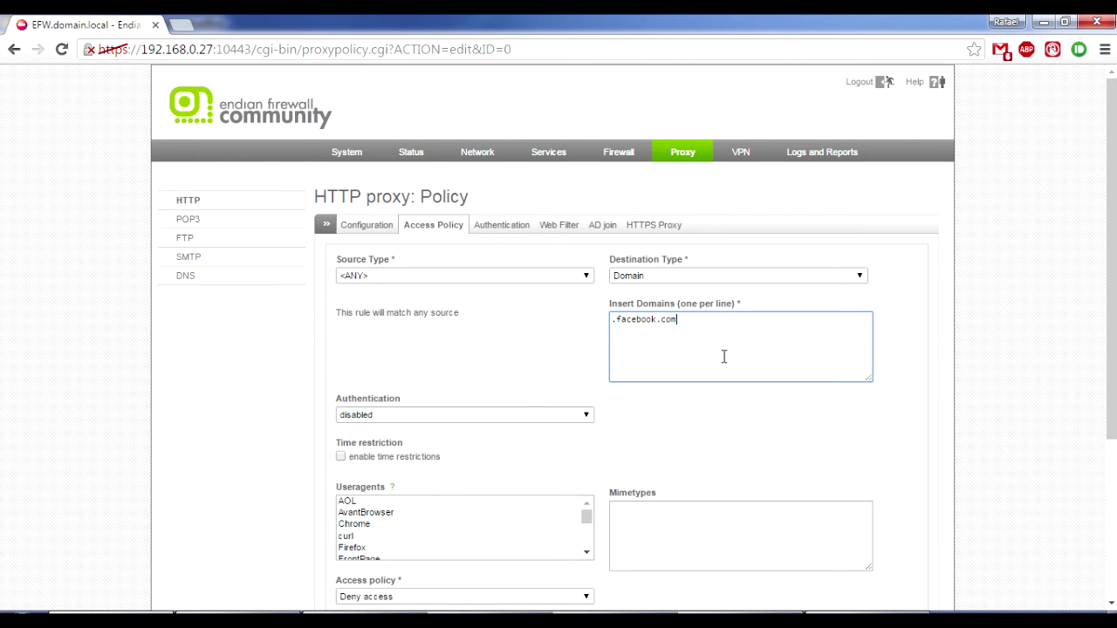
scroll(703, 366, down, 1)
scroll(697, 363, down, 1)
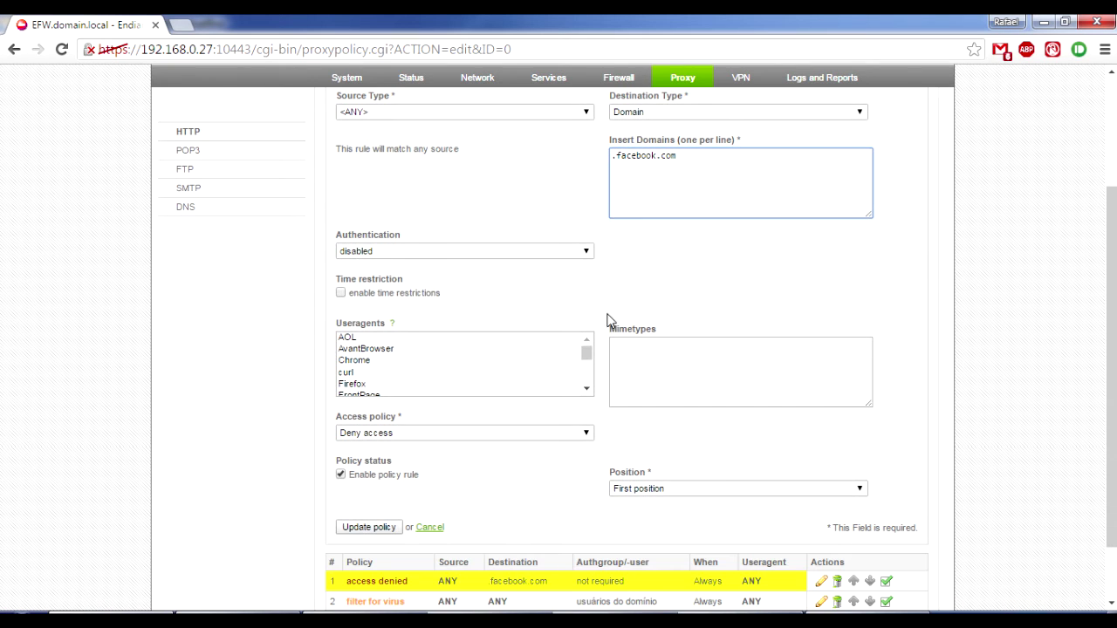
drag(588, 357, 588, 375)
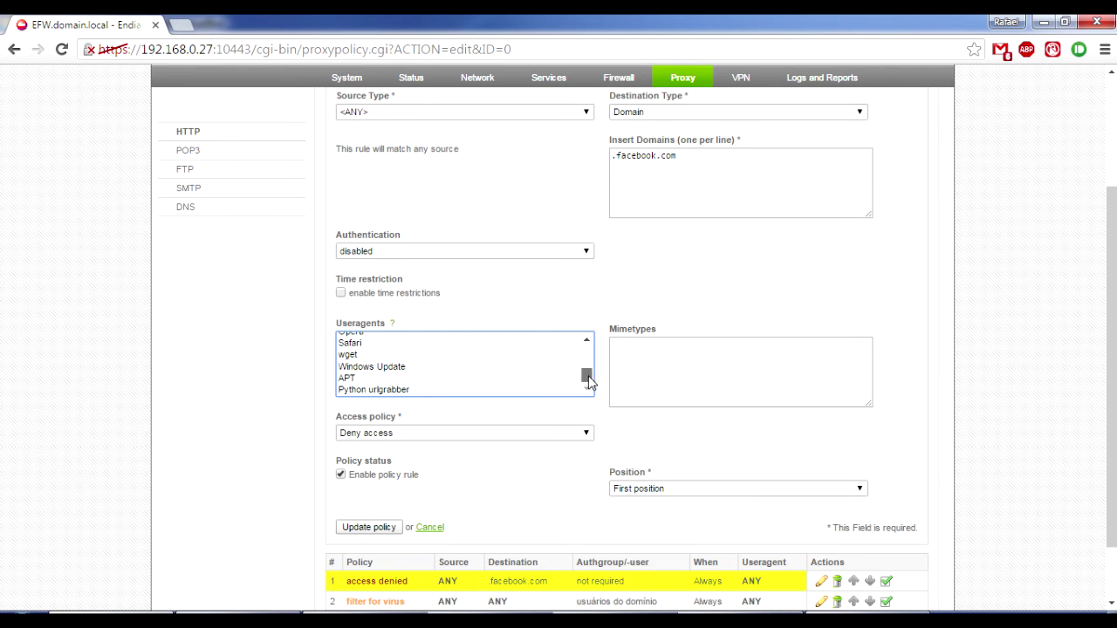
drag(588, 381, 588, 353)
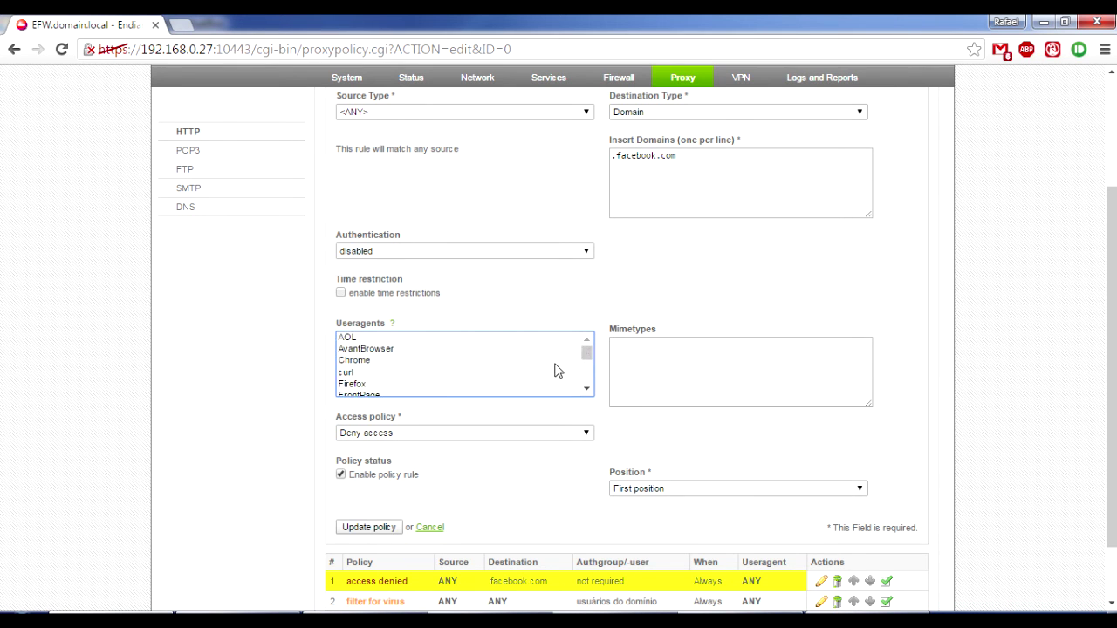
click(241, 410)
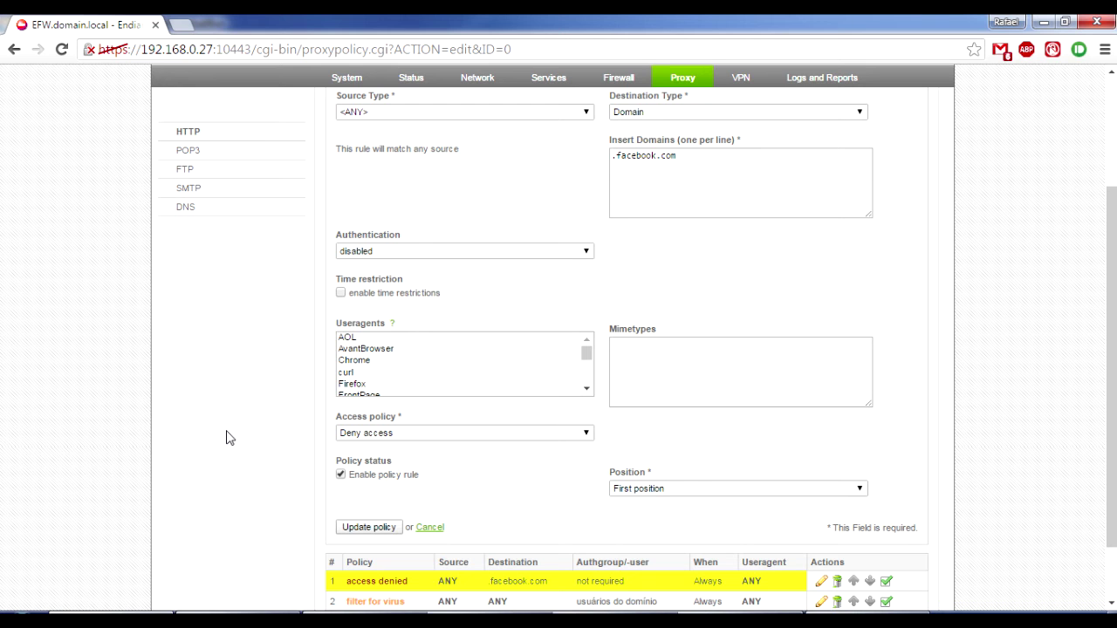
Delete .facebook.com from the rule and set its destination type to <ANY>.
click(404, 364)
scroll(406, 366, down, 2)
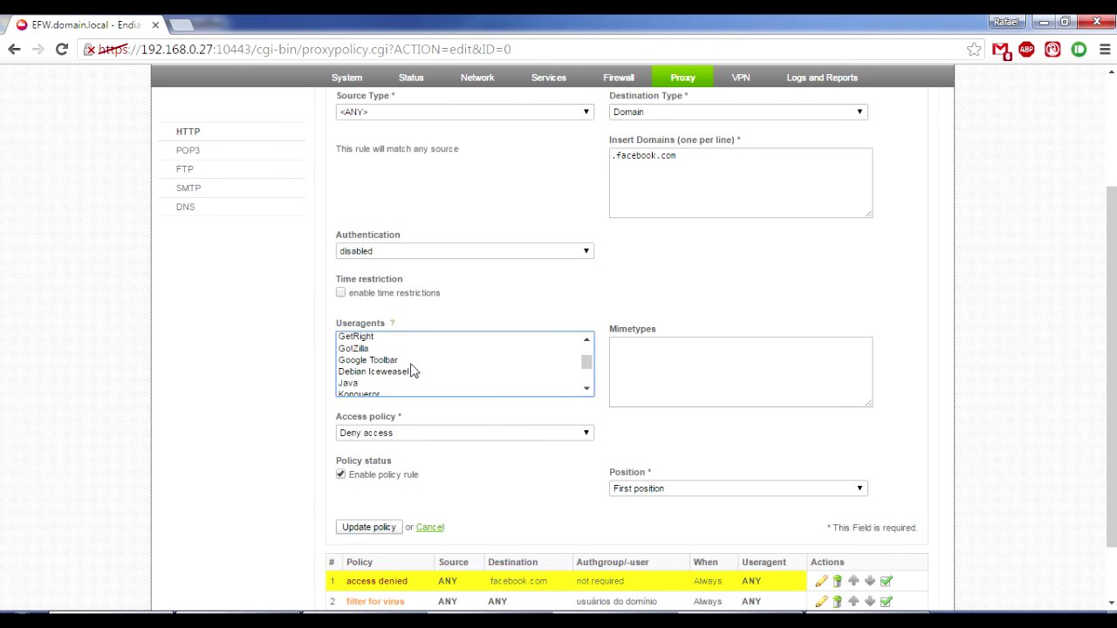
scroll(410, 369, up, 2)
scroll(693, 292, up, 2)
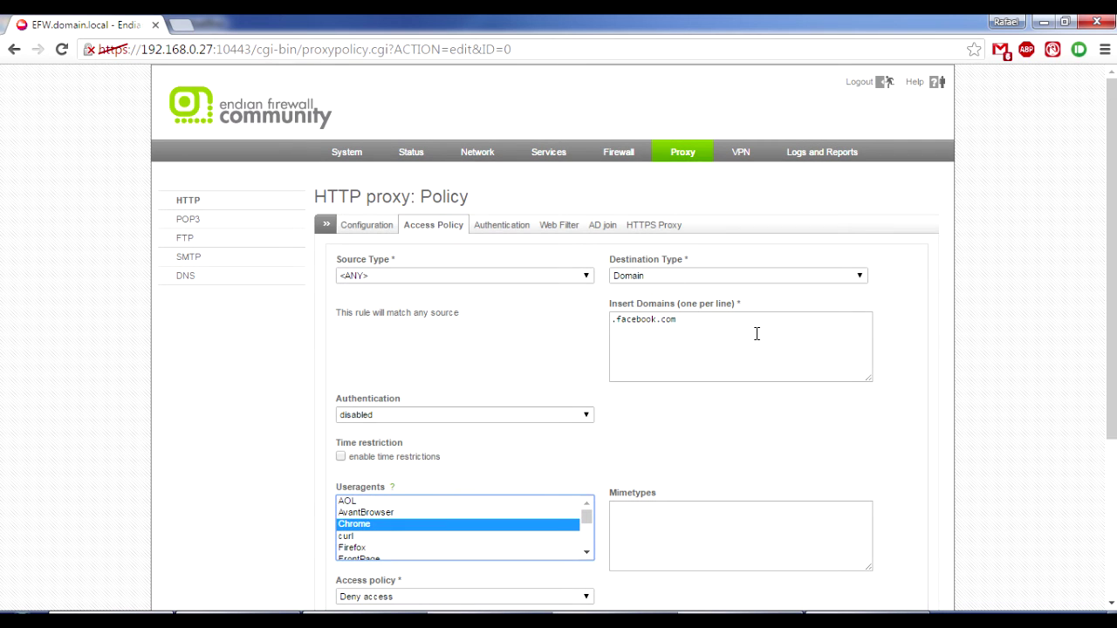
drag(700, 324, 559, 306)
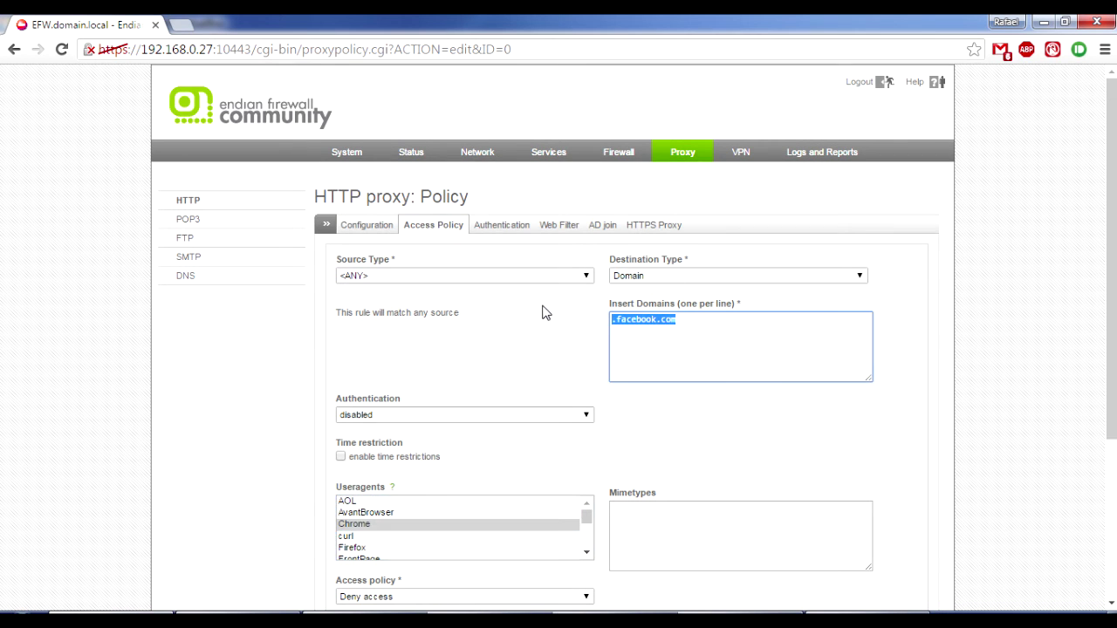
key(Delete)
click(650, 277)
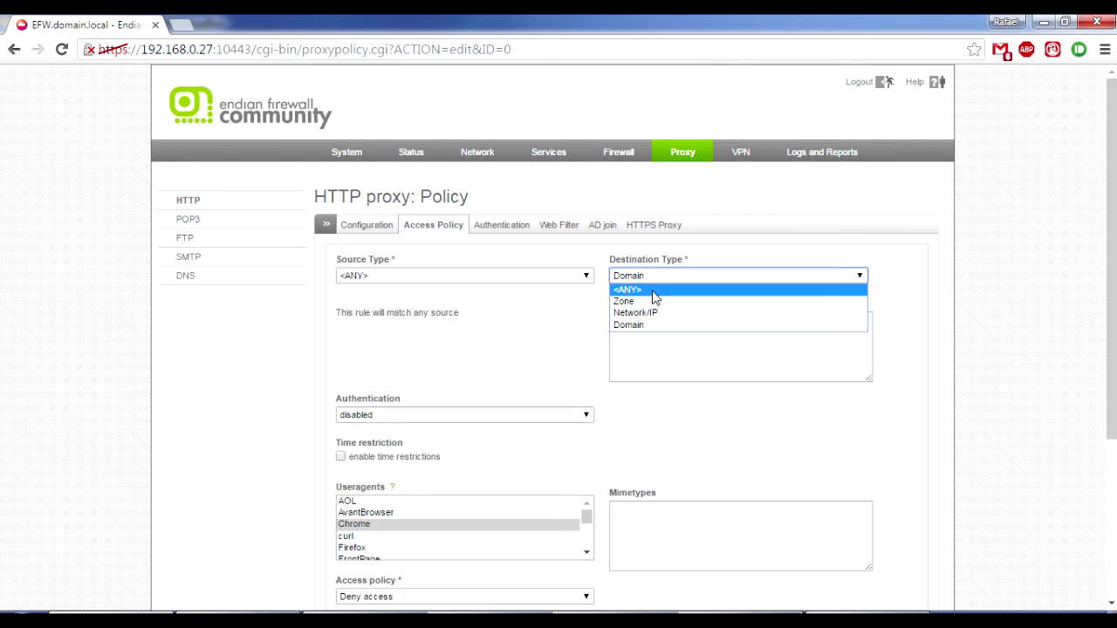
click(655, 295)
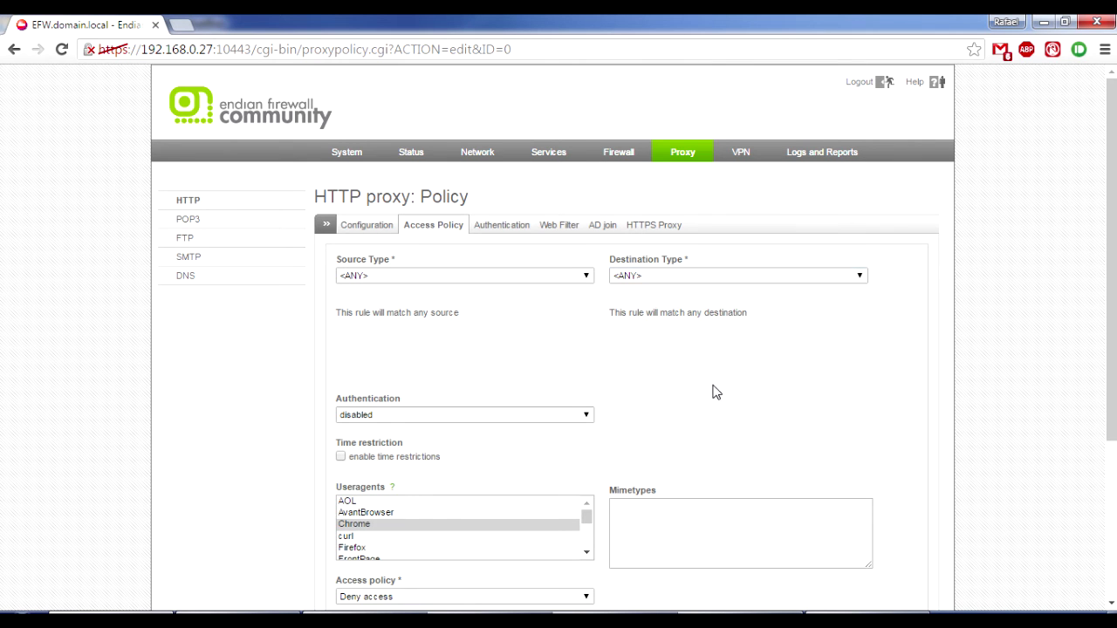
Select the Java user agent, set the access policy to Allow access, and update the policy.
scroll(713, 392, down, 2)
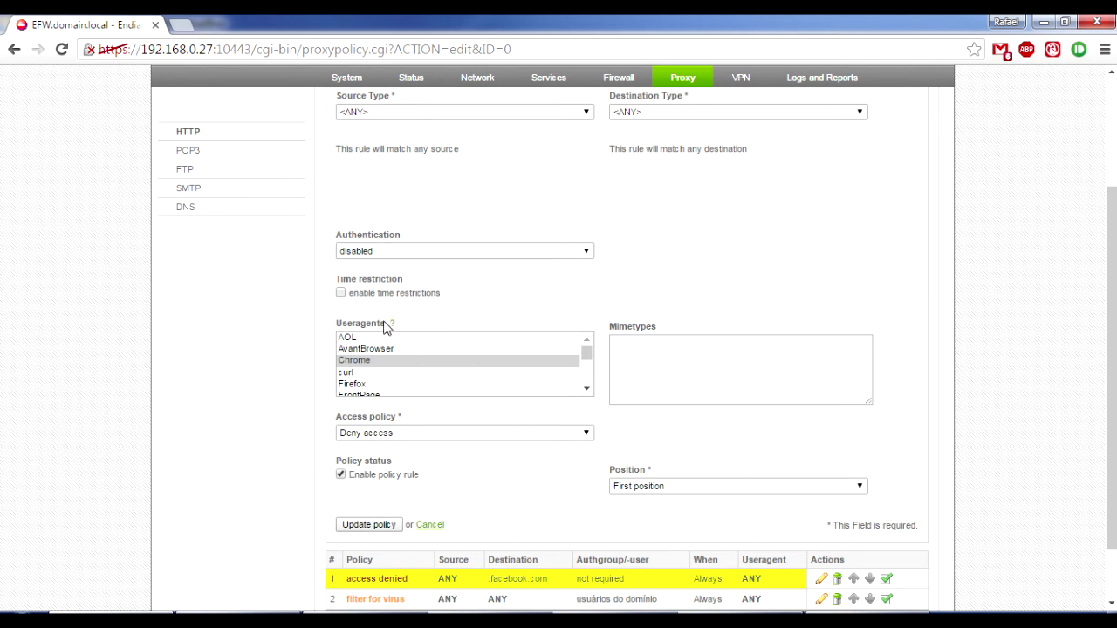
scroll(392, 379, down, 2)
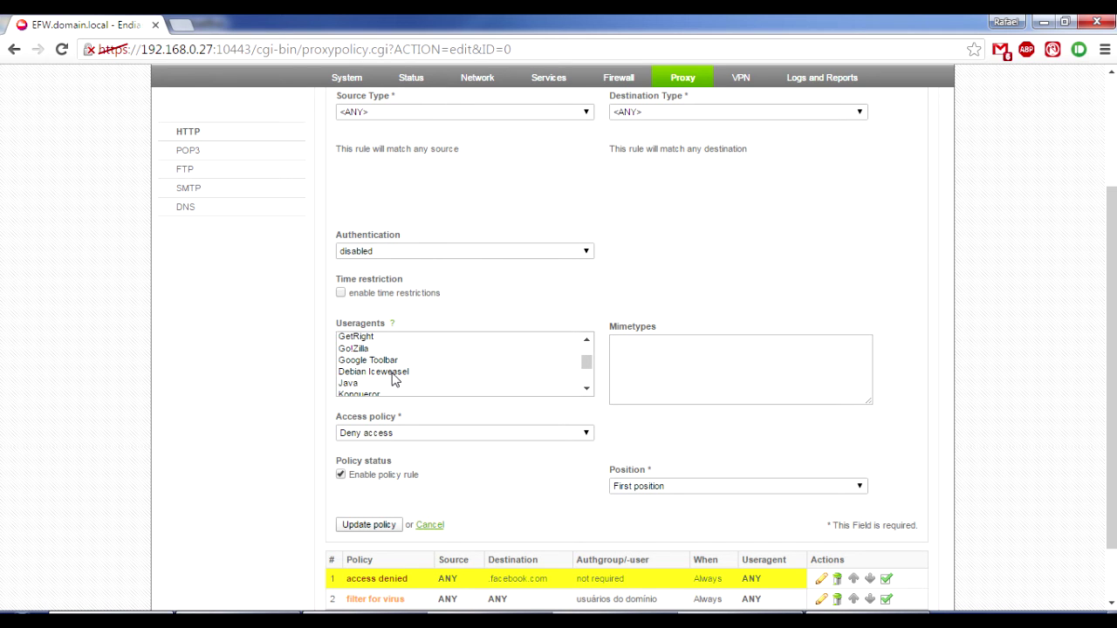
click(359, 385)
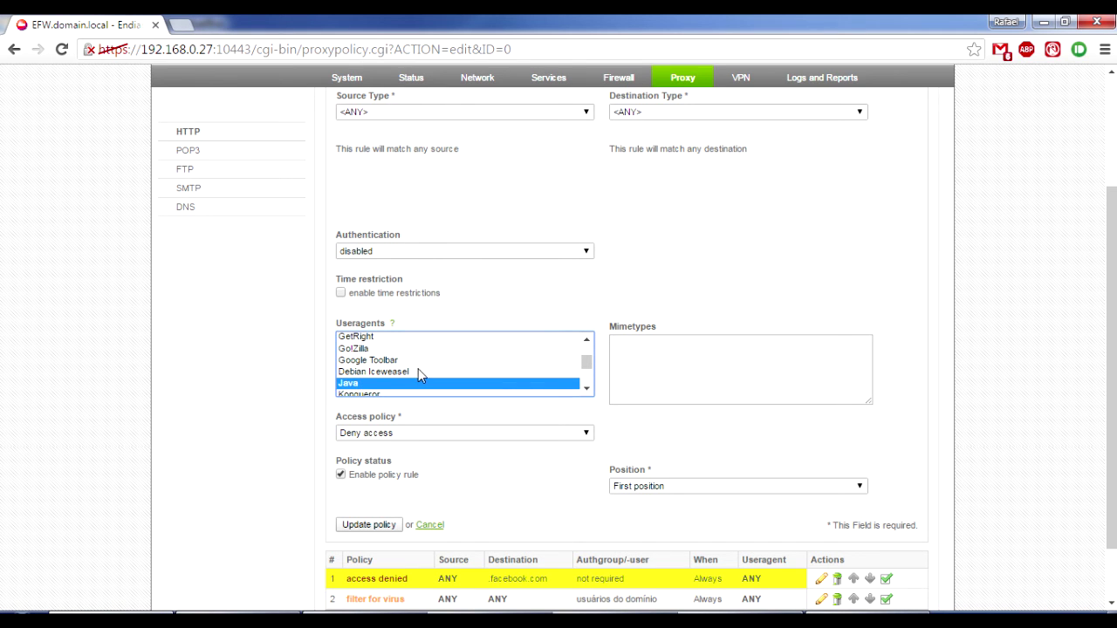
click(494, 437)
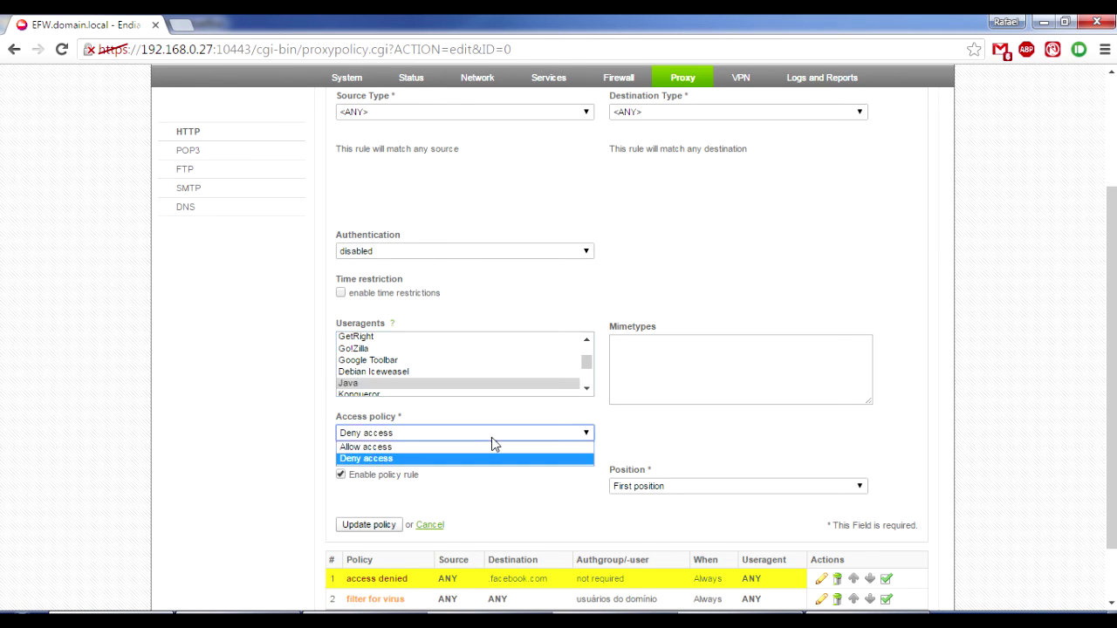
click(461, 447)
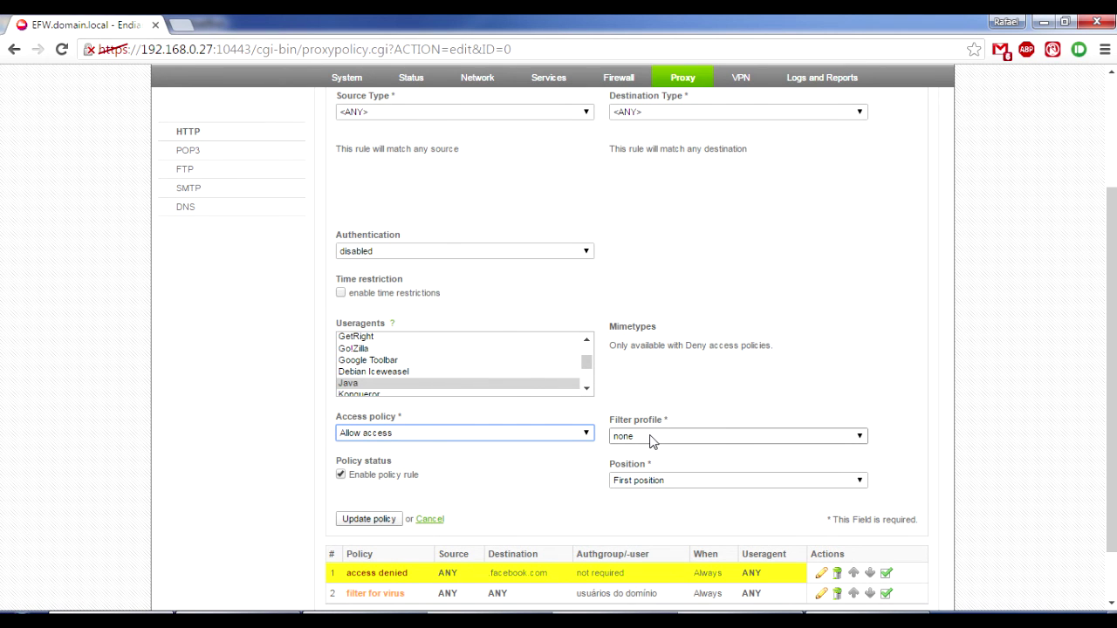
scroll(999, 391, down, 1)
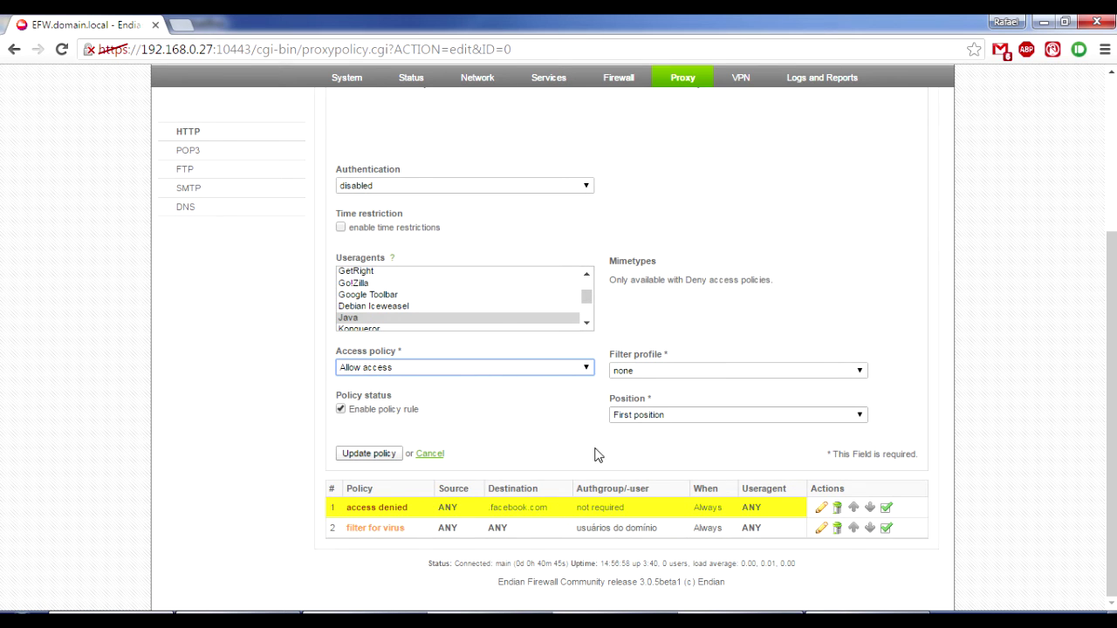
click(390, 459)
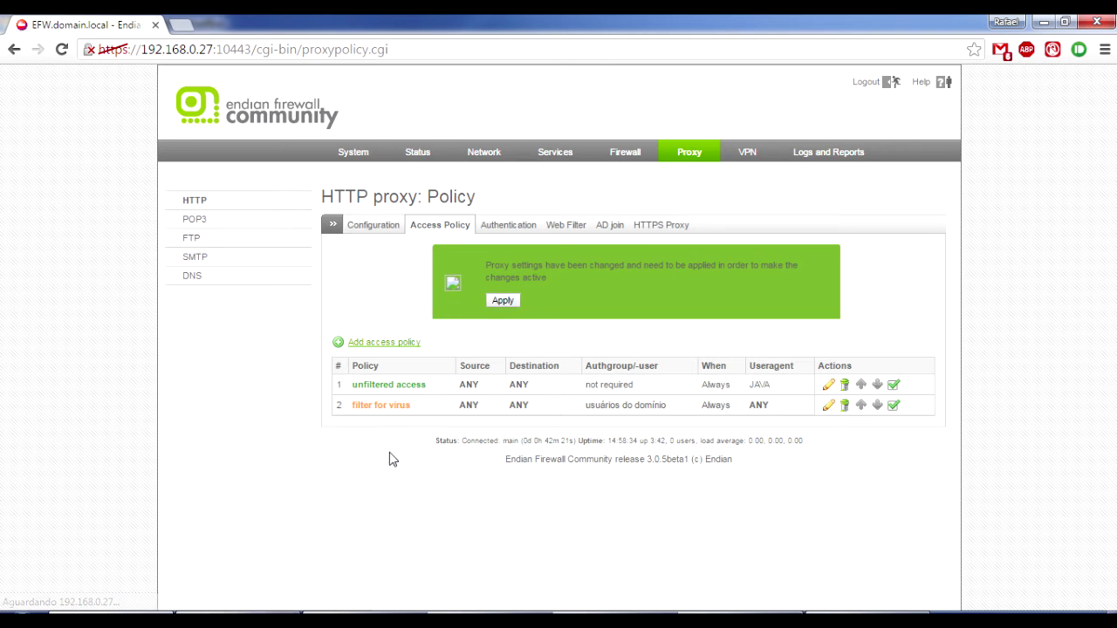
Apply the changed proxy settings so the JAVA unfiltered access rule takes effect.
click(506, 300)
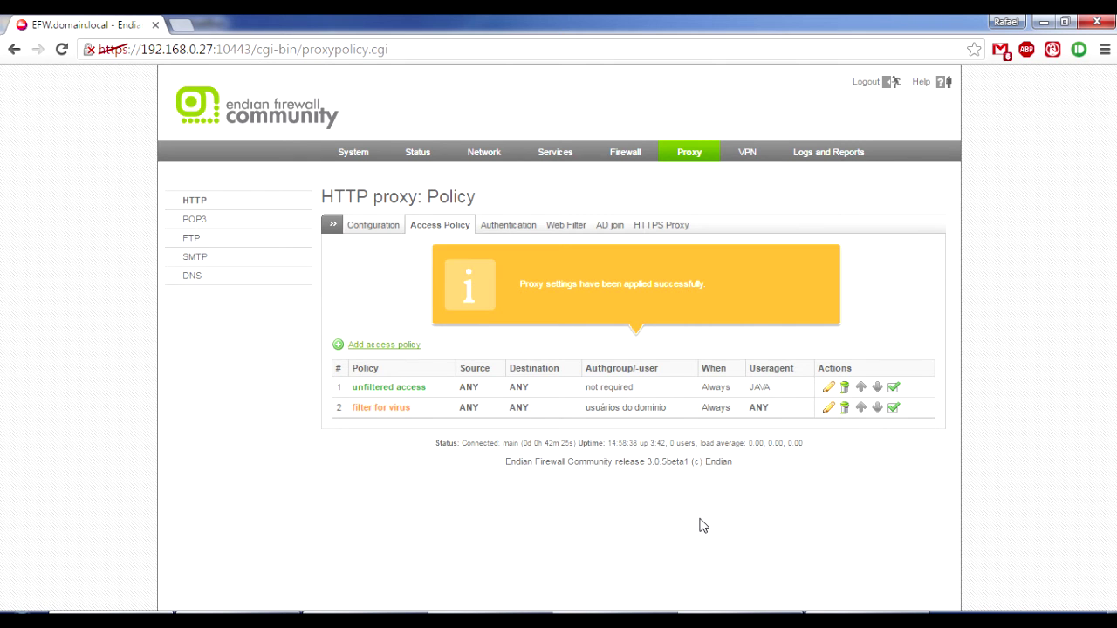
Reopen the first policy and try a Network/IP source type before setting it back to any.
click(830, 388)
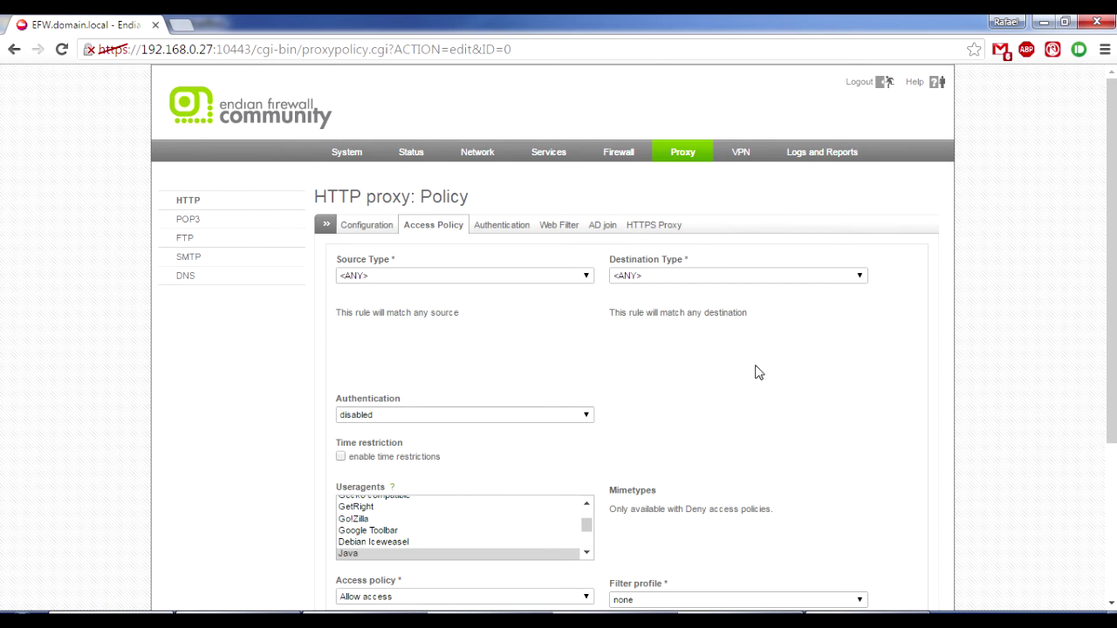
click(564, 277)
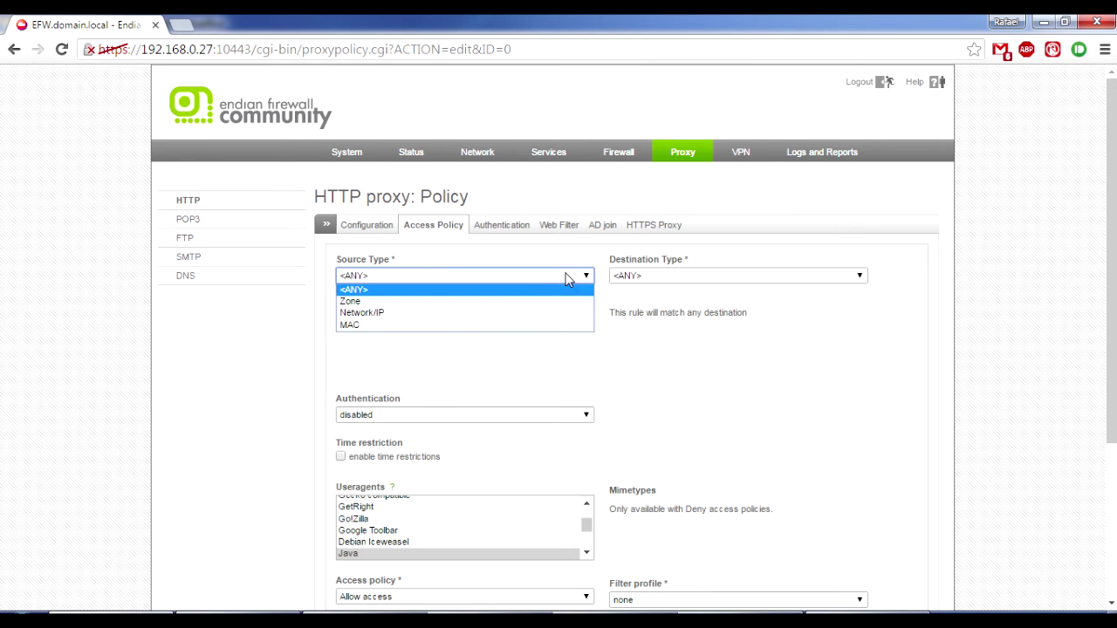
click(484, 319)
click(441, 330)
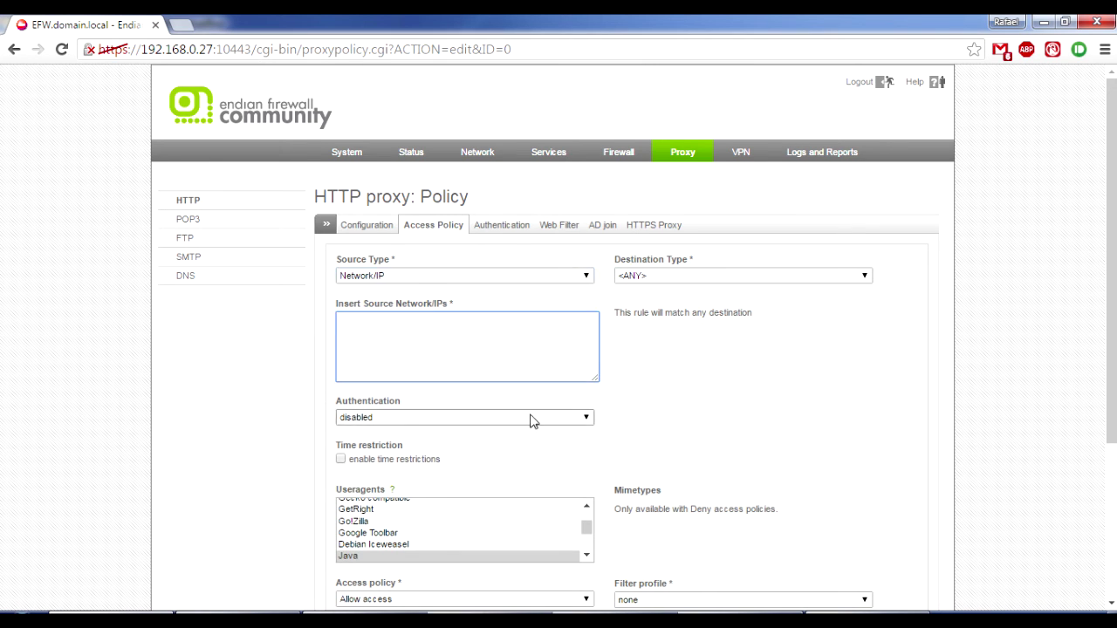
click(551, 278)
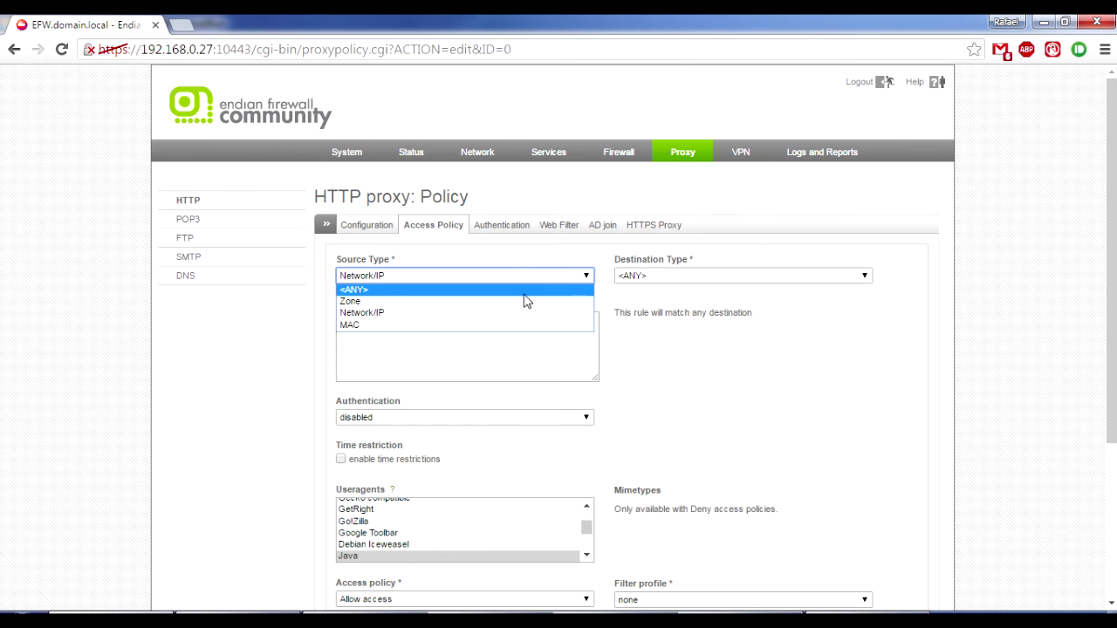
click(528, 293)
click(702, 398)
scroll(698, 393, down, 2)
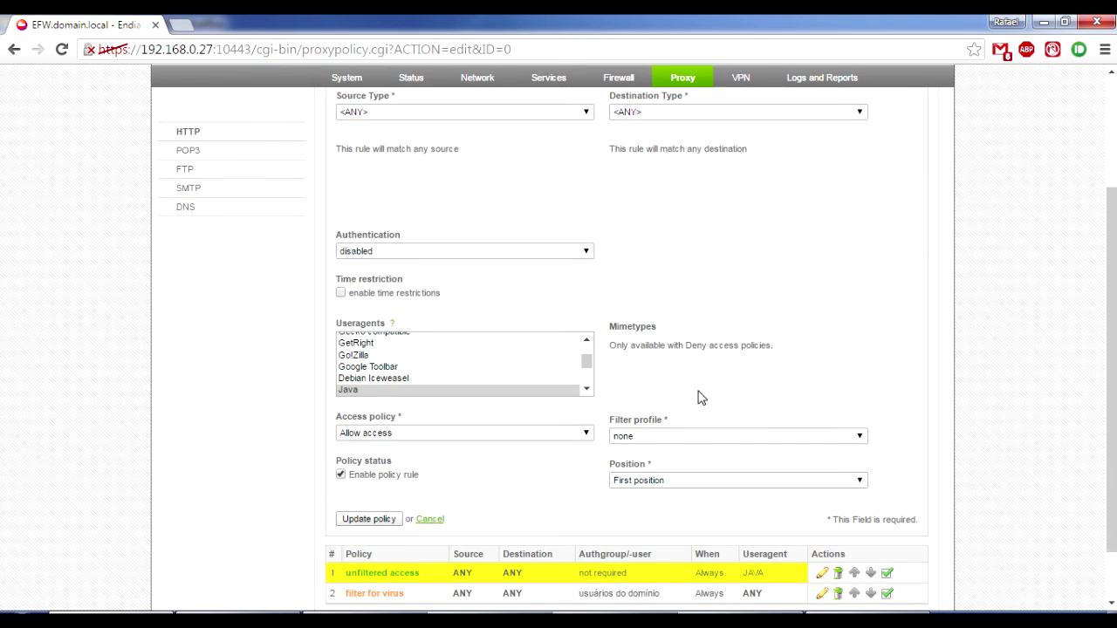
Try group-based then user-based authentication, allowing one domain user account.
click(505, 256)
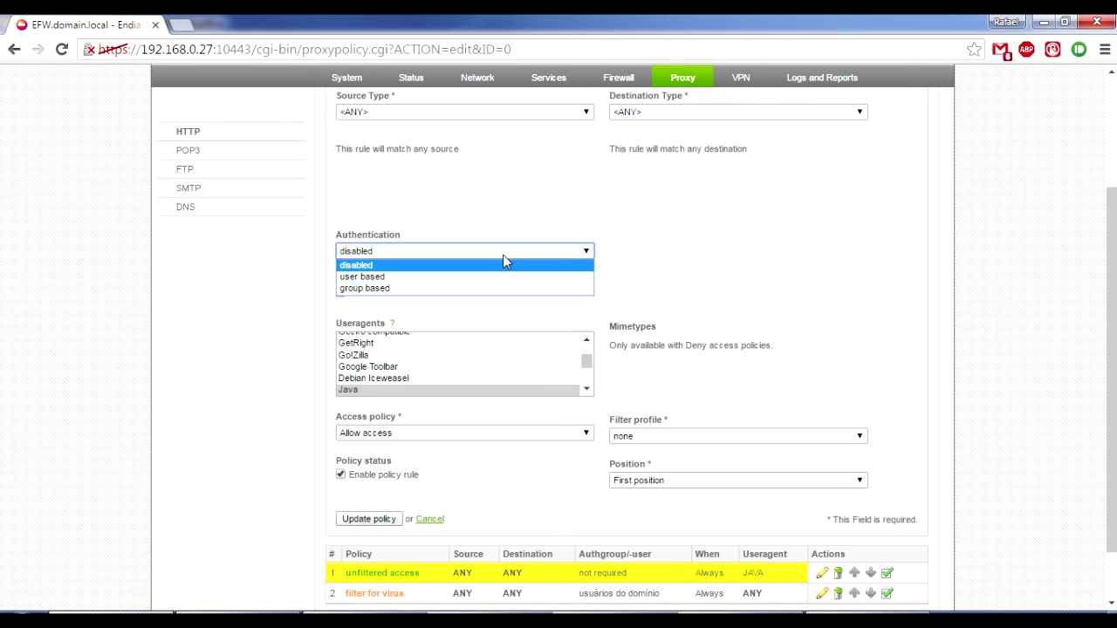
click(469, 289)
click(465, 252)
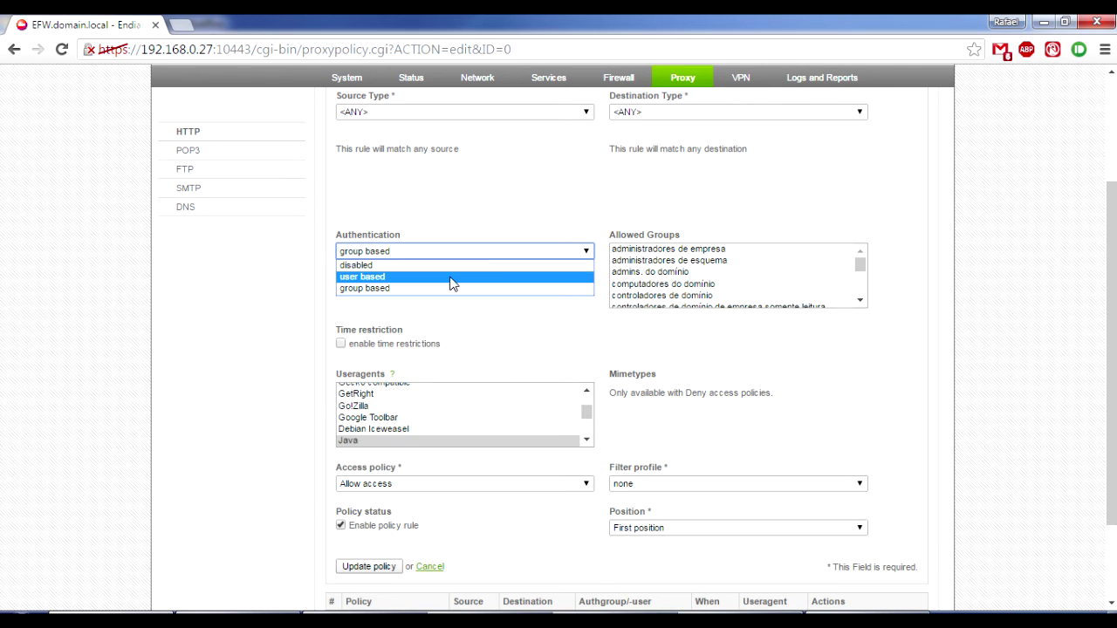
click(459, 277)
click(642, 295)
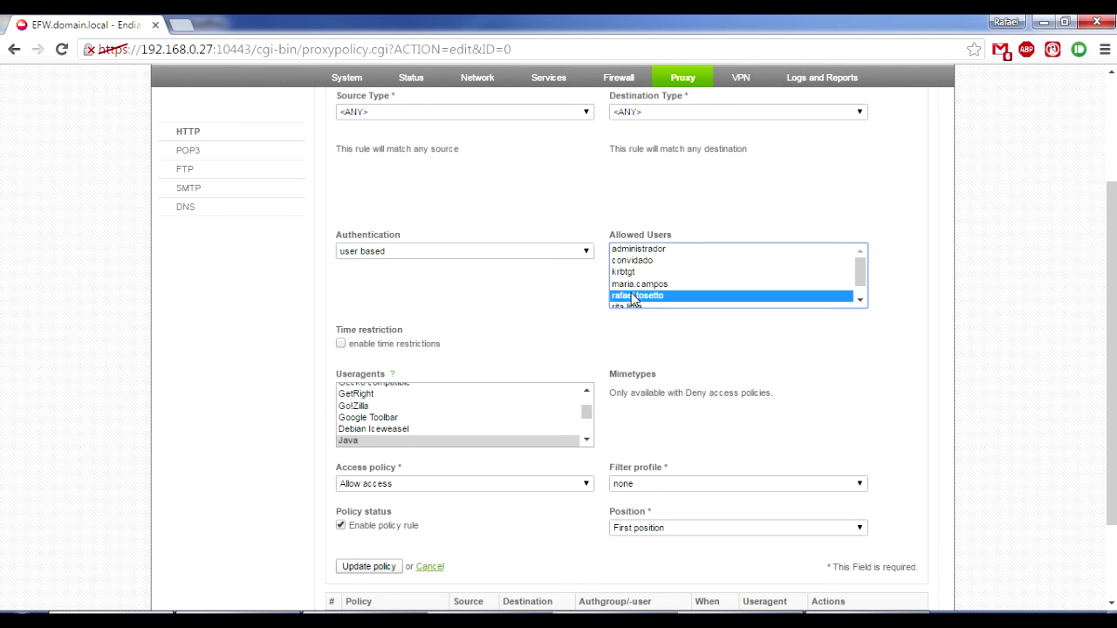
drag(590, 423, 587, 394)
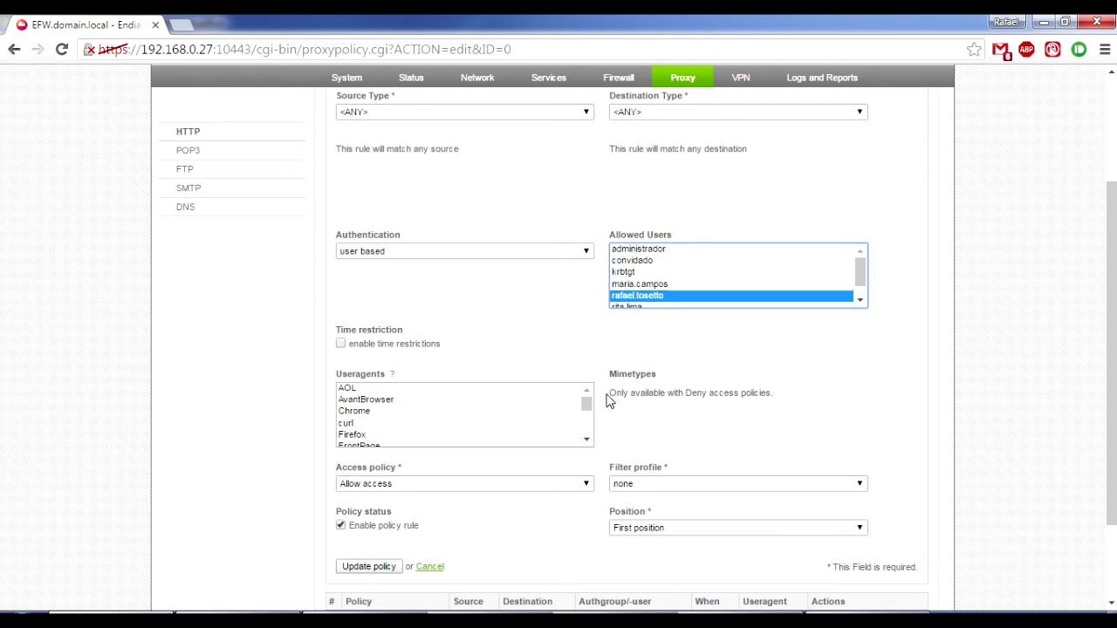
Review the rest of the form and cancel, discarding the policy edits.
scroll(588, 356, down, 1)
scroll(532, 237, up, 3)
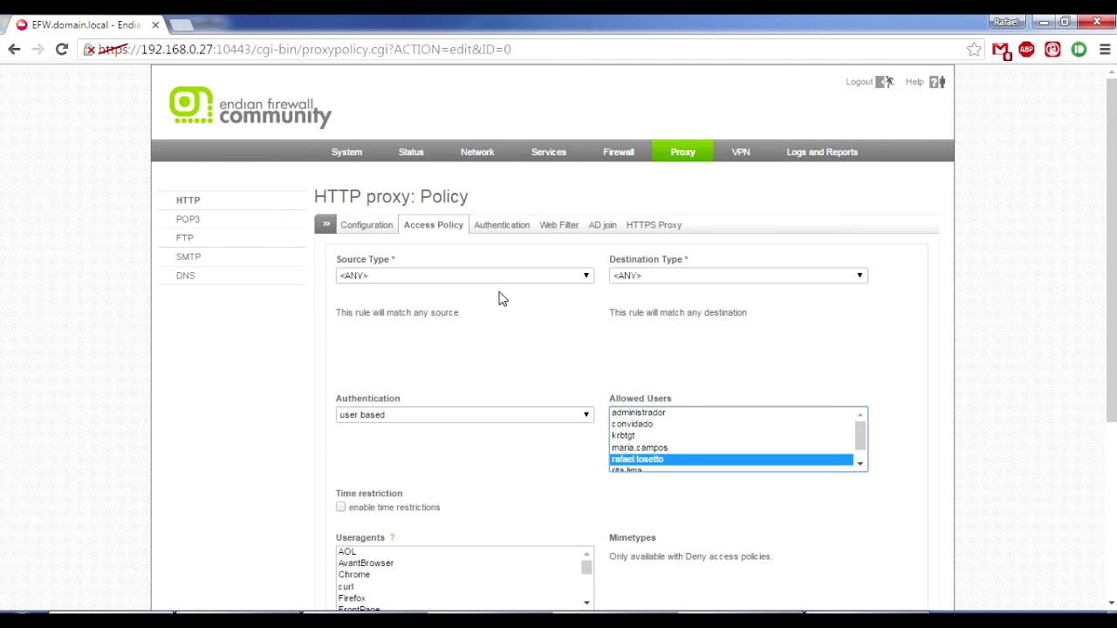
scroll(498, 294, down, 3)
scroll(670, 475, down, 1)
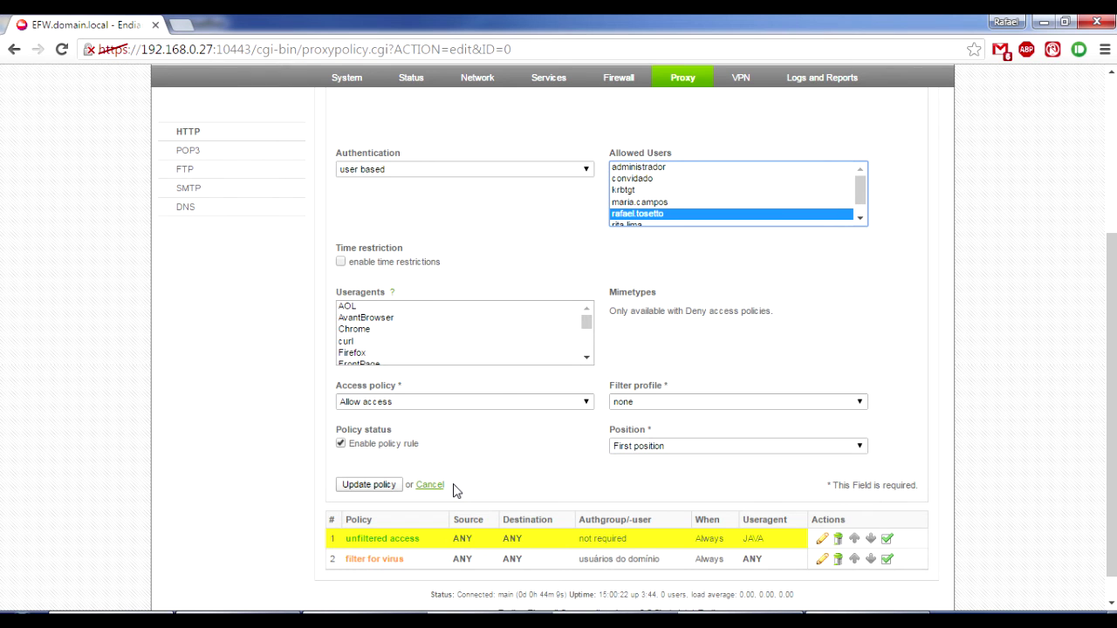
scroll(511, 247, up, 3)
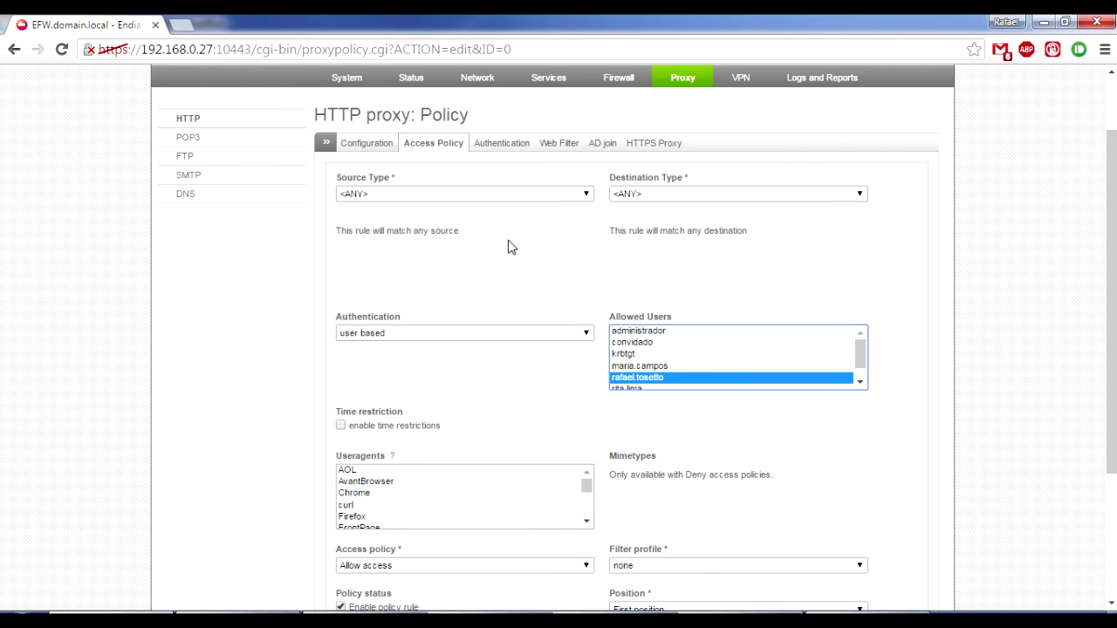
scroll(509, 249, down, 1)
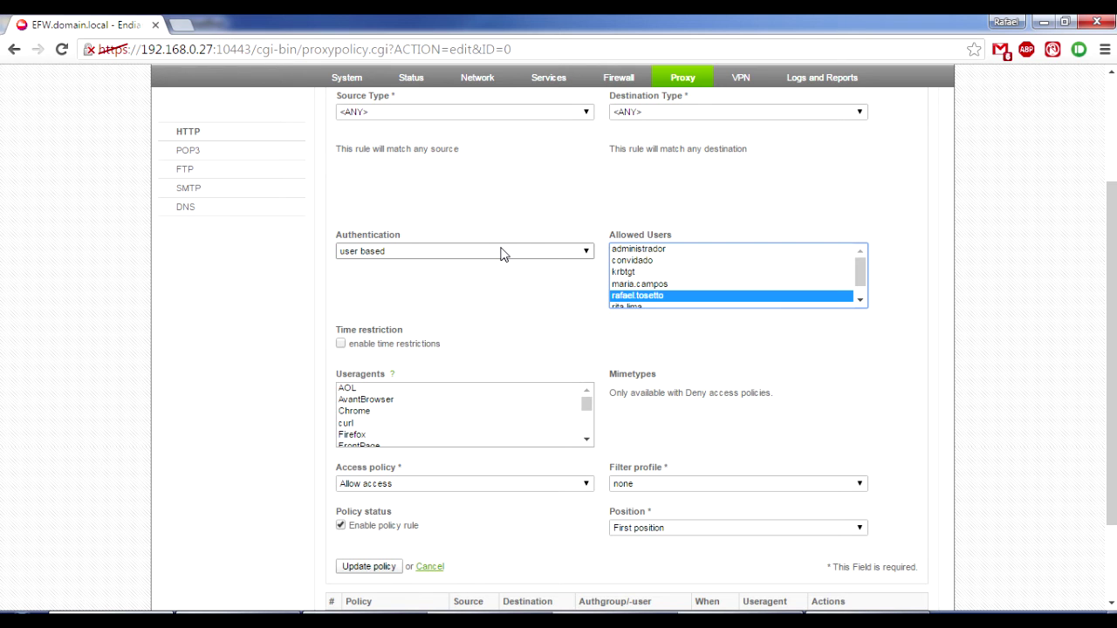
scroll(463, 357, down, 2)
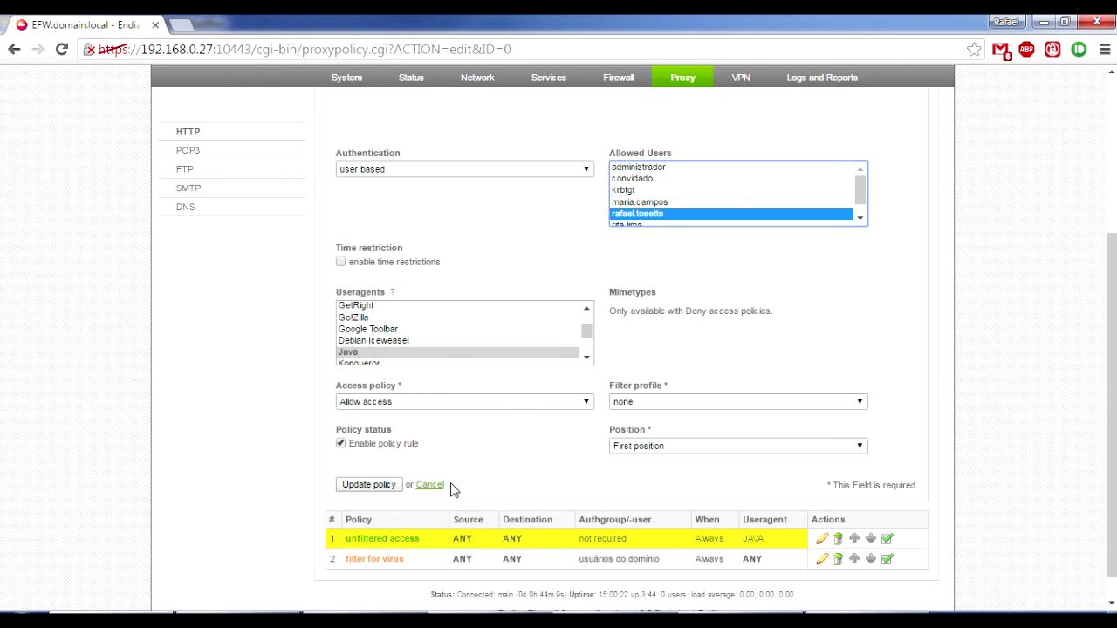
click(430, 485)
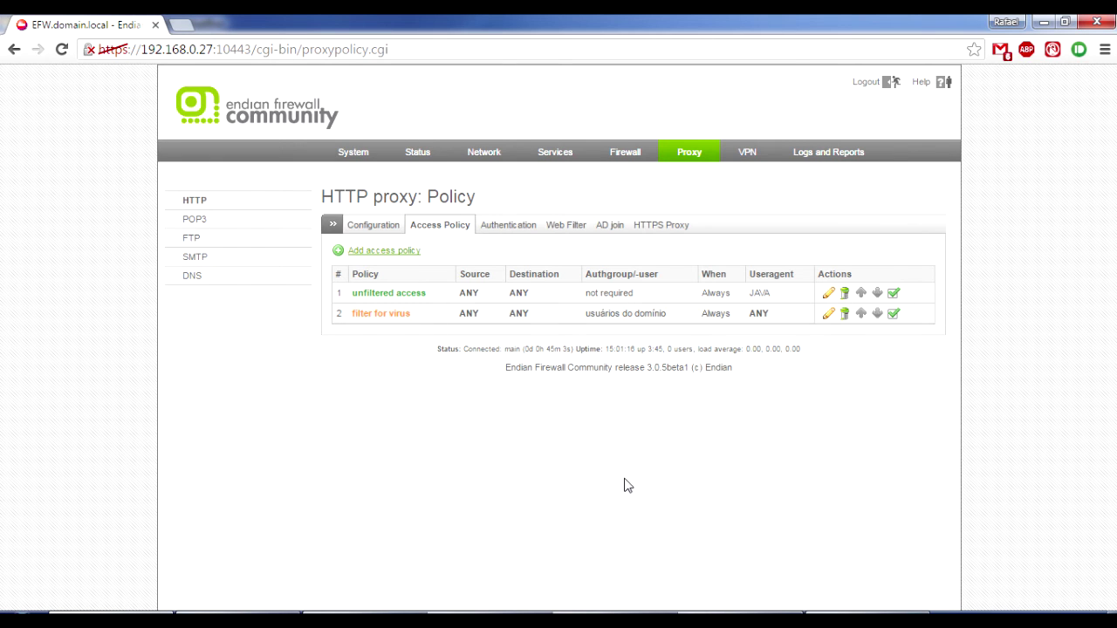
Start a new web filter profile named Geral with antivirus scanning enabled.
click(567, 227)
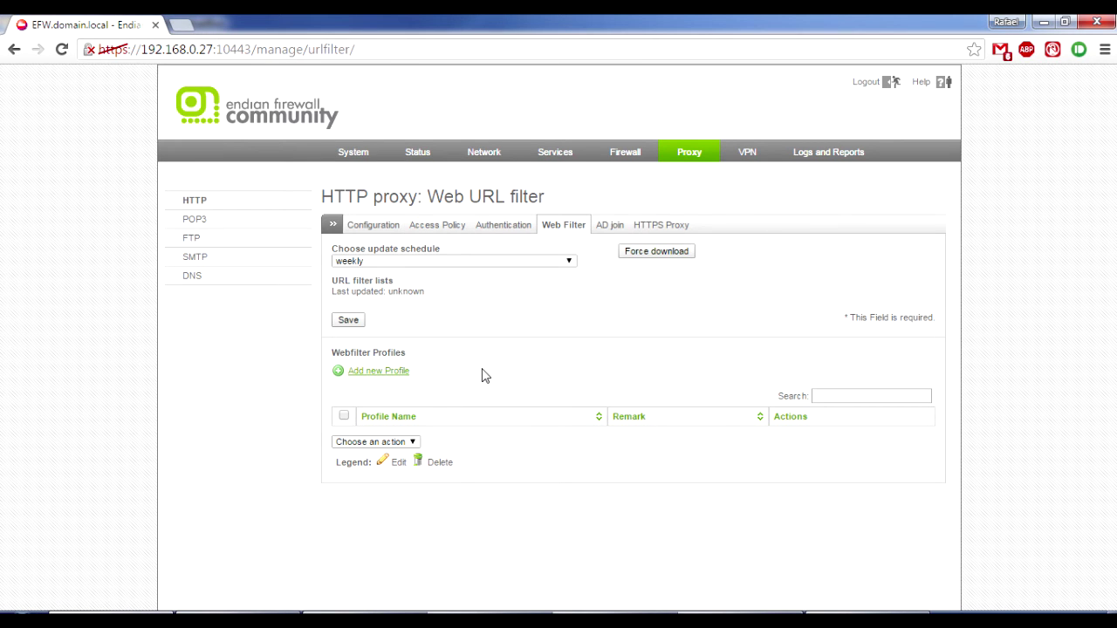
click(387, 375)
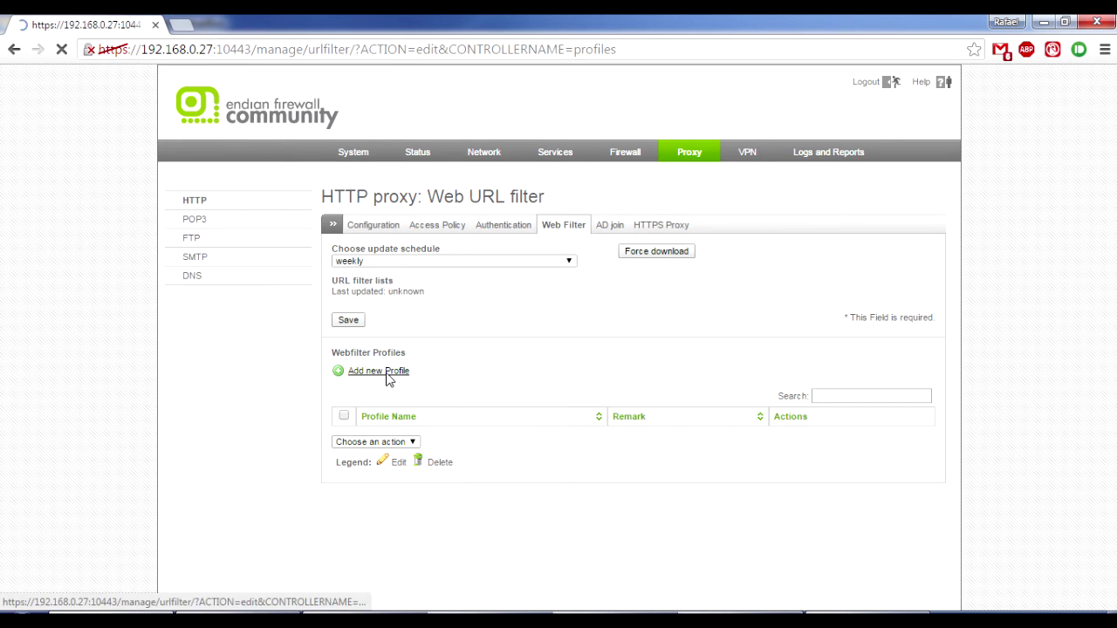
click(445, 302)
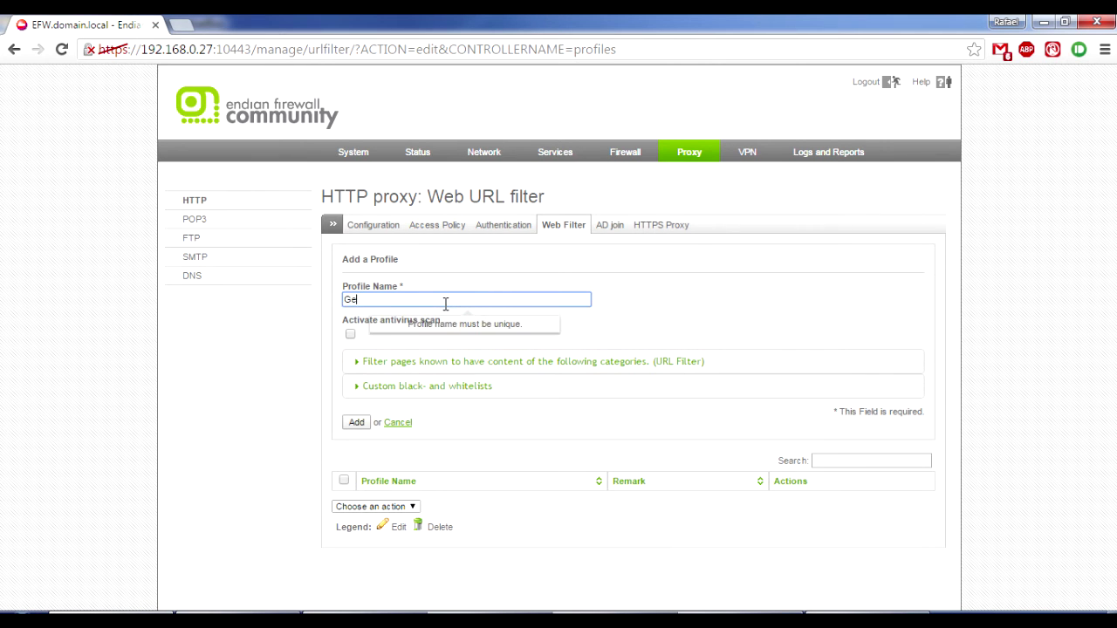
click(647, 286)
click(350, 334)
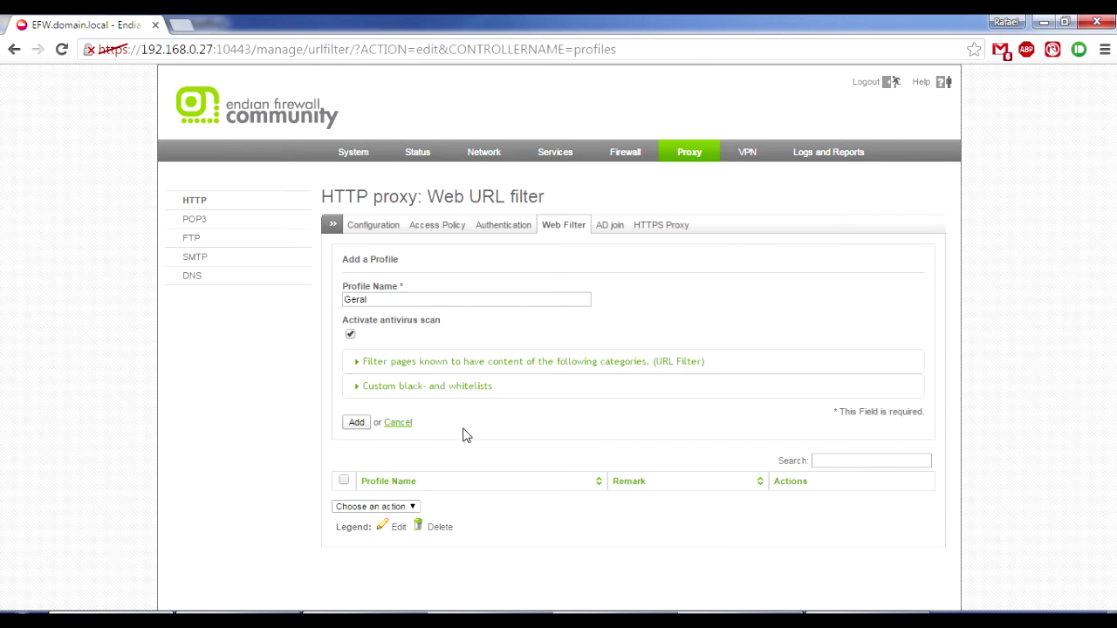
Browse the URL filter categories and block the Jobs category.
click(520, 367)
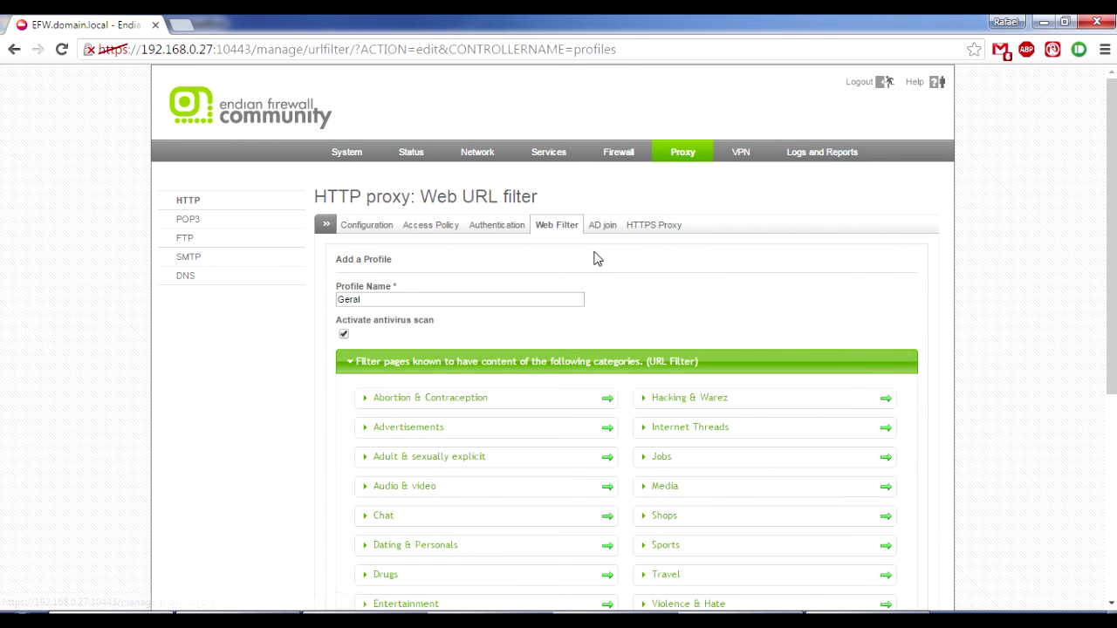
scroll(586, 242, down, 1)
scroll(586, 242, down, 1)
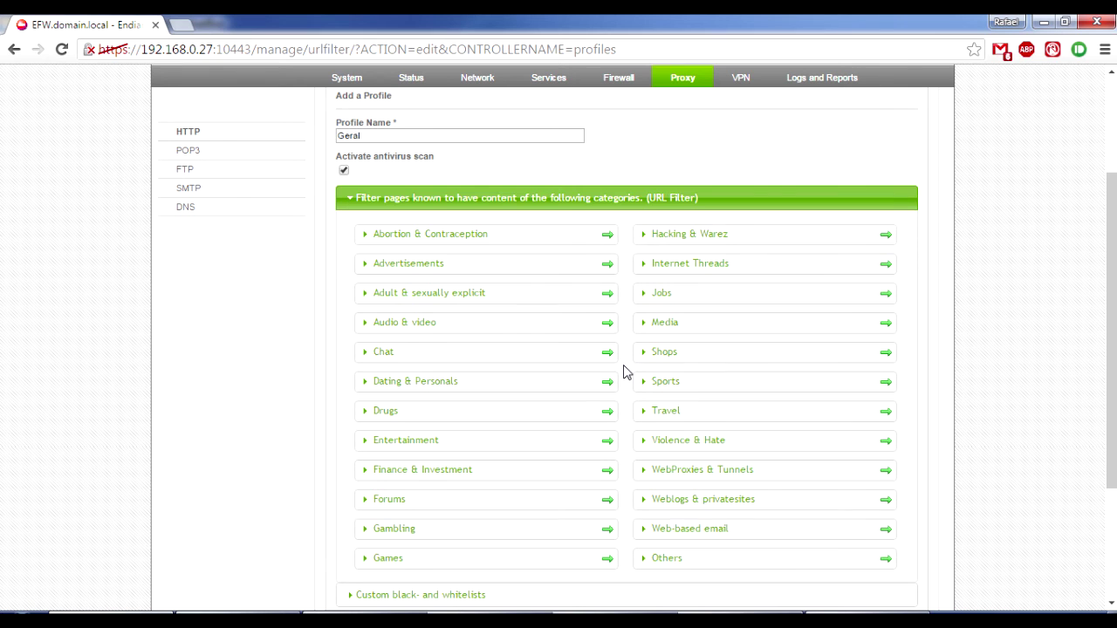
scroll(625, 373, down, 1)
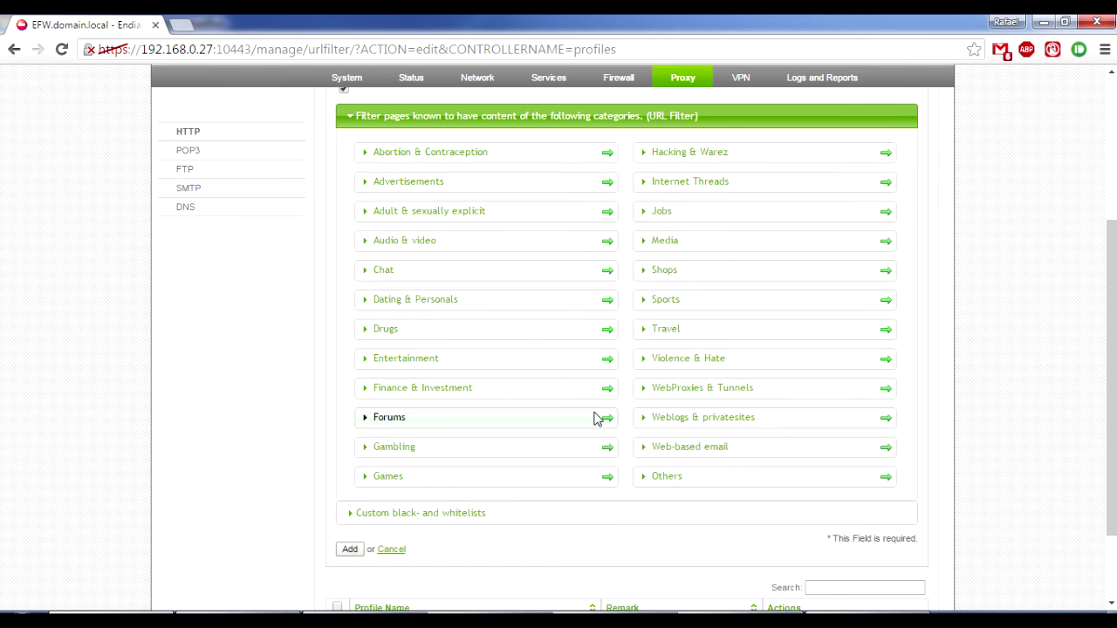
scroll(541, 241, up, 1)
scroll(541, 242, up, 1)
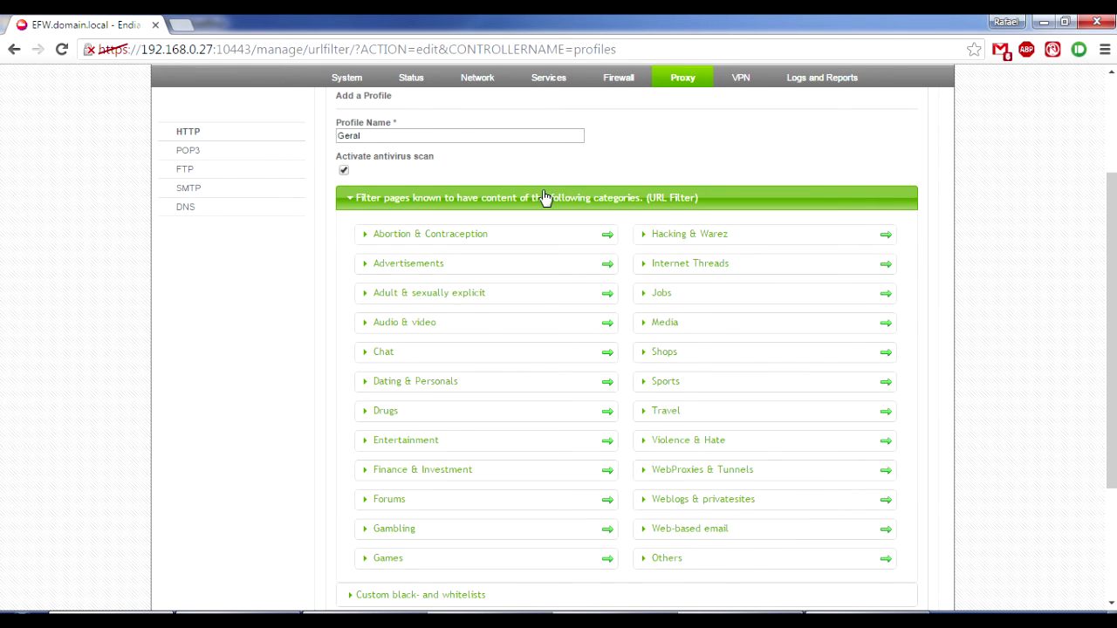
scroll(523, 197, up, 2)
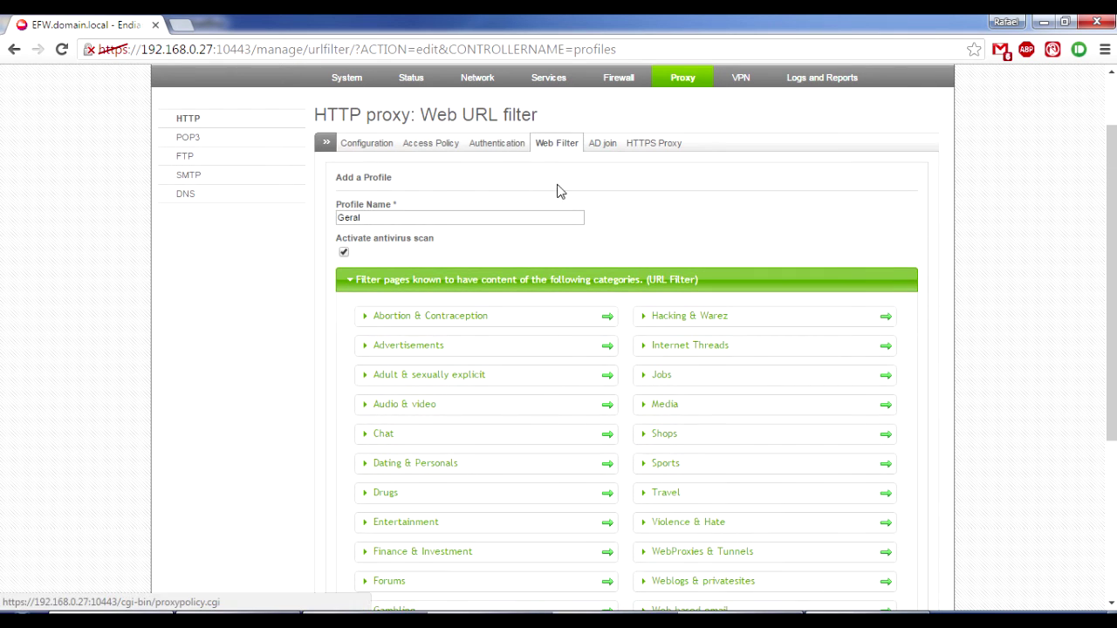
scroll(1047, 261, down, 2)
scroll(1043, 265, down, 2)
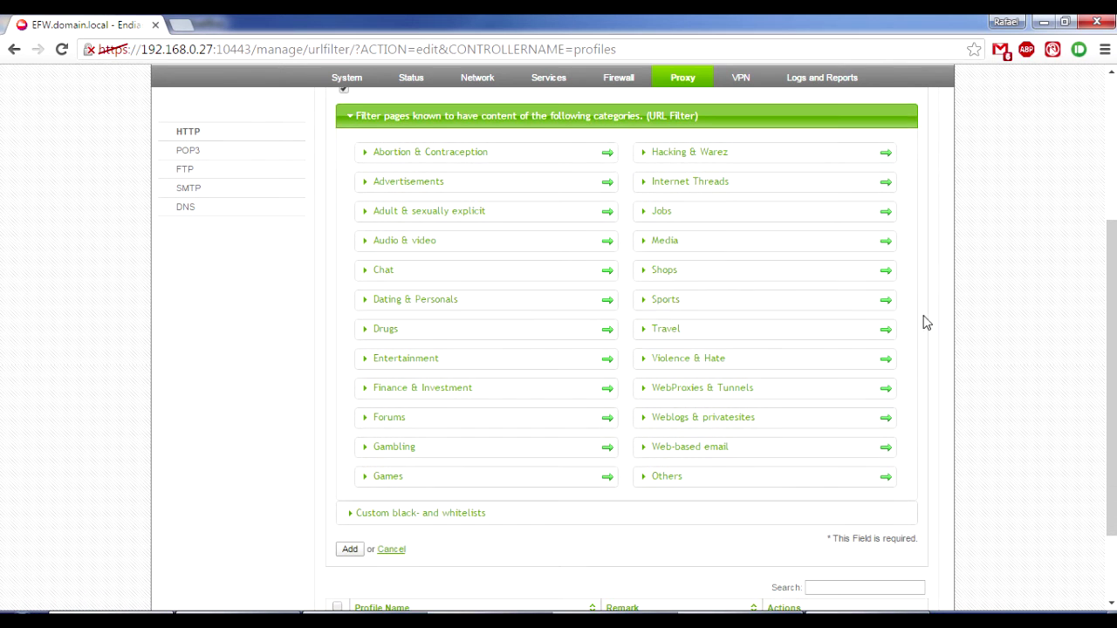
scroll(846, 312, up, 1)
scroll(842, 310, up, 1)
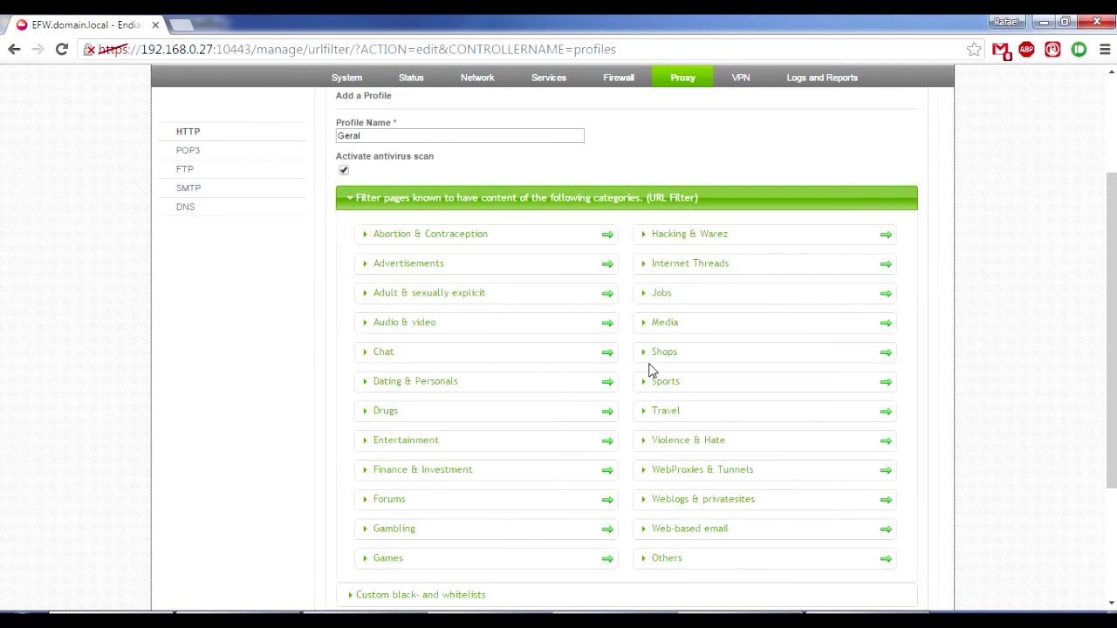
click(888, 297)
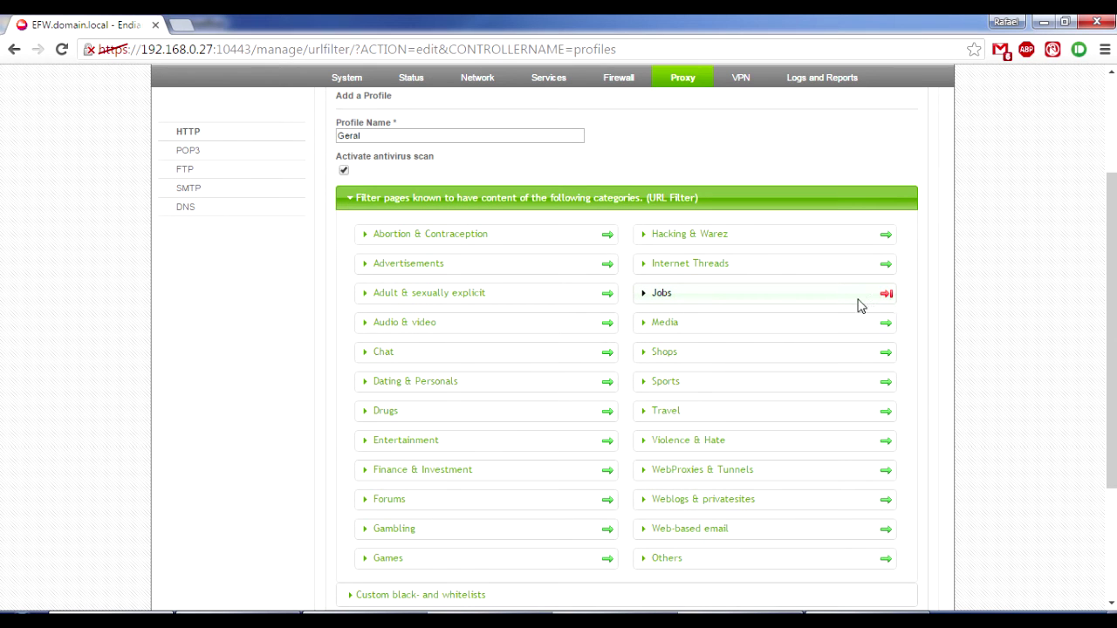
Expand and collapse the Jobs, Chat, Media, Audio & video and Adult categories, leaving all collapsed.
click(711, 300)
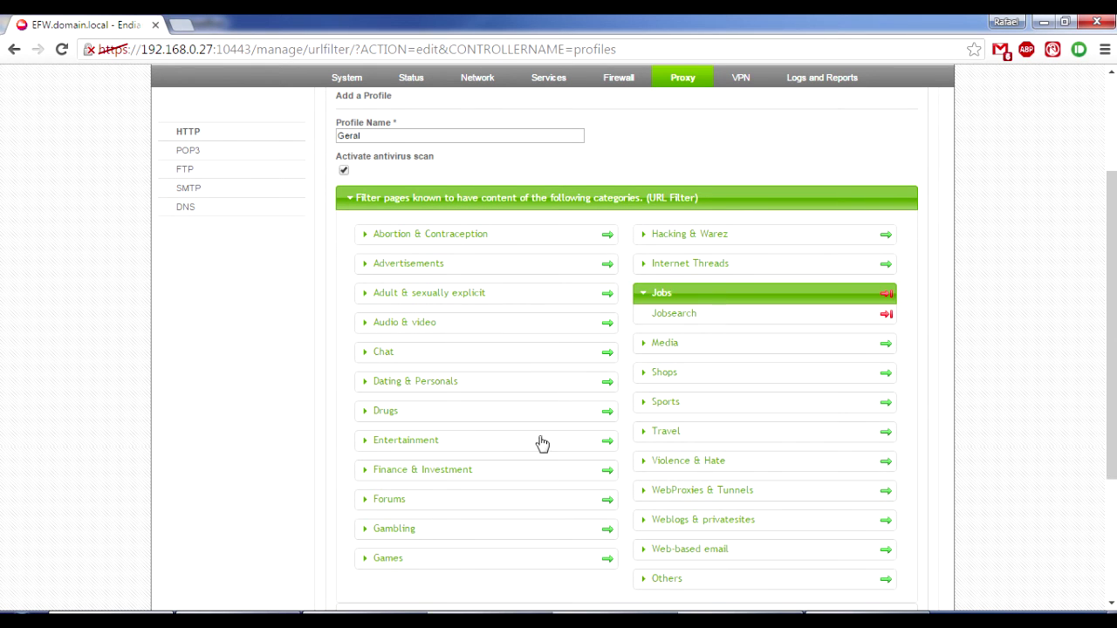
click(450, 361)
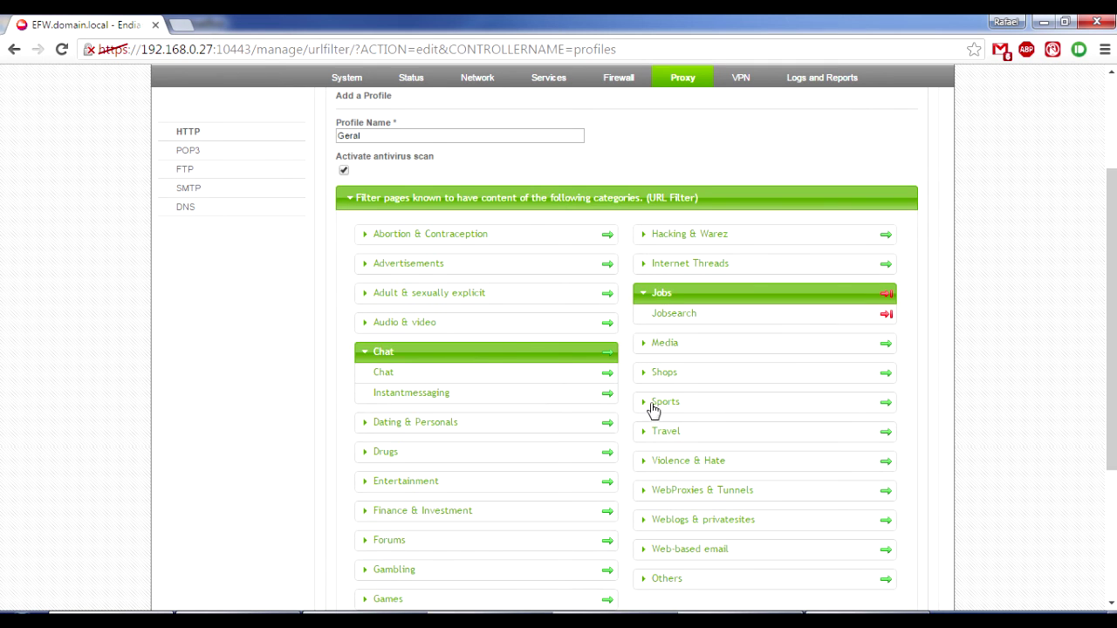
scroll(685, 375, down, 1)
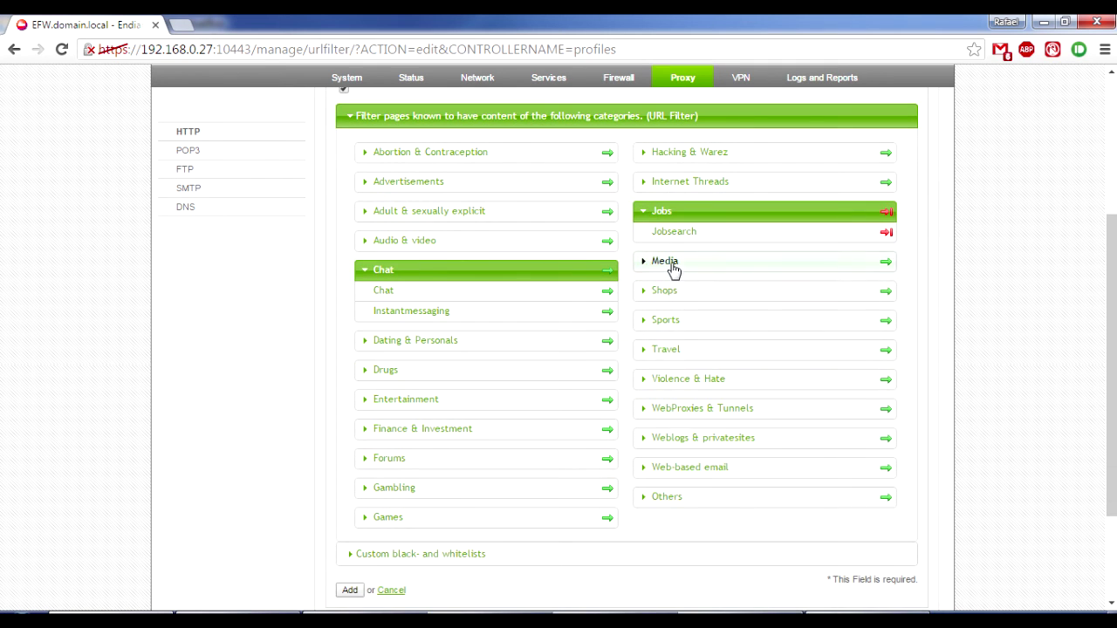
click(669, 265)
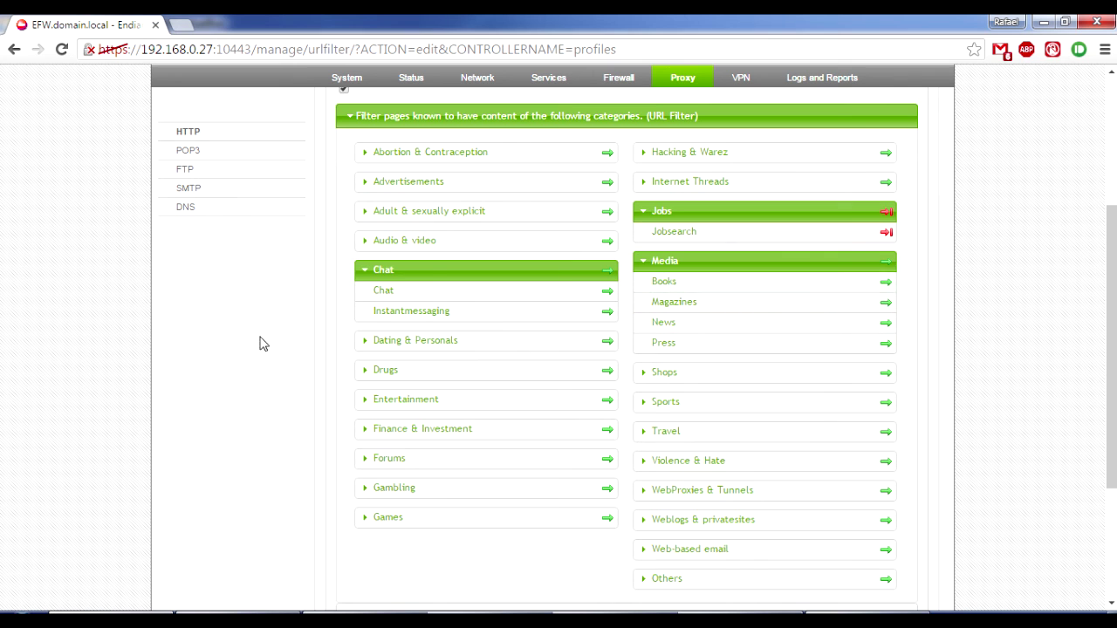
click(433, 272)
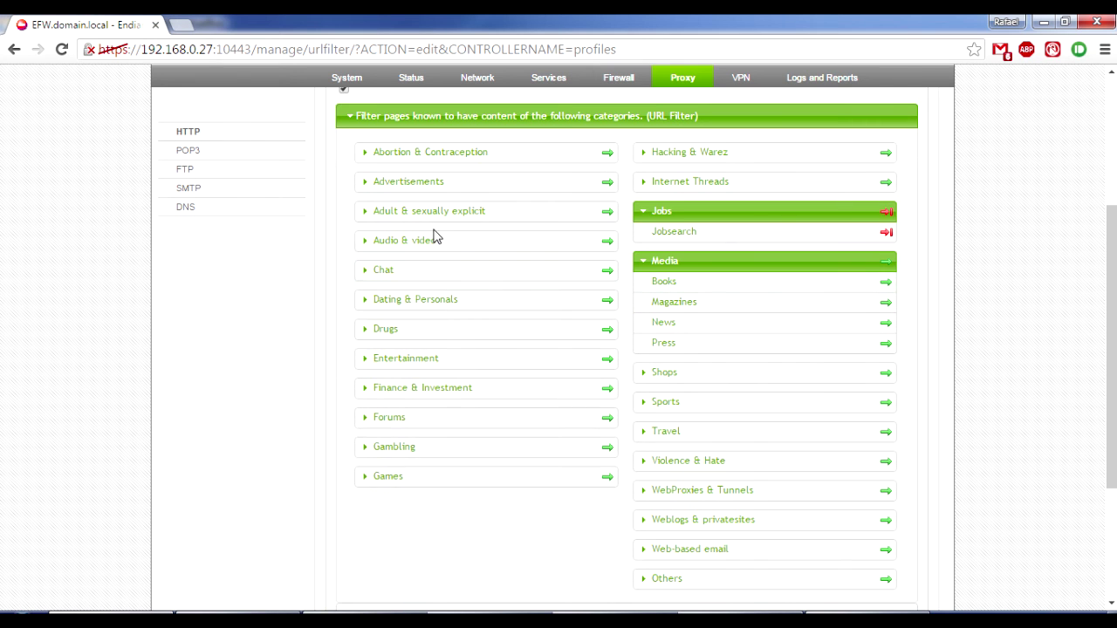
click(436, 240)
click(436, 241)
click(450, 217)
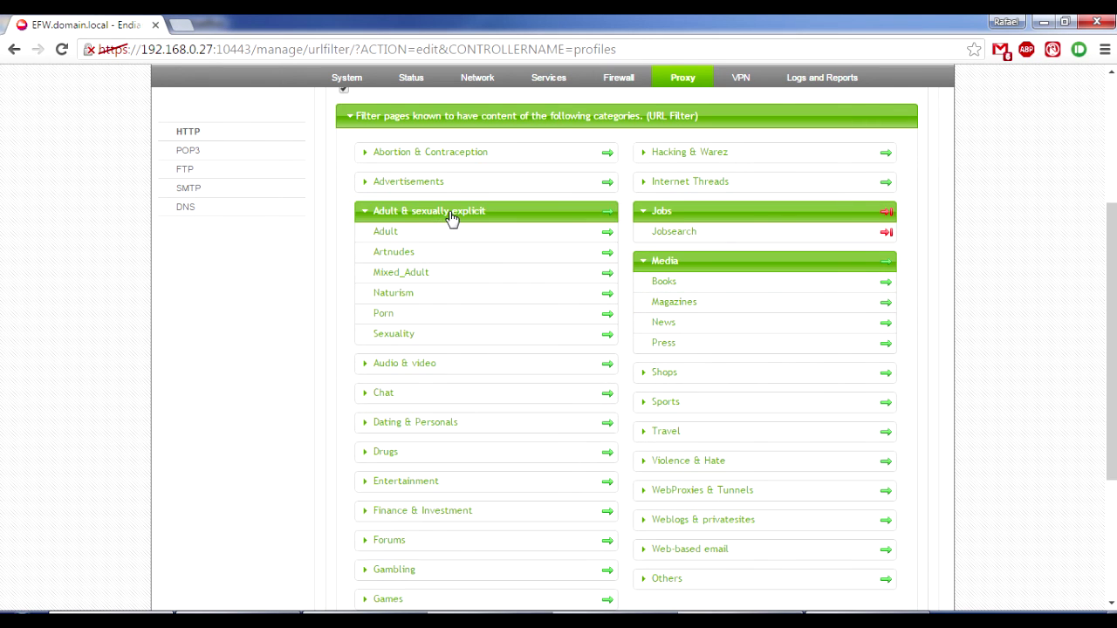
click(450, 217)
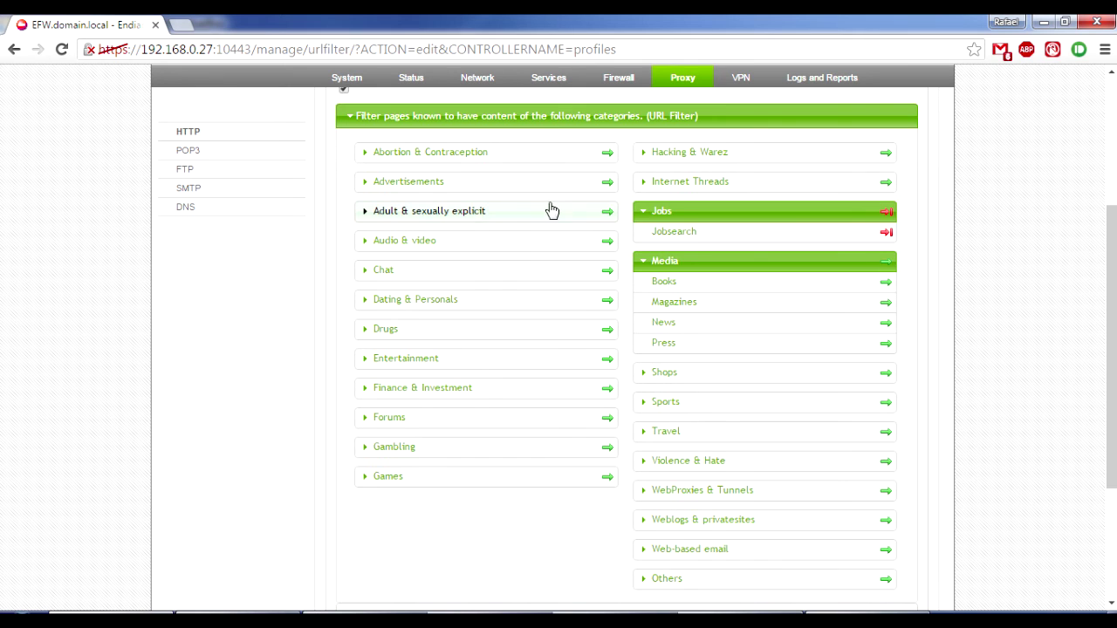
click(723, 264)
scroll(715, 357, up, 2)
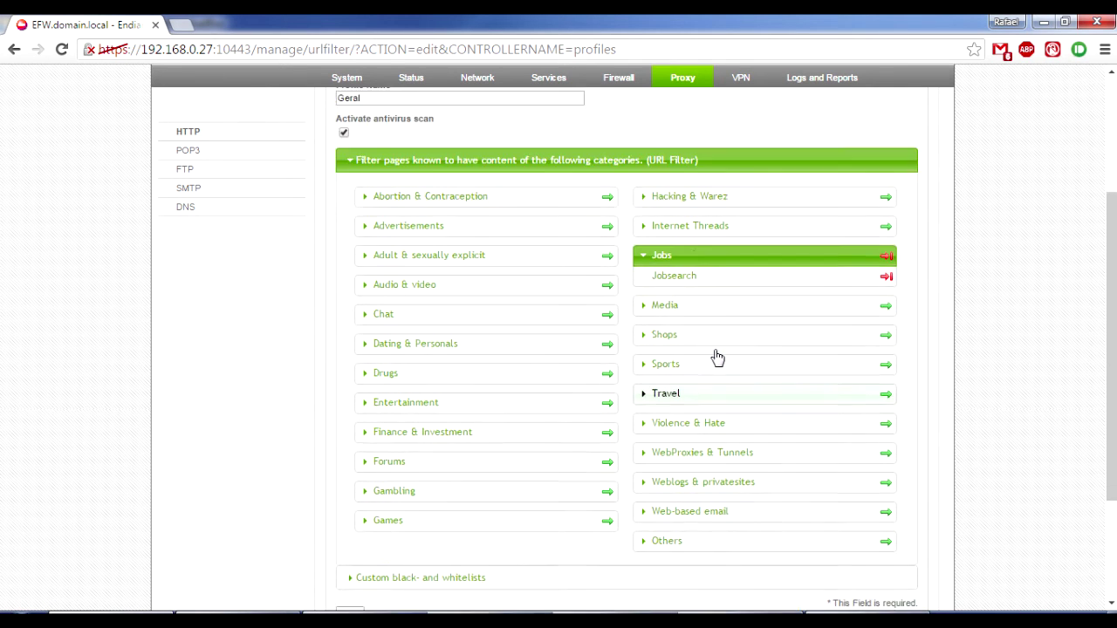
scroll(515, 343, down, 2)
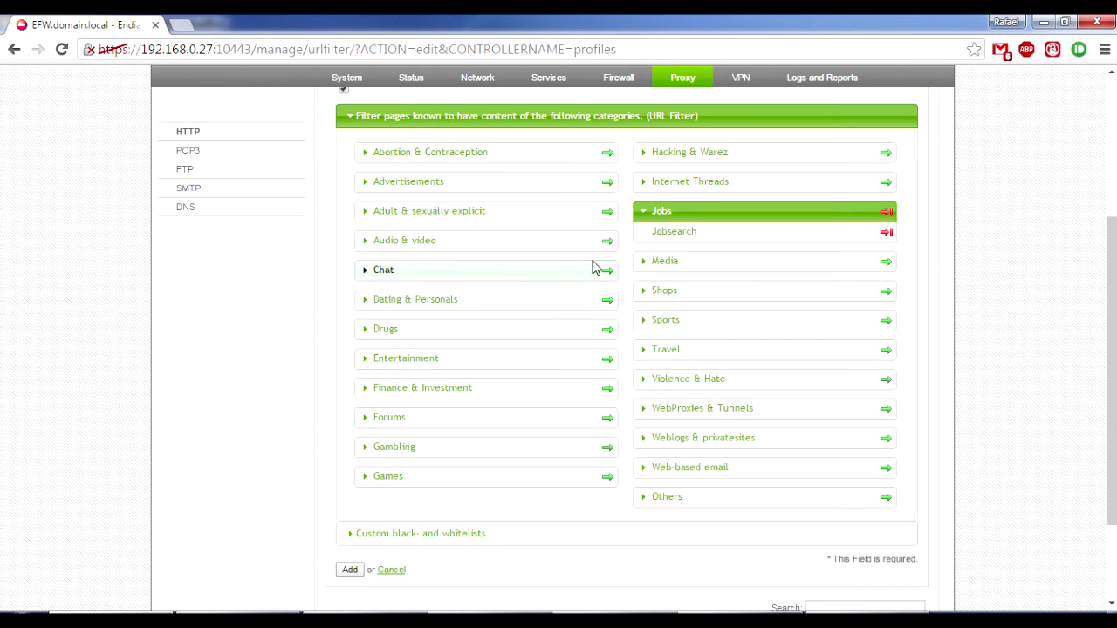
click(757, 215)
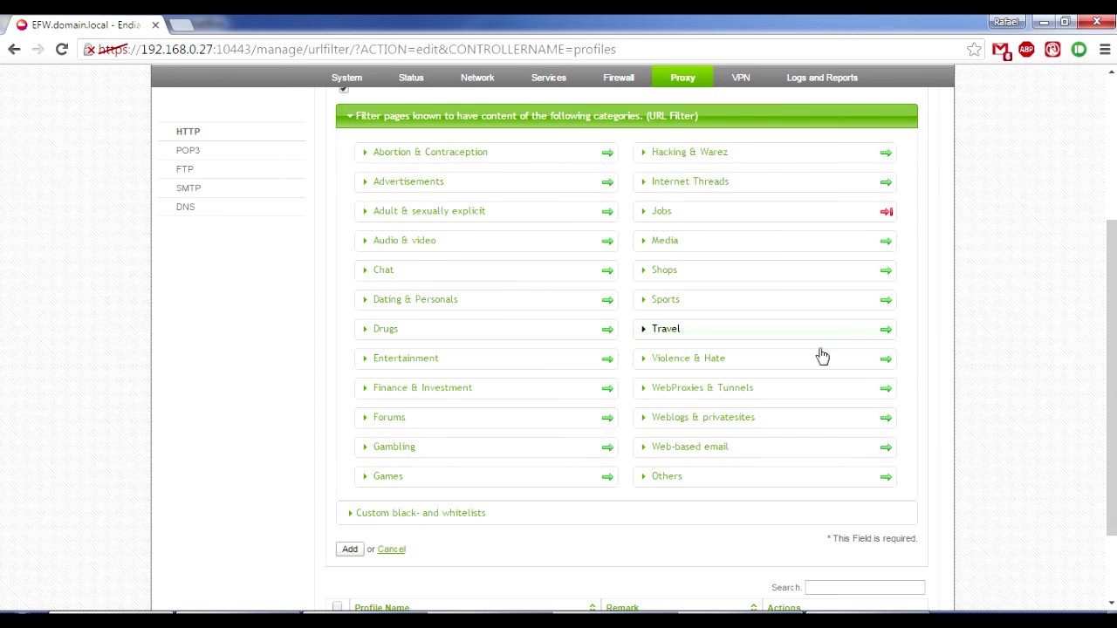
scroll(855, 408, down, 2)
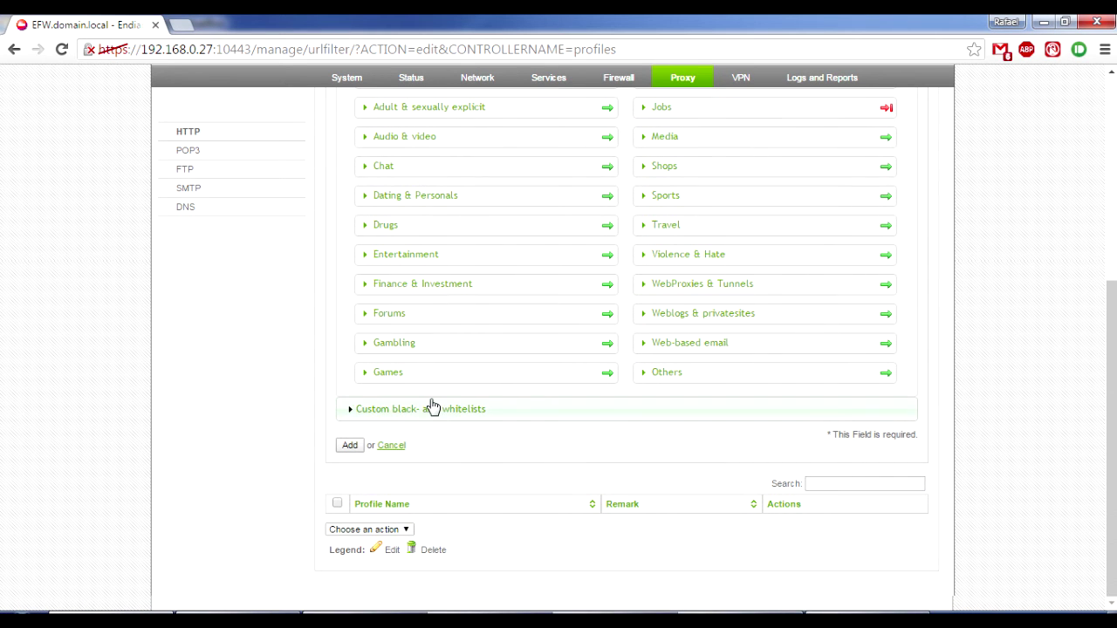
Expand Custom black- and whitelists and inspect the empty Allow and Block lists.
click(433, 410)
click(433, 469)
click(641, 456)
scroll(555, 476, down, 1)
scroll(555, 475, down, 1)
click(441, 411)
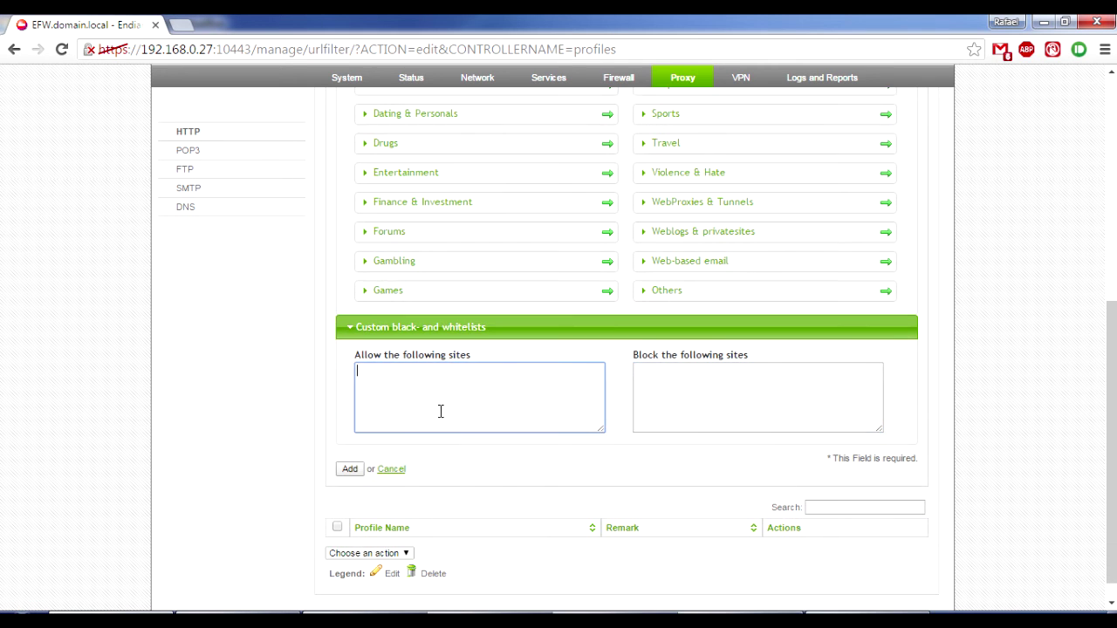
Check the allowed and blocked site lists again further down, leaving both empty.
scroll(462, 415, up, 1)
scroll(644, 273, up, 2)
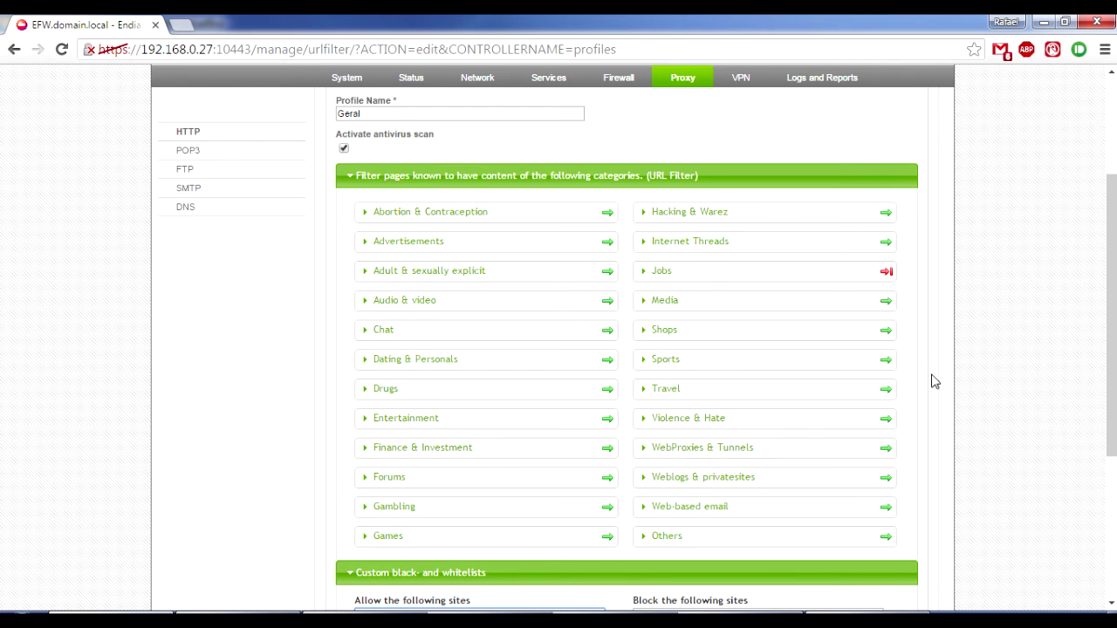
scroll(931, 377, down, 1)
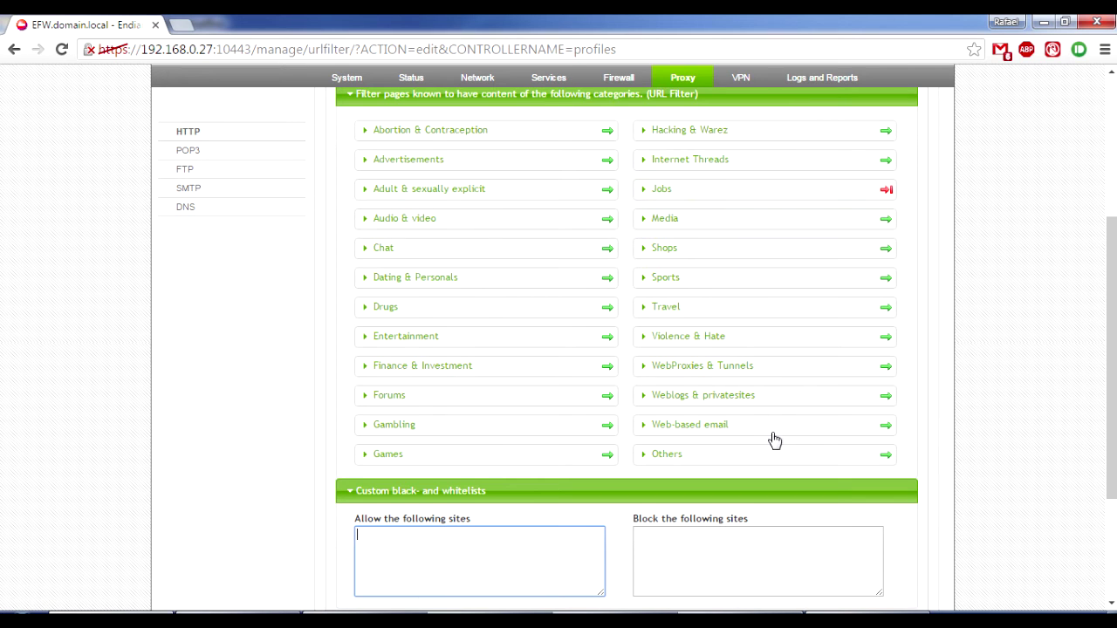
click(500, 566)
scroll(723, 205, down, 2)
click(695, 382)
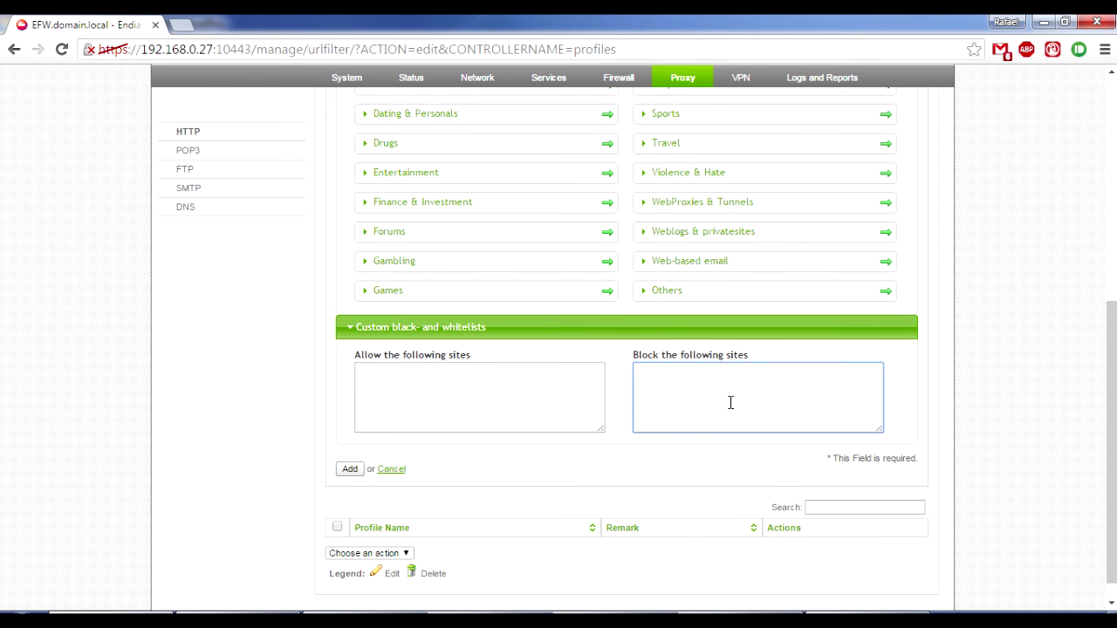
scroll(663, 428, down, 1)
Save and apply the Geral profile, keep weekly updates, and force the URL filter list download.
click(349, 445)
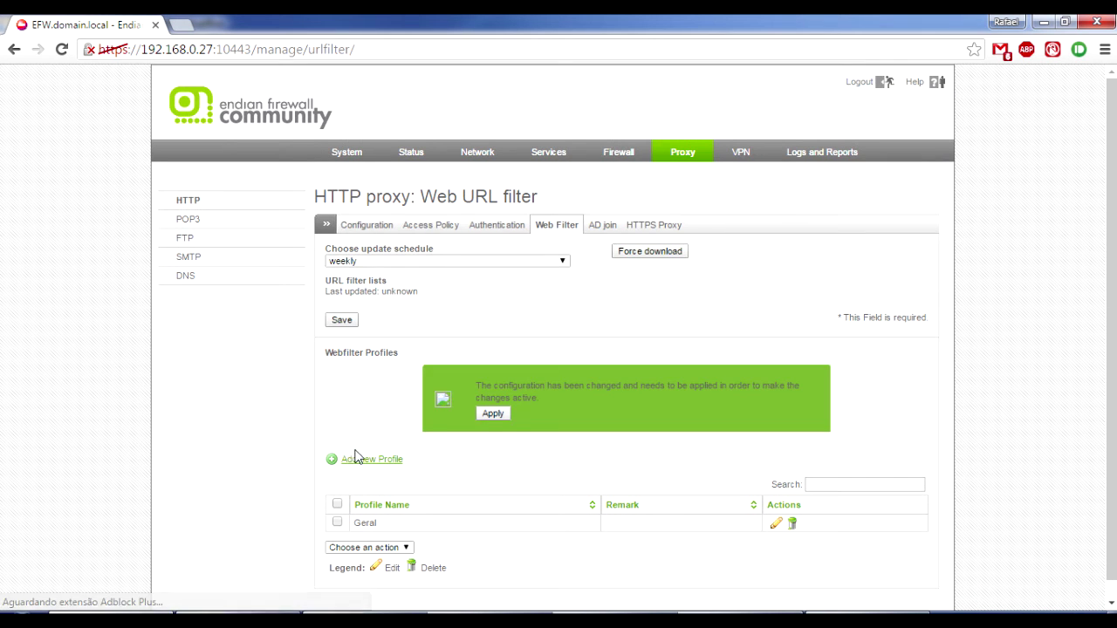
click(488, 414)
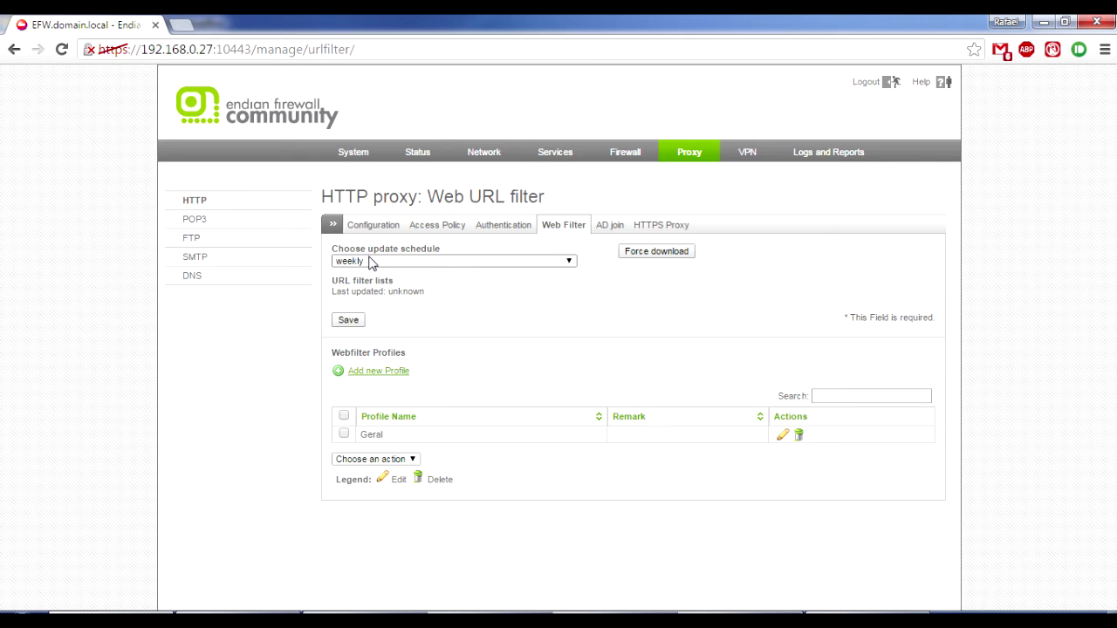
click(411, 265)
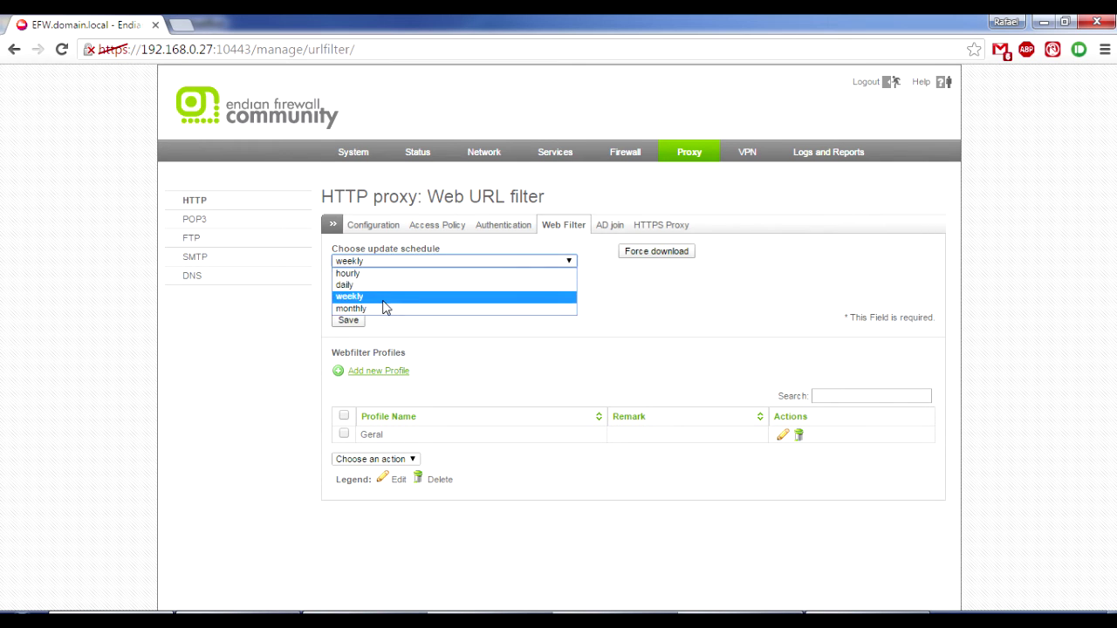
click(386, 298)
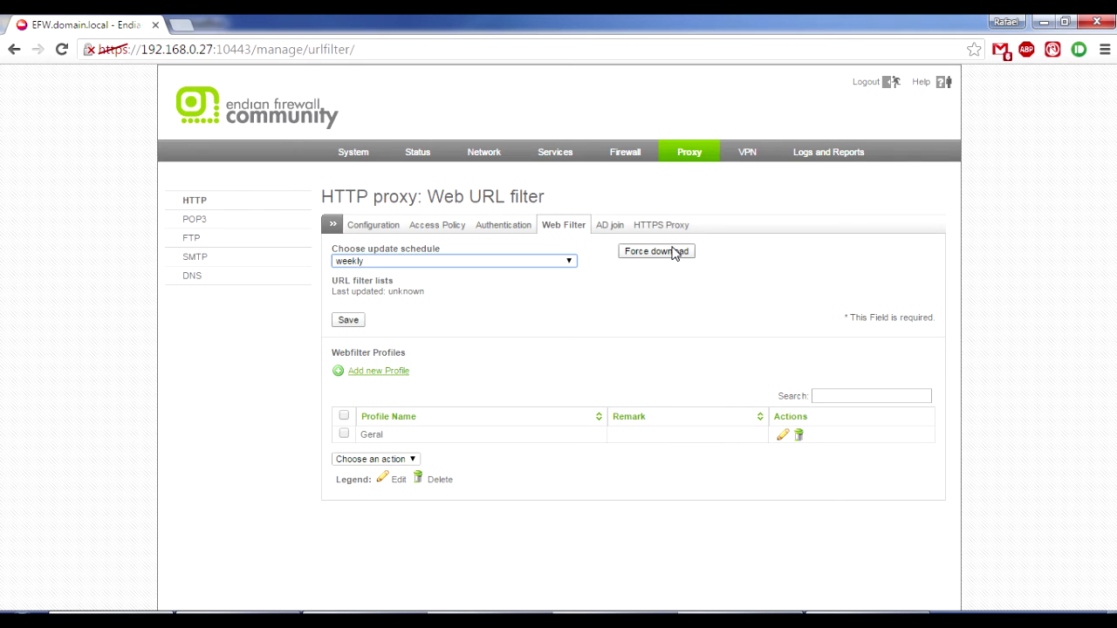
click(672, 253)
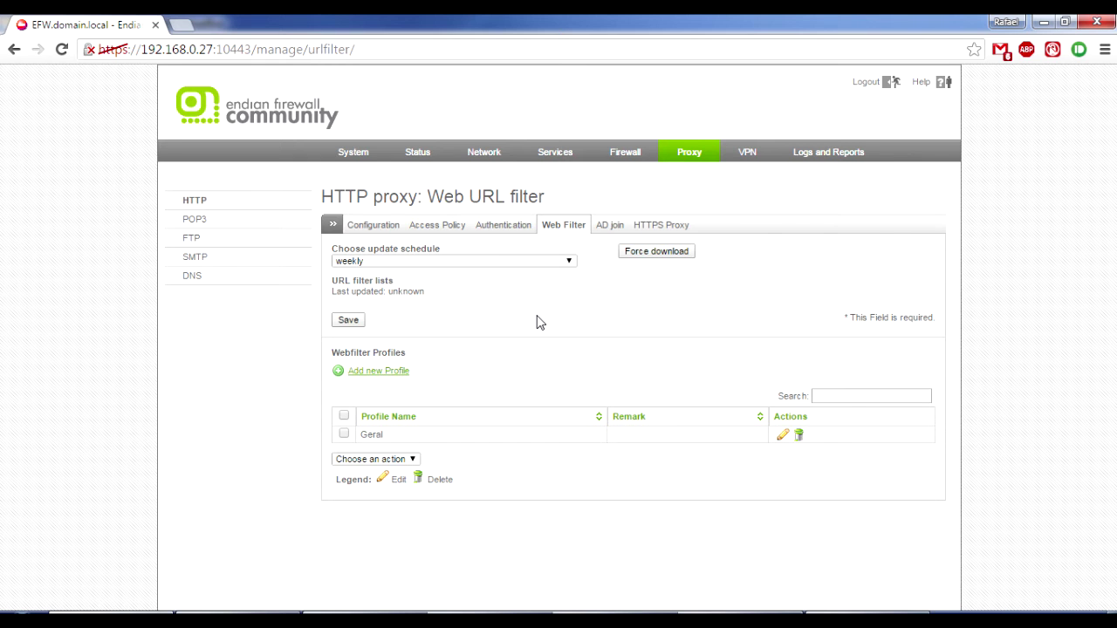
click(674, 255)
Log off the current user on the Windows 7 client VM.
mouse_move(619, 609)
click(637, 554)
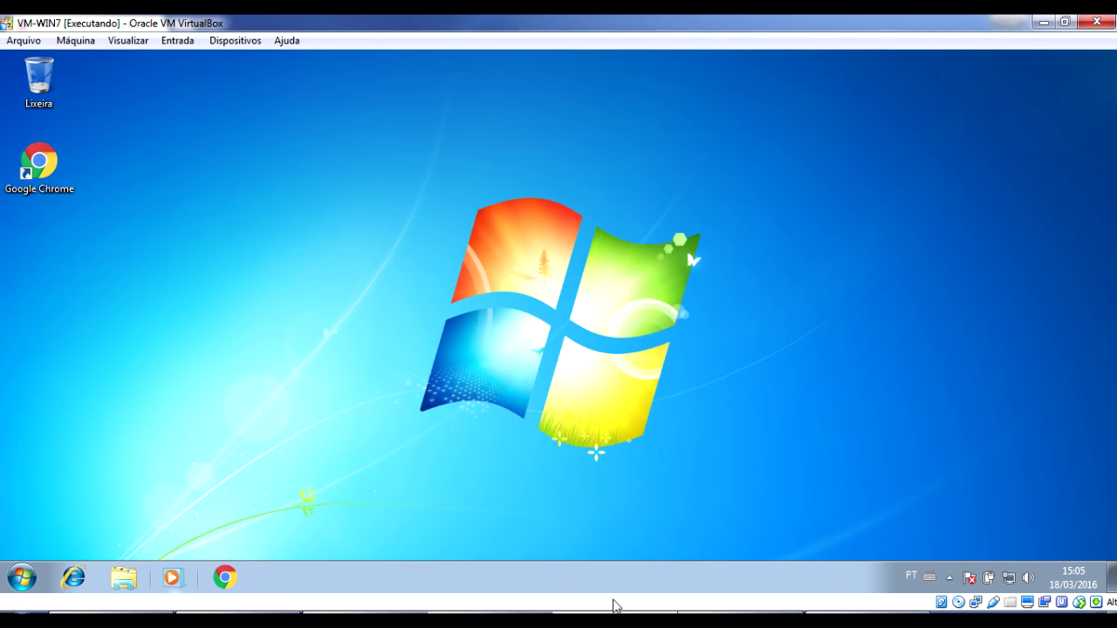
click(9, 581)
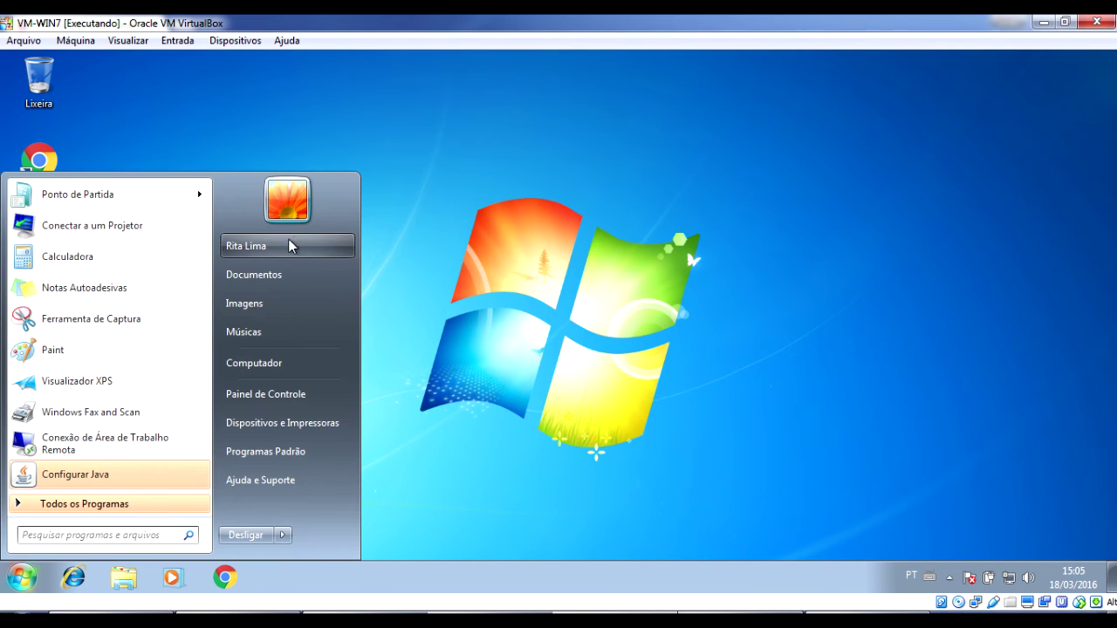
click(717, 379)
click(23, 579)
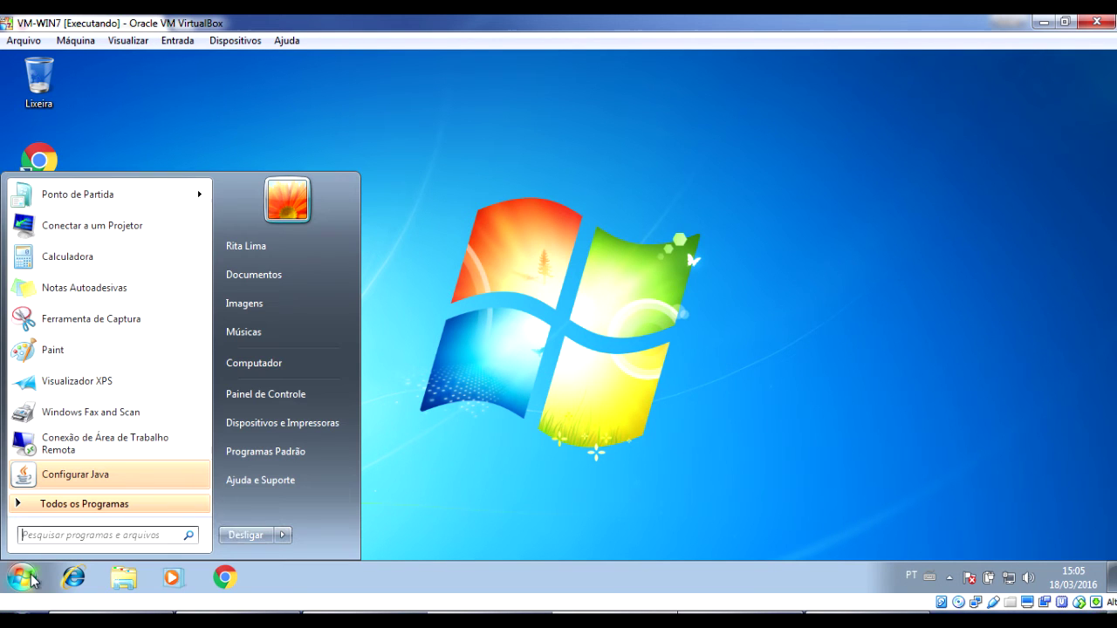
click(281, 535)
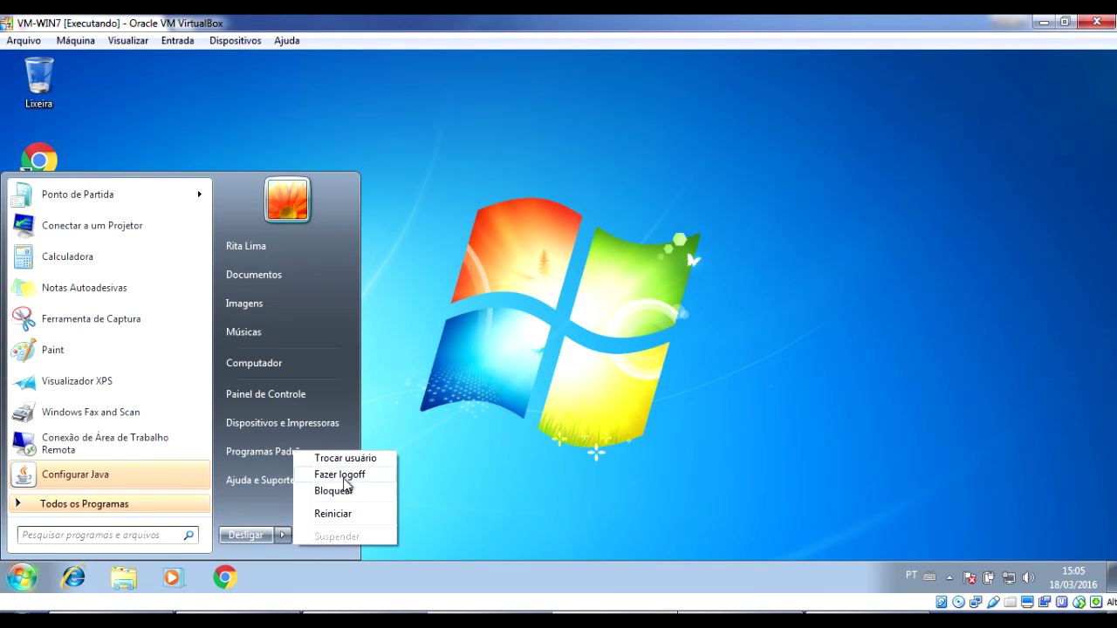
click(345, 476)
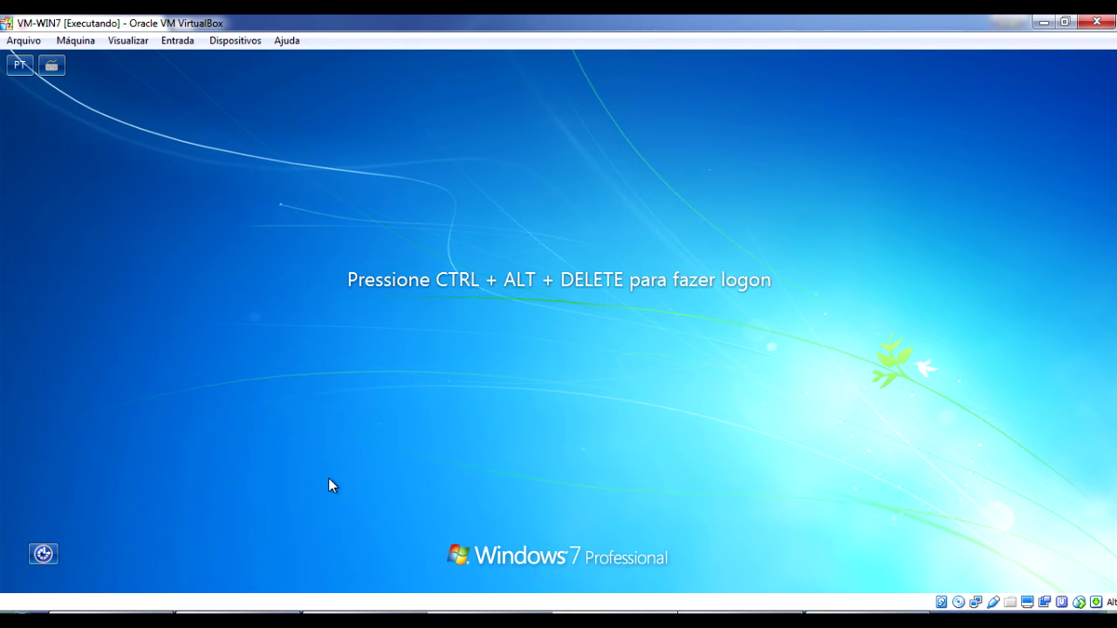
Log back on as a different domain user, entering that account's username and password.
key(ctrl+alt+Delete)
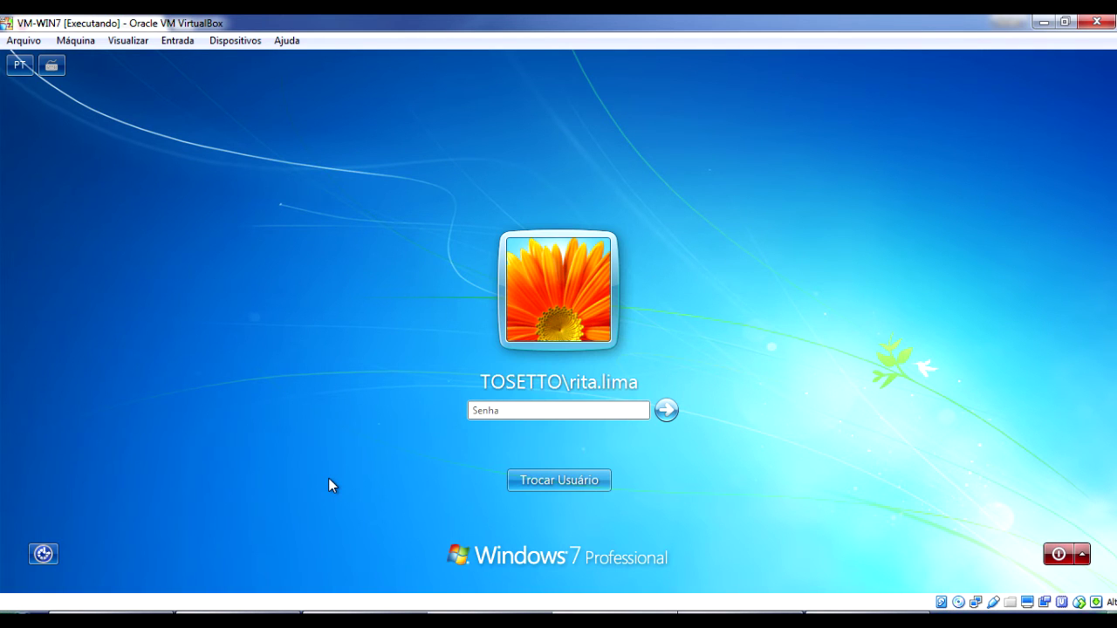
click(553, 479)
click(627, 381)
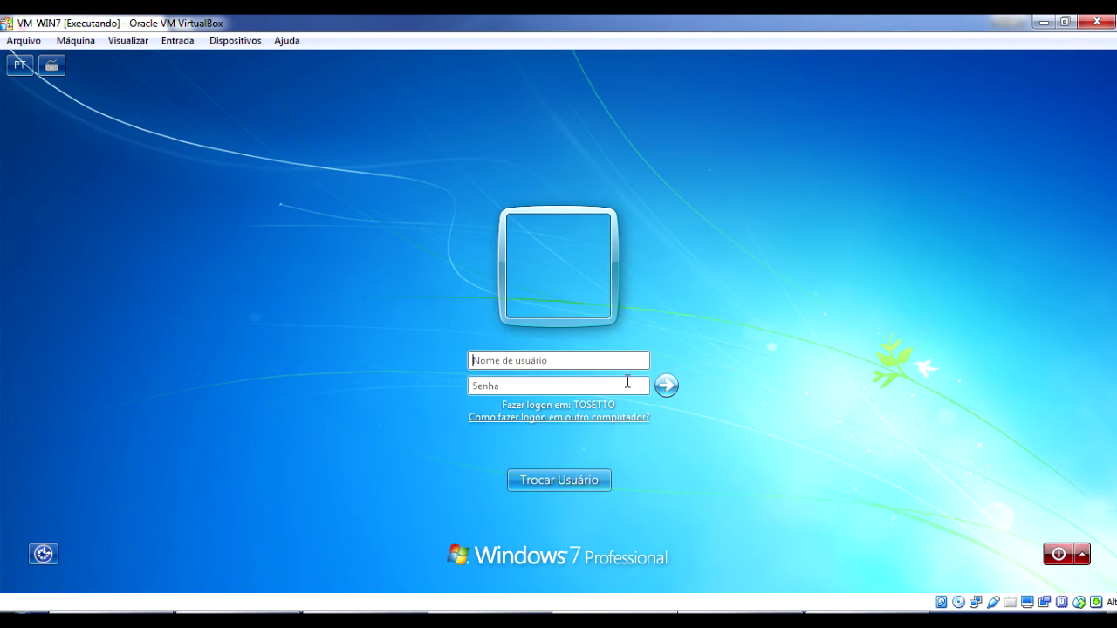
key(Tab)
text(********)
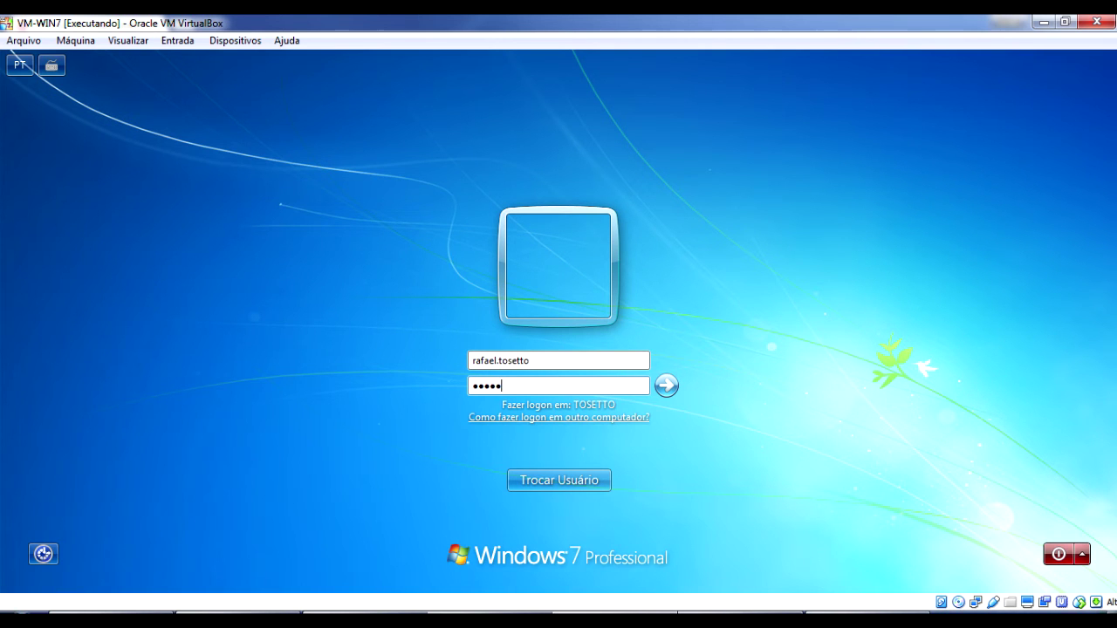
key(Return)
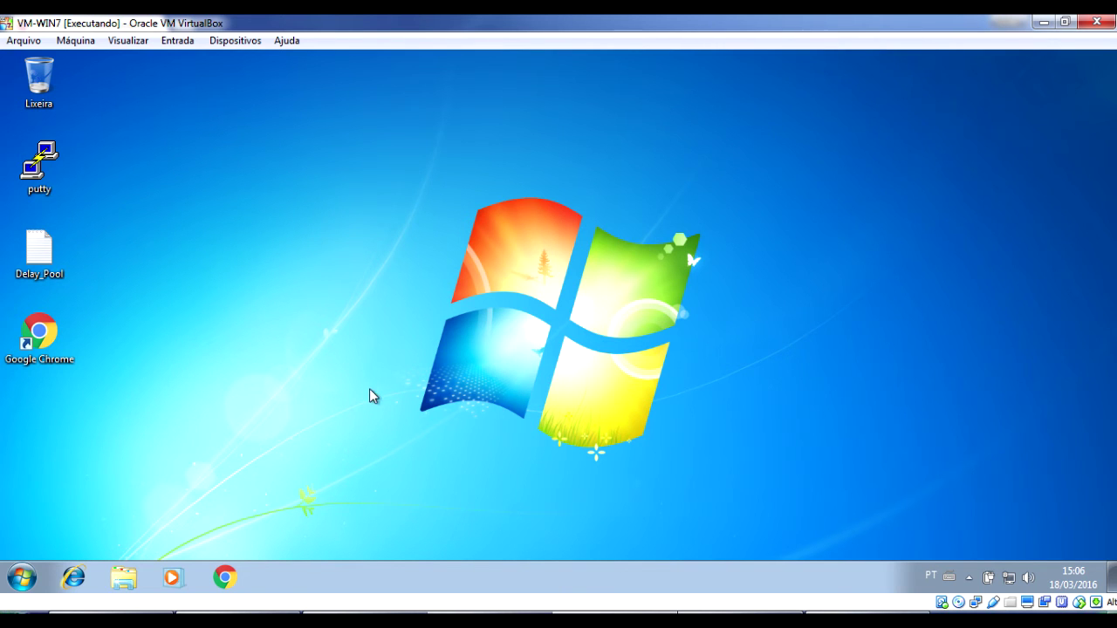
Launch Chrome from the taskbar and select the current URL in its address bar.
click(226, 576)
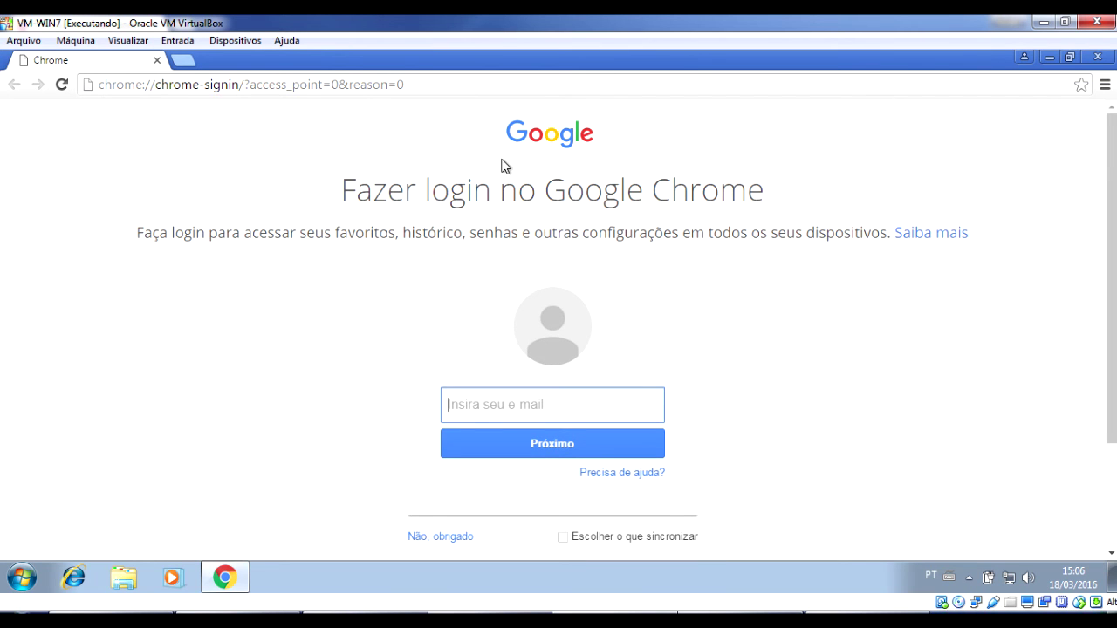
click(588, 91)
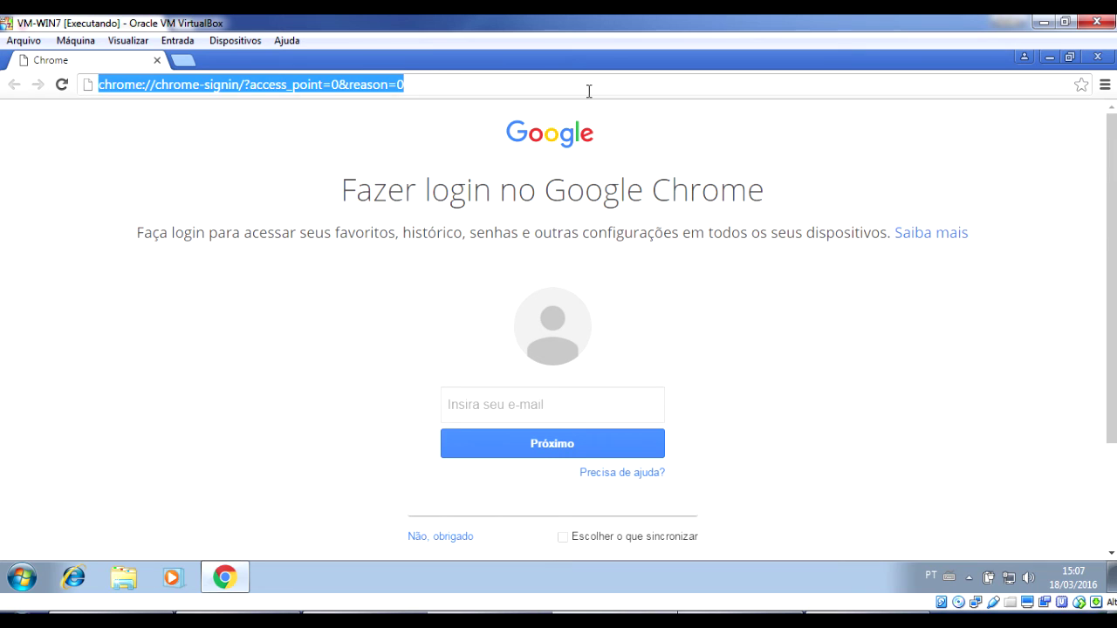
text(www.vagas.c)
key(Return)
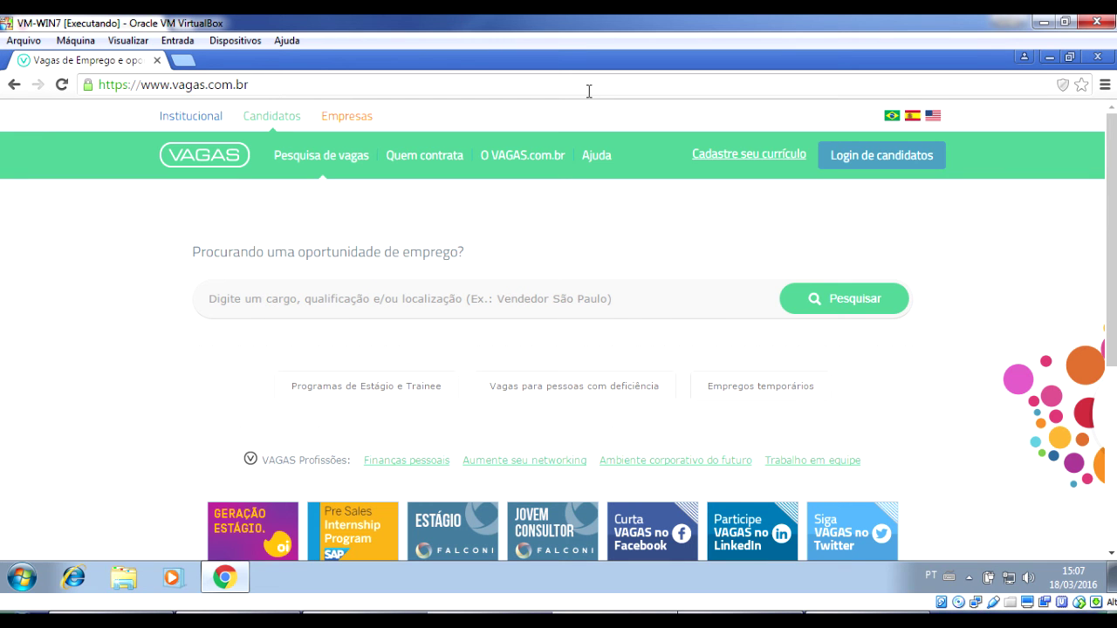
click(588, 90)
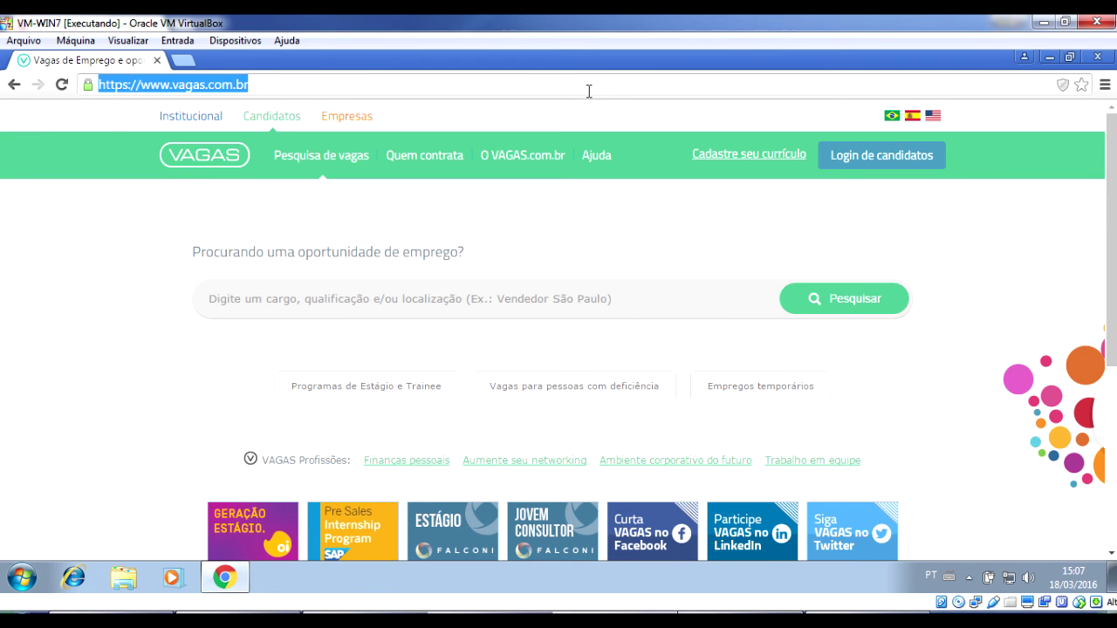
text(infoj)
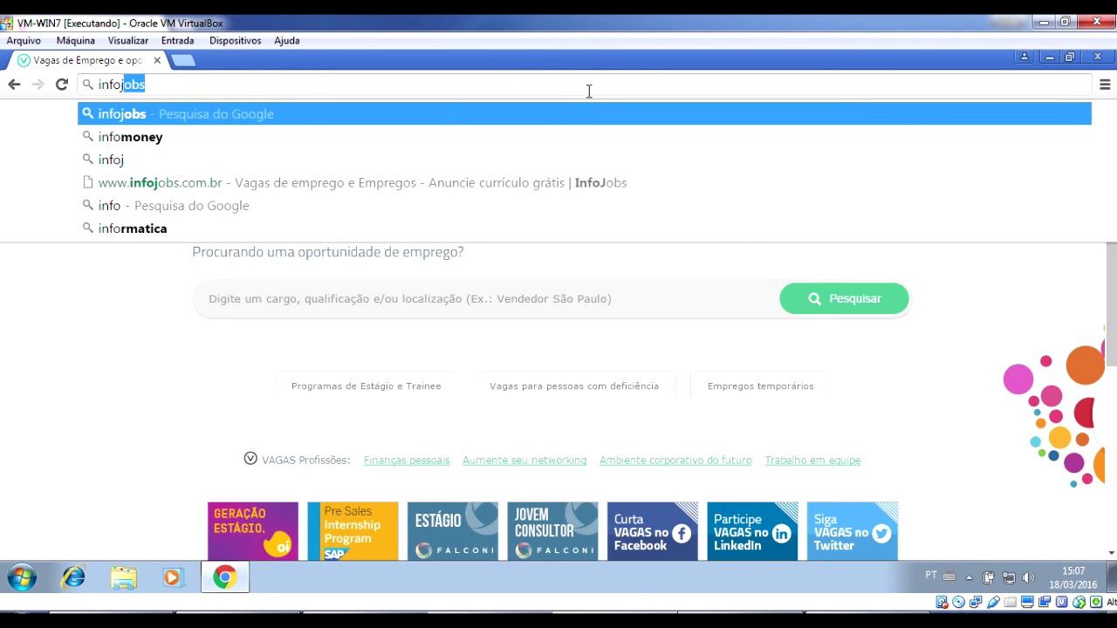
key(Return)
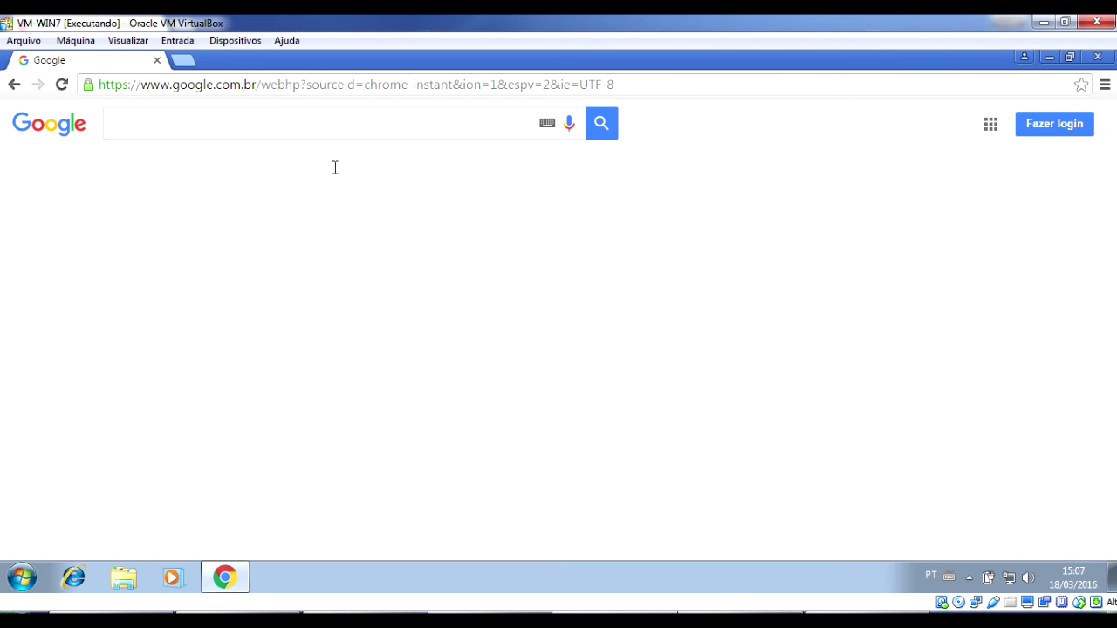
Open the InfoJobs search result, then start a new proxy access policy under Access Policy.
click(289, 387)
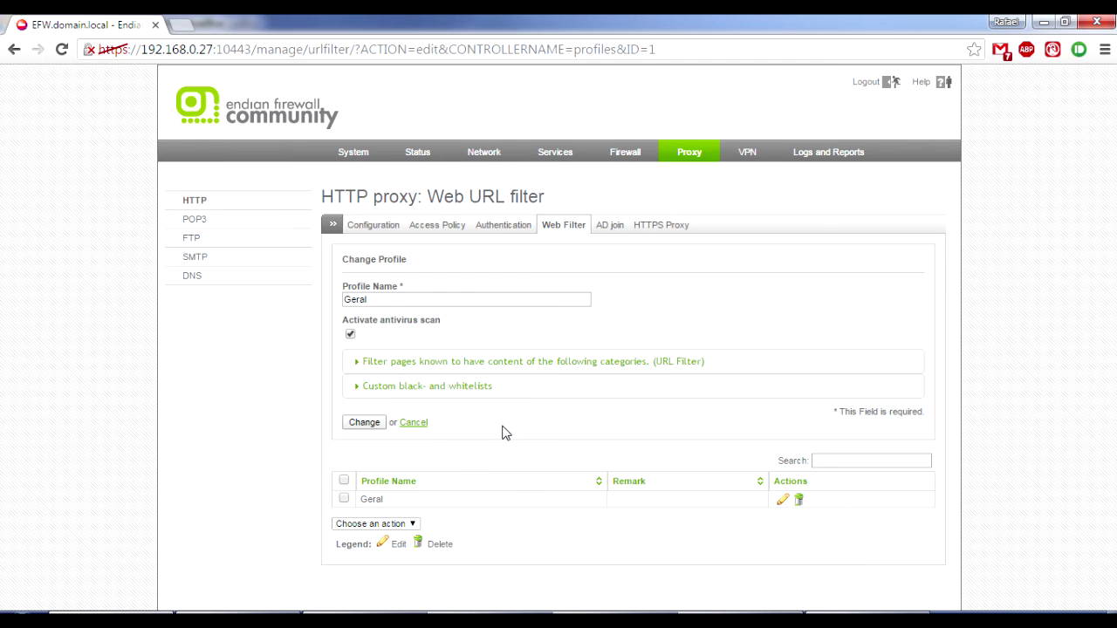
click(572, 227)
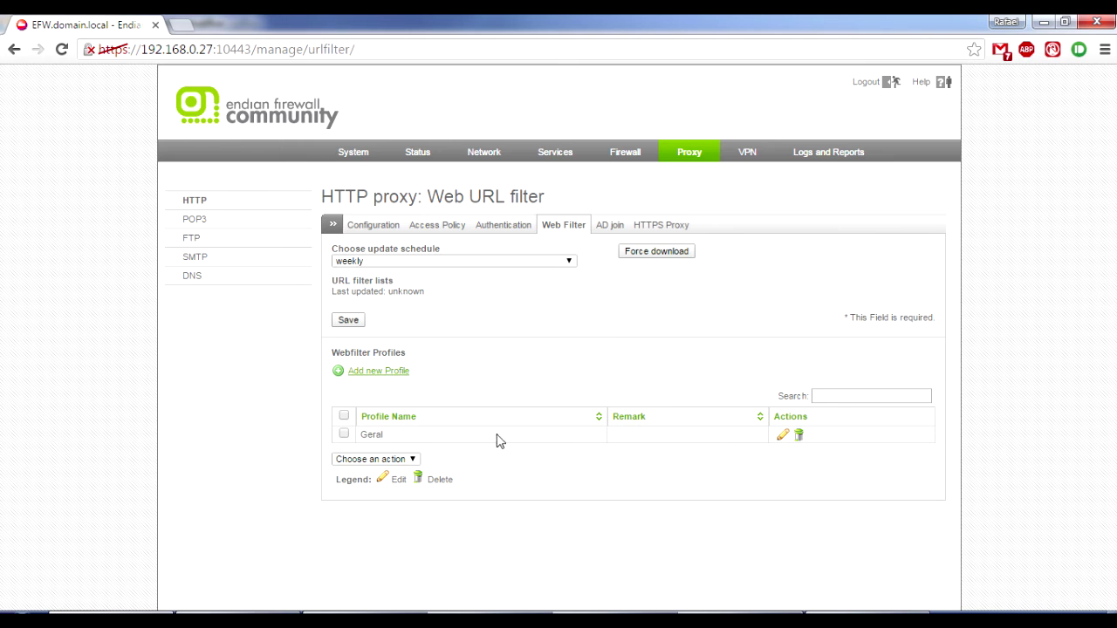
click(432, 231)
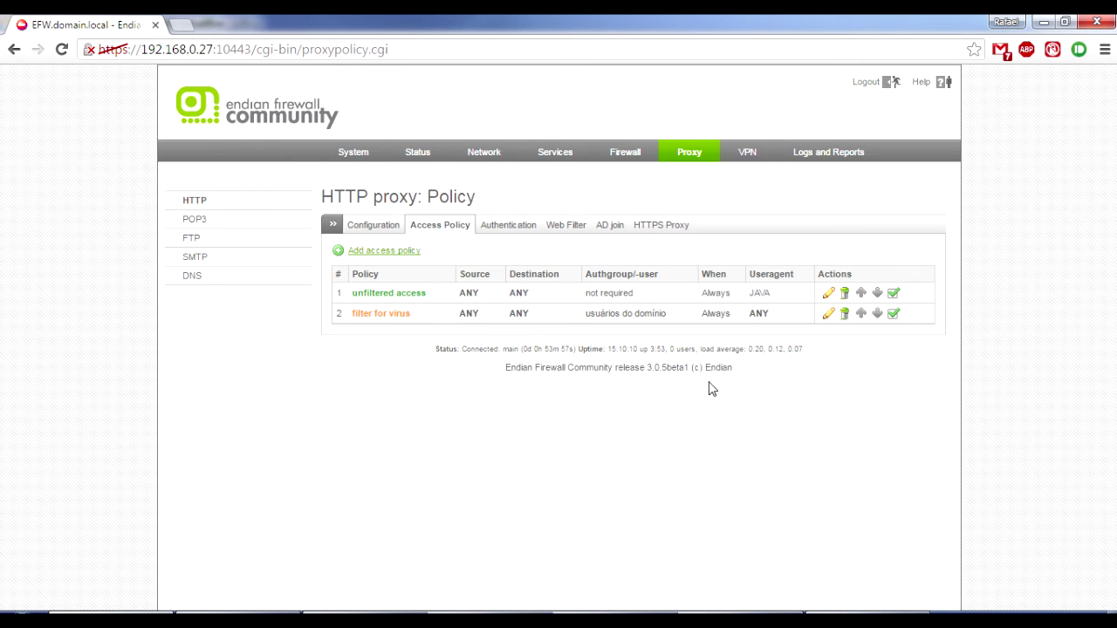
click(397, 253)
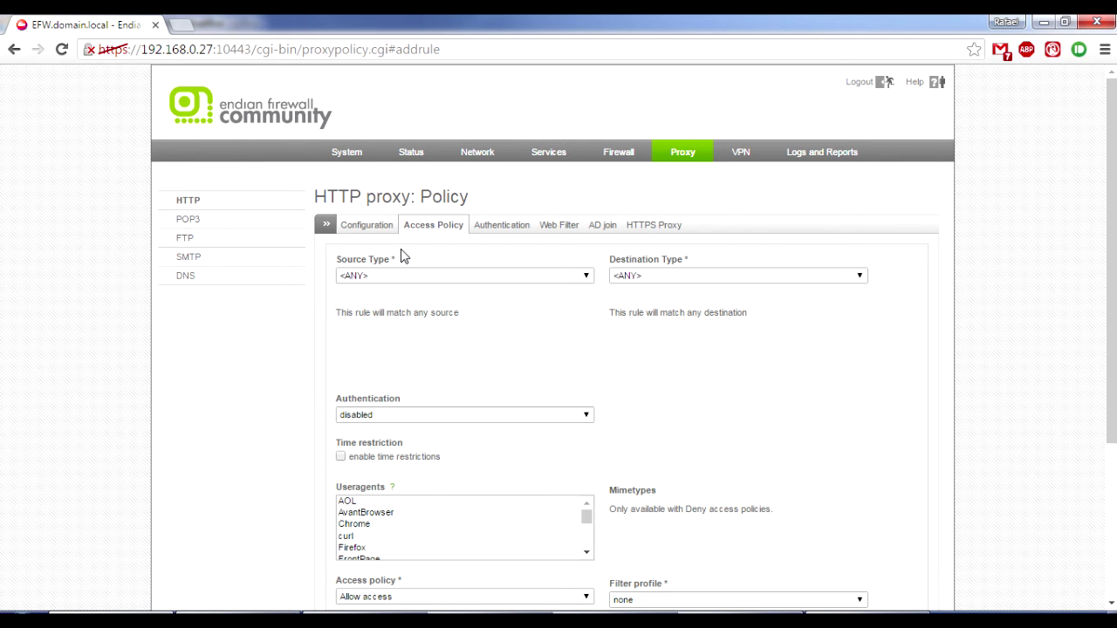
Make the new policy user-based for one domain user, keeping access allowed.
scroll(661, 281, down, 2)
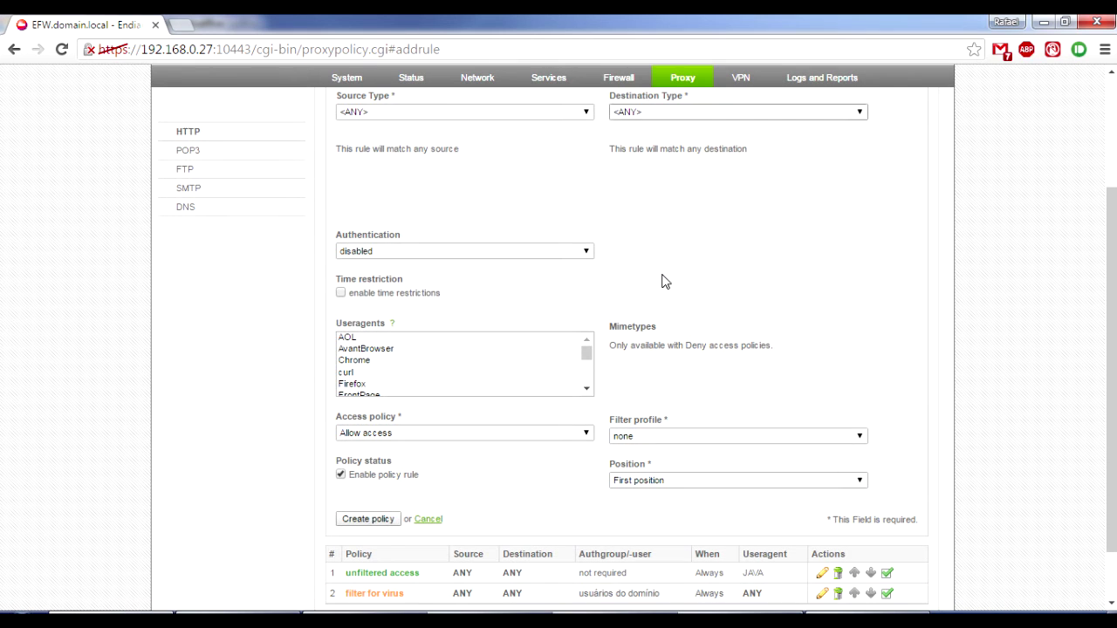
click(573, 250)
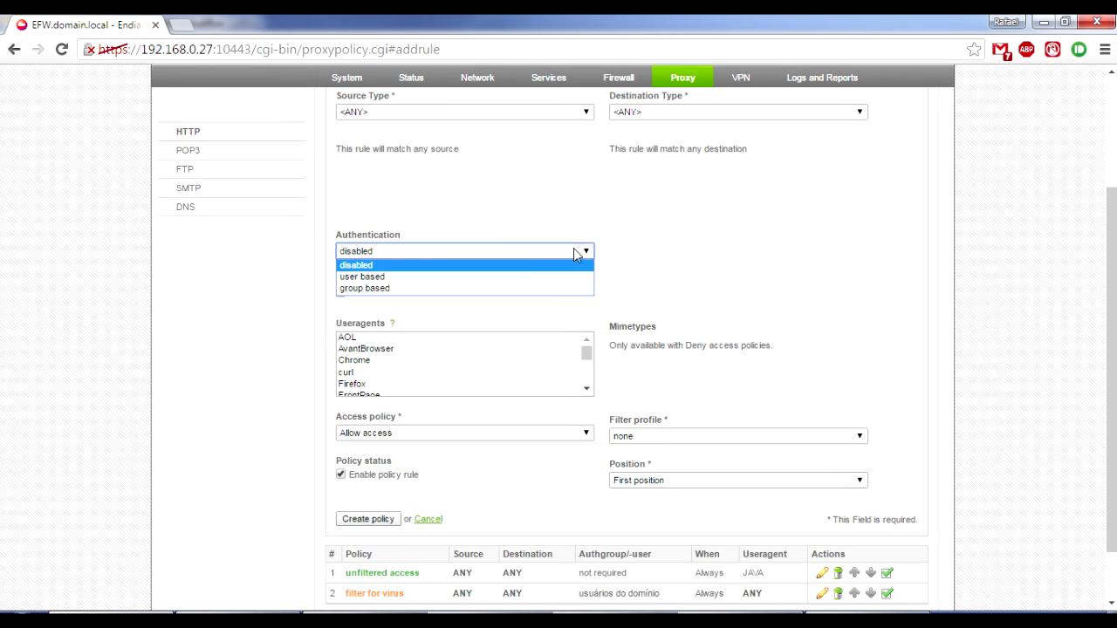
click(509, 279)
click(649, 296)
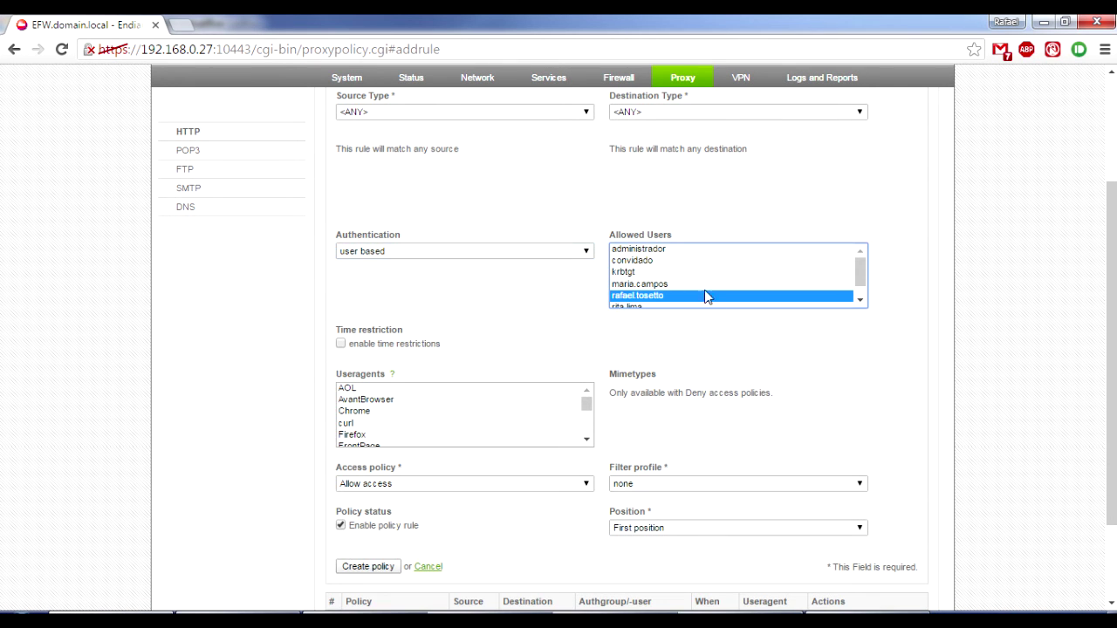
scroll(784, 369, down, 1)
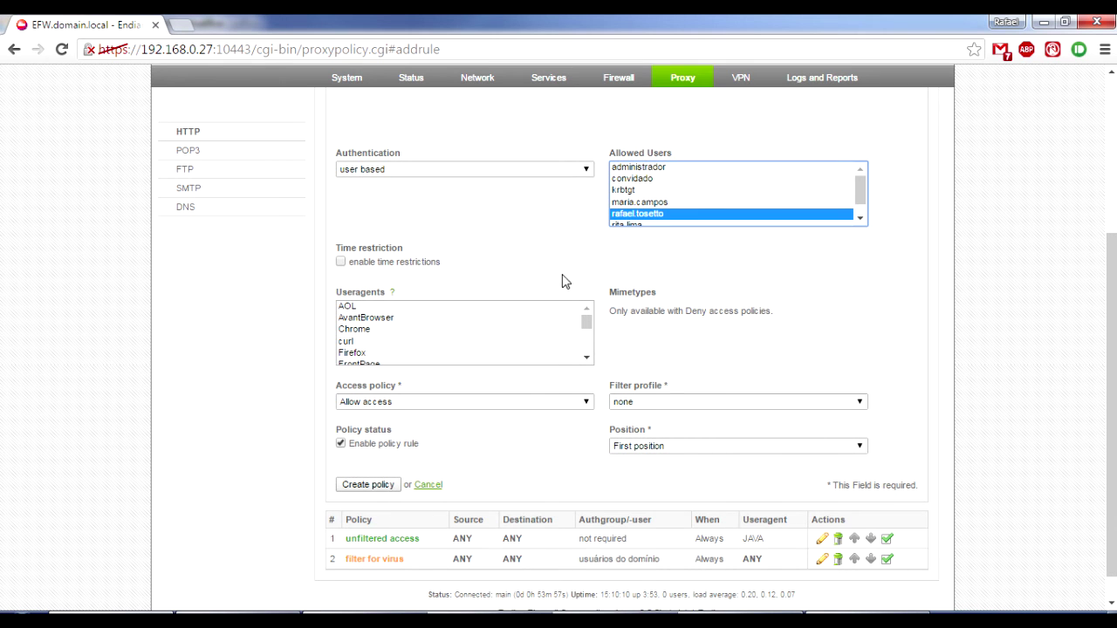
scroll(718, 291, down, 1)
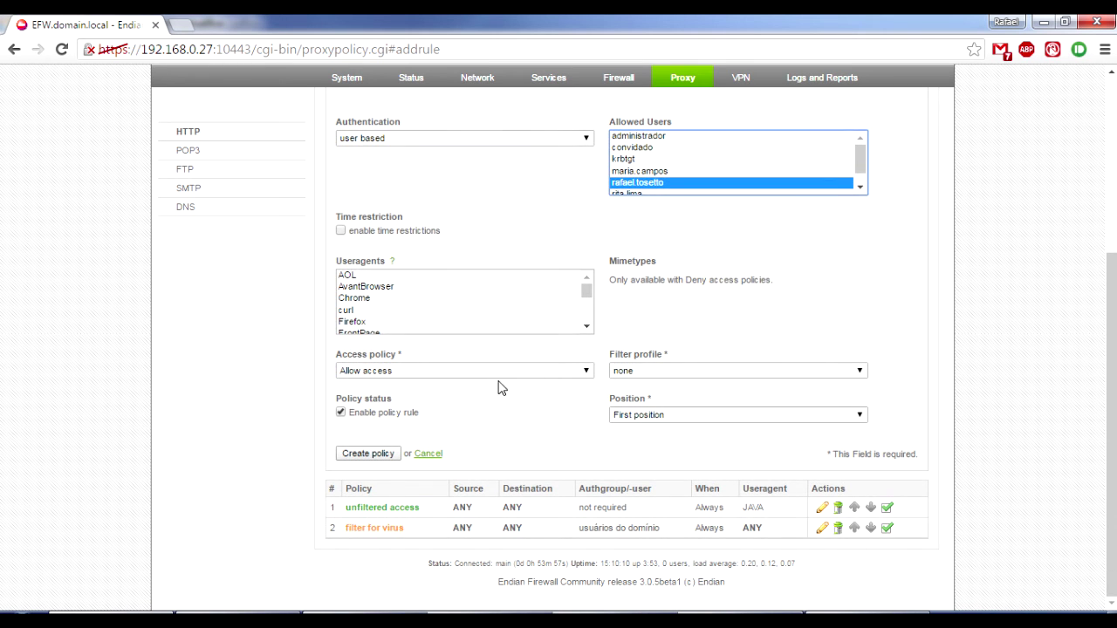
click(469, 373)
click(469, 373)
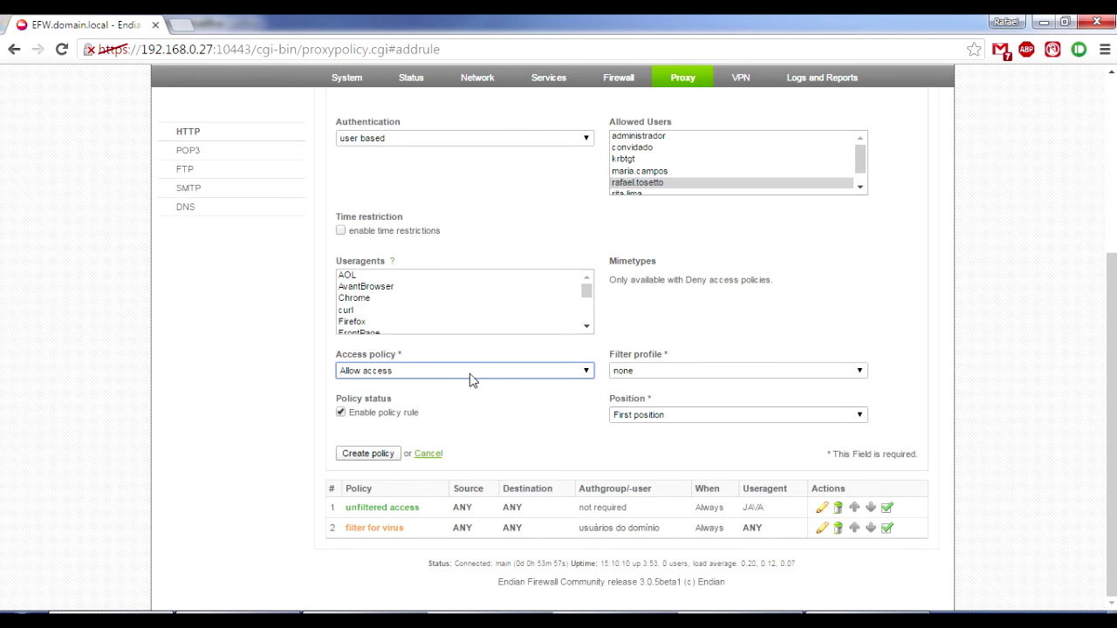
Assign the Geral filter profile at position 2 and create the policy.
click(655, 371)
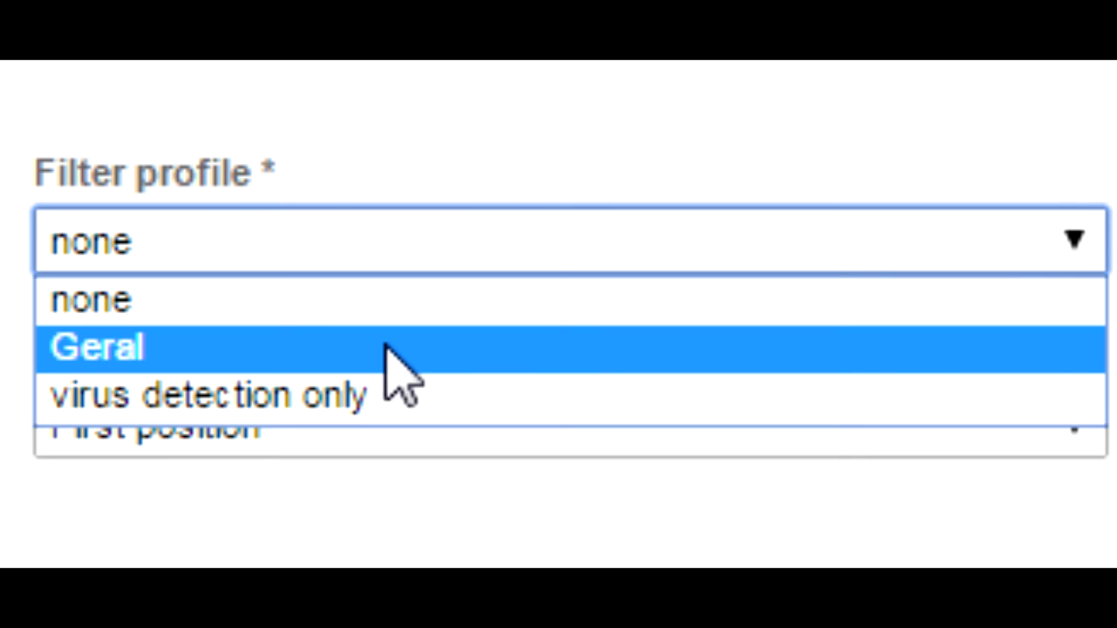
click(389, 349)
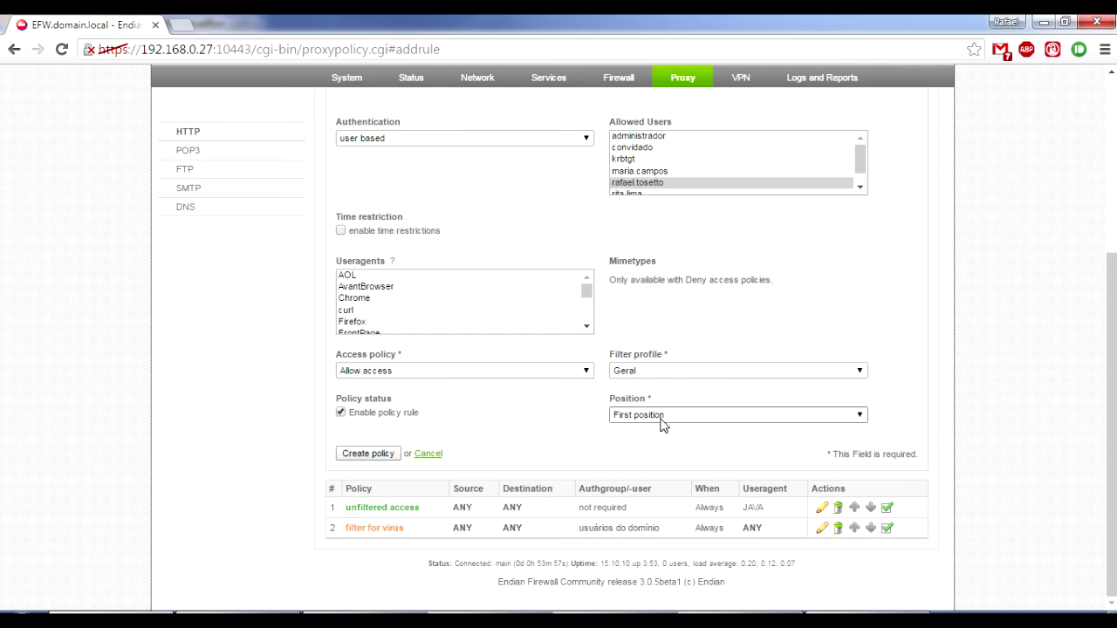
click(641, 415)
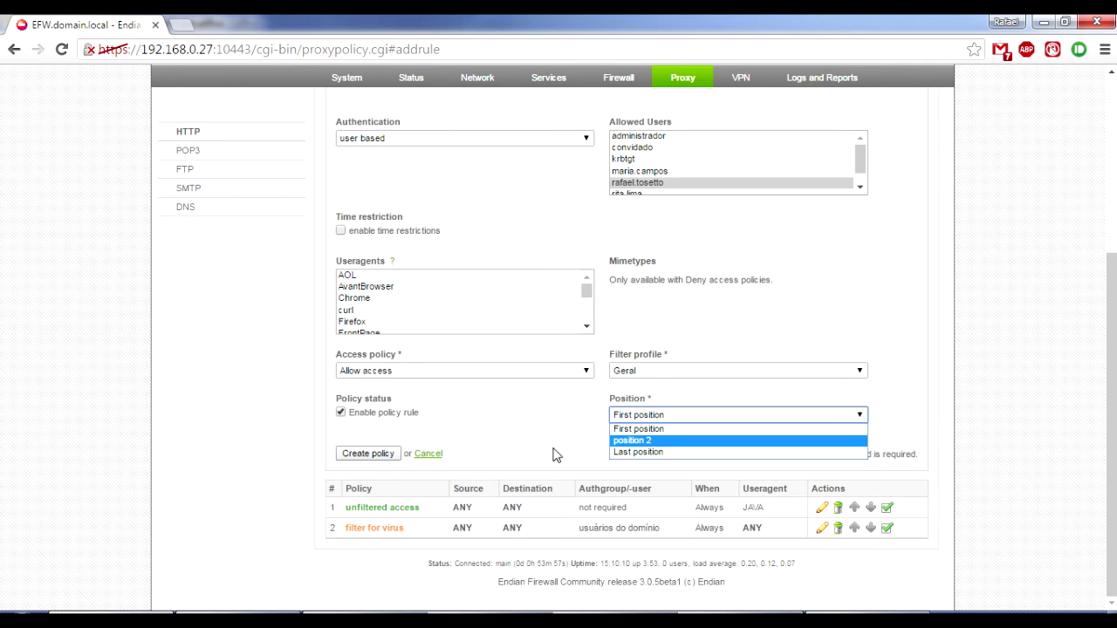
click(628, 440)
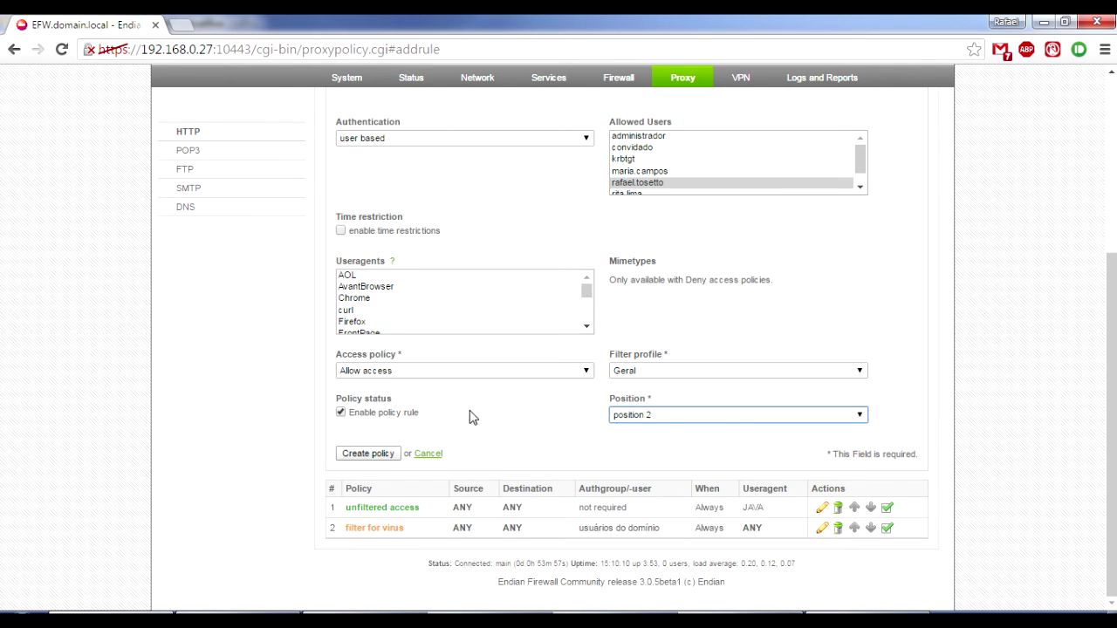
click(384, 456)
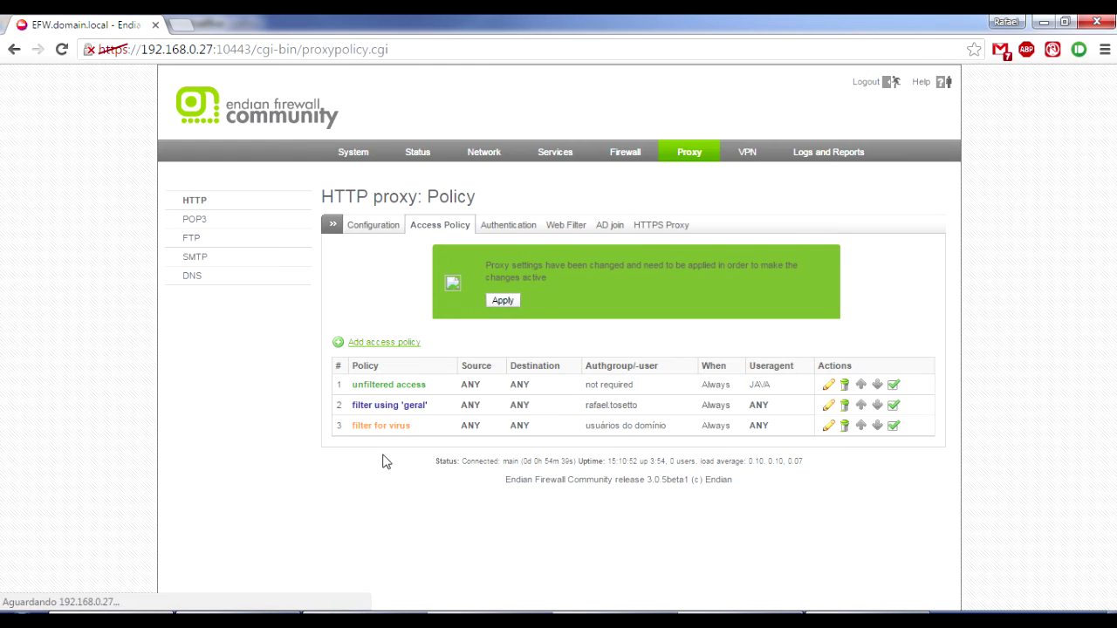
Apply the proxy settings and open the new Geral policy for editing.
click(506, 298)
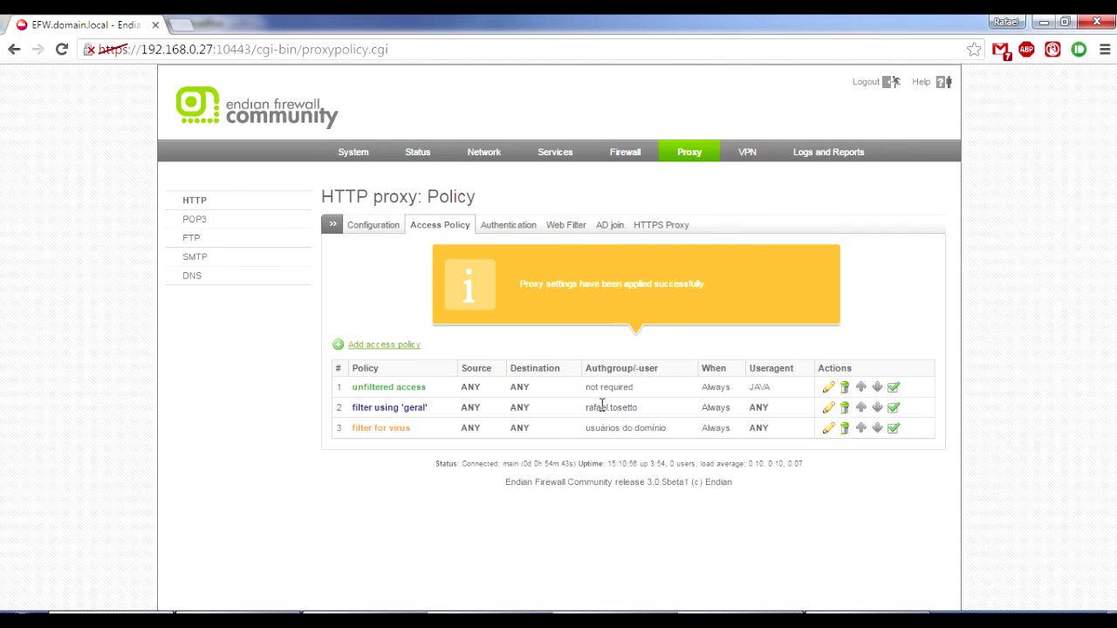
click(829, 414)
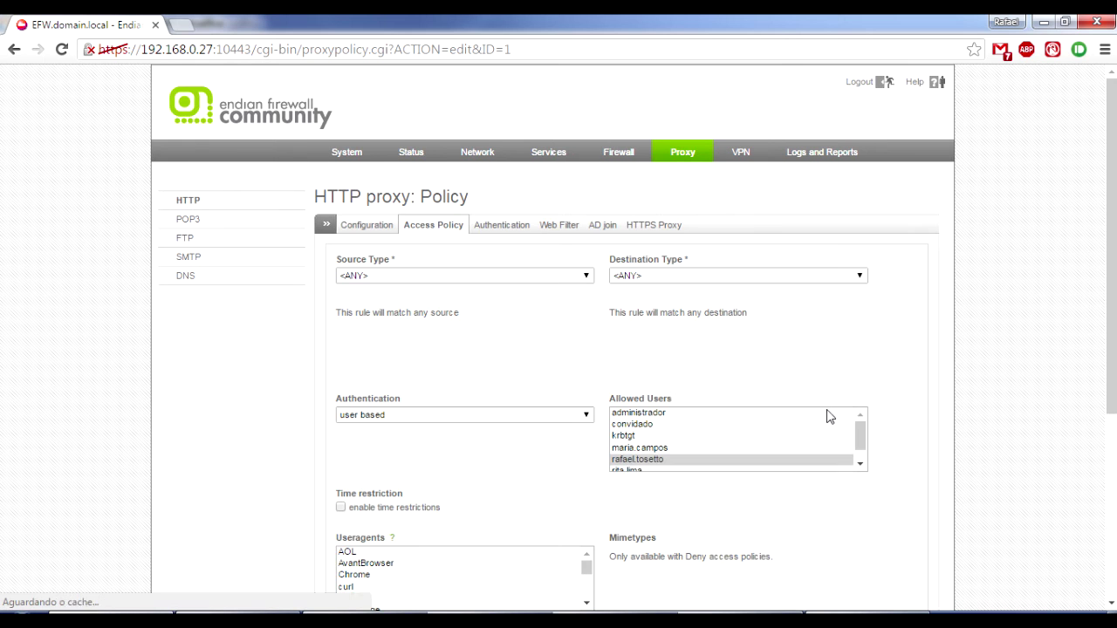
scroll(546, 479, down, 1)
scroll(546, 480, down, 1)
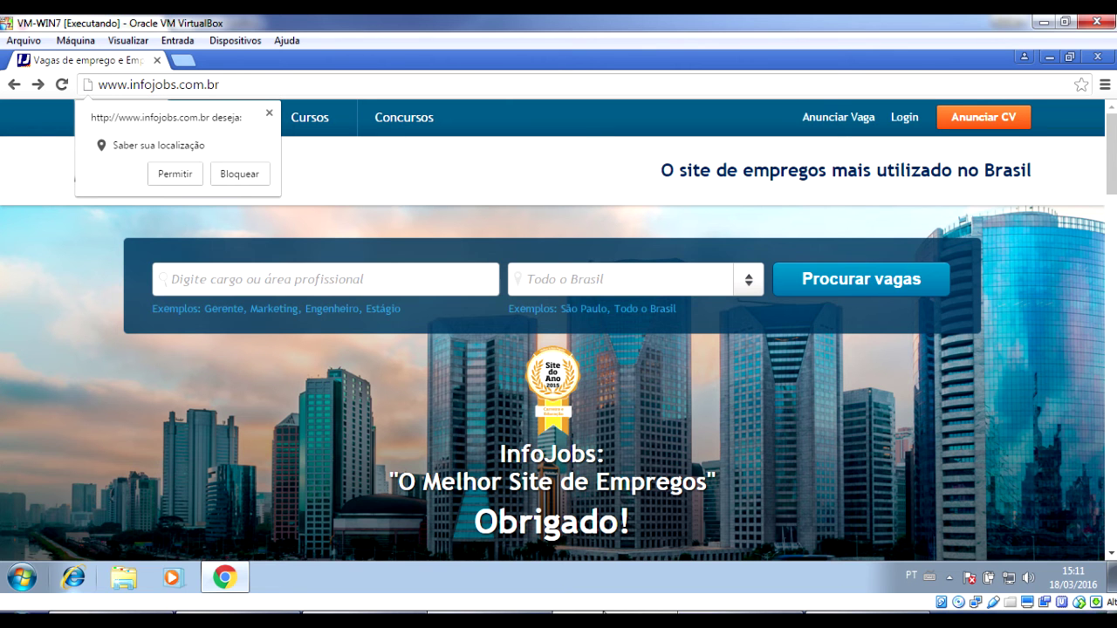
key(Return)
click(270, 85)
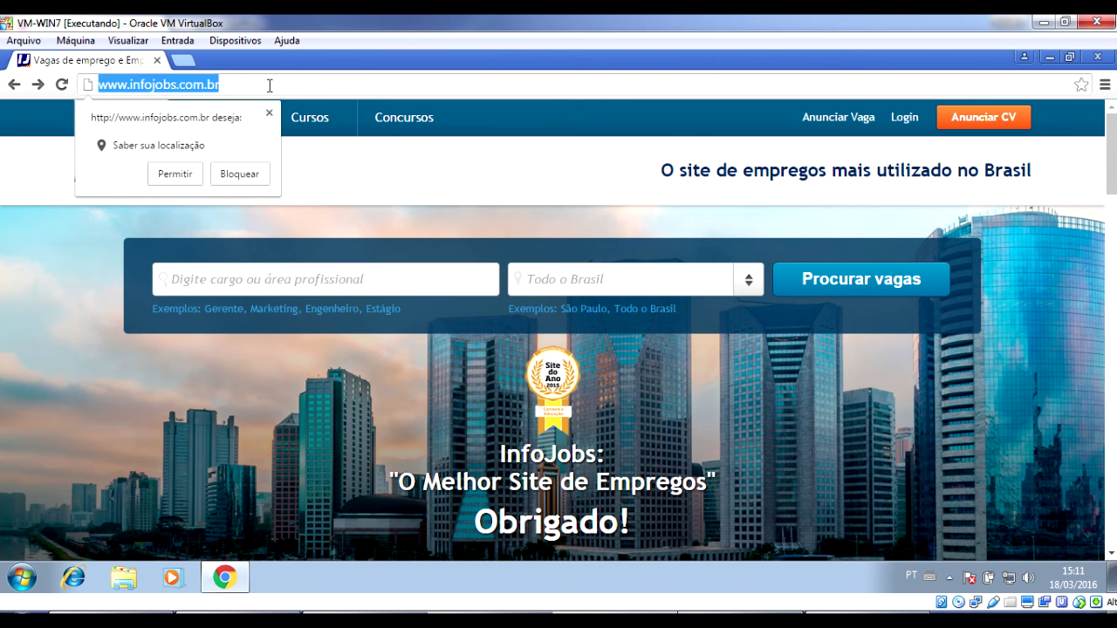
text(www.cath)
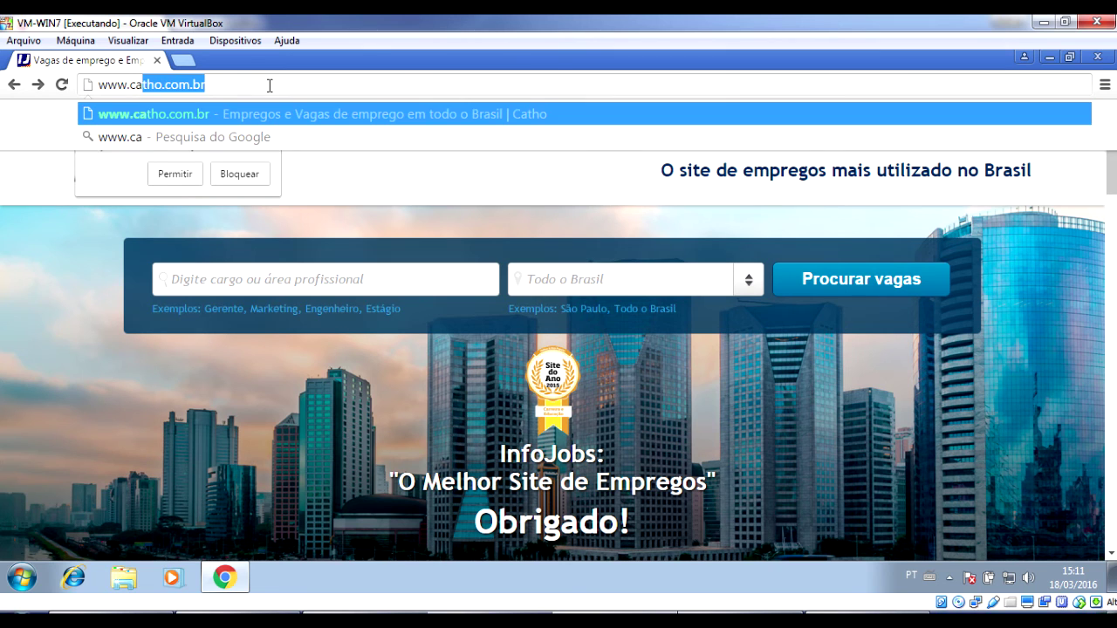
key(Return)
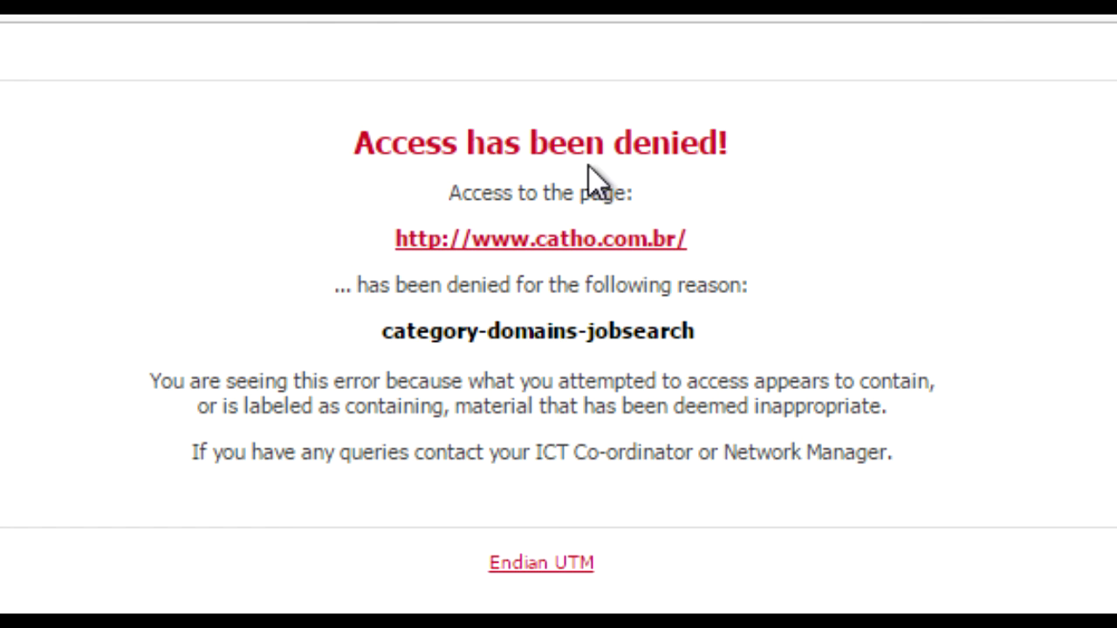
drag(587, 146, 640, 196)
click(370, 583)
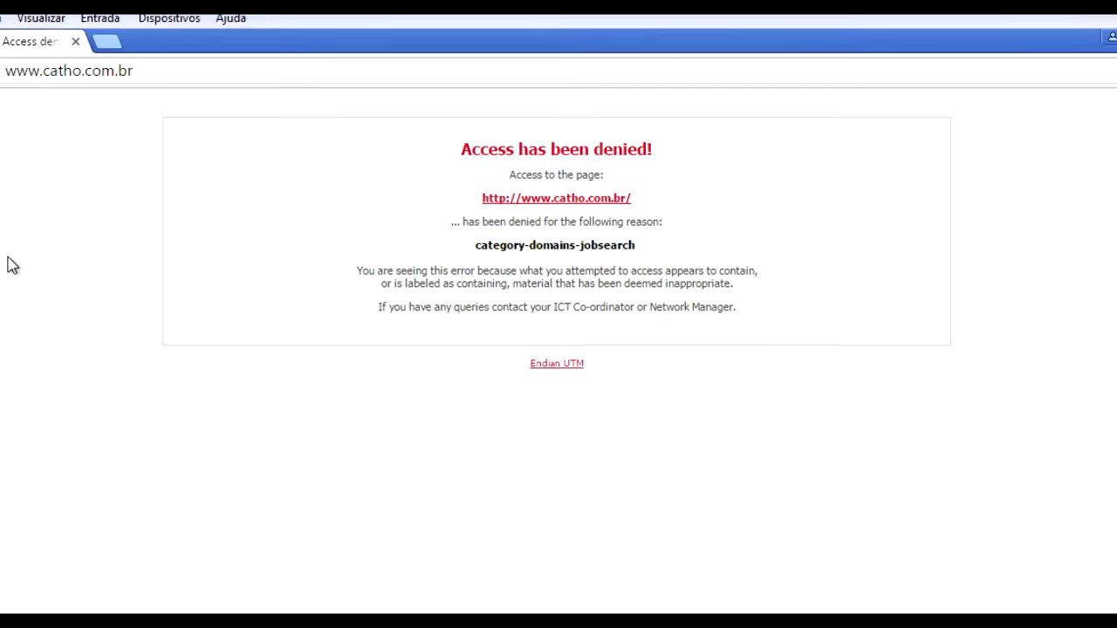
click(222, 84)
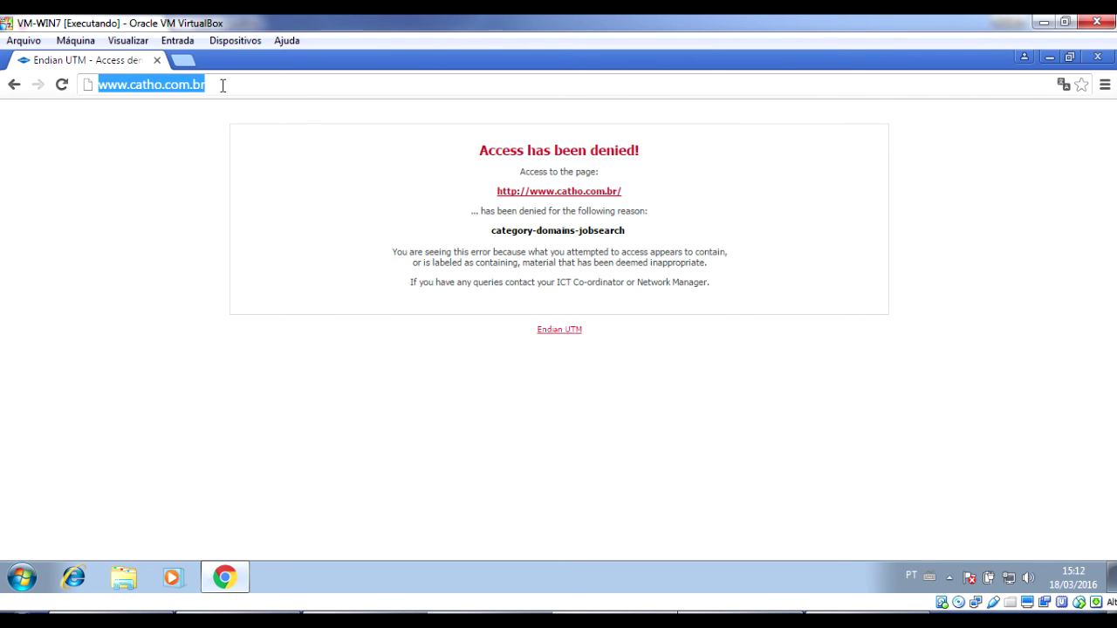
click(632, 235)
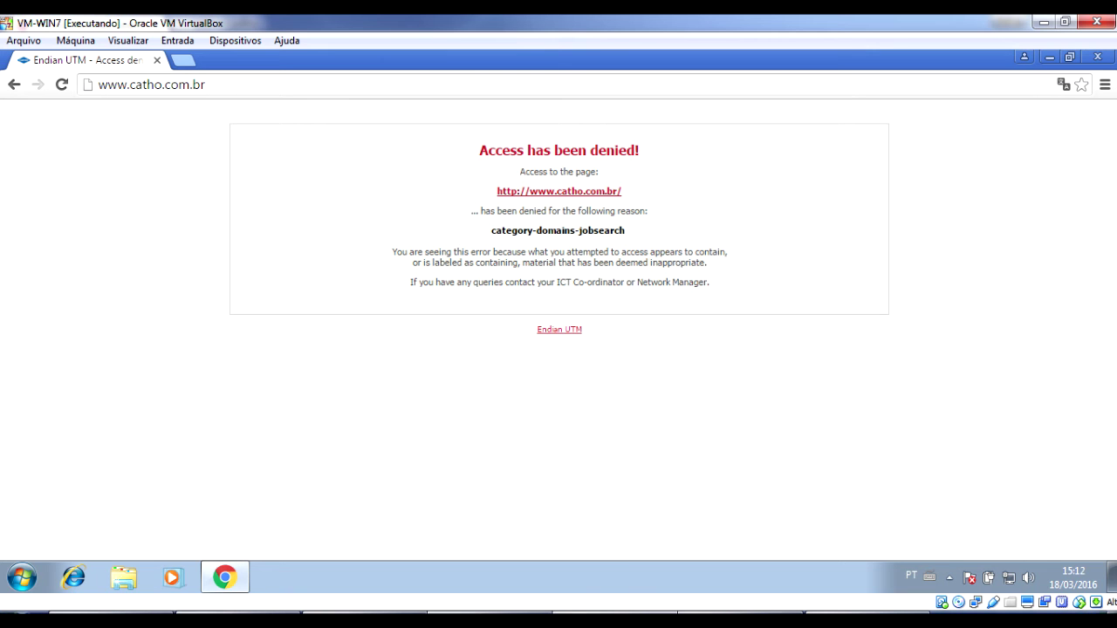
Keep the policy's destination type as ANY, then go to the Web Filter profile list.
click(122, 615)
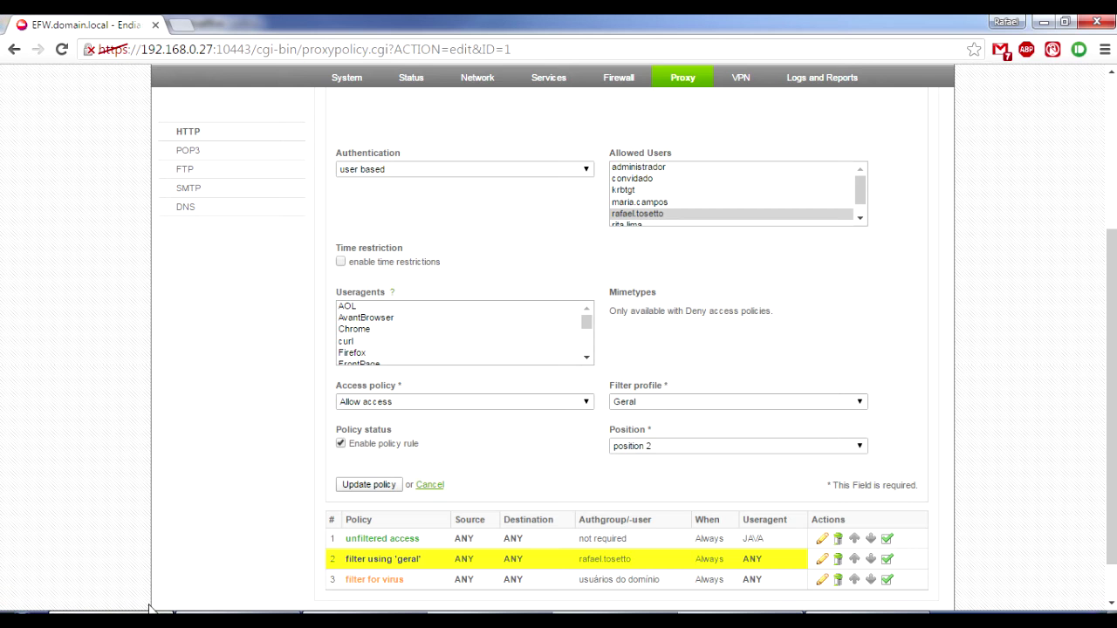
scroll(835, 301, up, 2)
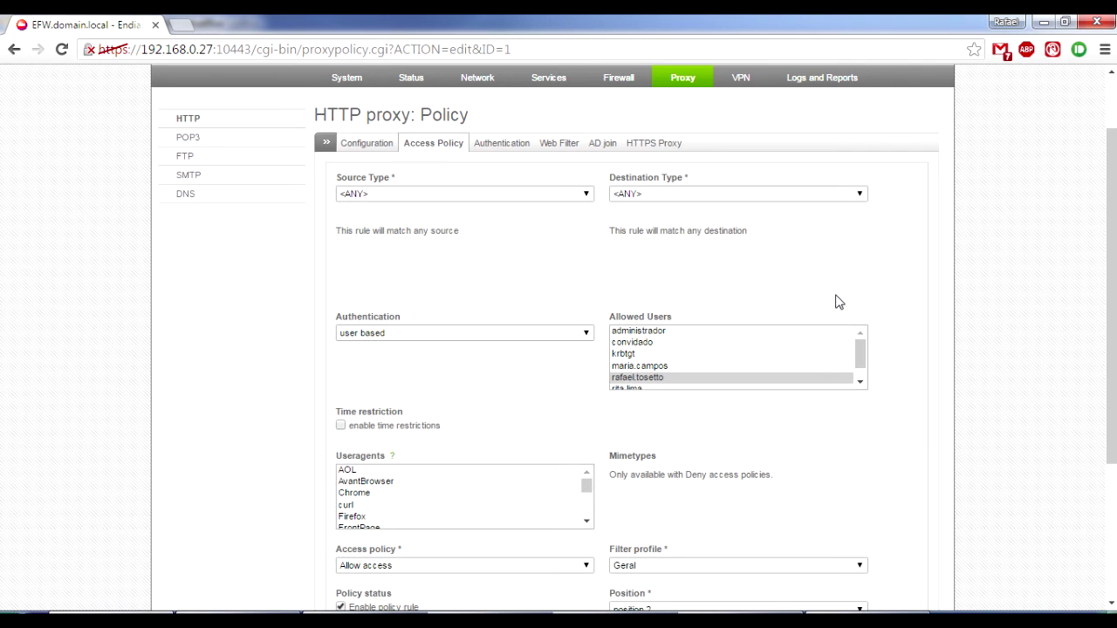
click(715, 196)
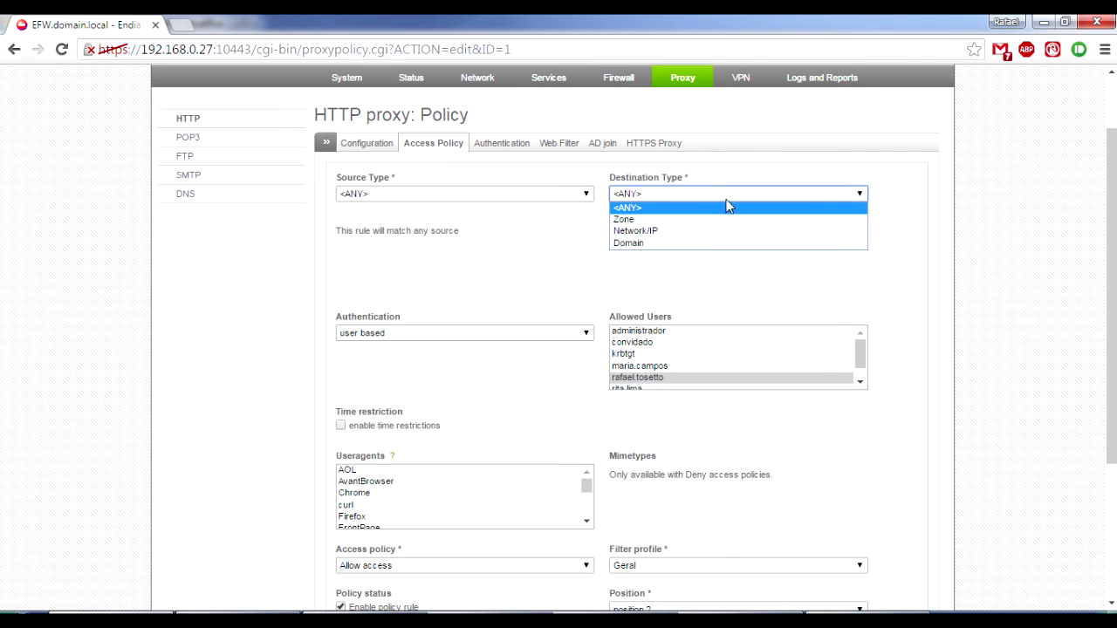
click(727, 208)
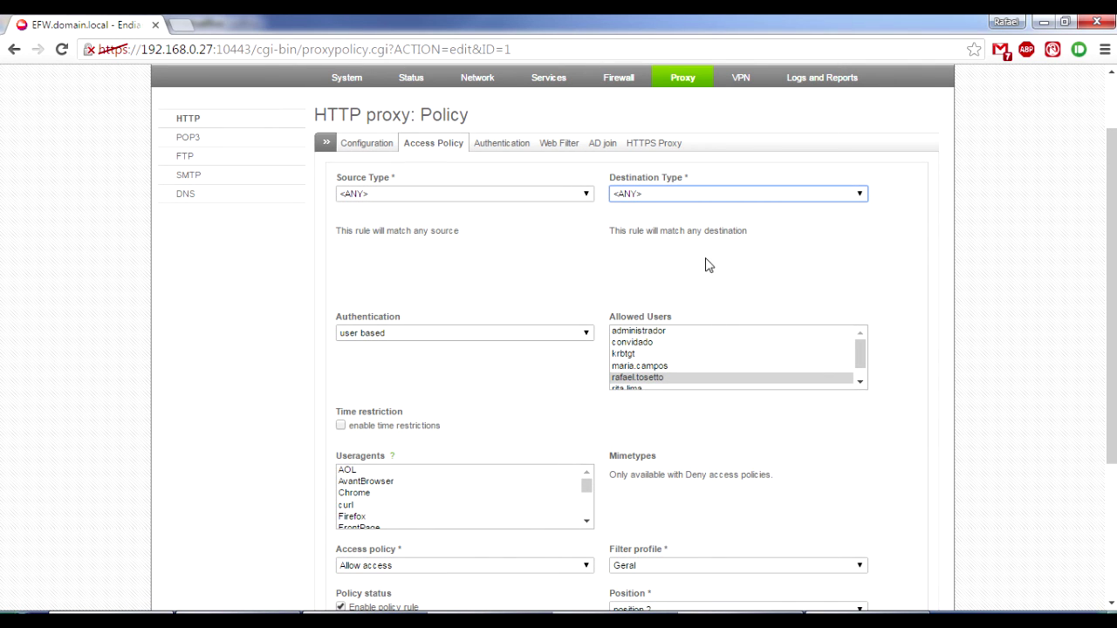
scroll(748, 271, down, 3)
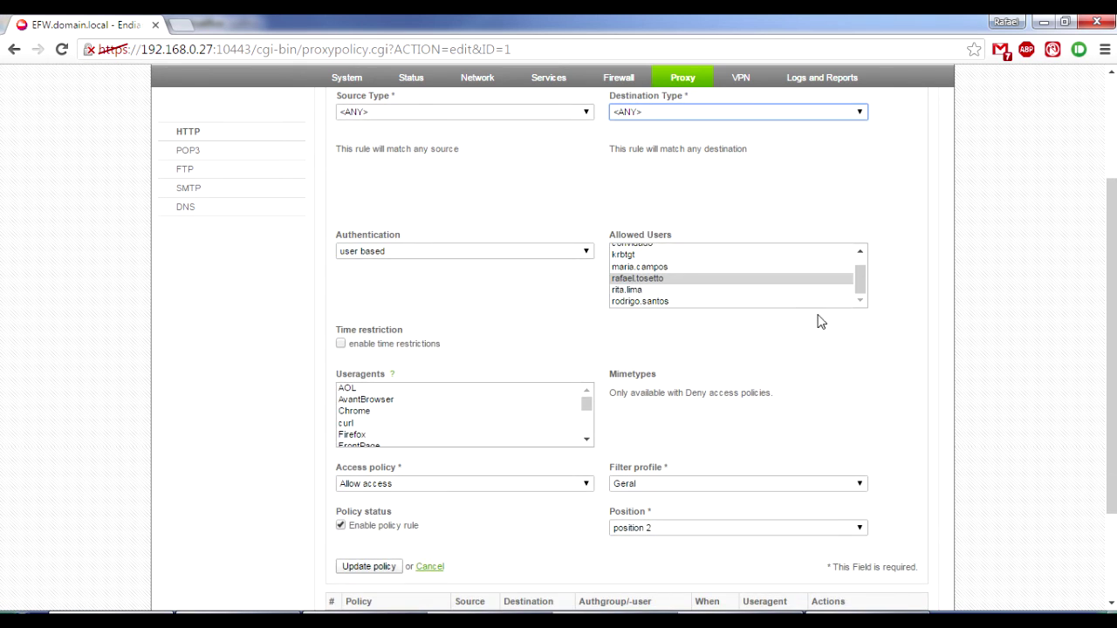
scroll(836, 304, up, 5)
click(454, 229)
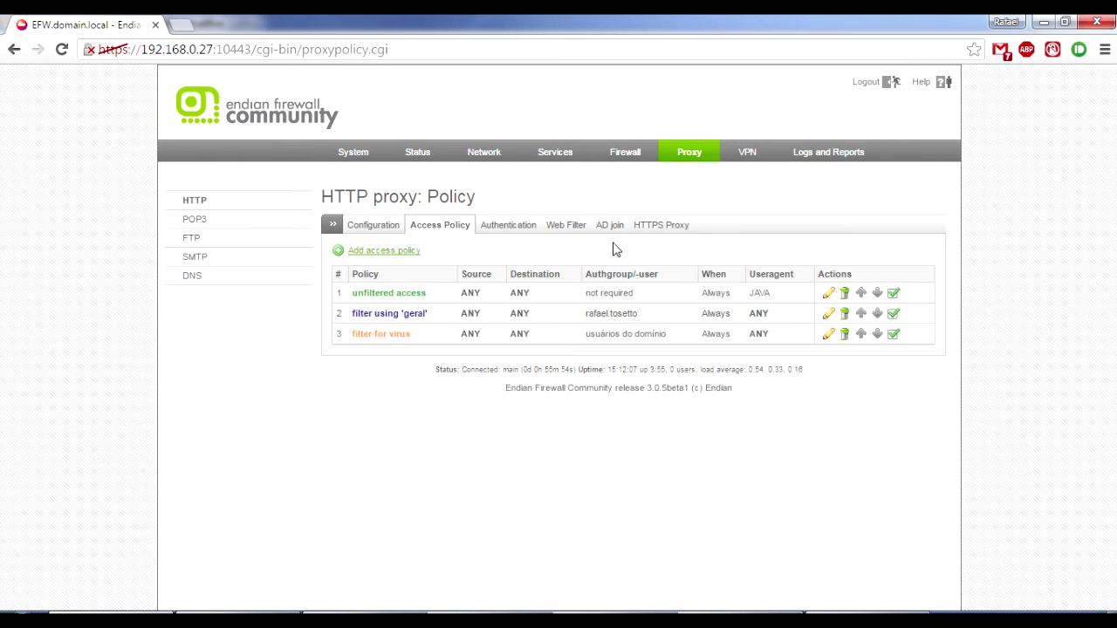
click(577, 229)
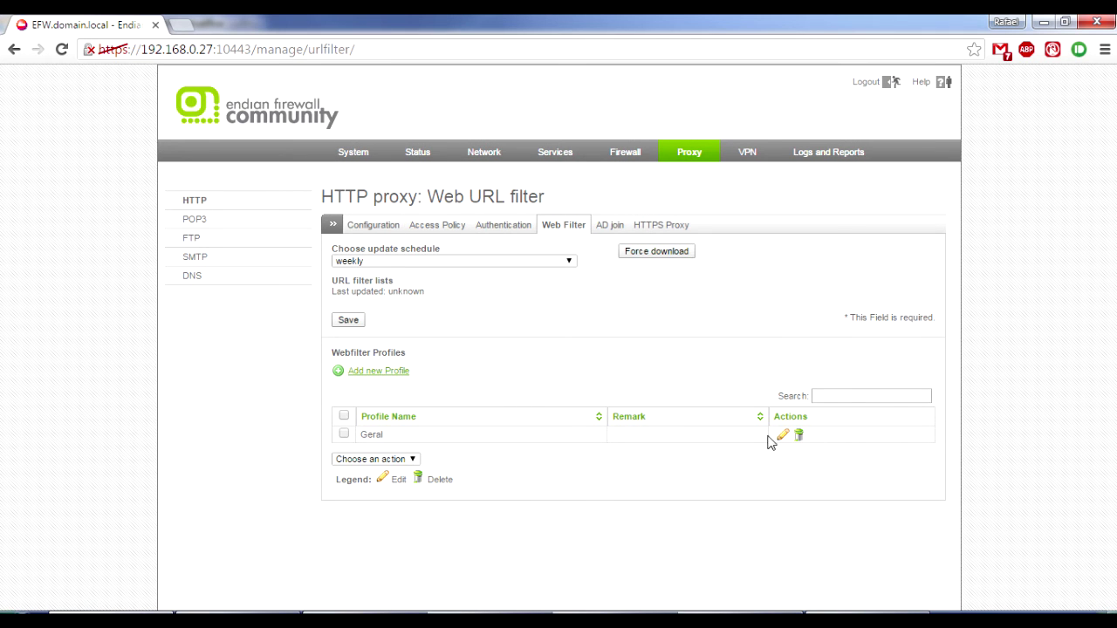
click(782, 434)
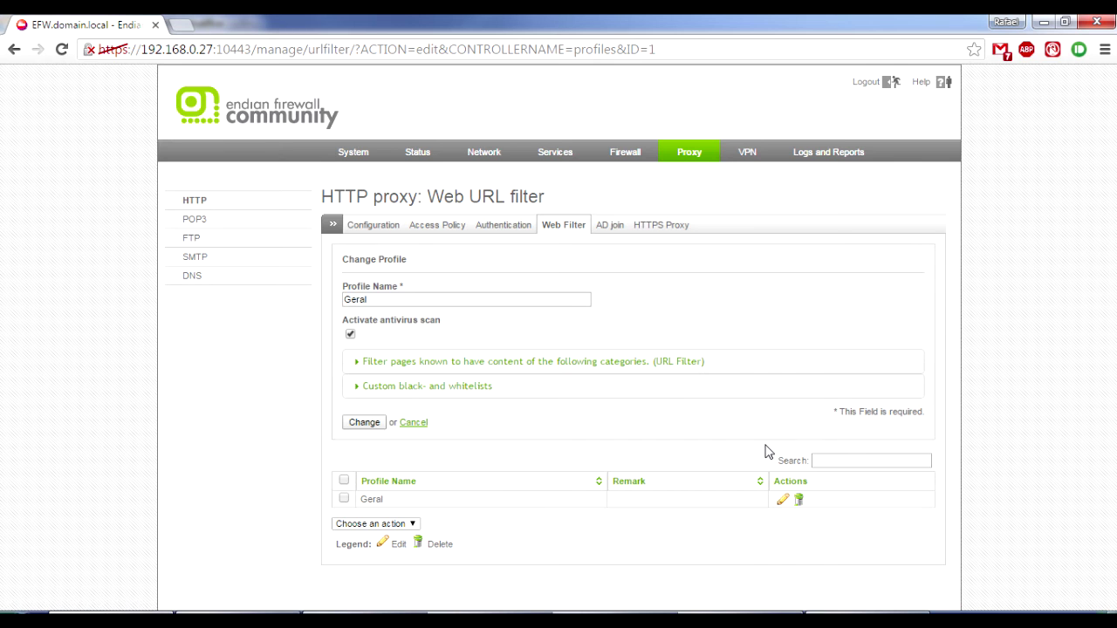
click(431, 365)
scroll(833, 484, down, 3)
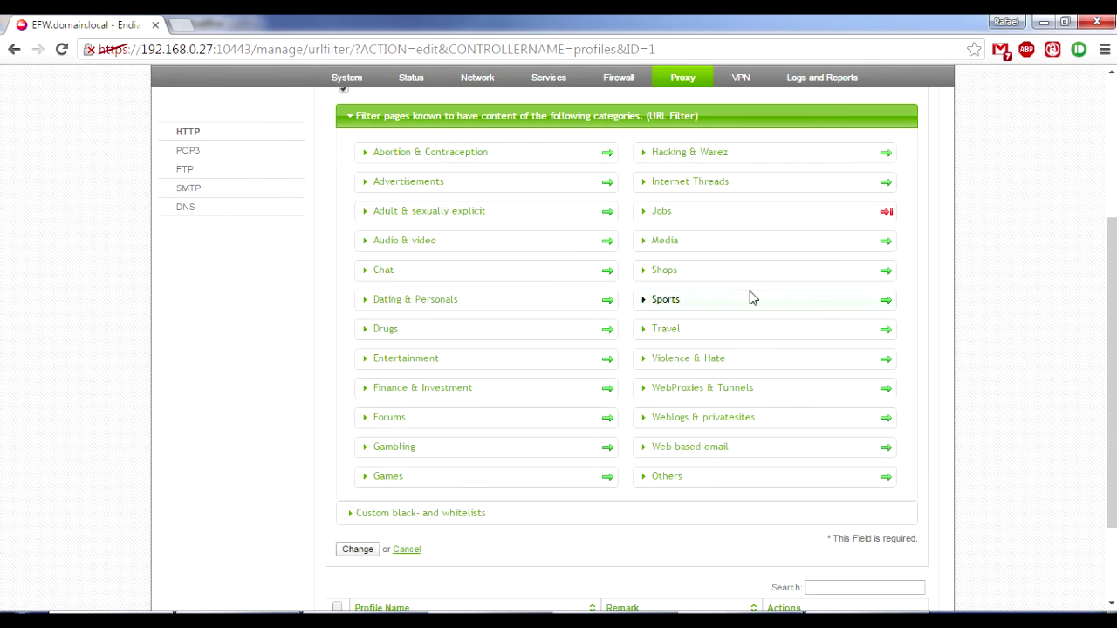
scroll(1016, 349, down, 2)
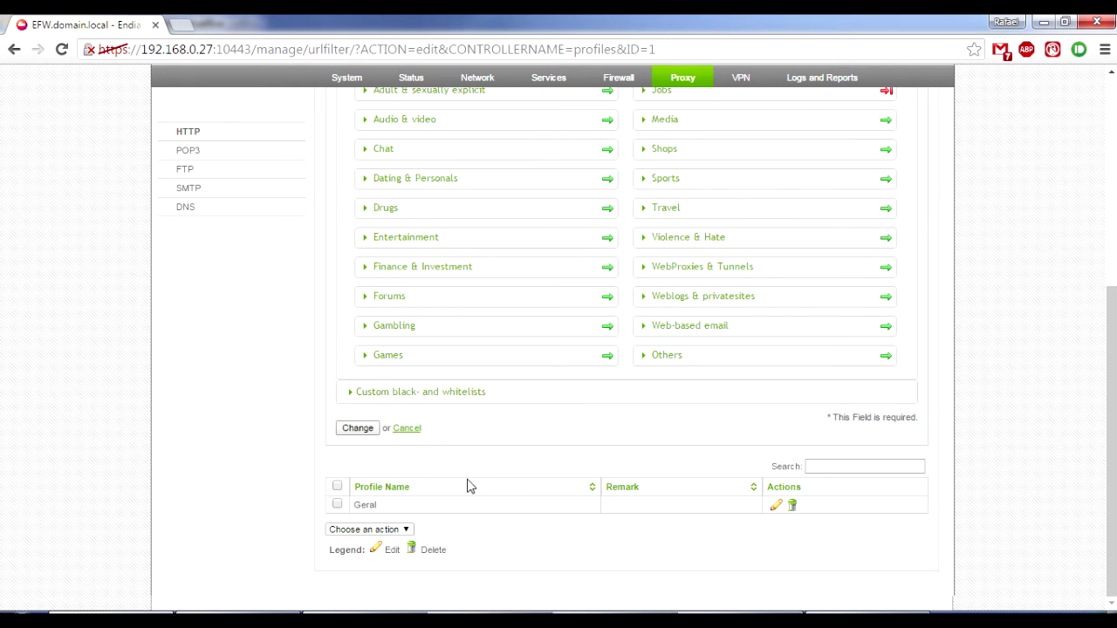
click(433, 397)
click(441, 466)
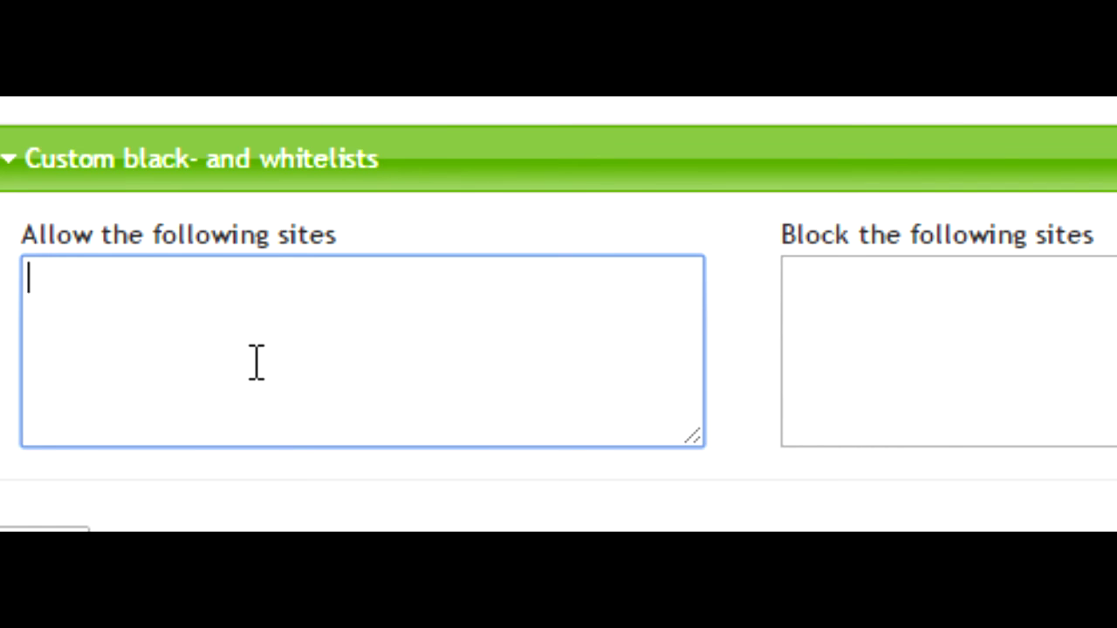
text(www)
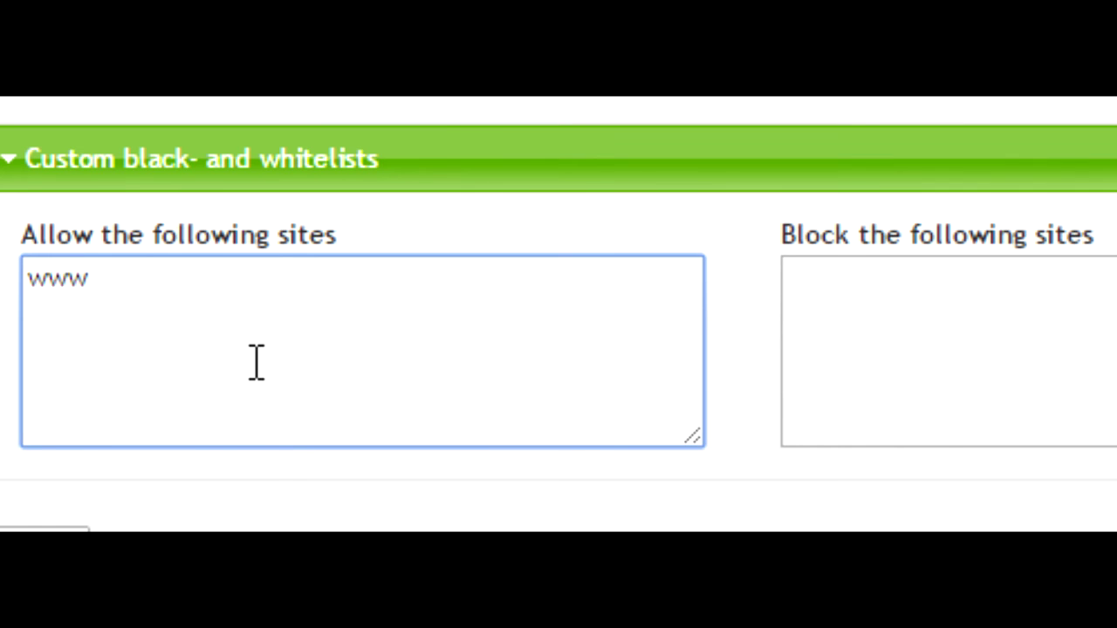
text(.catho)
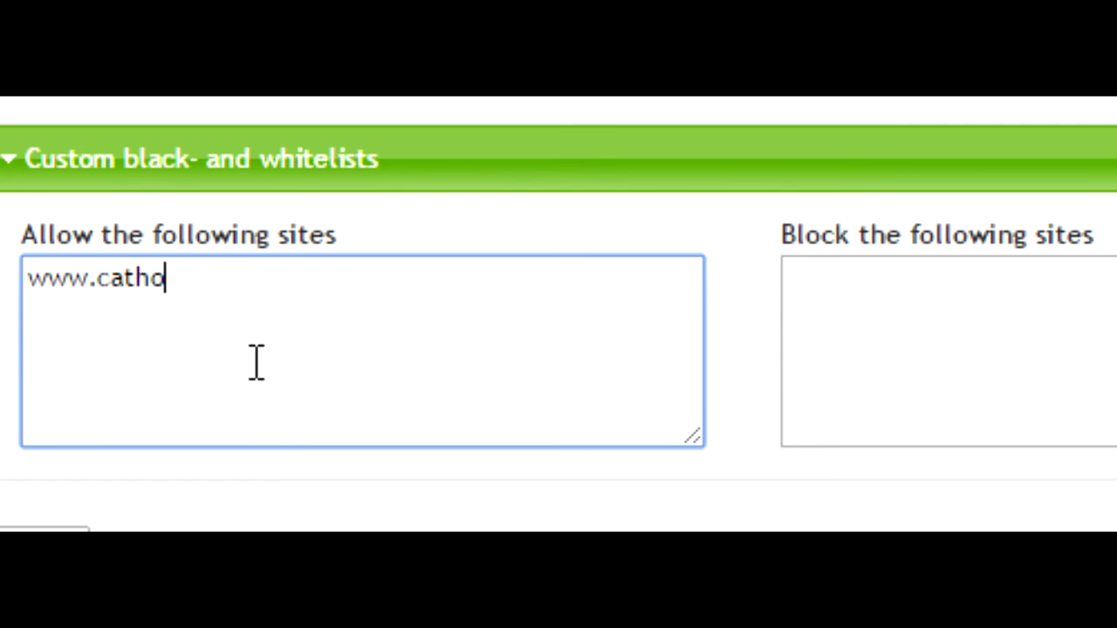
text(.com.br)
Add infojobs.com.br and vagas.com.br to the blocked sites list.
click(912, 303)
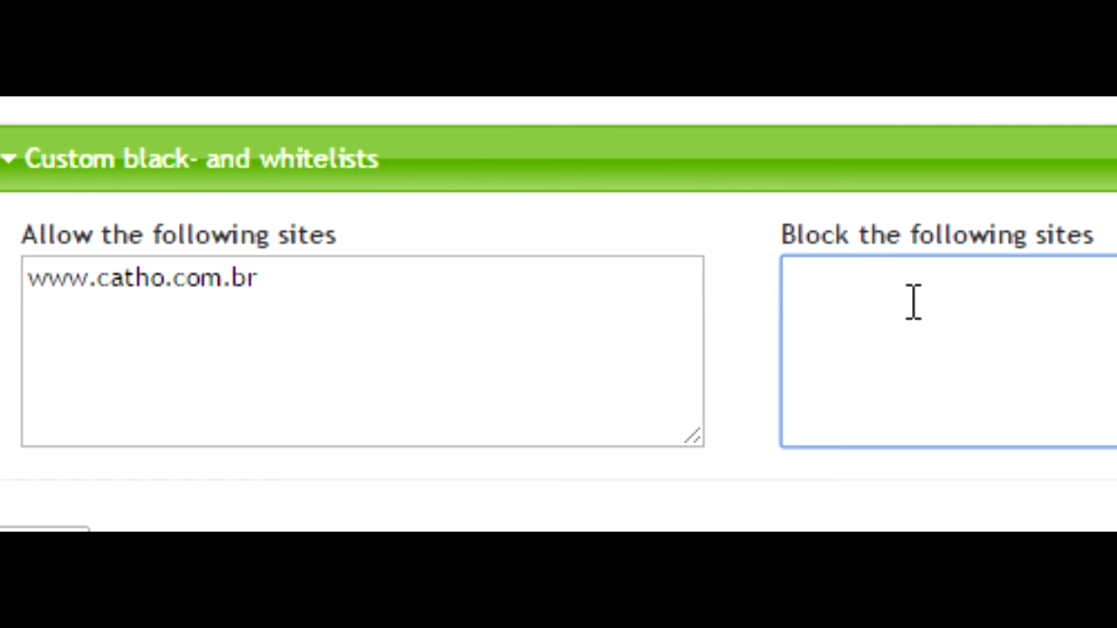
text(infosjo)
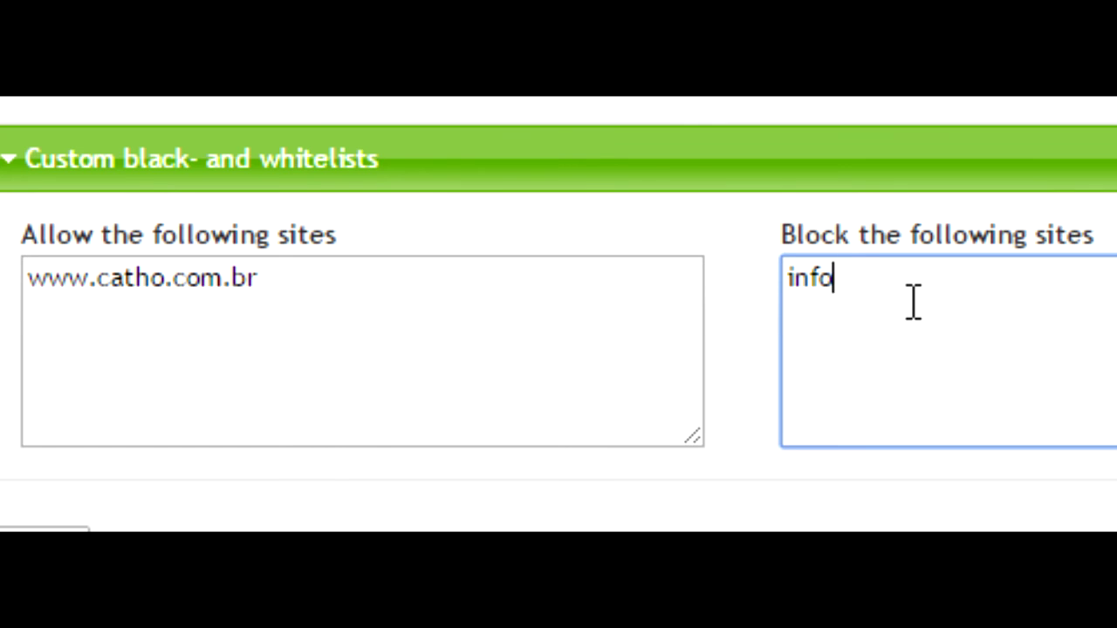
key(BackSpace)
key(BackSpace)
key(BackSpace)
text(jogs.co)
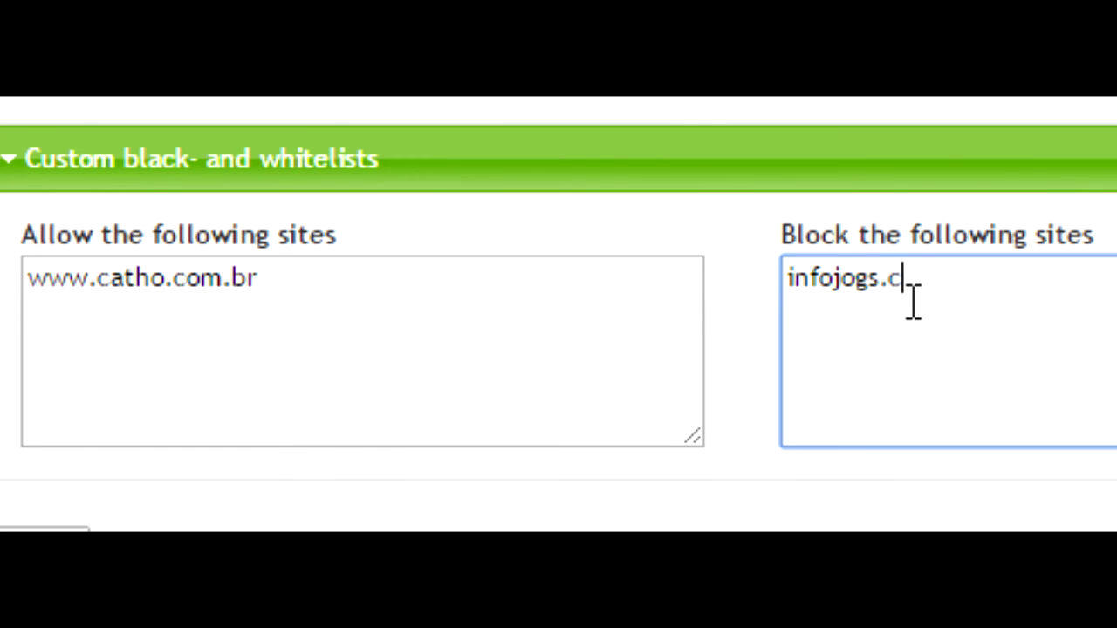
key(BackSpace)
key(BackSpace)
key(BackSpace)
key(BackSpace)
key(BackSpace)
text(bs.com.br)
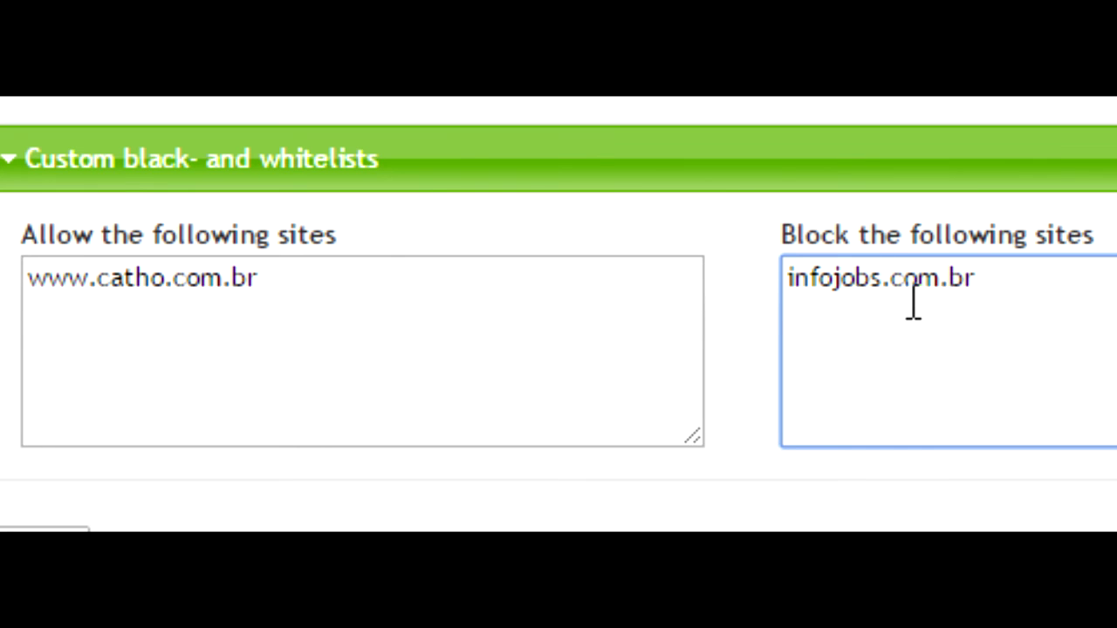
key(Return)
text(vagas.com.br)
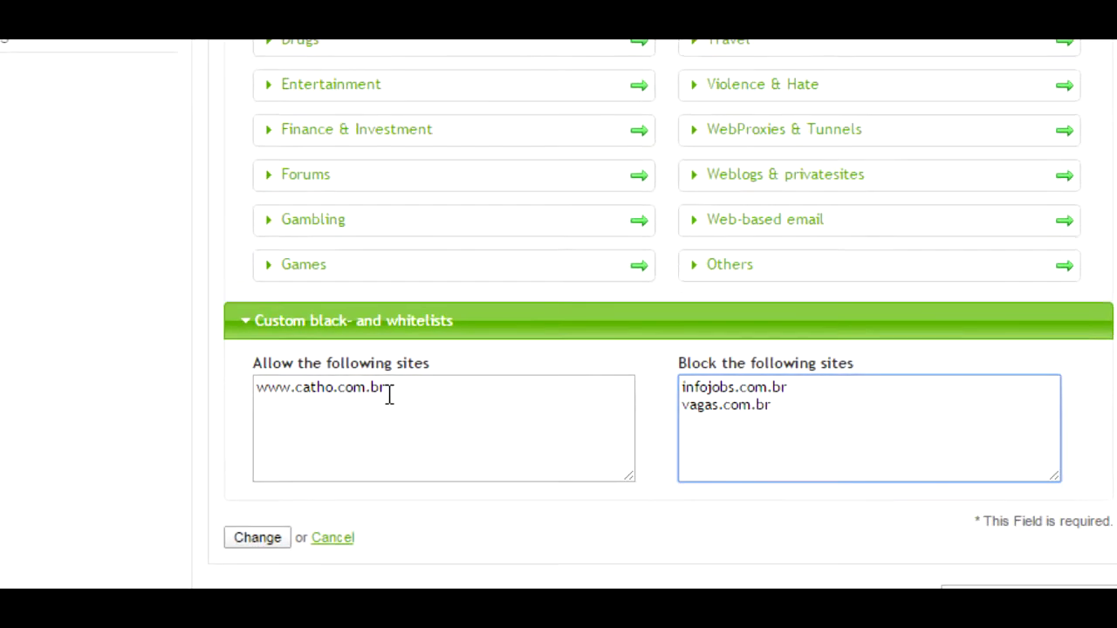
click(298, 278)
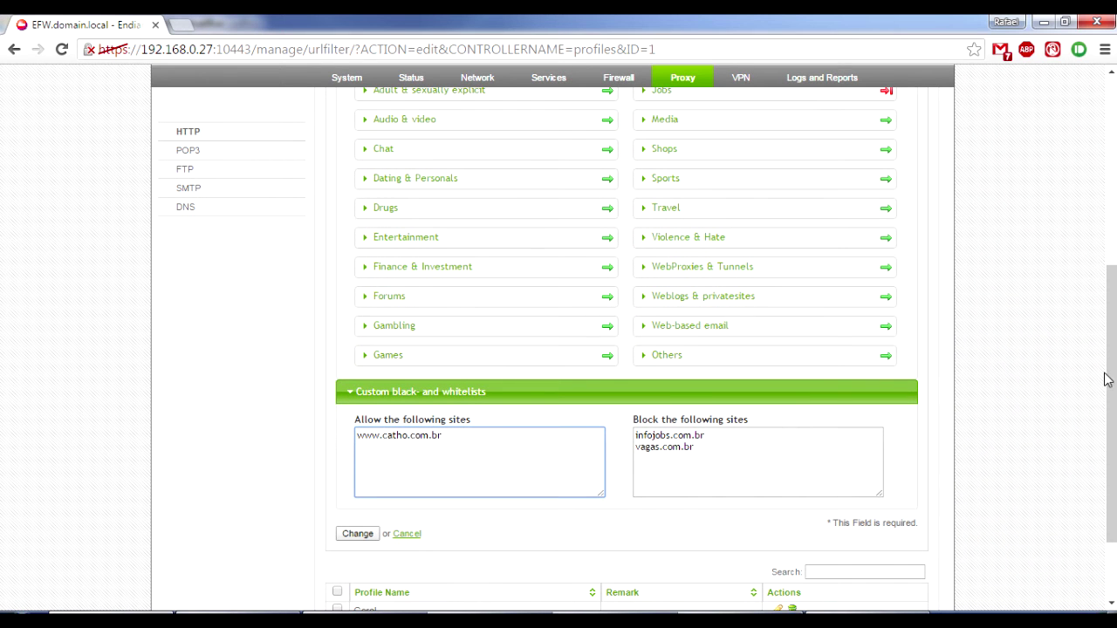
drag(1109, 380, 1110, 257)
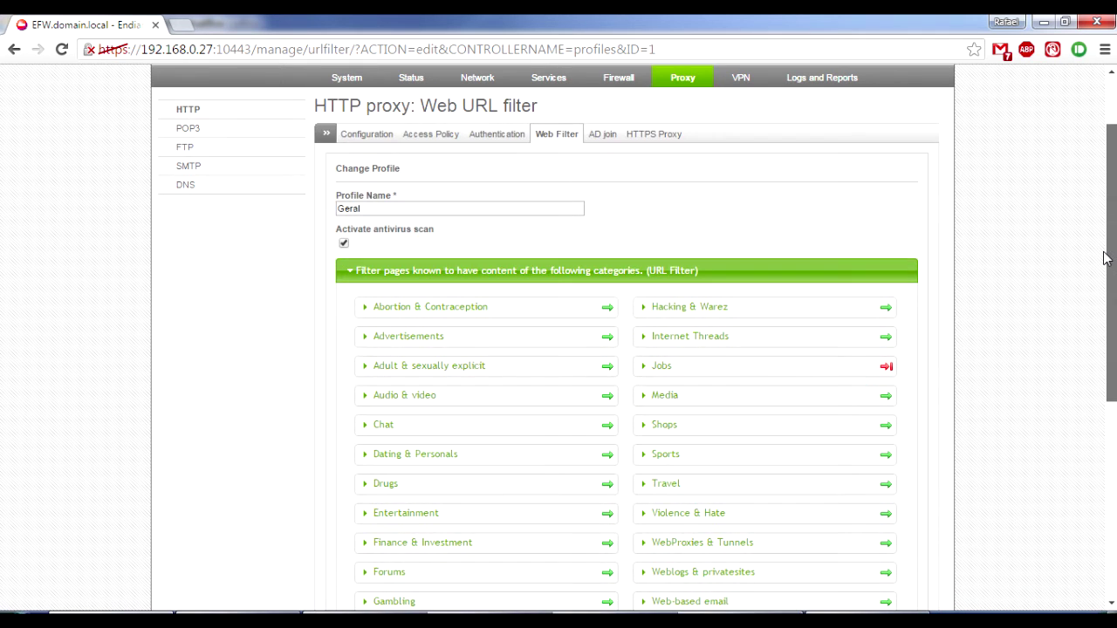
scroll(611, 393, down, 4)
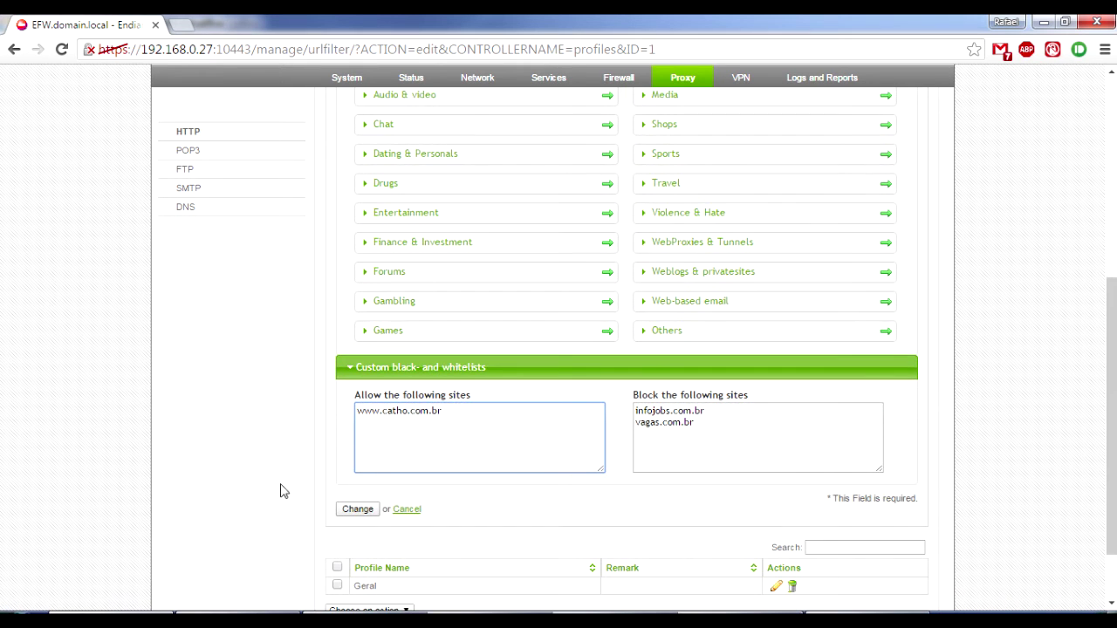
drag(380, 413, 456, 424)
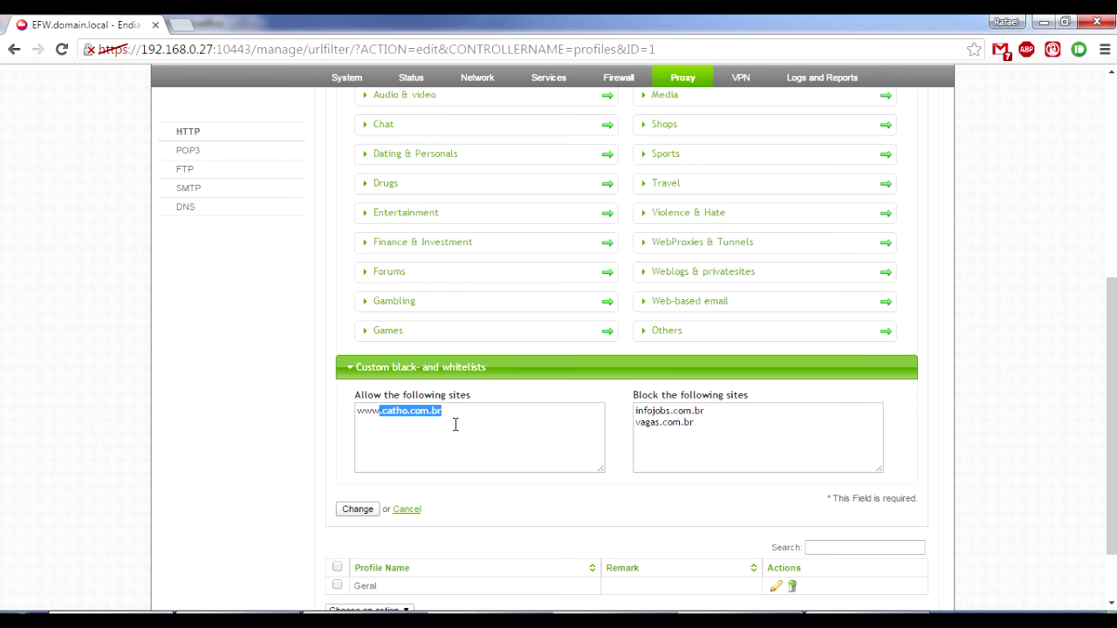
click(381, 432)
drag(381, 412, 356, 414)
double_click(390, 411)
click(419, 445)
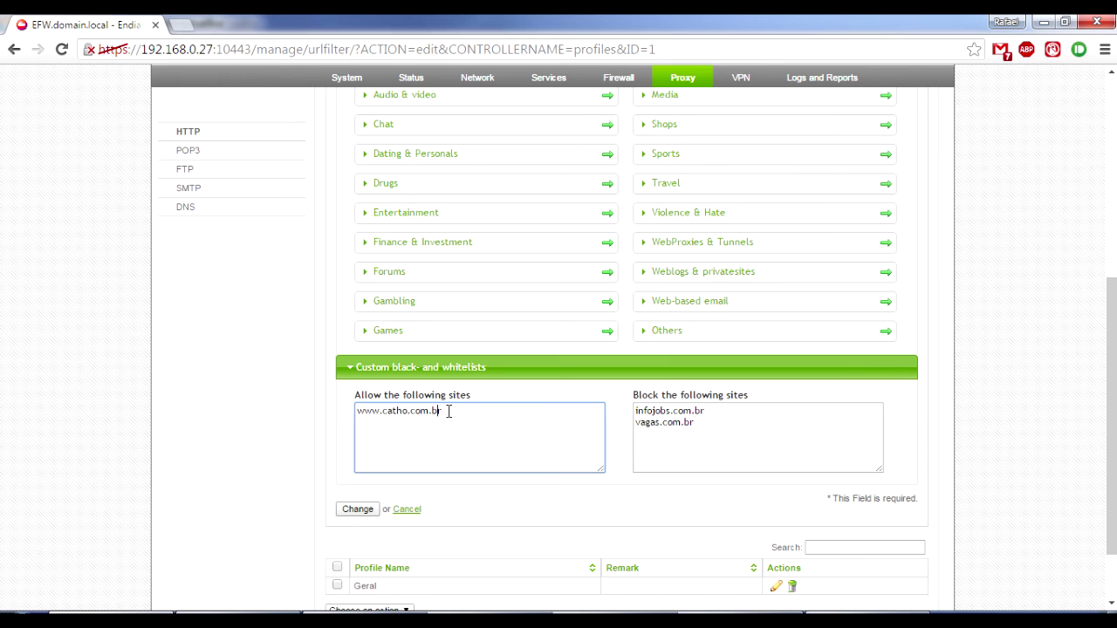
drag(379, 414, 387, 415)
click(448, 422)
drag(445, 426, 375, 431)
click(357, 509)
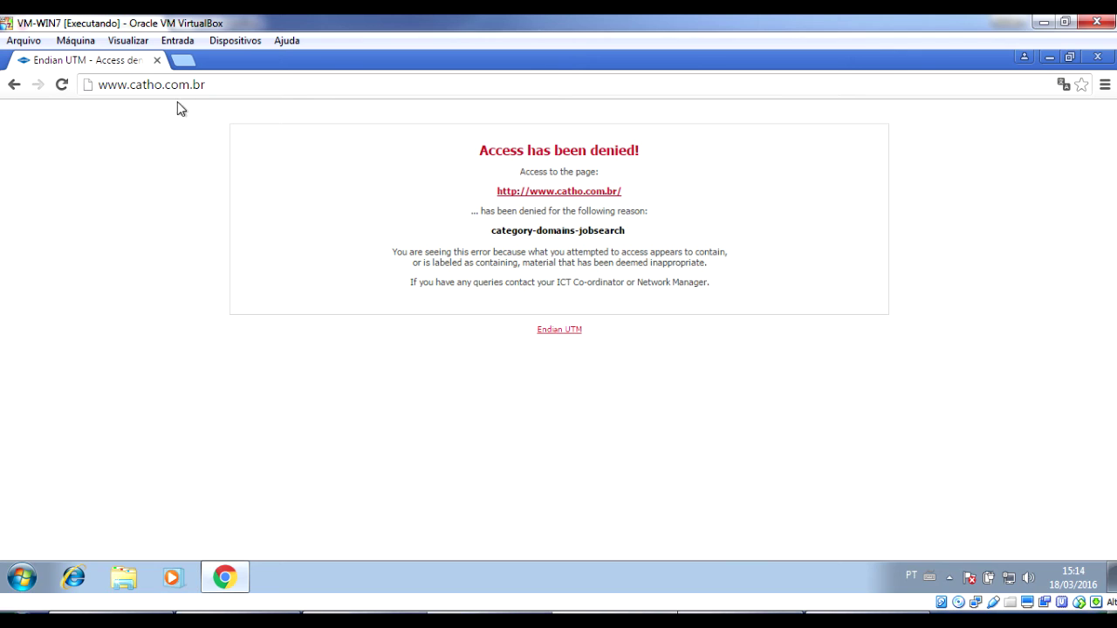
click(213, 85)
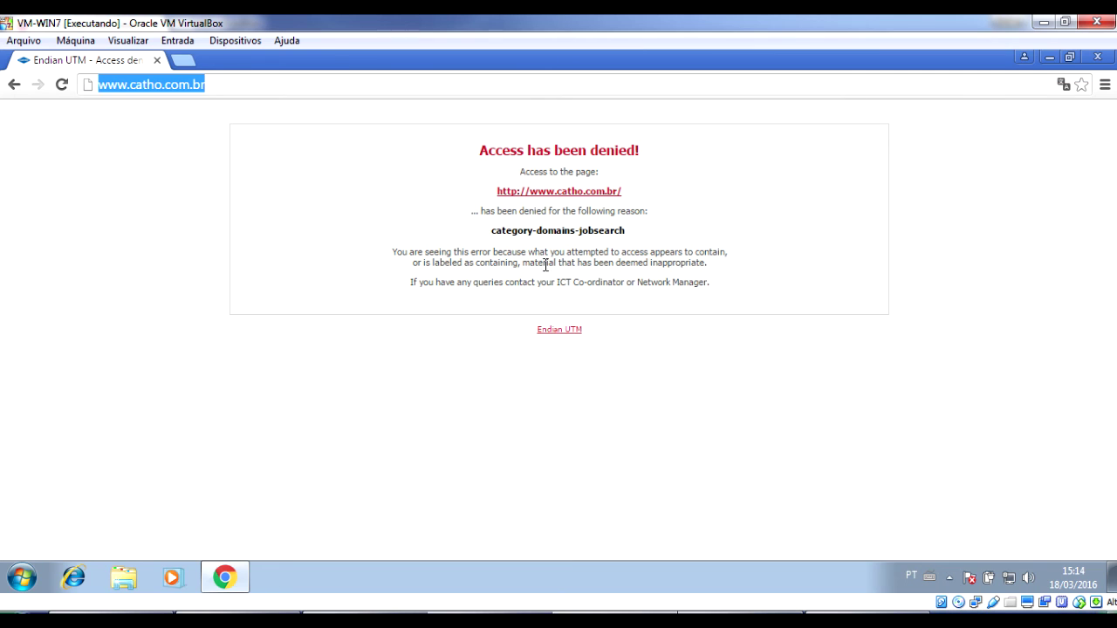
key(Return)
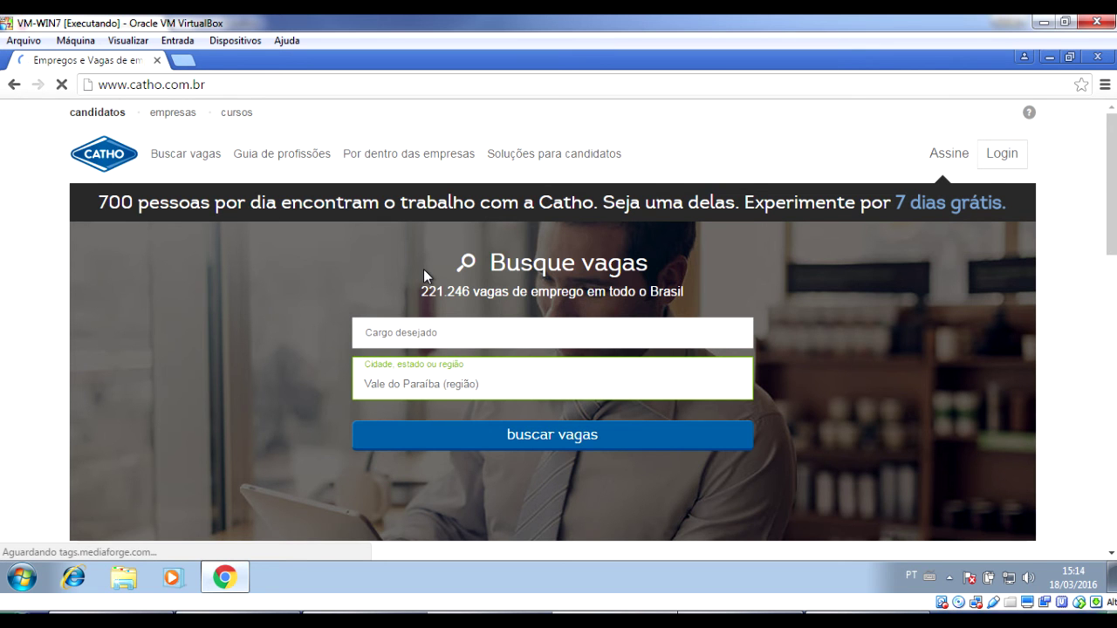
scroll(287, 335, down, 4)
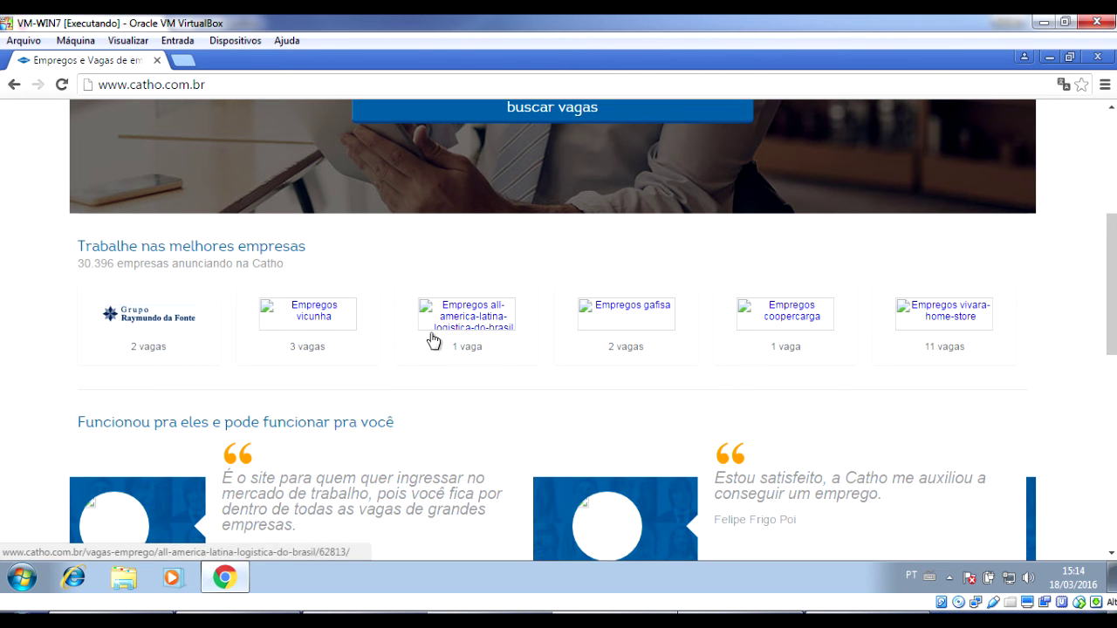
scroll(576, 321, down, 2)
scroll(561, 329, up, 4)
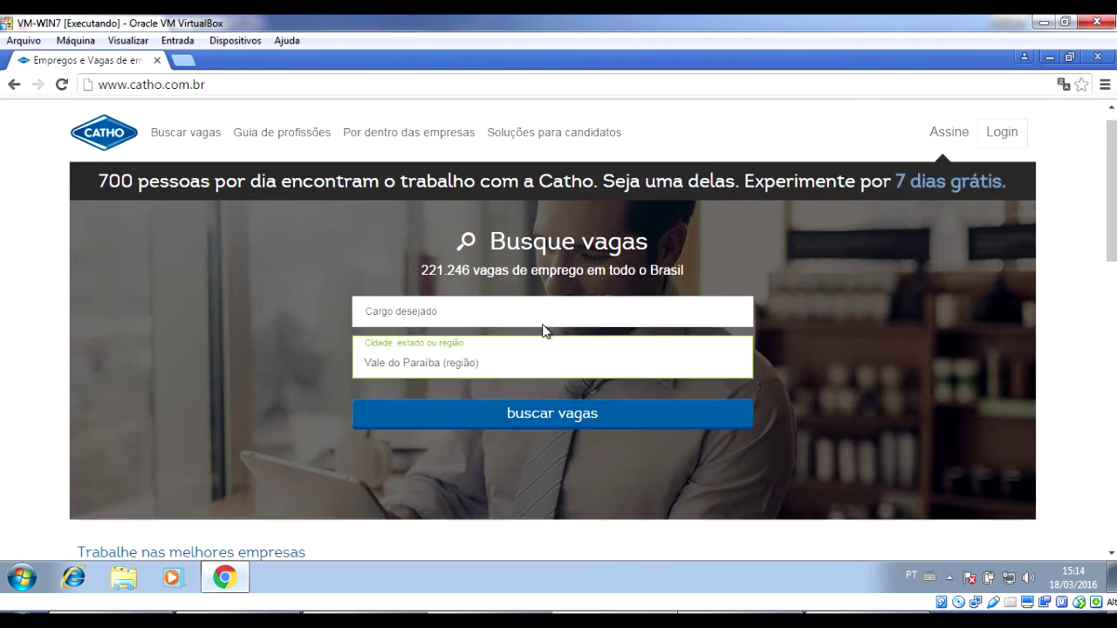
click(417, 91)
key(Return)
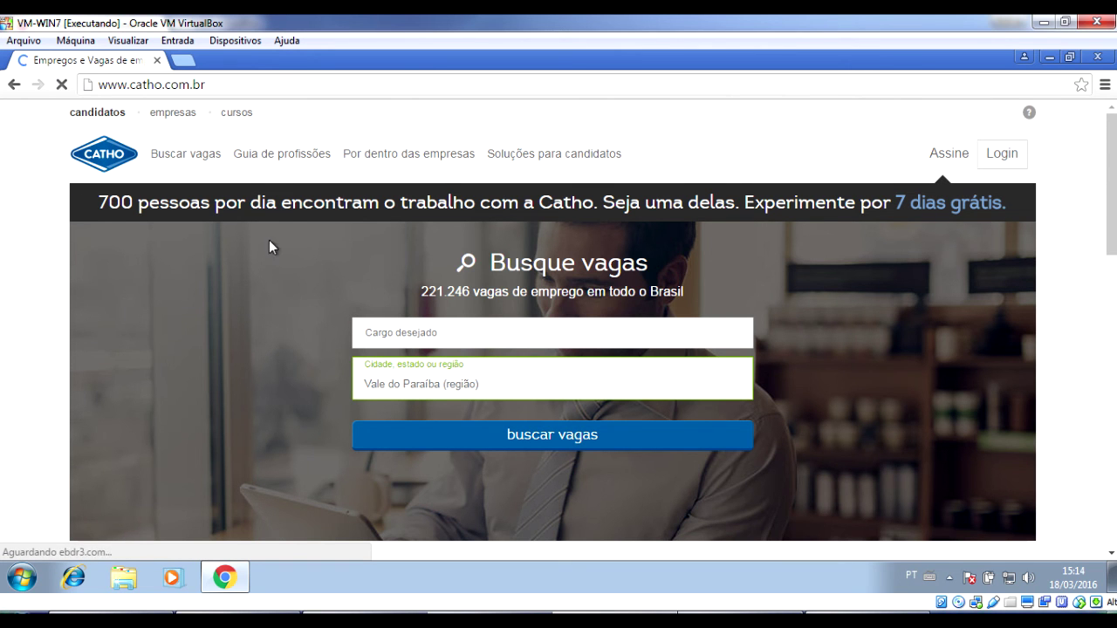
scroll(137, 259, down, 3)
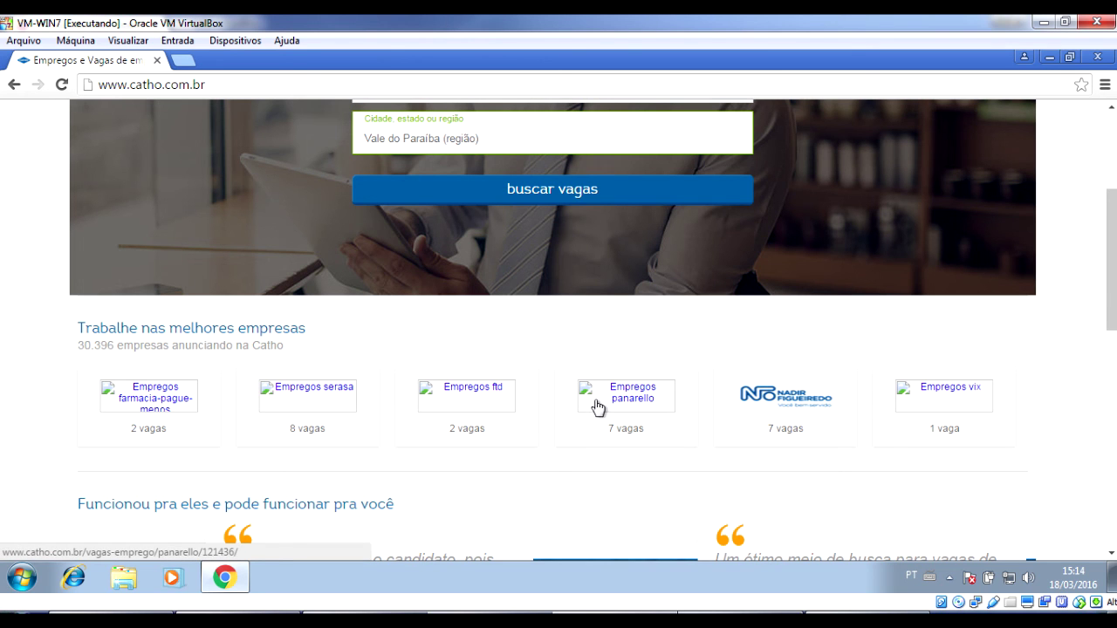
click(181, 63)
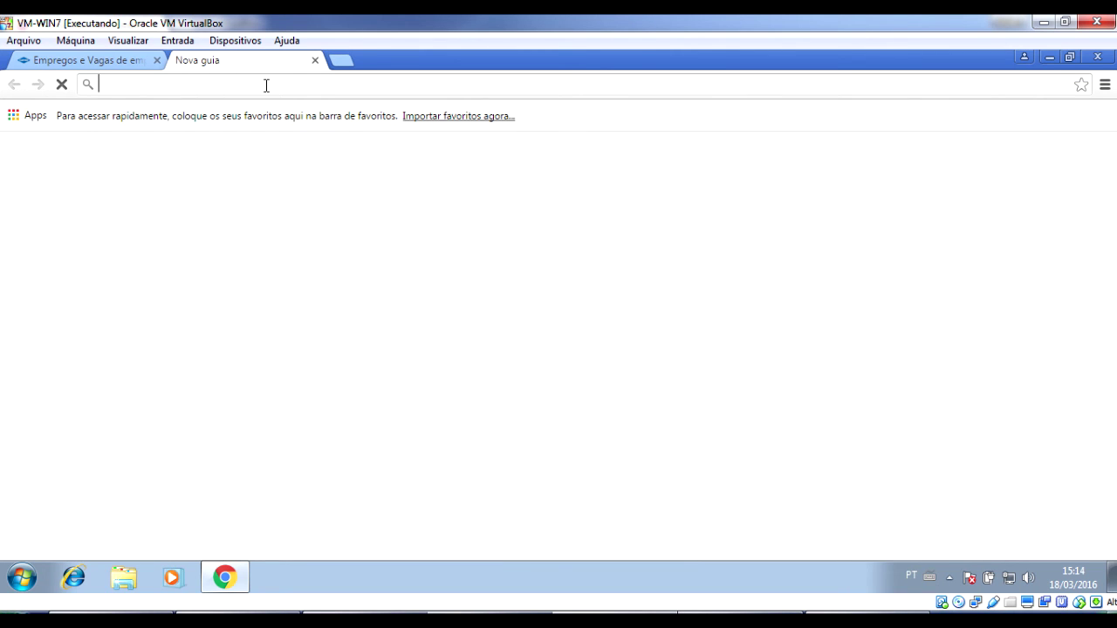
text(www.vaga)
key(Return)
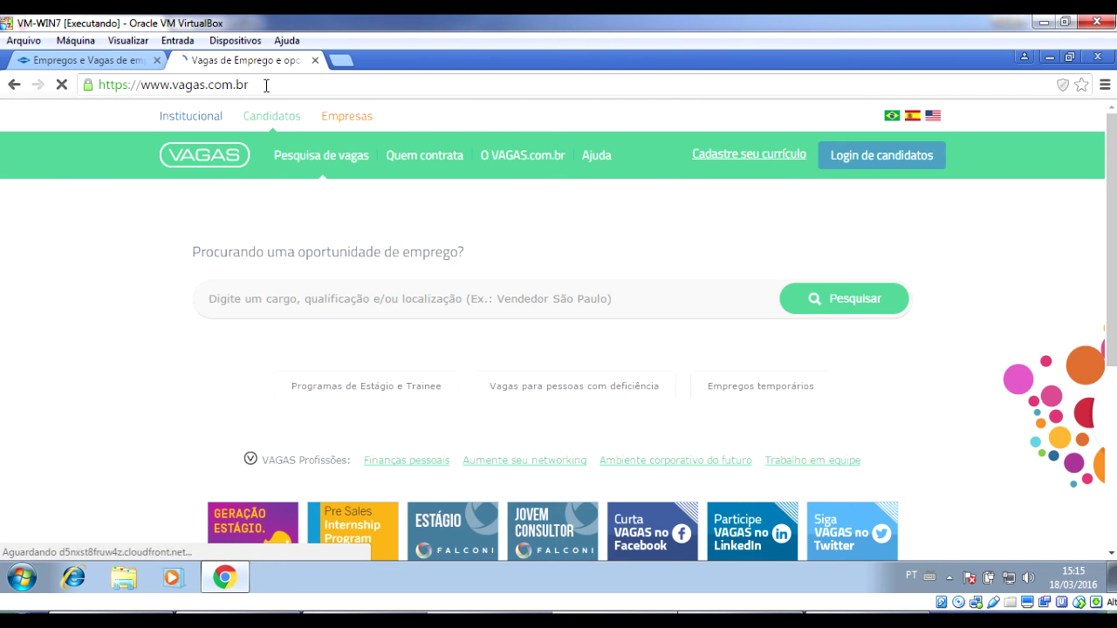
key(ctrl+t)
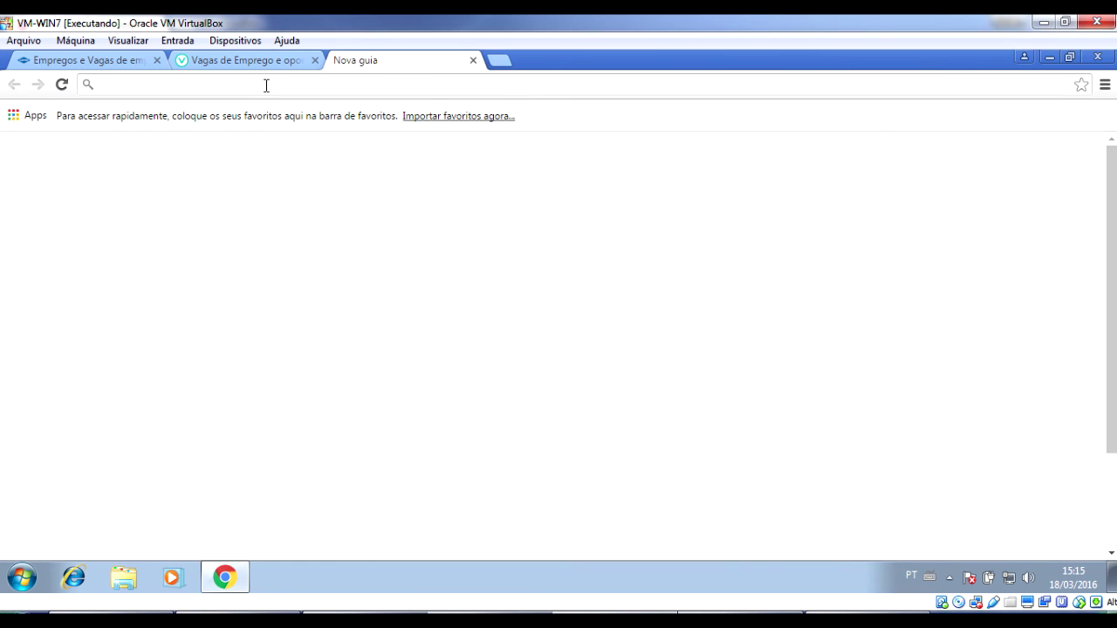
text(www.infojobs)
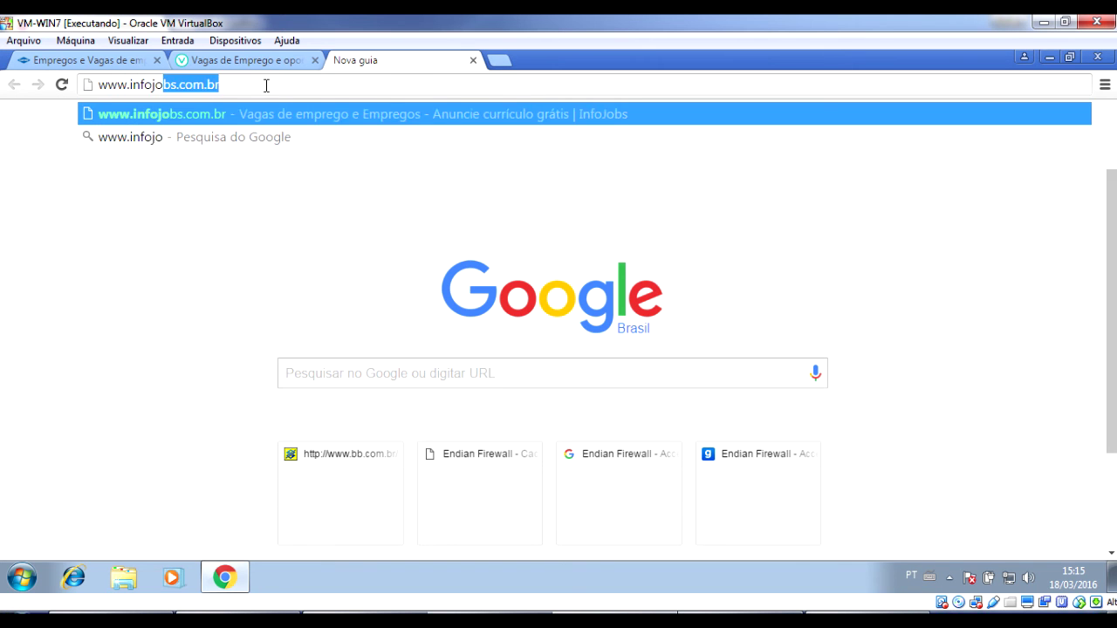
key(Delete)
key(Down)
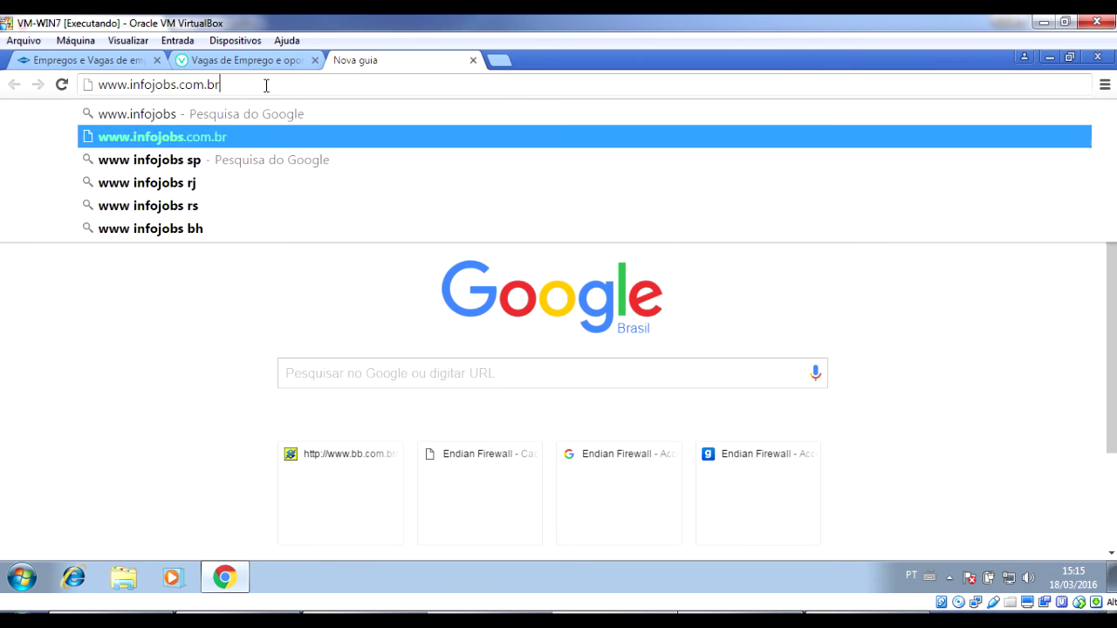
key(Return)
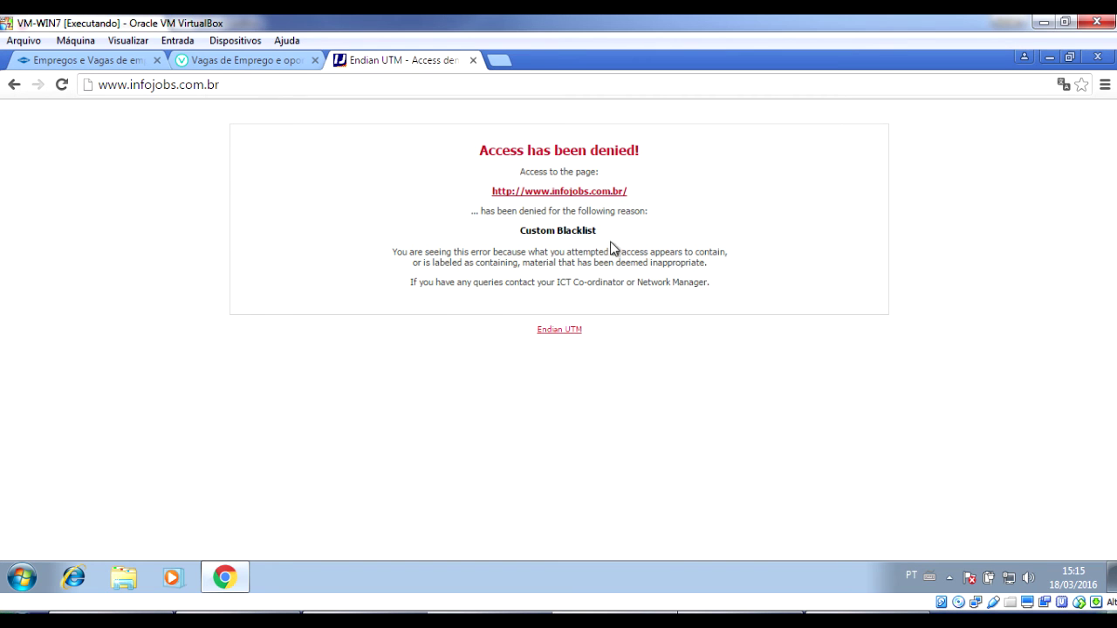
drag(598, 231, 524, 227)
Return to the vagas.com.br tab and check its address.
click(395, 253)
click(256, 61)
click(270, 84)
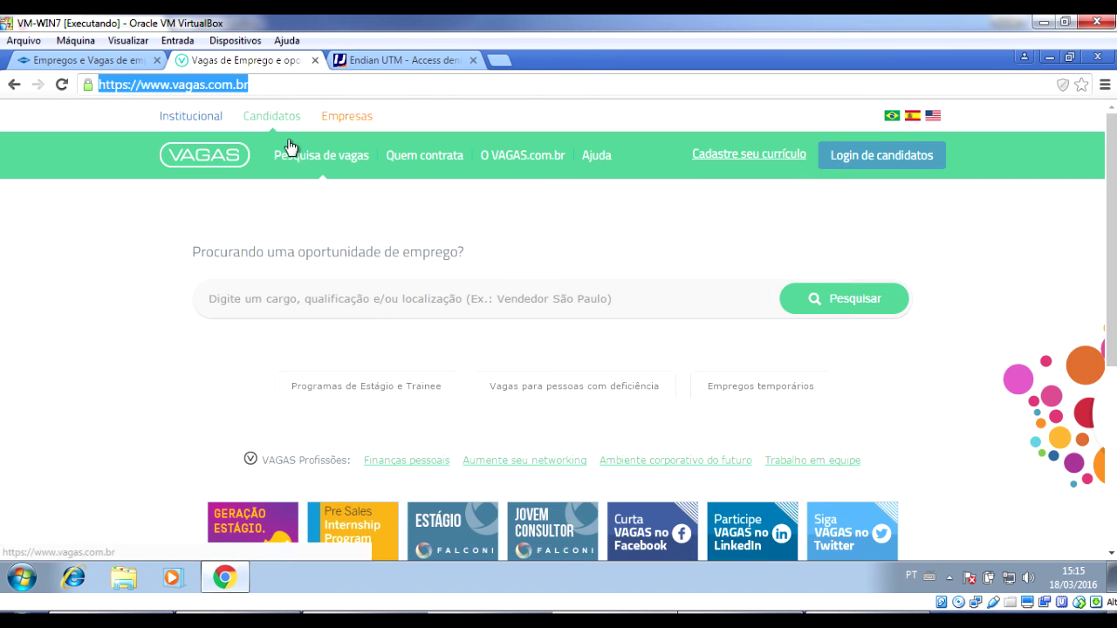
click(302, 87)
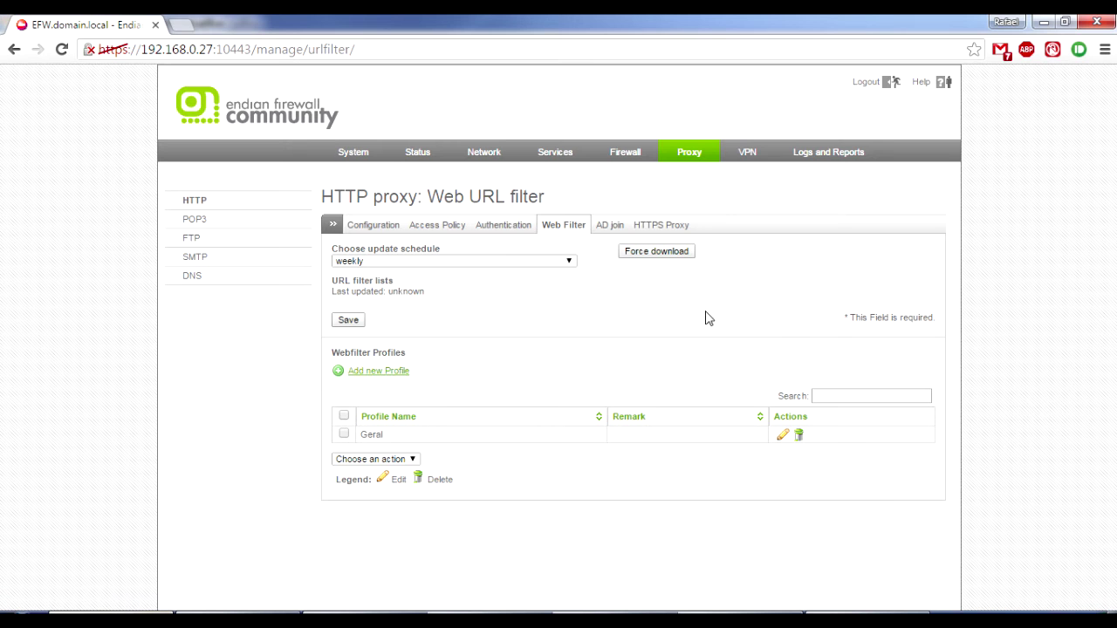
click(782, 434)
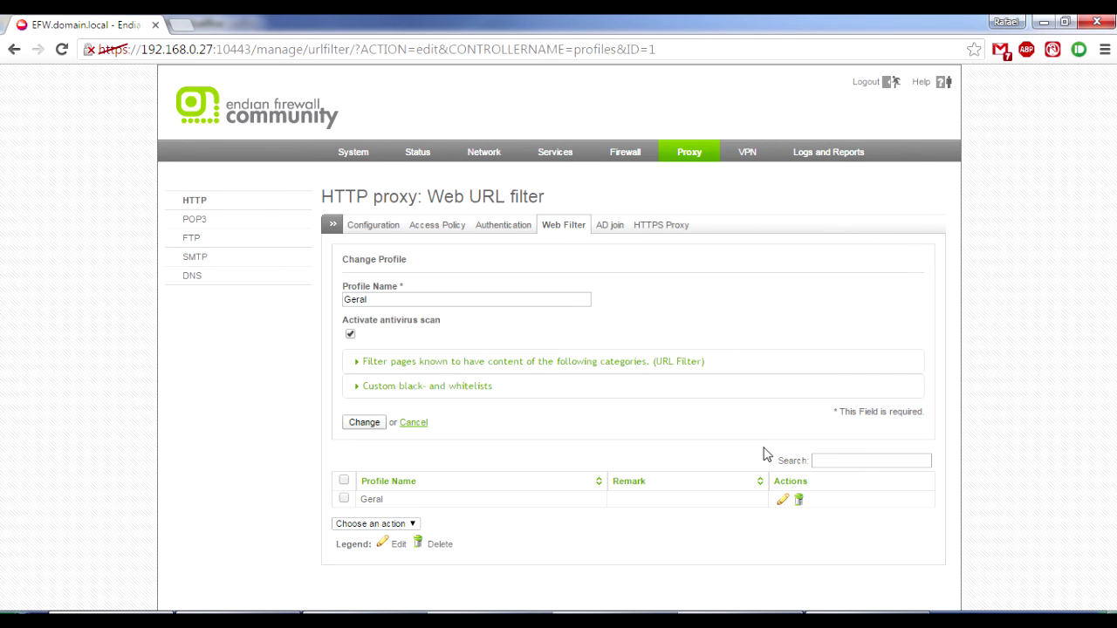
click(647, 387)
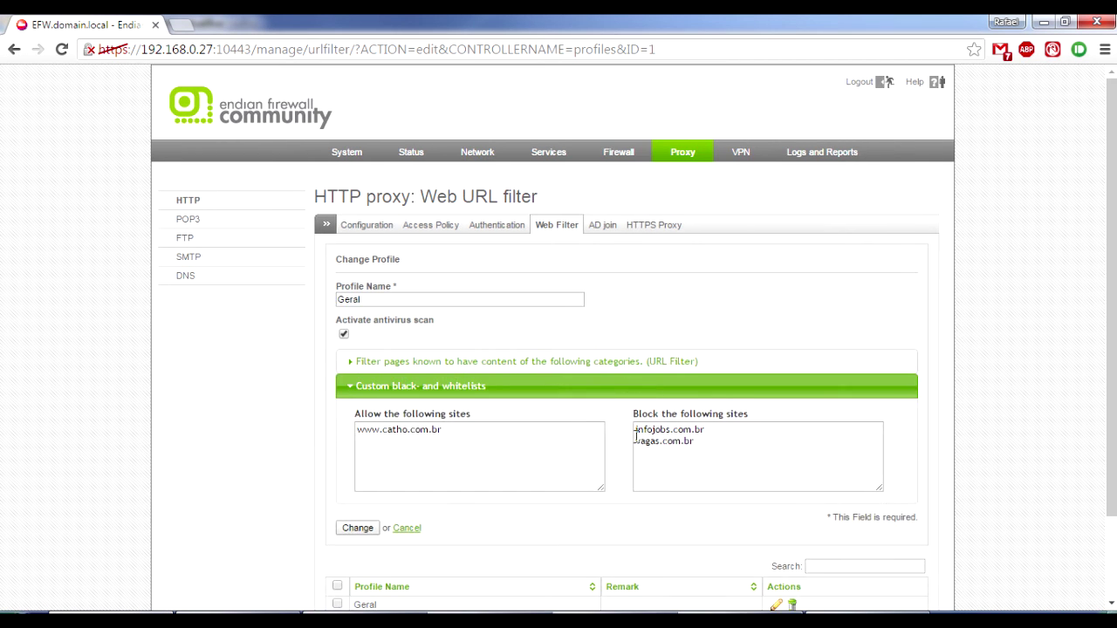
drag(707, 444, 587, 442)
click(262, 620)
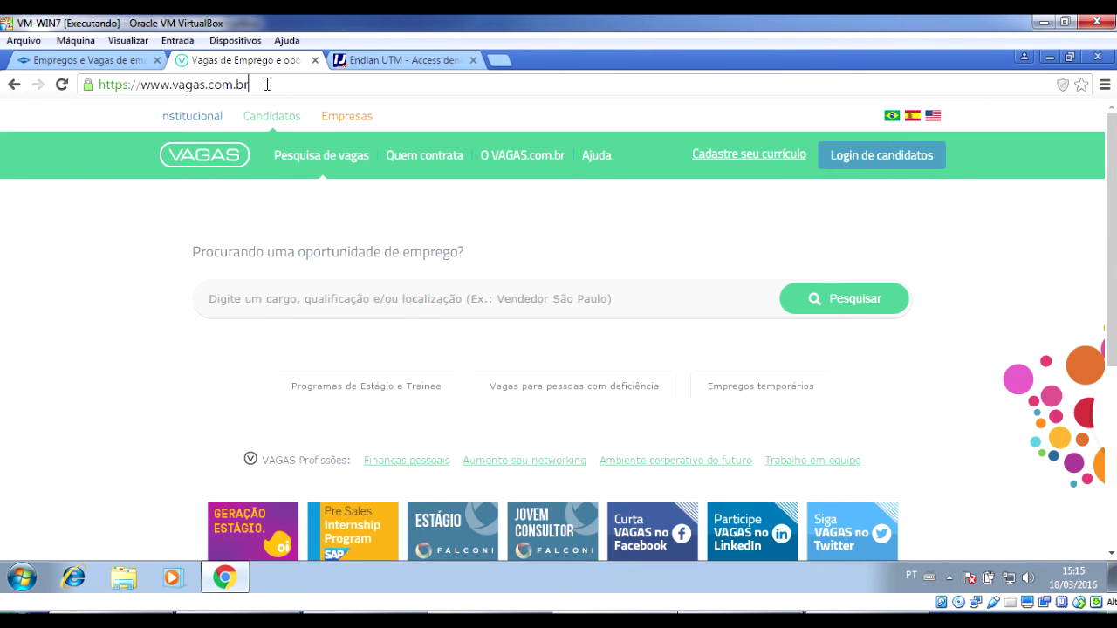
drag(267, 85, 140, 85)
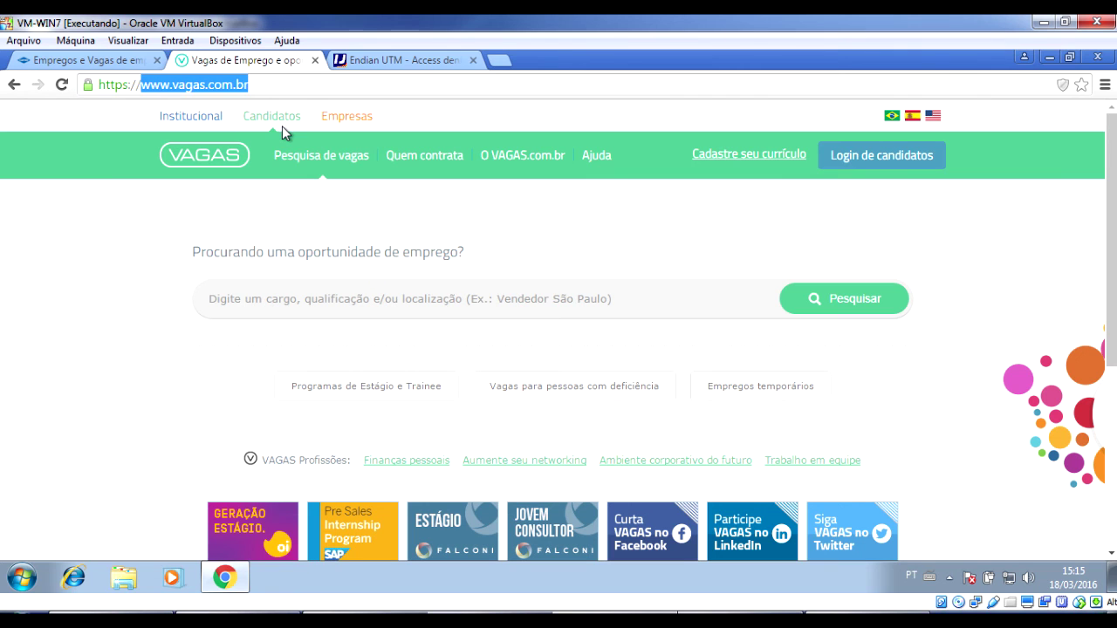
key(Return)
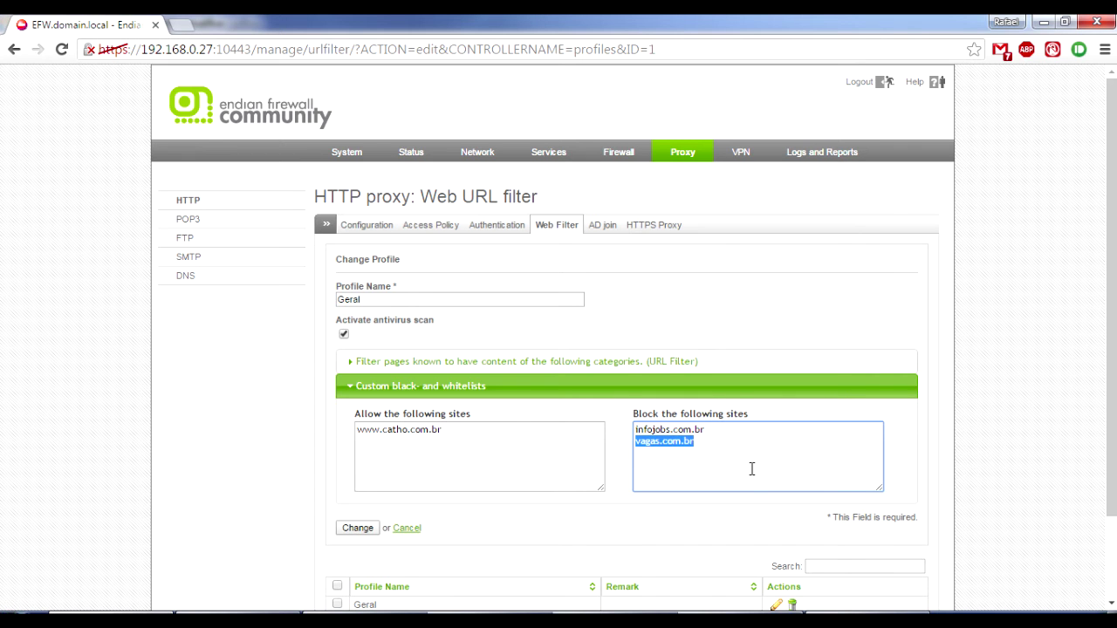
text(sarg/ONE-SHOT)
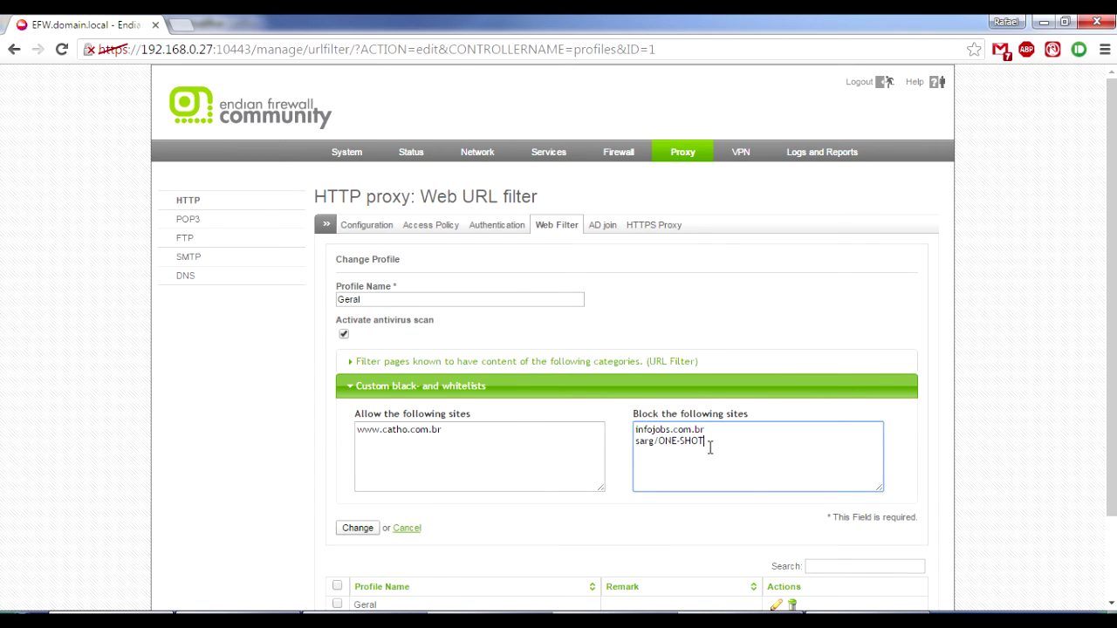
triple_click(710, 447)
text(www.)
Shorten the allowed entry to catho.com.br and save the profile.
drag(382, 432, 308, 451)
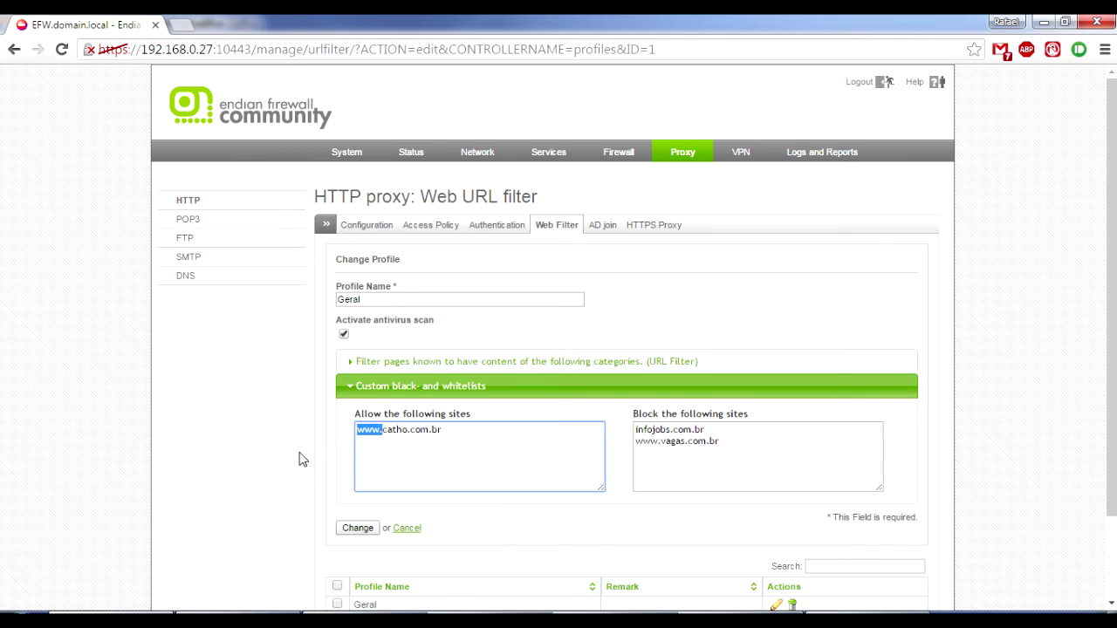
key(BackSpace)
click(365, 529)
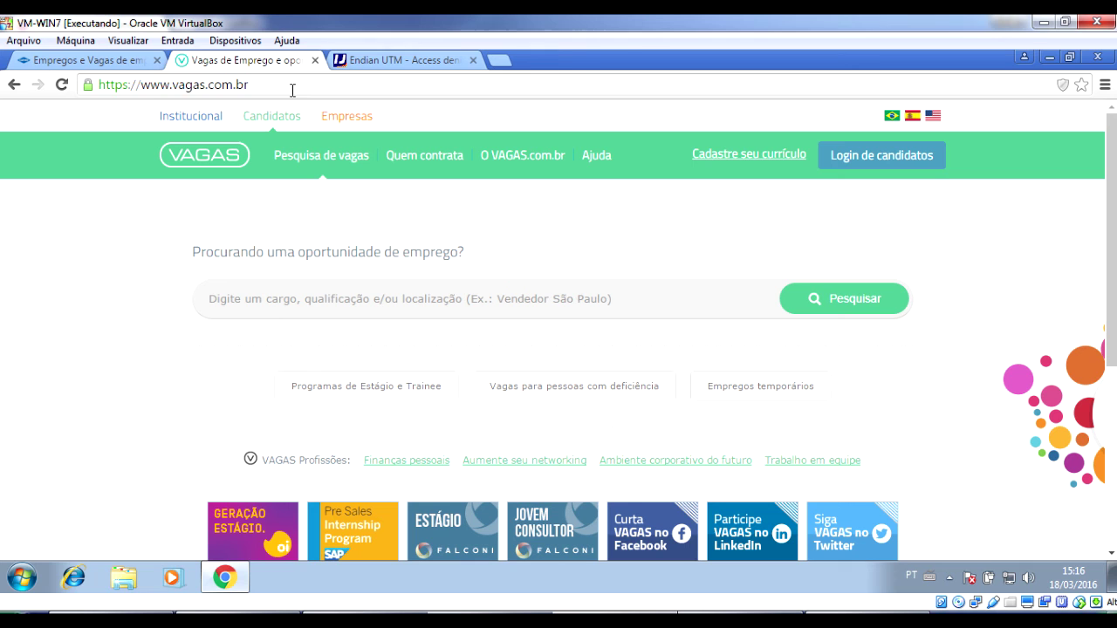
Reload vagas.com.br, check the access-denied tab, then reload catho.com.br.
click(293, 86)
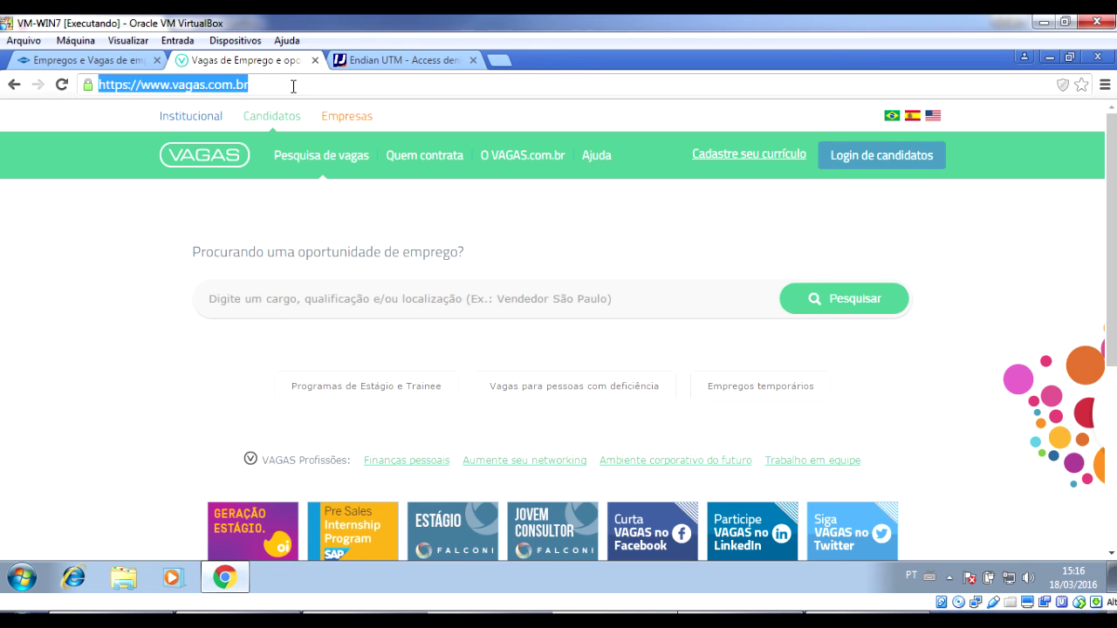
key(Return)
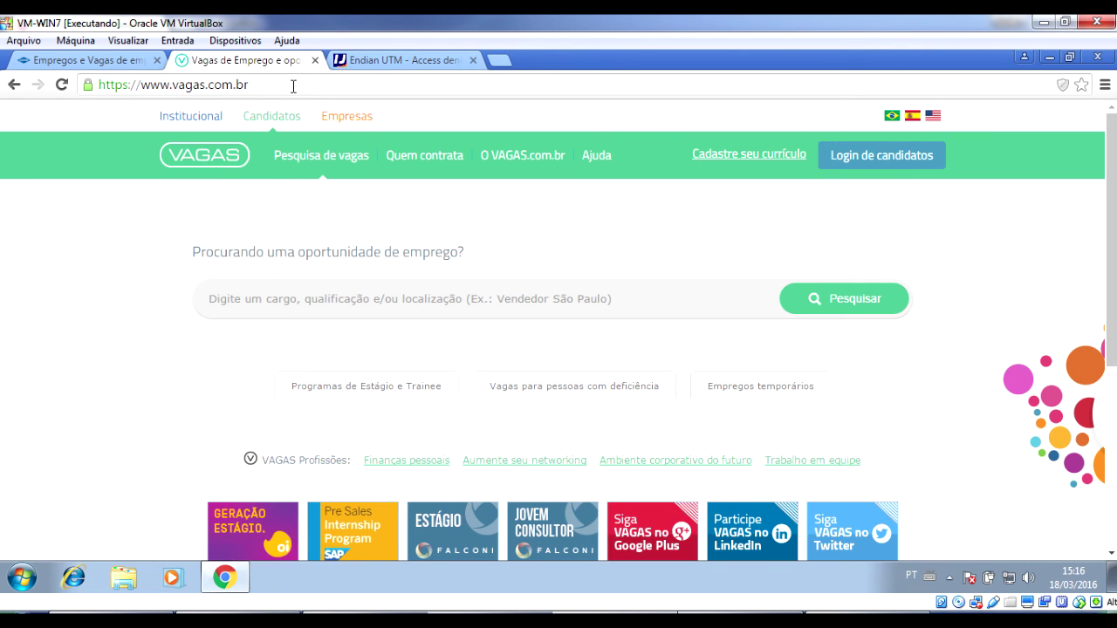
click(370, 63)
click(370, 83)
click(371, 83)
click(119, 58)
click(172, 84)
key(Return)
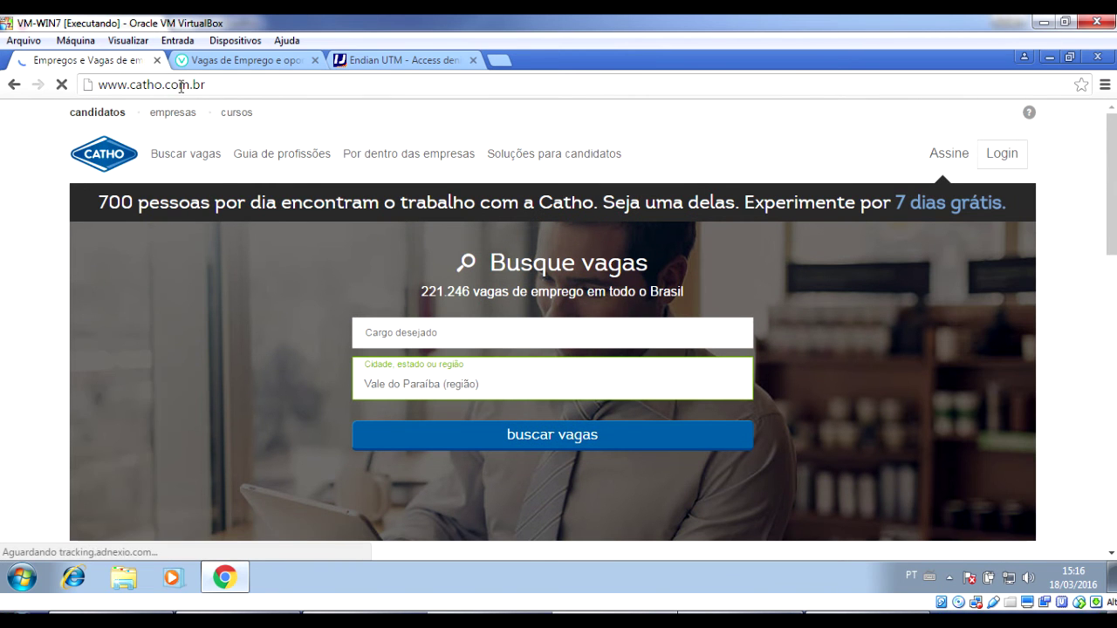
Keep retrying catho.com.br after the timeout error until it loads.
scroll(137, 252, down, 1)
scroll(137, 252, down, 3)
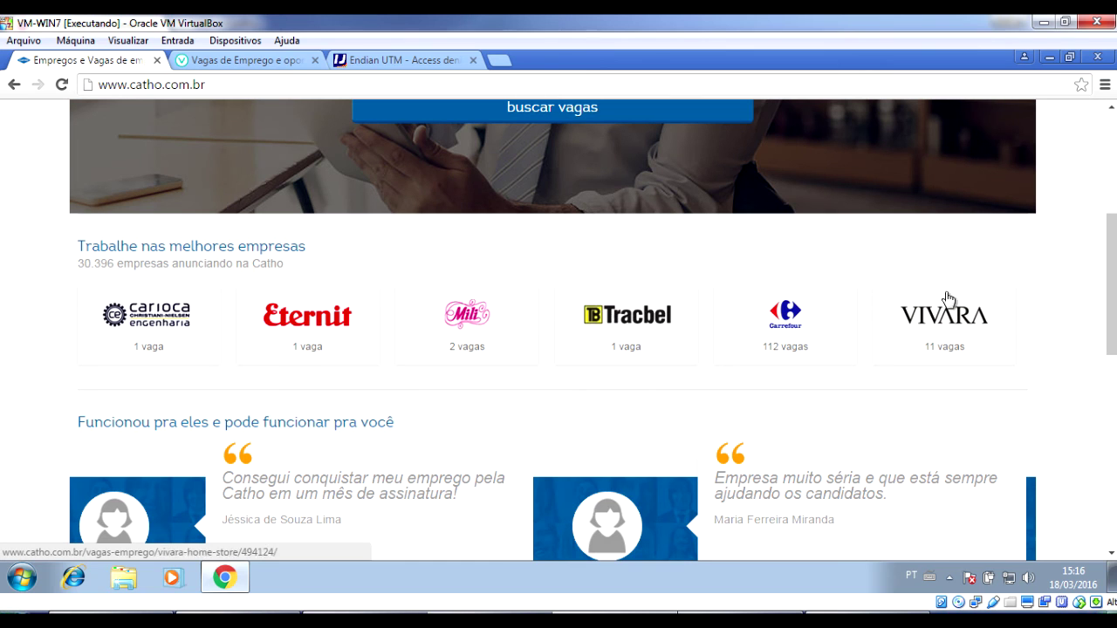
click(229, 84)
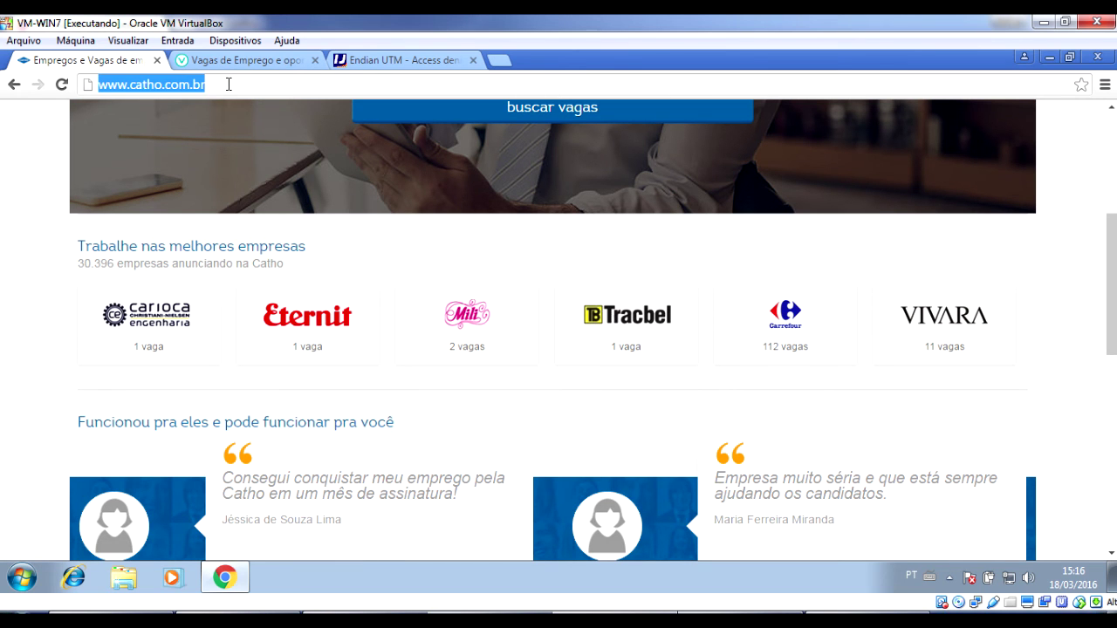
key(Return)
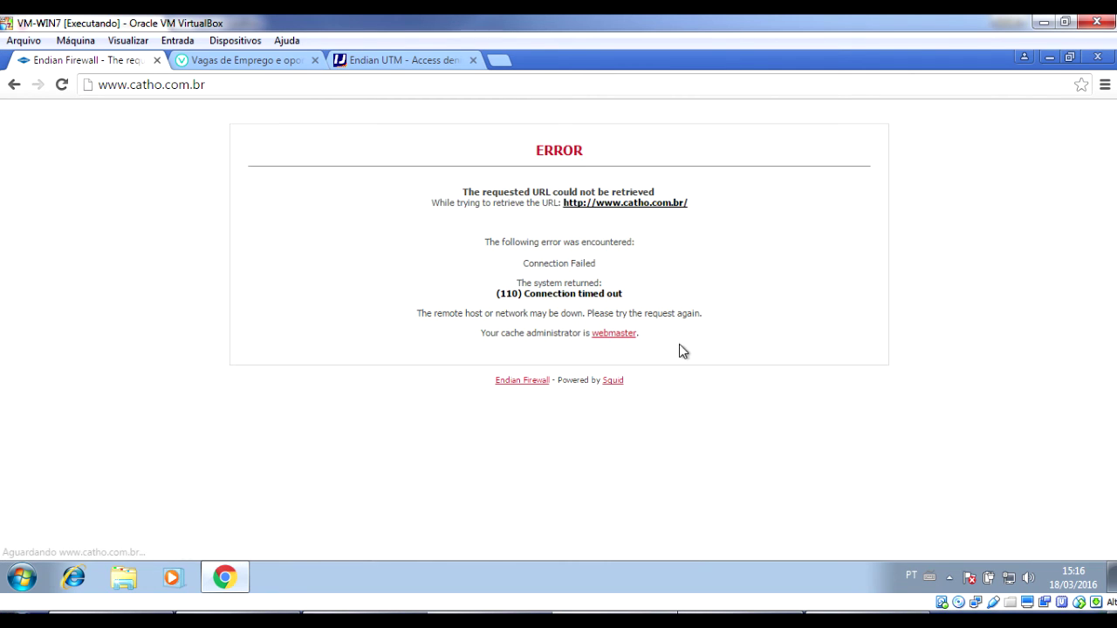
click(315, 81)
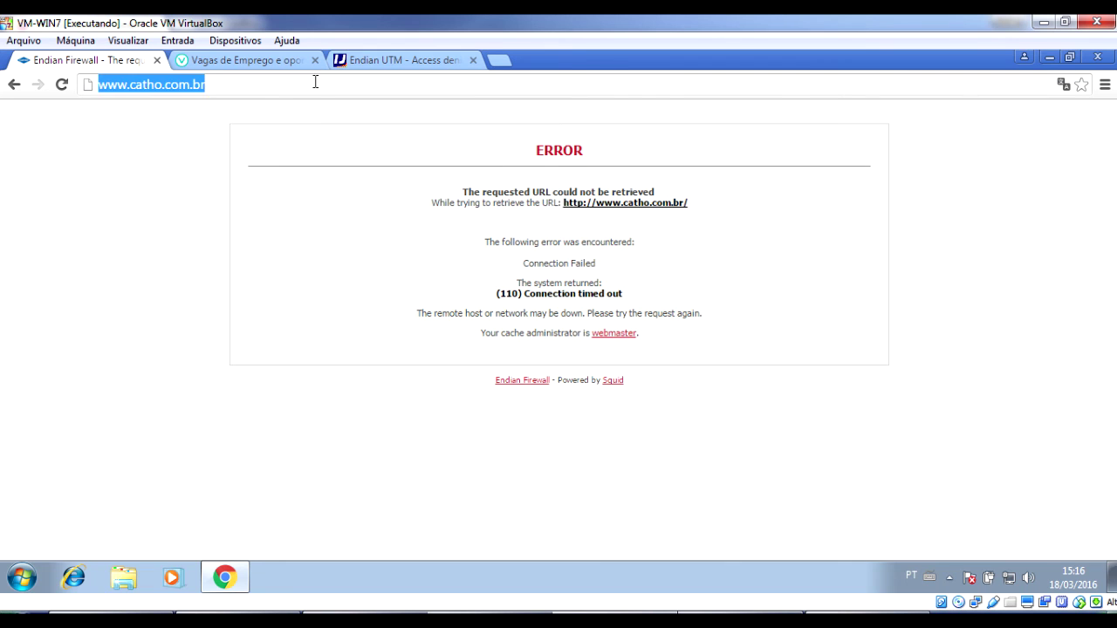
key(Return)
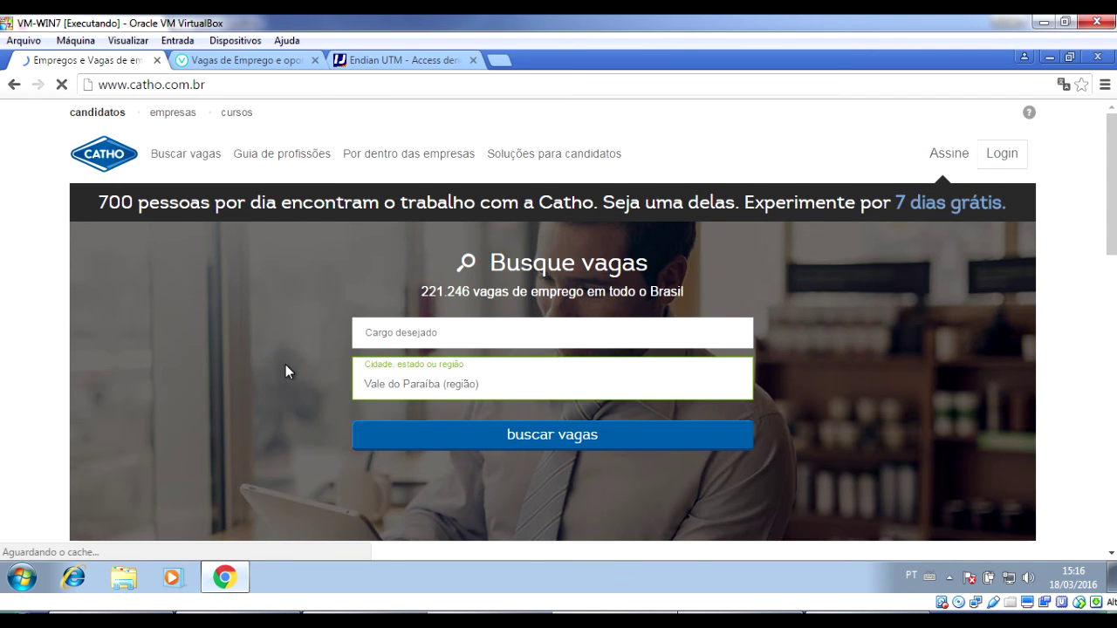
scroll(287, 371, down, 5)
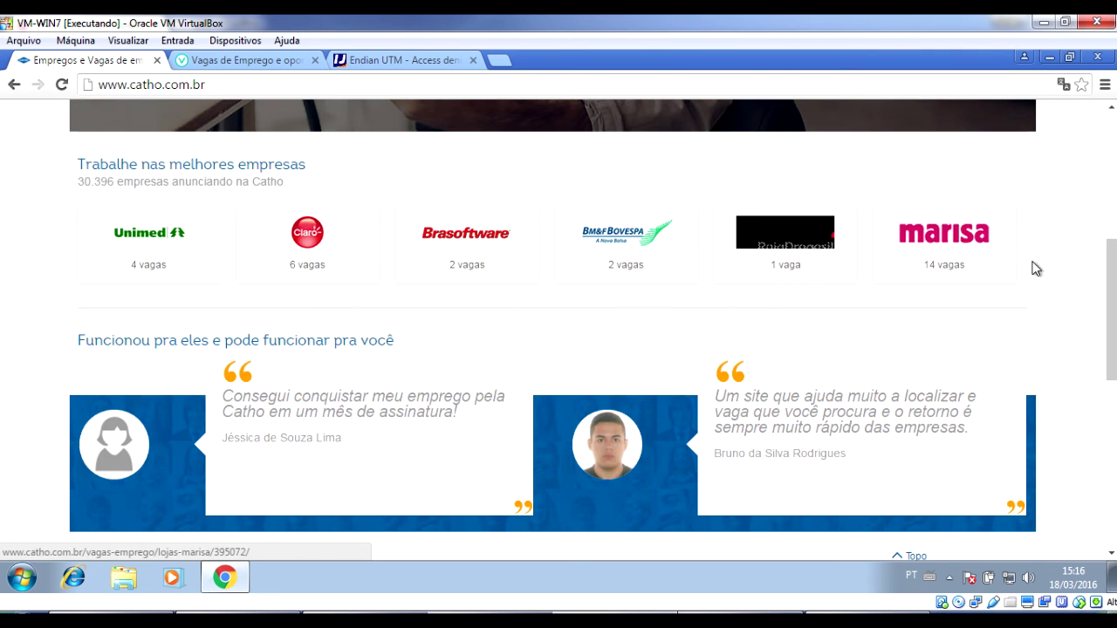
click(401, 86)
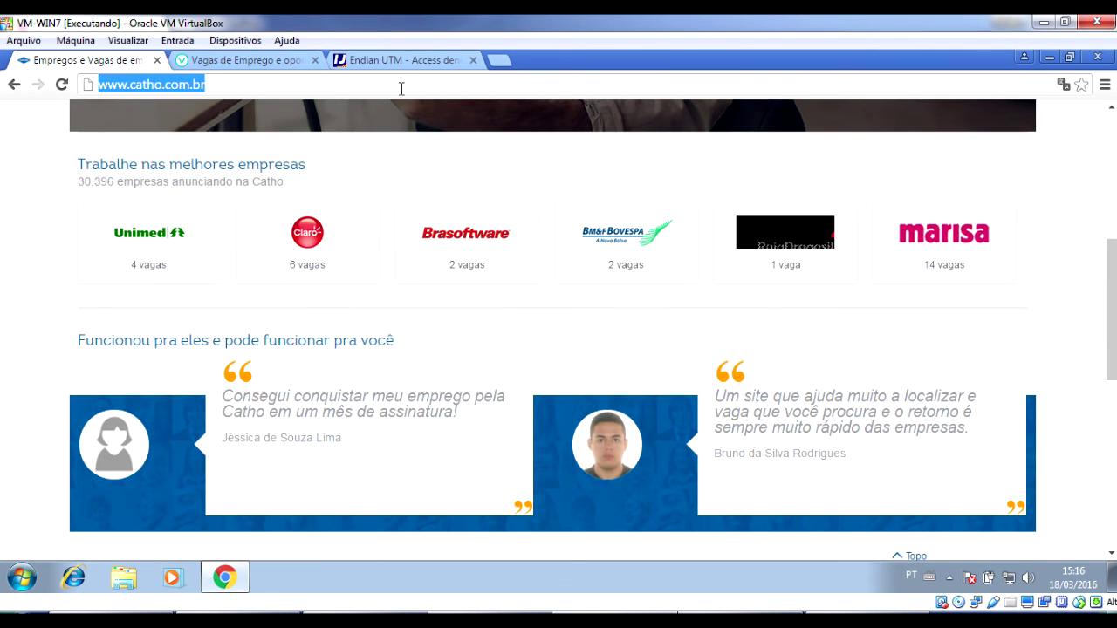
key(Return)
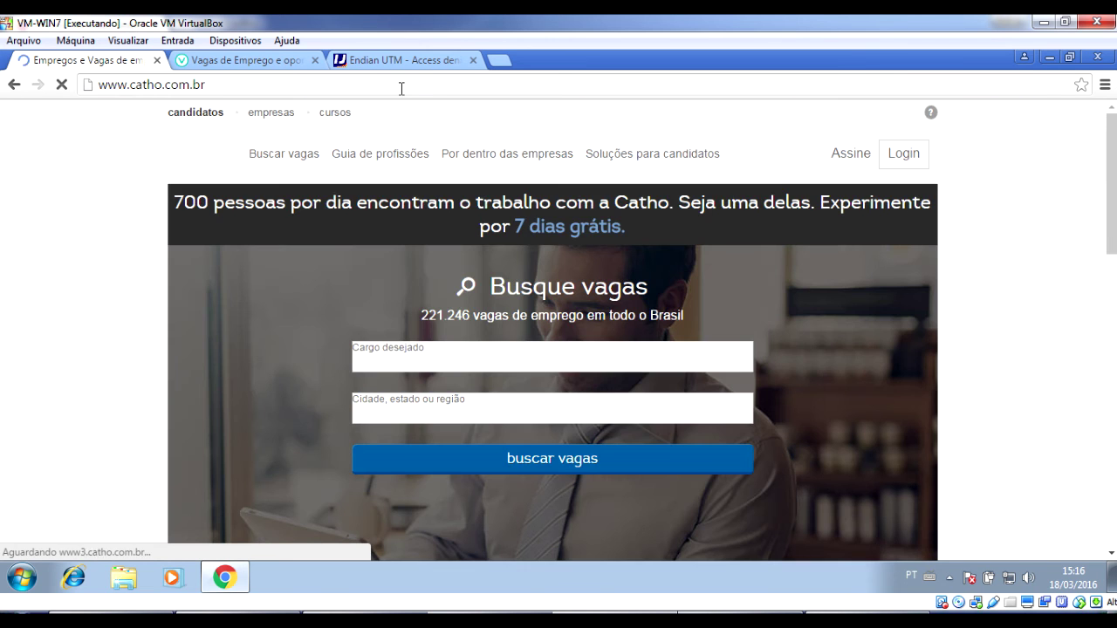
scroll(338, 244, down, 5)
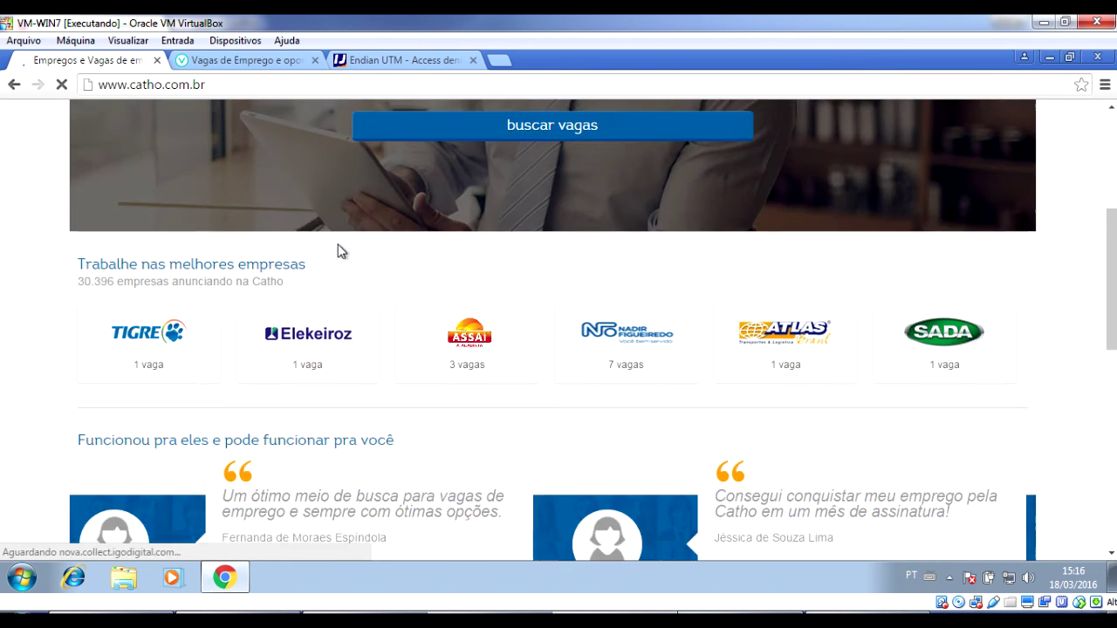
scroll(521, 282, up, 4)
click(259, 63)
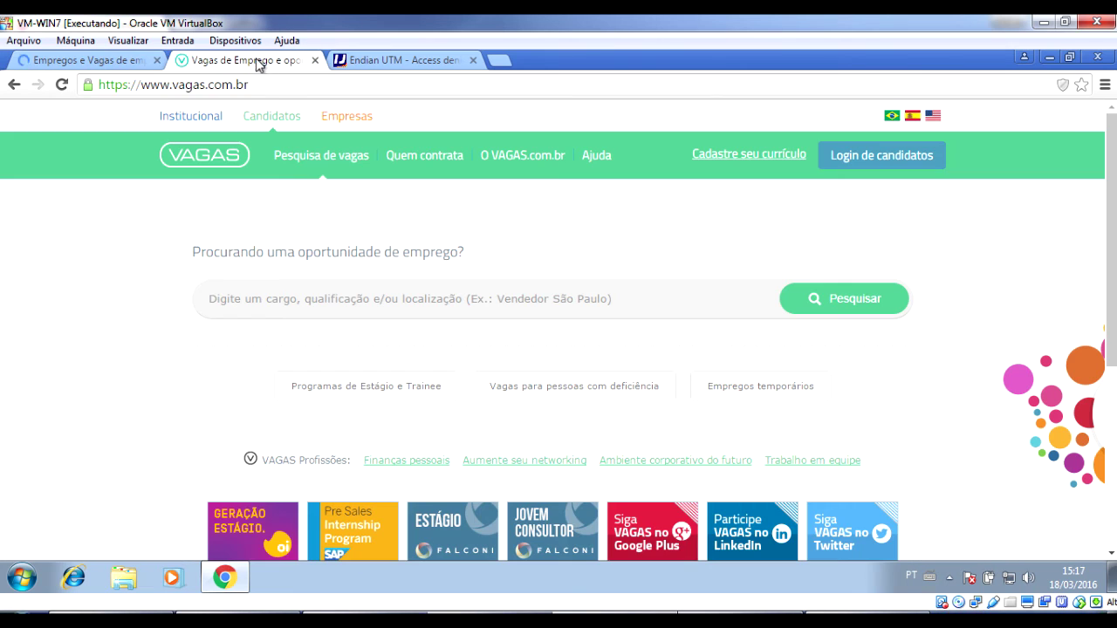
click(253, 84)
click(141, 85)
drag(140, 85, 59, 76)
key(BackSpace)
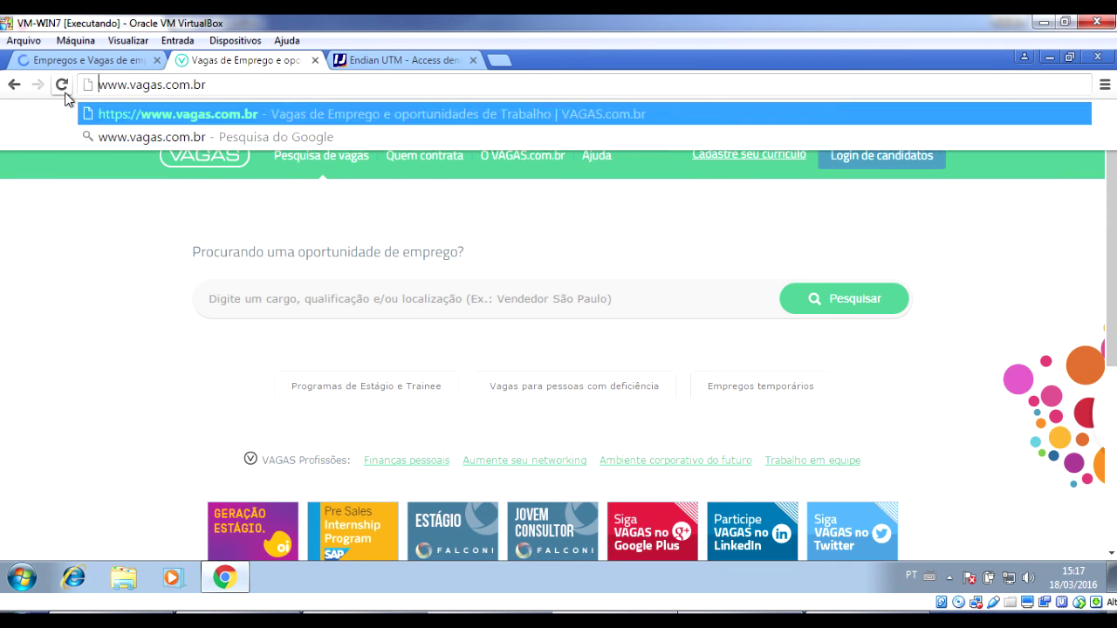
key(Return)
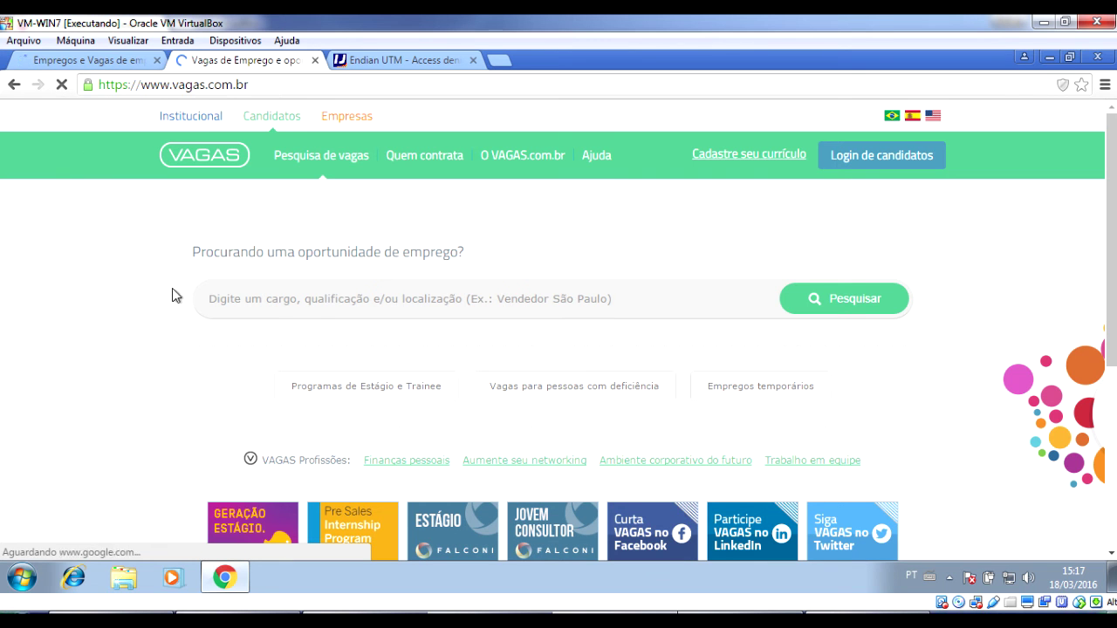
Close the vagas.com.br, access-denied and remaining browser tabs.
key(ctrl+w)
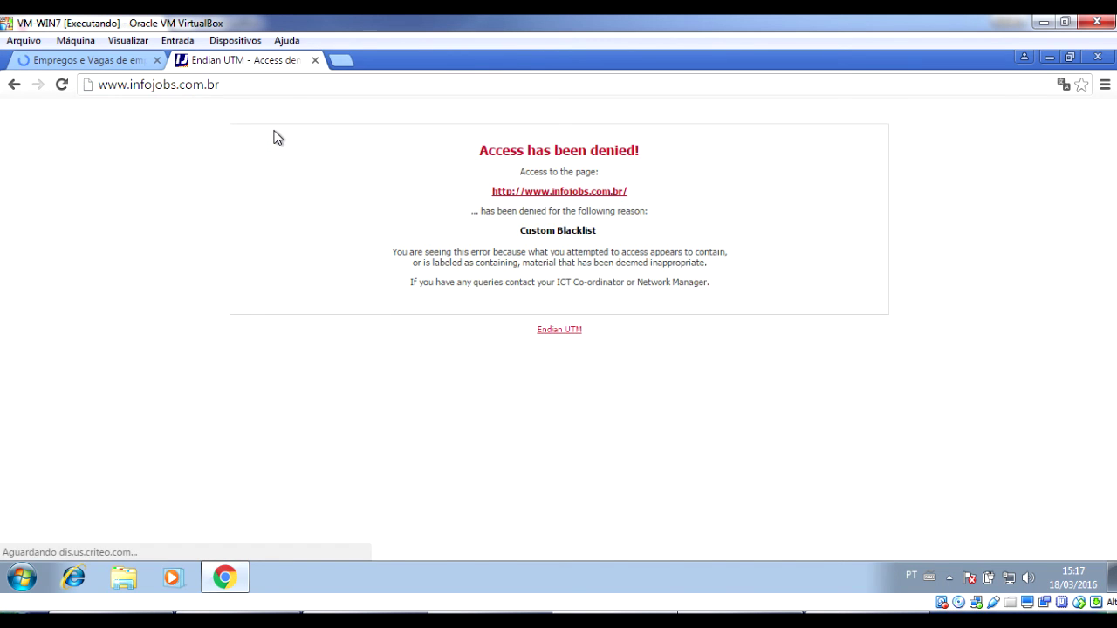
key(ctrl+w)
key(ctrl+w)
click(235, 580)
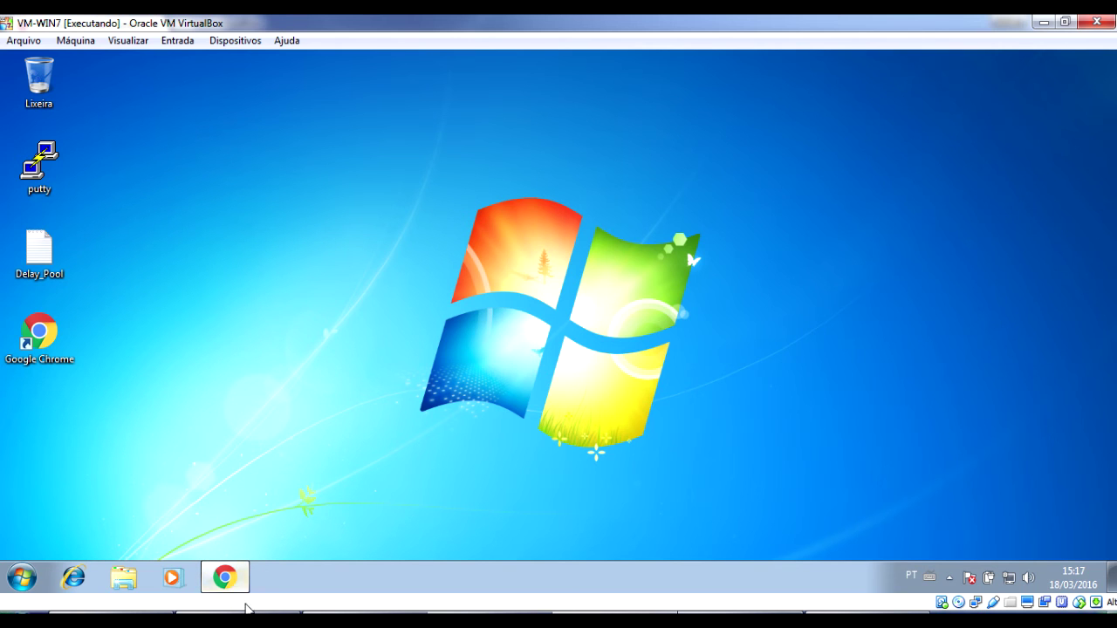
click(227, 579)
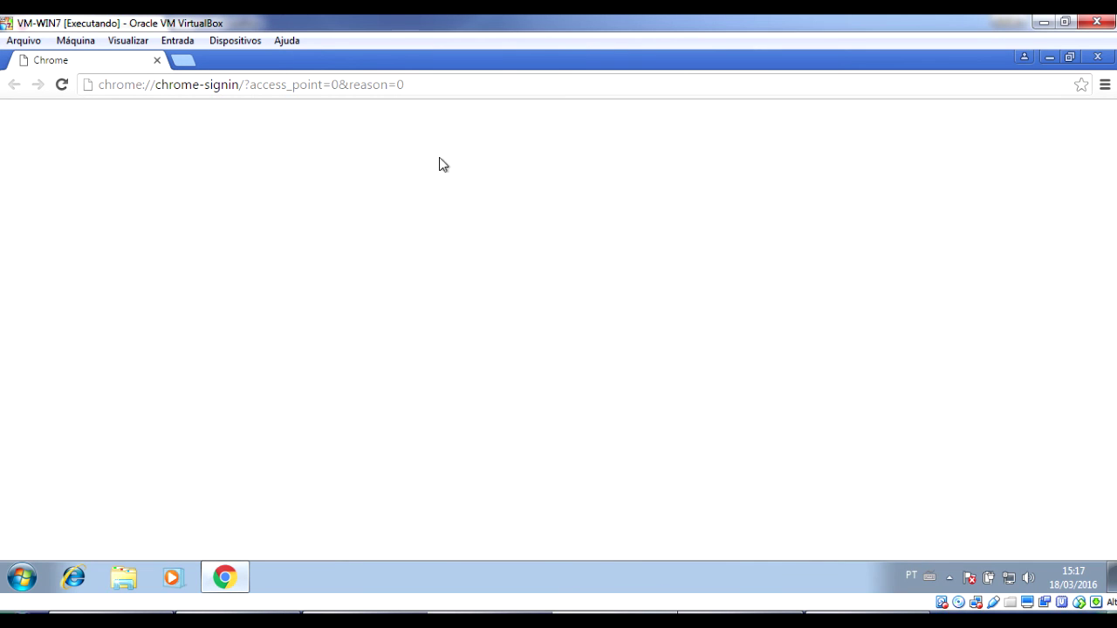
click(497, 86)
text(w)
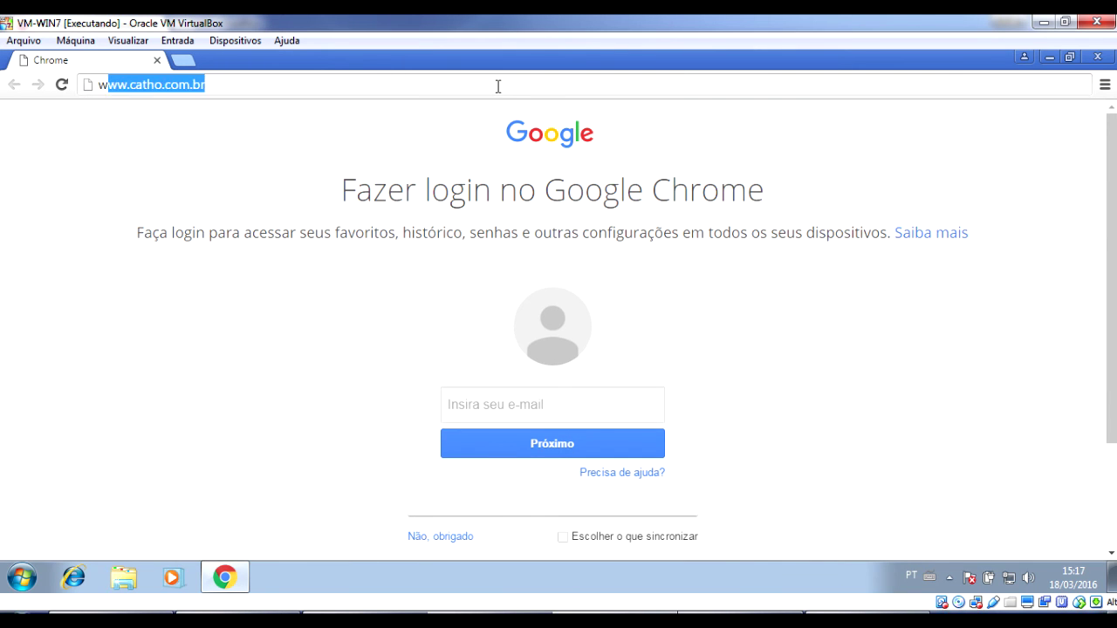
text(ww.vagas.com)
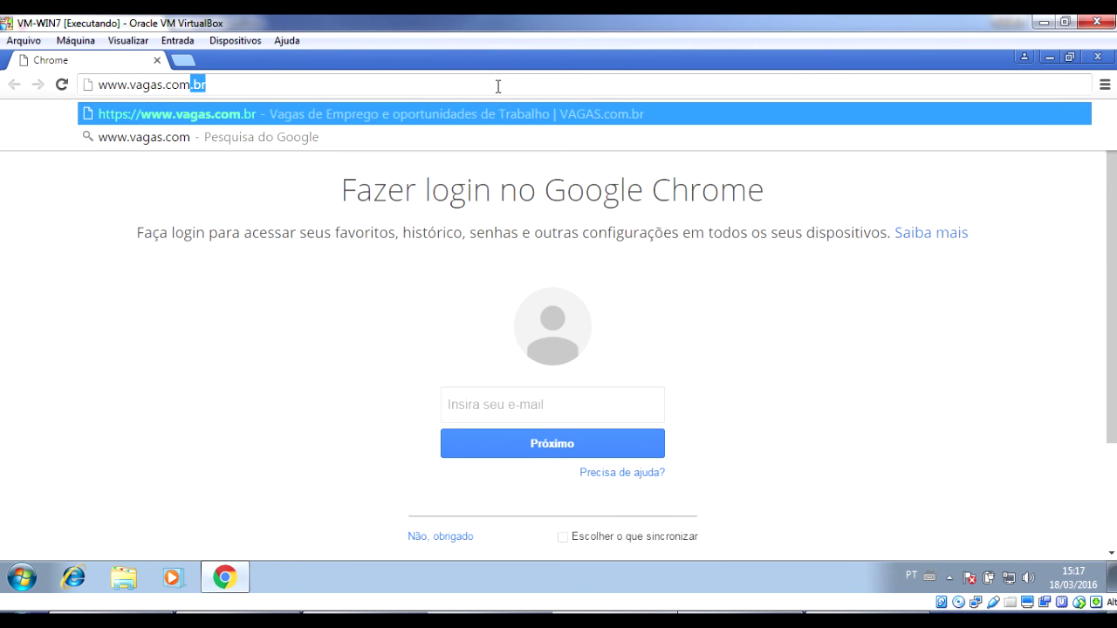
key(Return)
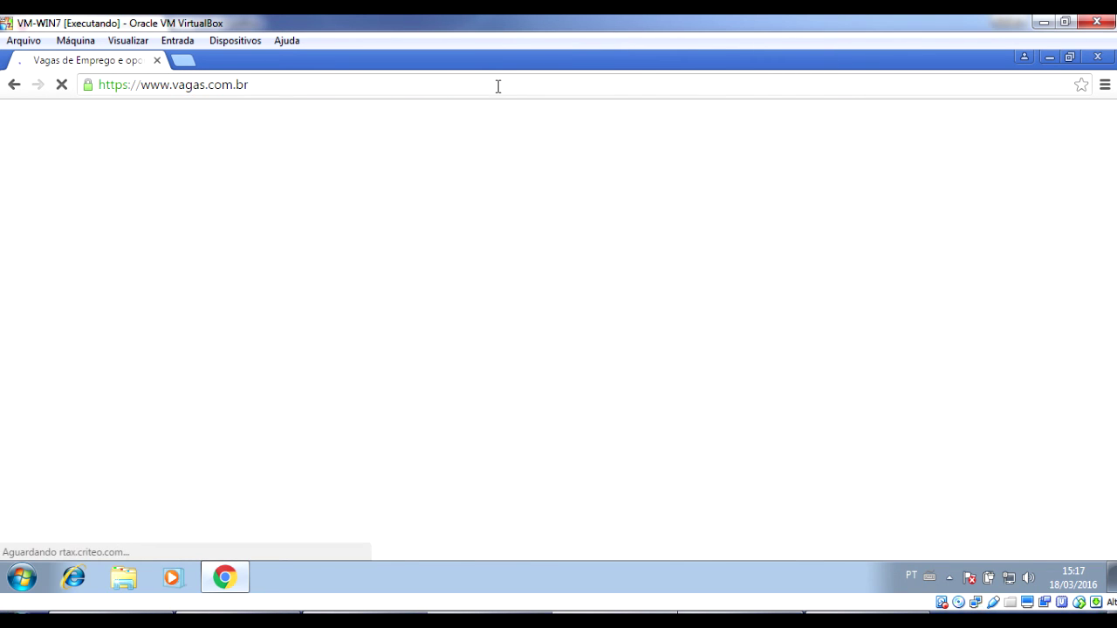
click(497, 85)
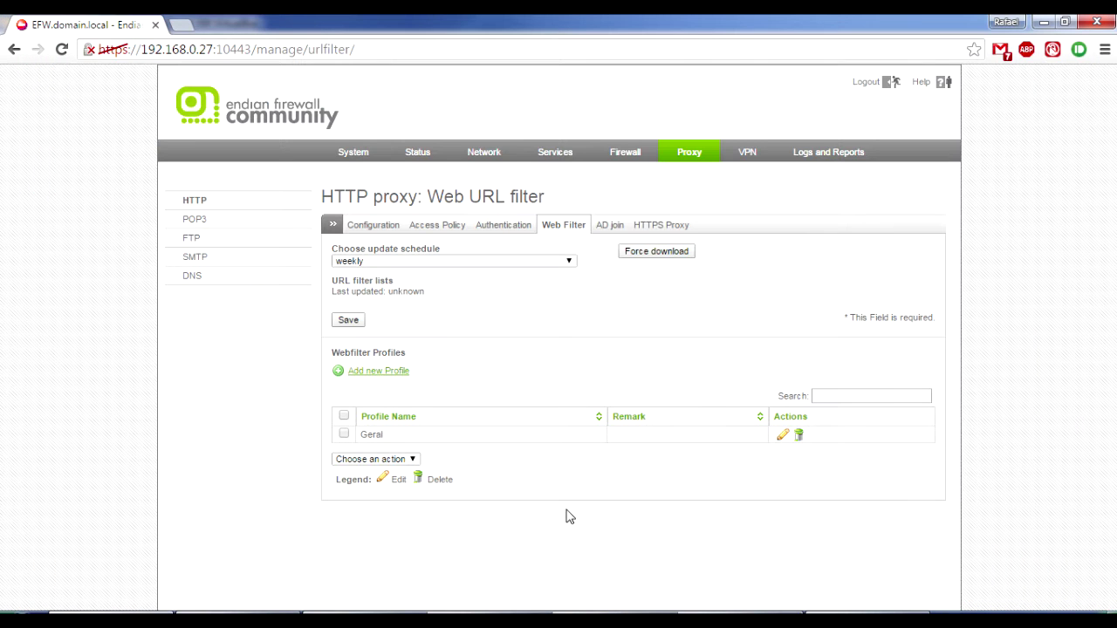
click(783, 438)
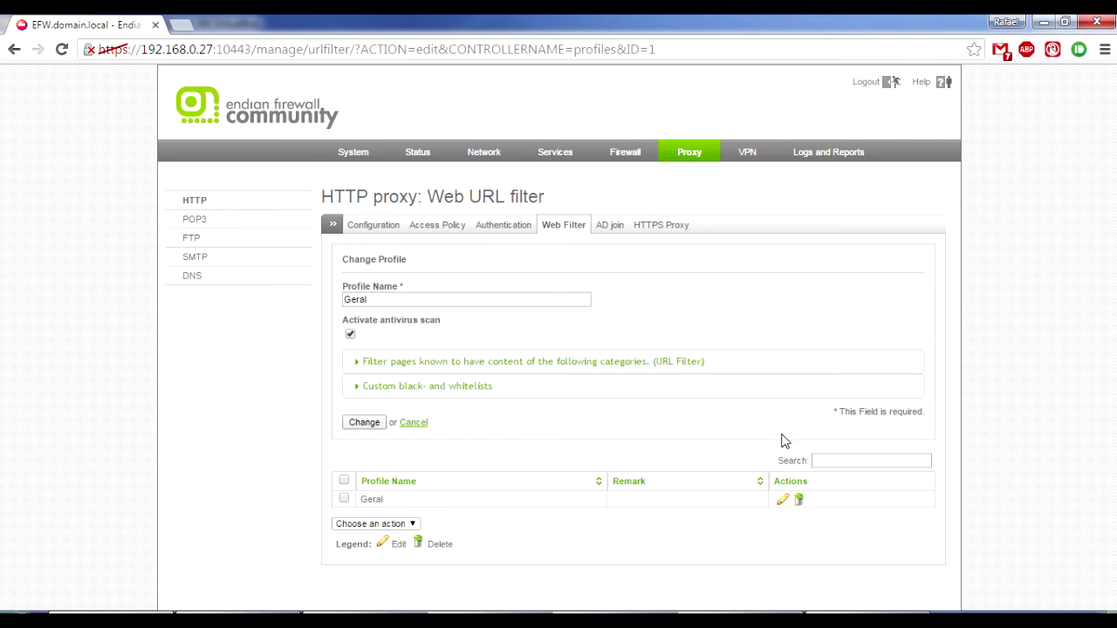
click(506, 390)
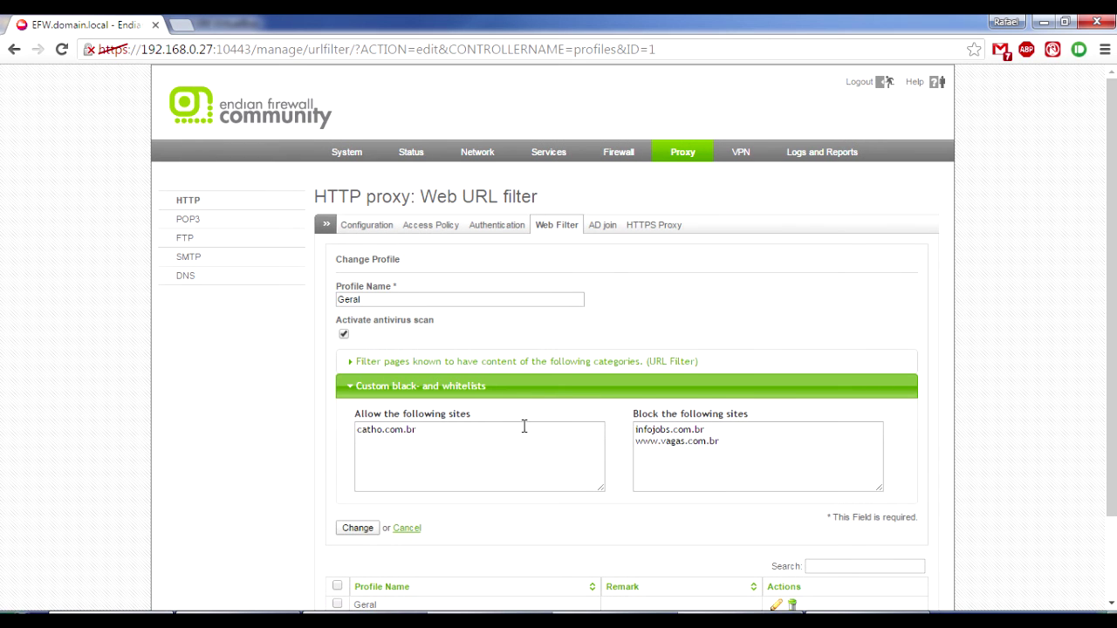
drag(661, 443, 609, 451)
key(Return)
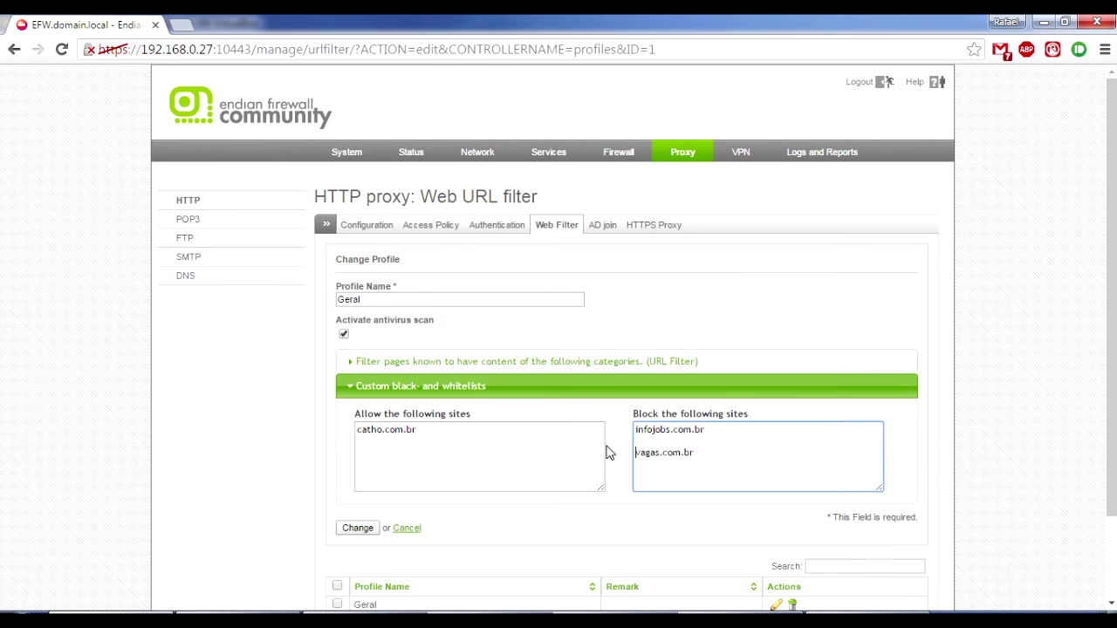
key(Return)
key(BackSpace)
key(BackSpace)
Move vagas.com.br above infojobs.com.br in the block list and save the Geral profile.
key(shift+Home)
key(ctrl+c)
key(BackSpace)
key(Home)
key(Return)
key(Up)
key(ctrl+v)
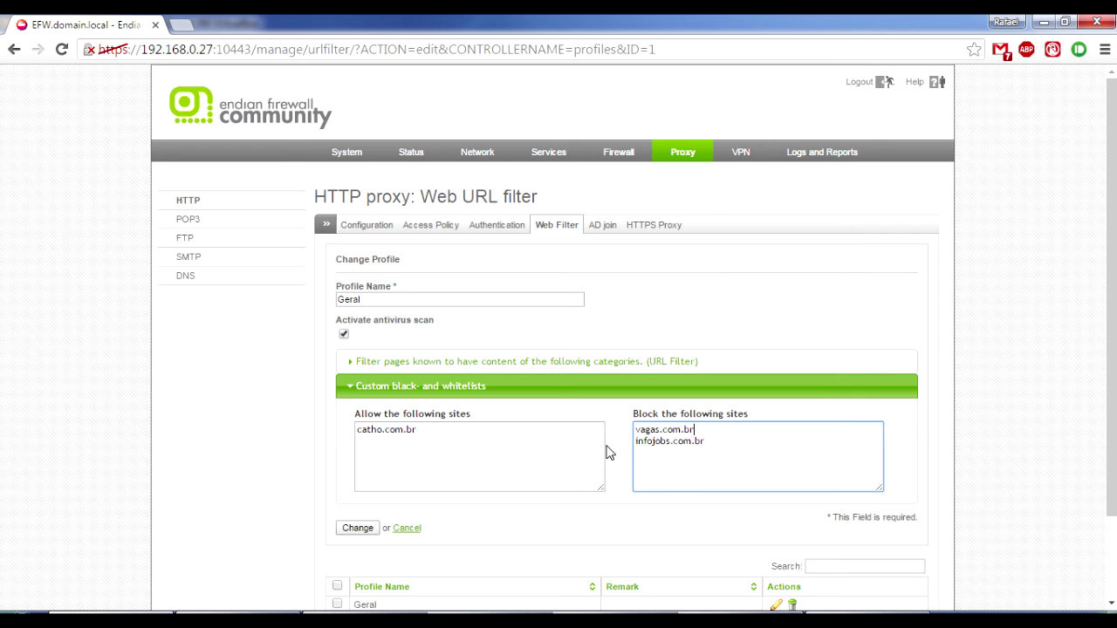
scroll(604, 426, down, 1)
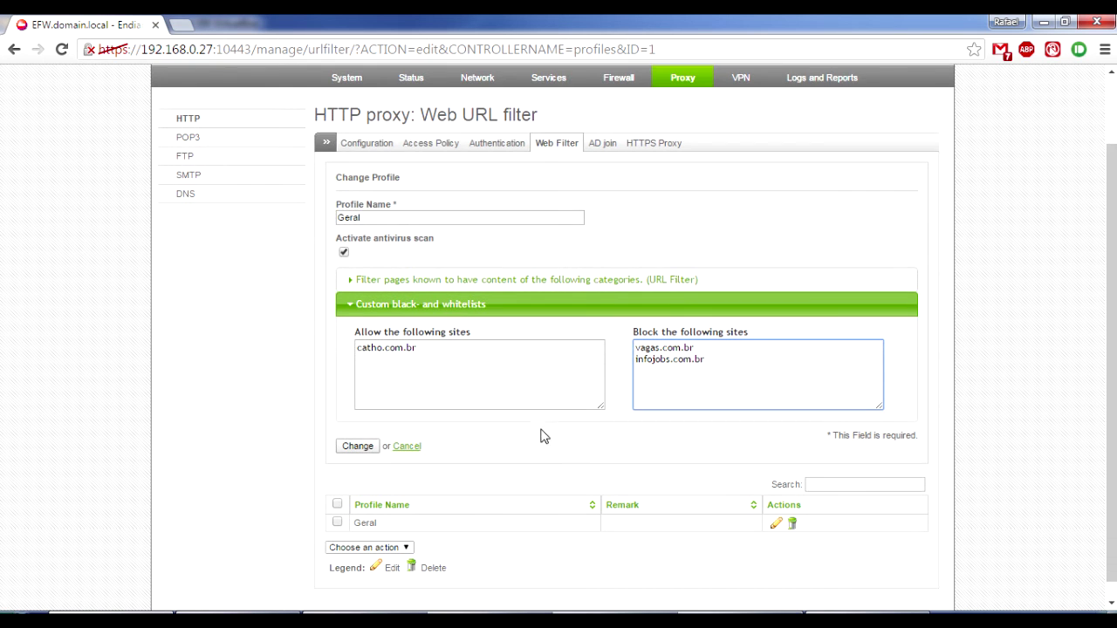
click(363, 448)
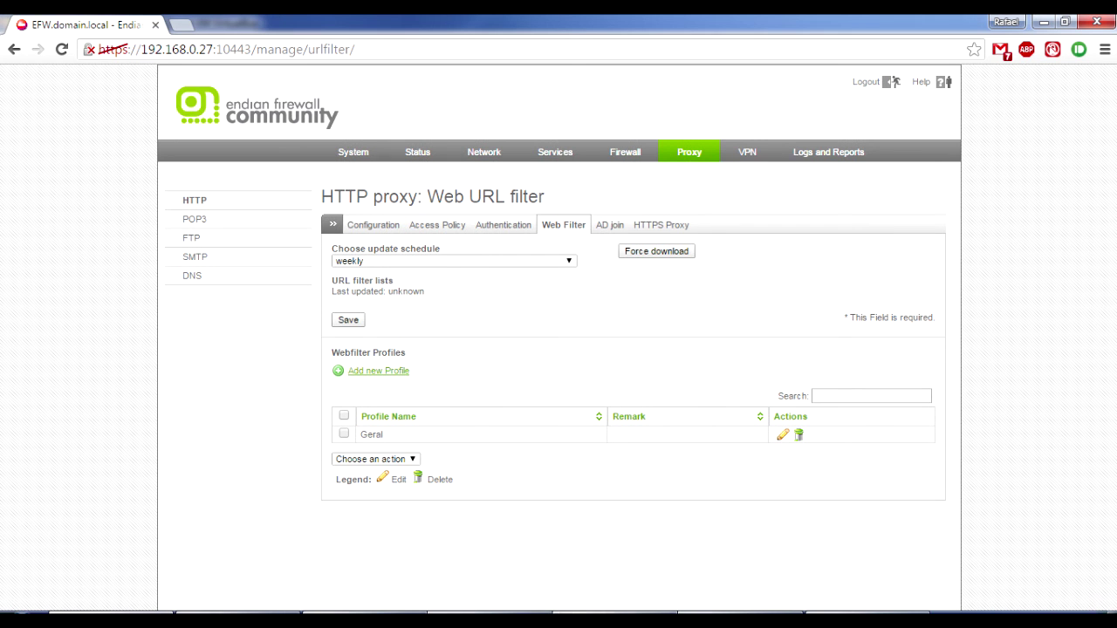
click(616, 613)
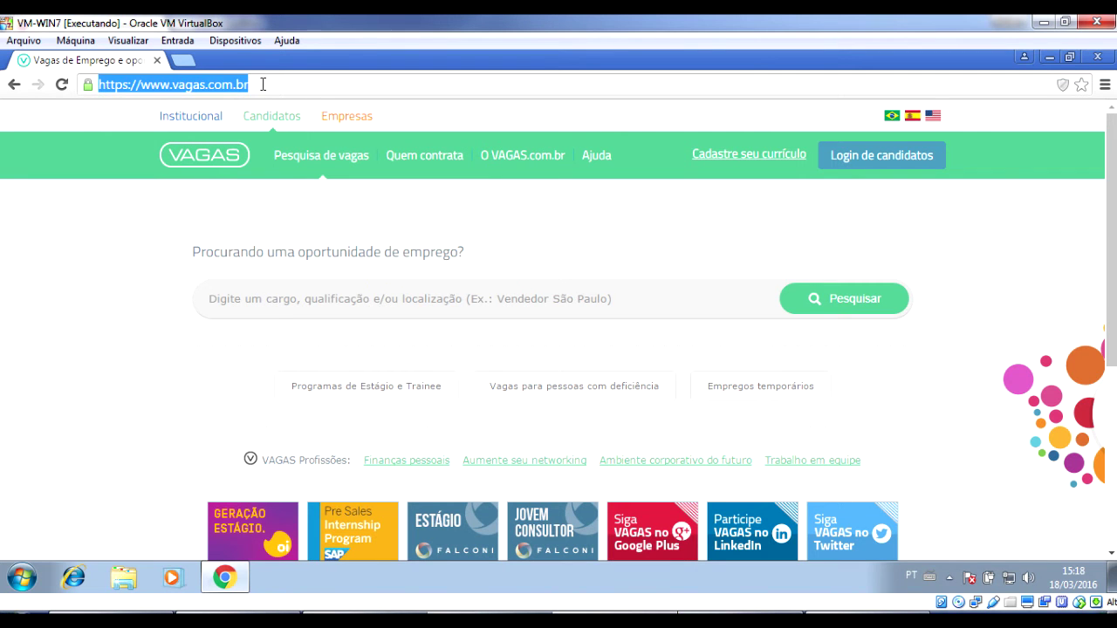
Reload vagas.com.br twice to test whether it is blocked.
click(263, 84)
key(Return)
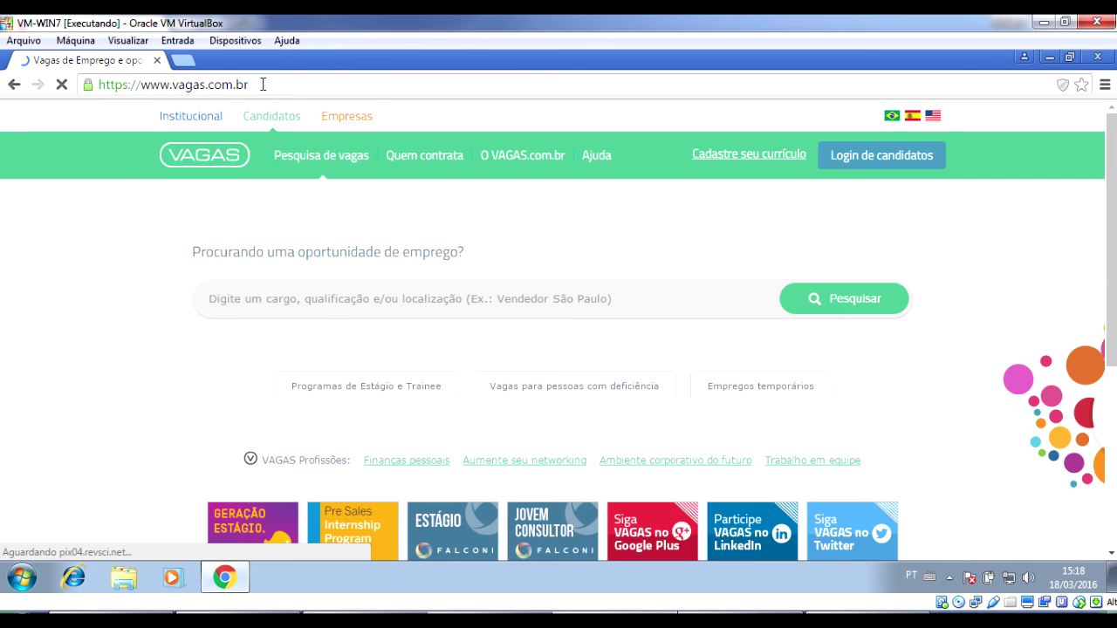
click(262, 83)
key(Return)
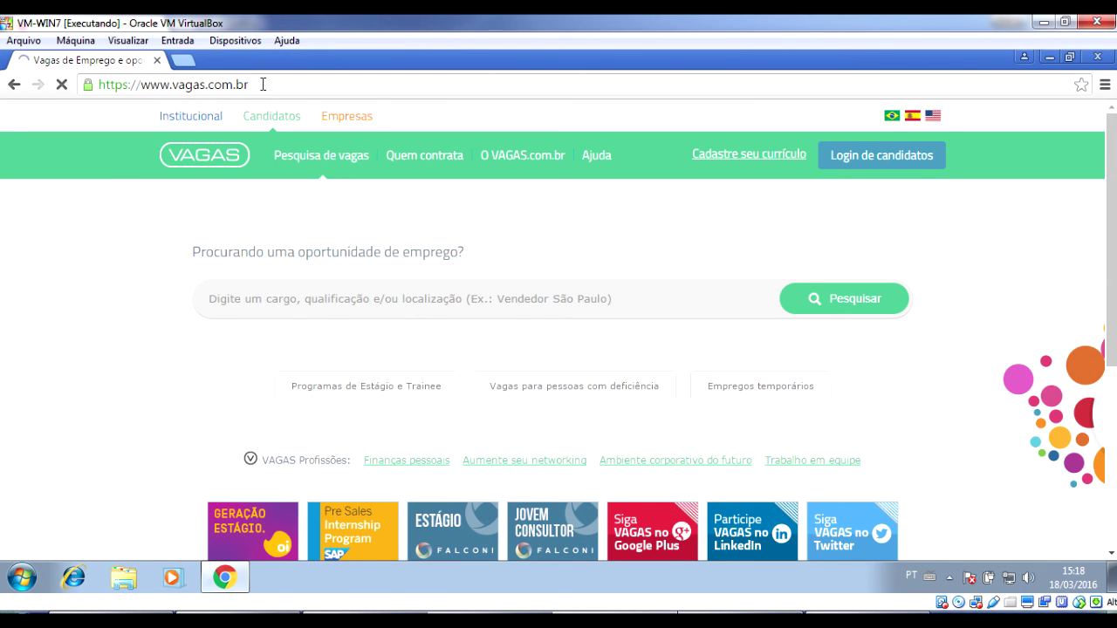
key(ctrl+t)
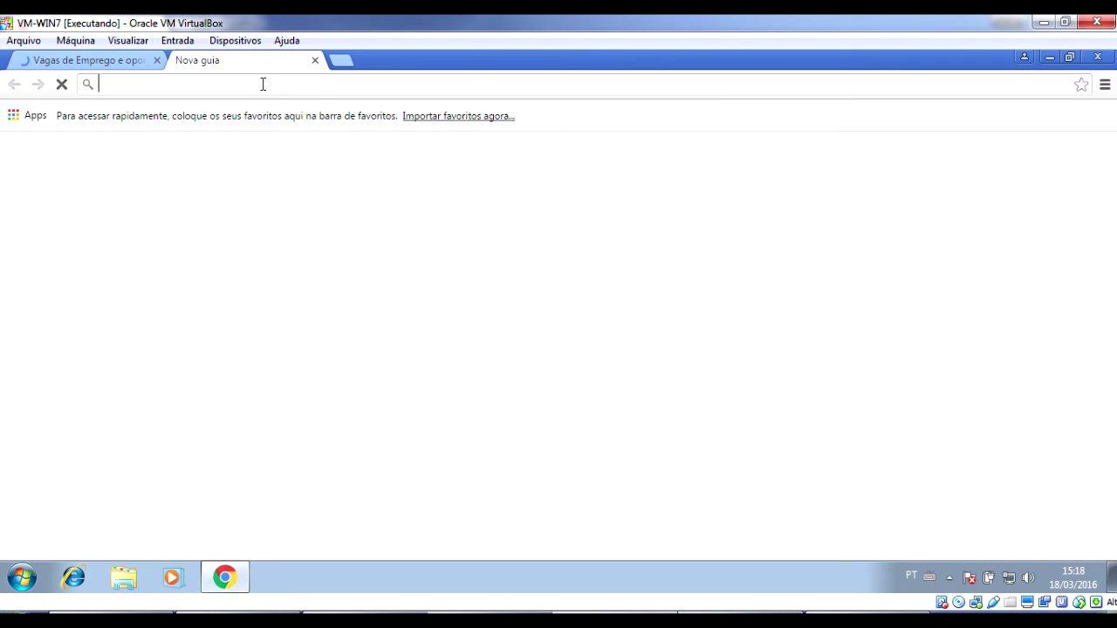
text(infojo)
key(Down)
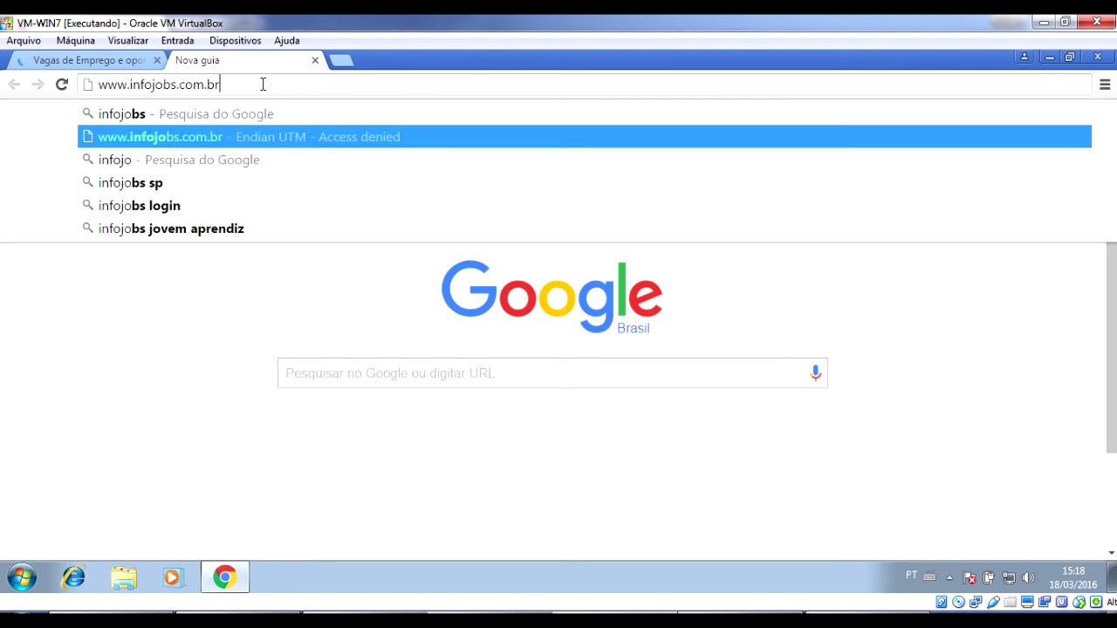
key(Return)
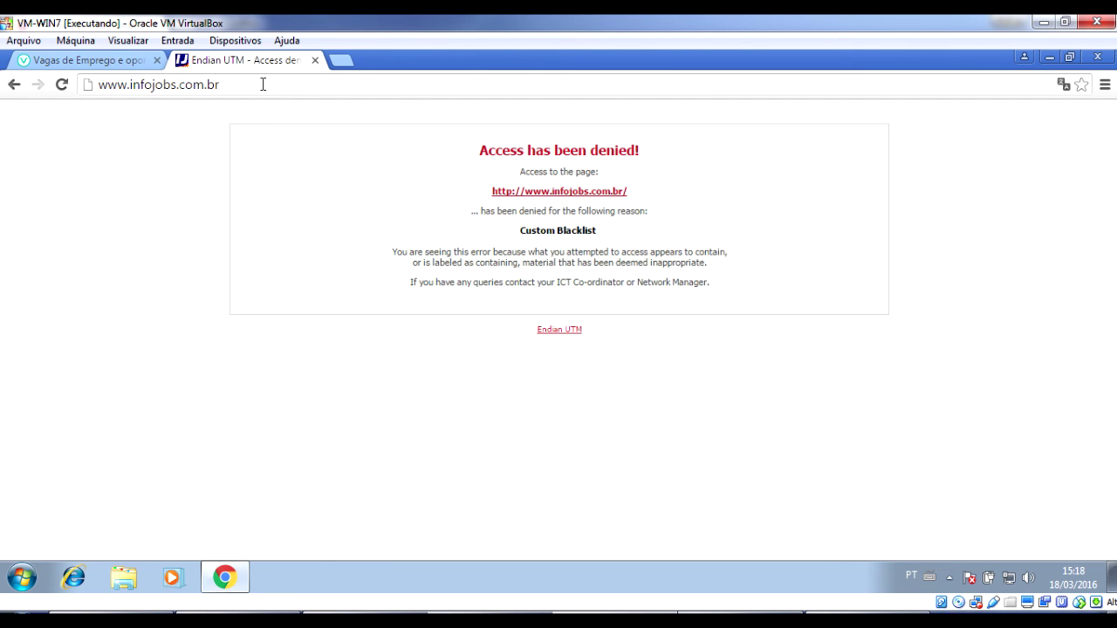
Reload vagas.com.br in the first tab once more, then return to the Endian URL filter page.
click(133, 61)
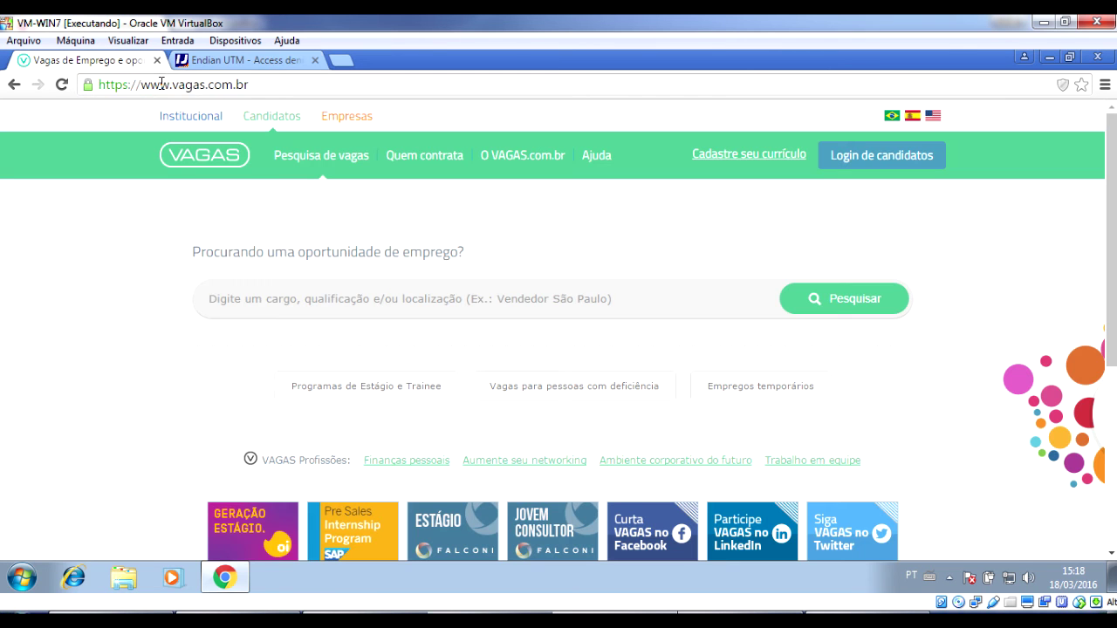
click(163, 88)
key(Return)
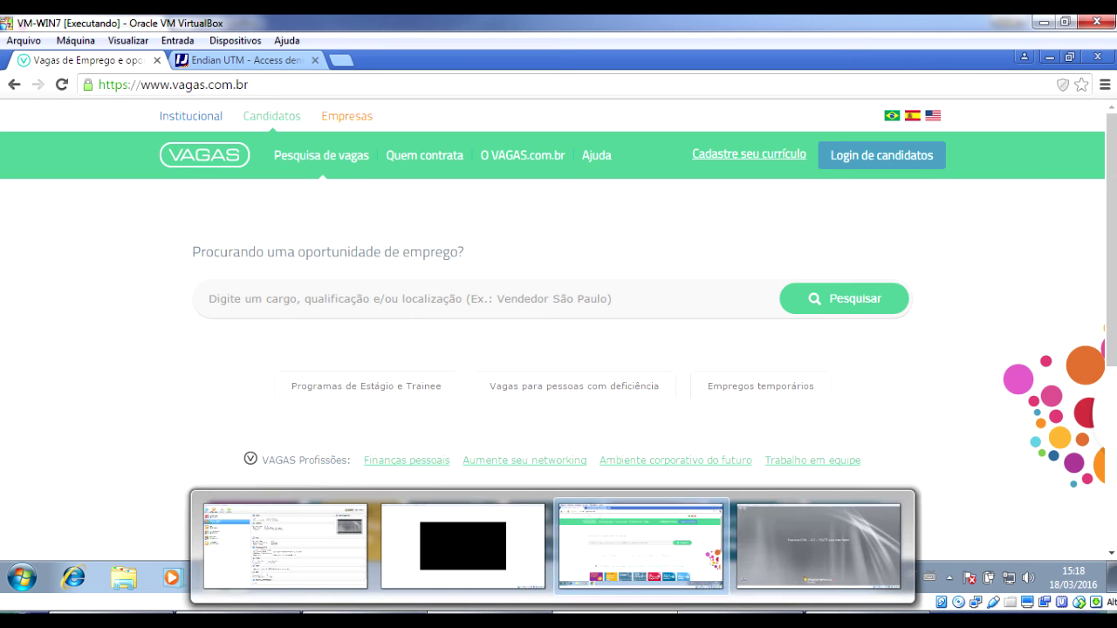
click(641, 542)
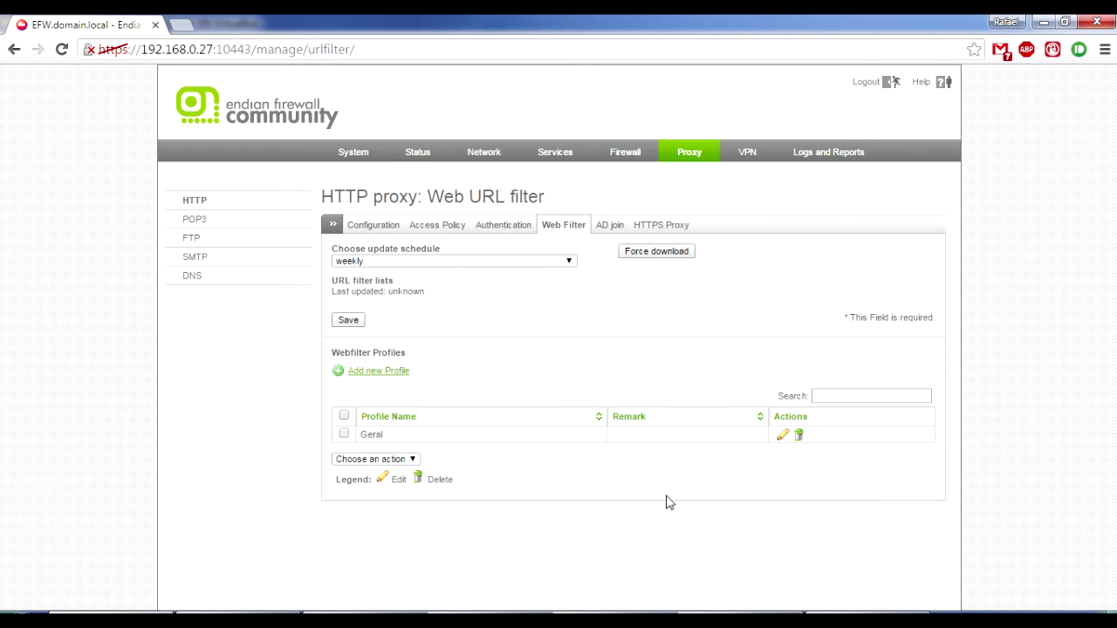
Reopen the Geral profile's custom lists and point out vagas.com.br in the block list.
click(782, 436)
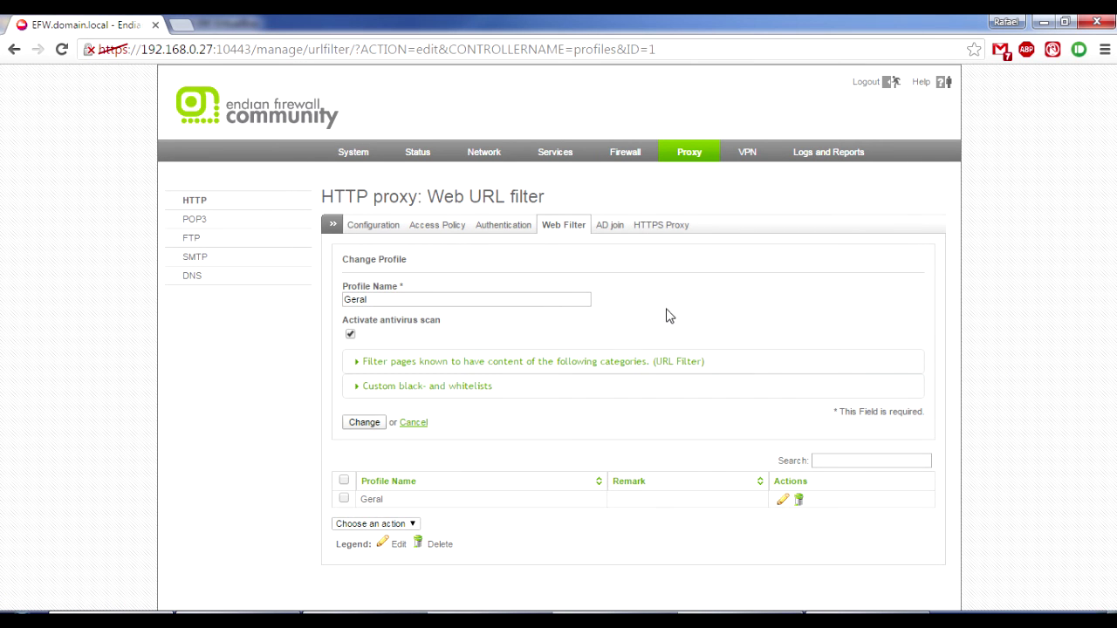
click(557, 396)
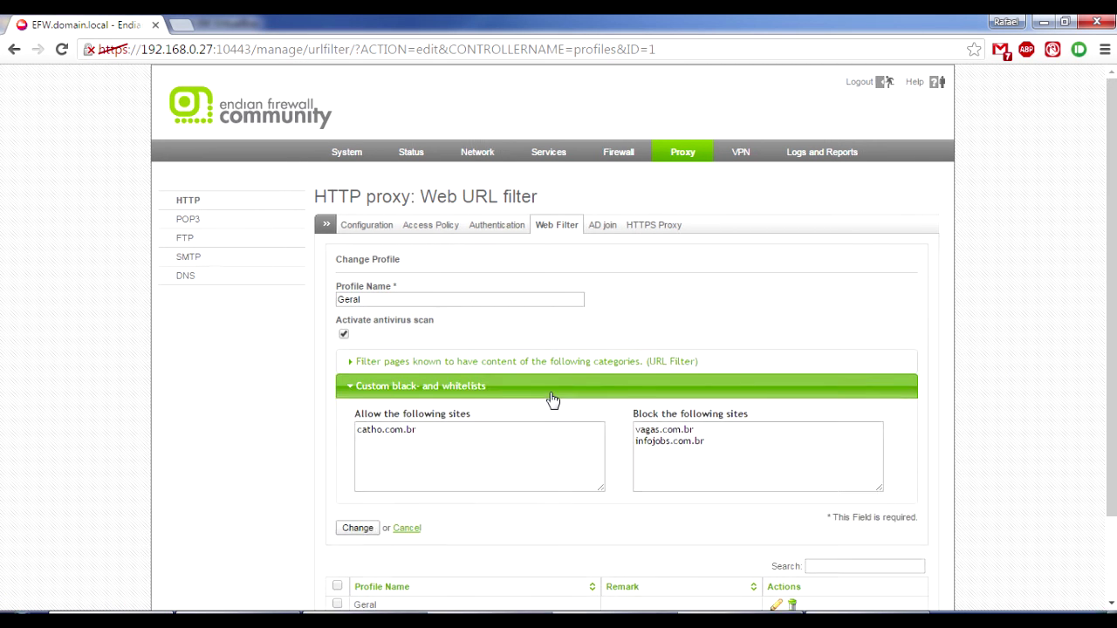
scroll(554, 397, down, 2)
drag(696, 329, 581, 320)
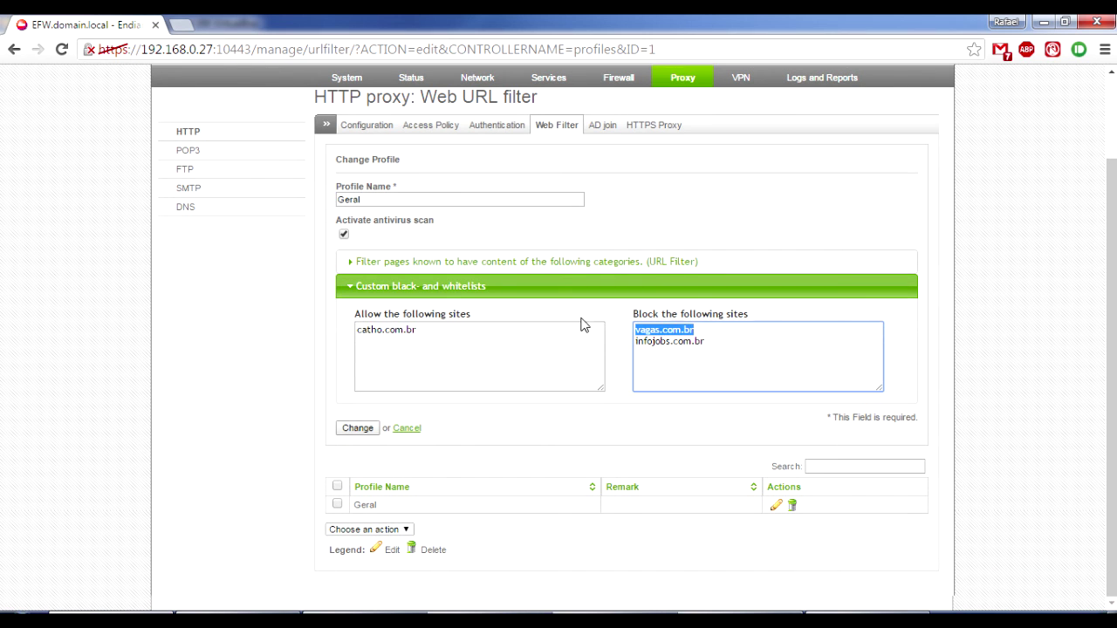
click(707, 333)
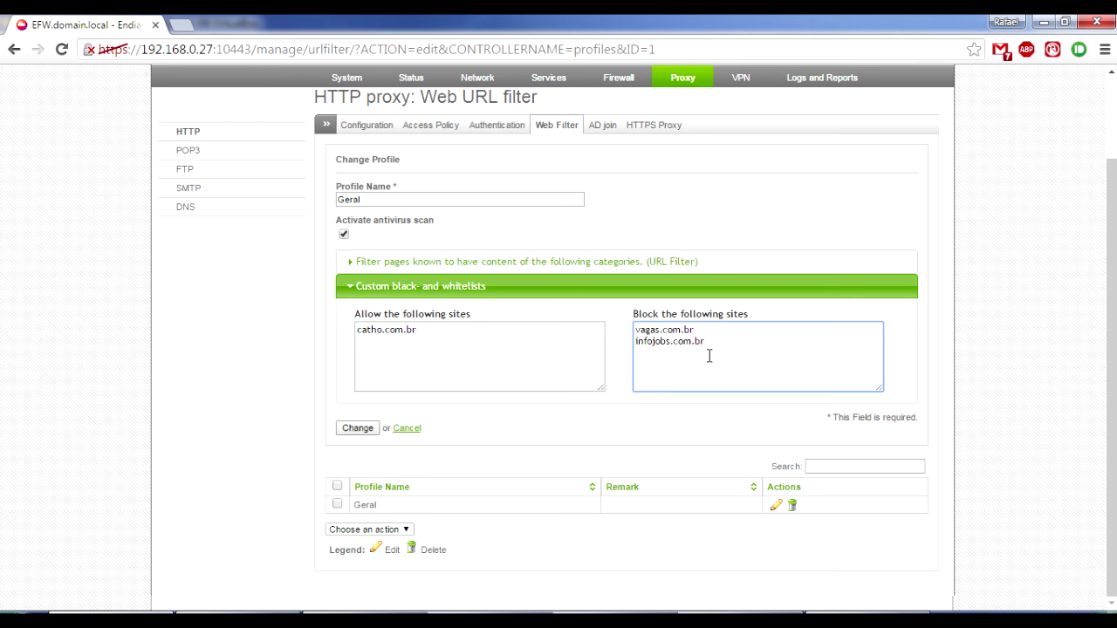
Point out catho.com.br in the allowed list and vagas.com.br again, then view the Access Policy list.
click(493, 346)
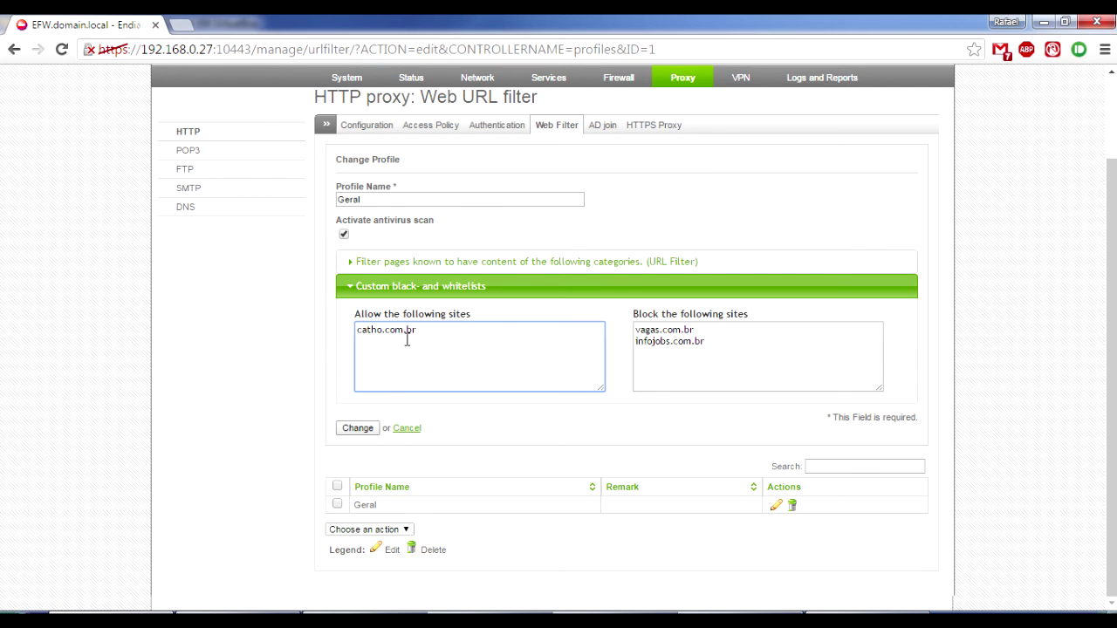
triple_click(369, 341)
click(455, 350)
drag(358, 329, 429, 332)
click(443, 337)
drag(703, 335, 628, 325)
key(ctrl+c)
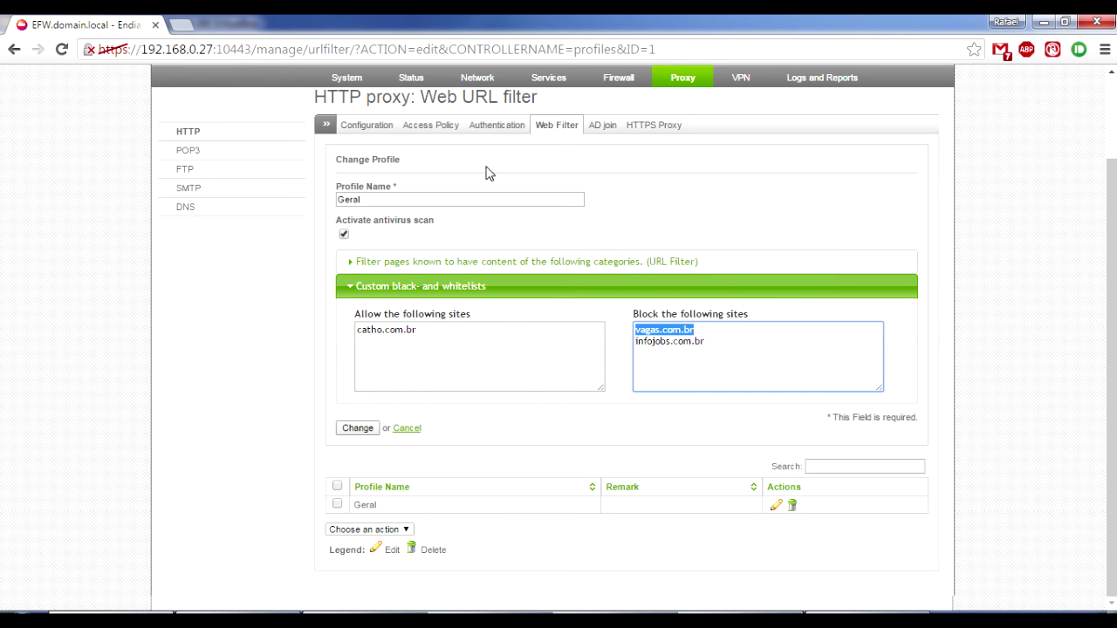
click(433, 134)
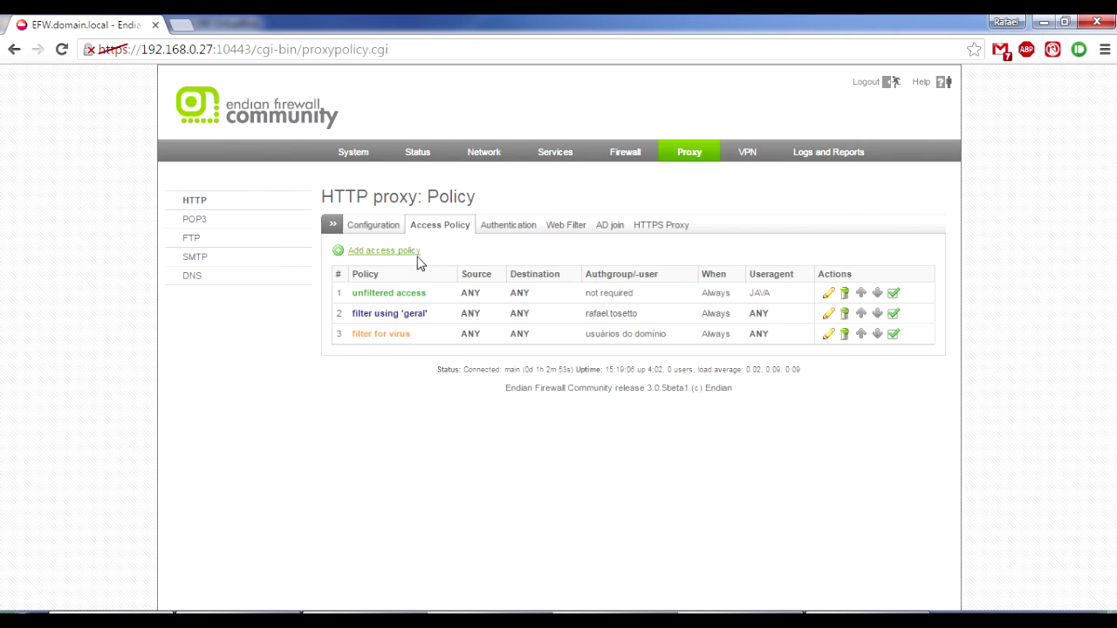
Start a new user-based access policy for one user, targeting the domain .vagas.com.br.
click(416, 252)
click(518, 413)
click(475, 443)
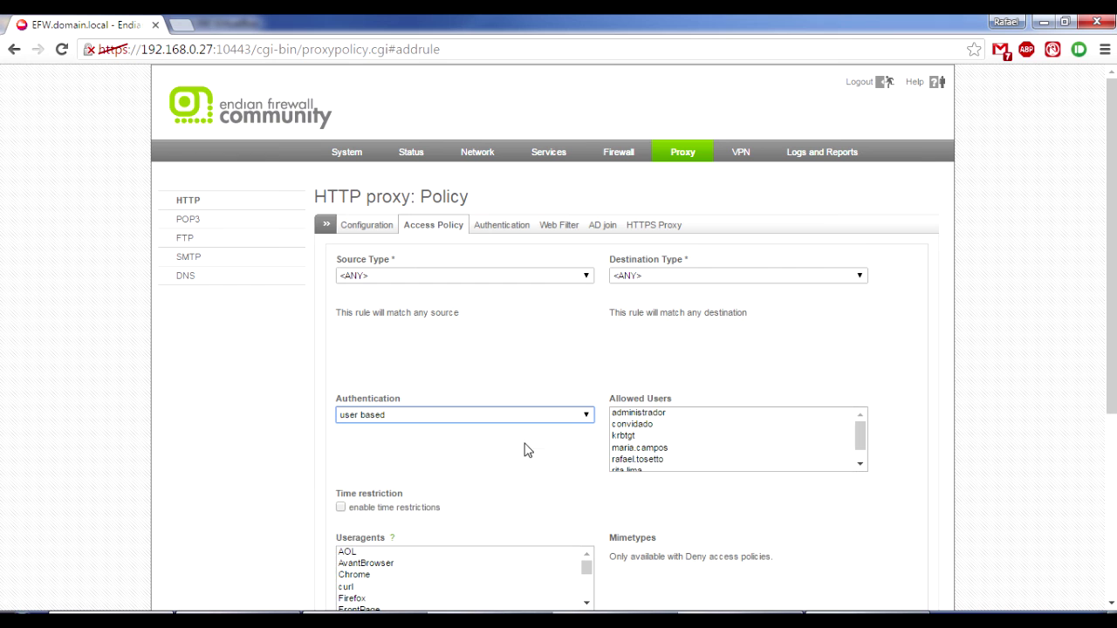
click(661, 459)
click(673, 277)
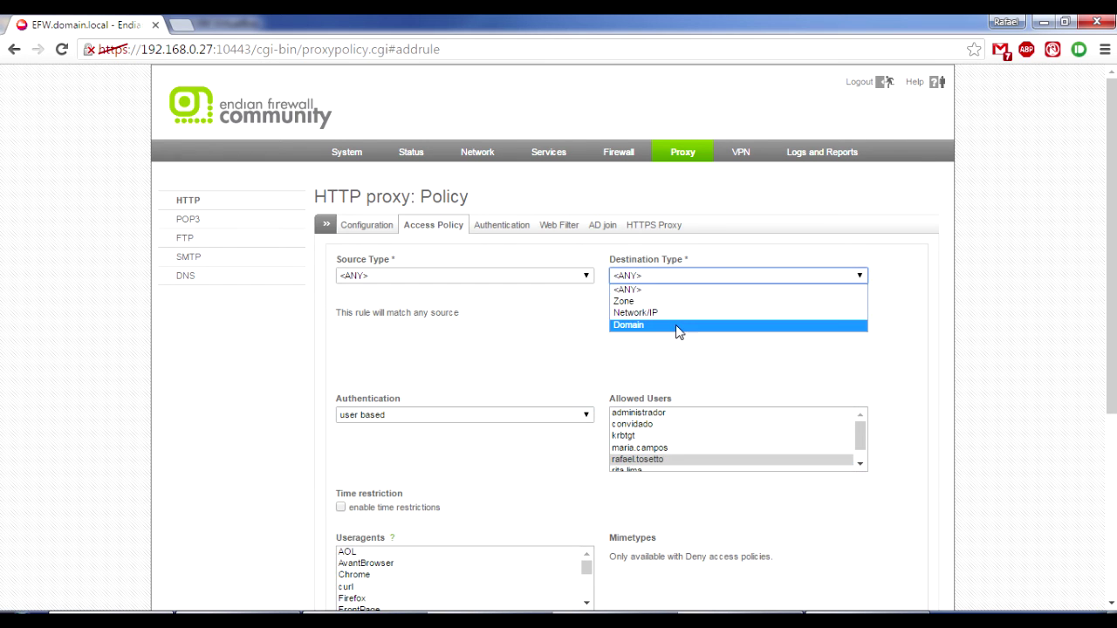
click(628, 324)
click(696, 338)
key(ctrl+v)
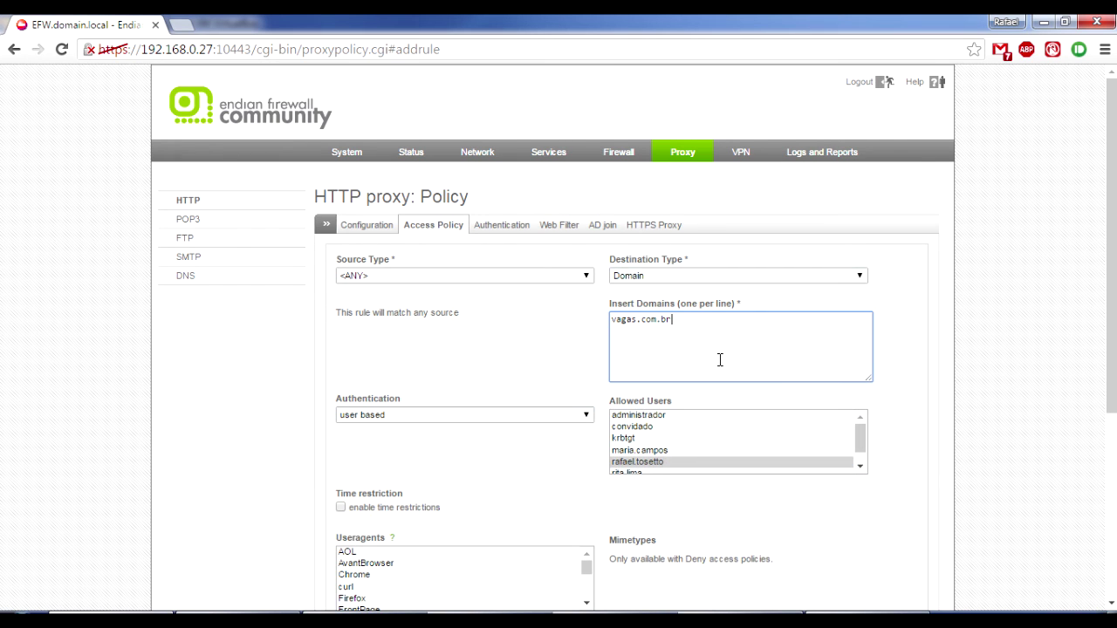
key(Home)
text(.)
Set the policy to Deny access, create it, and apply the proxy settings.
scroll(922, 381, down, 1)
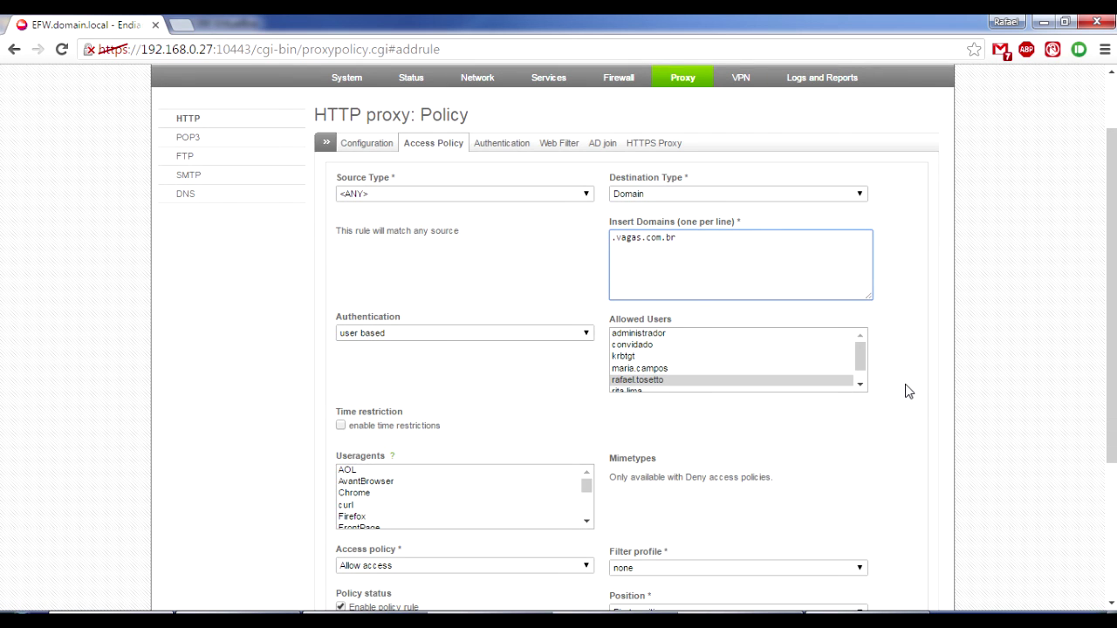
scroll(907, 391, down, 3)
click(566, 351)
click(498, 373)
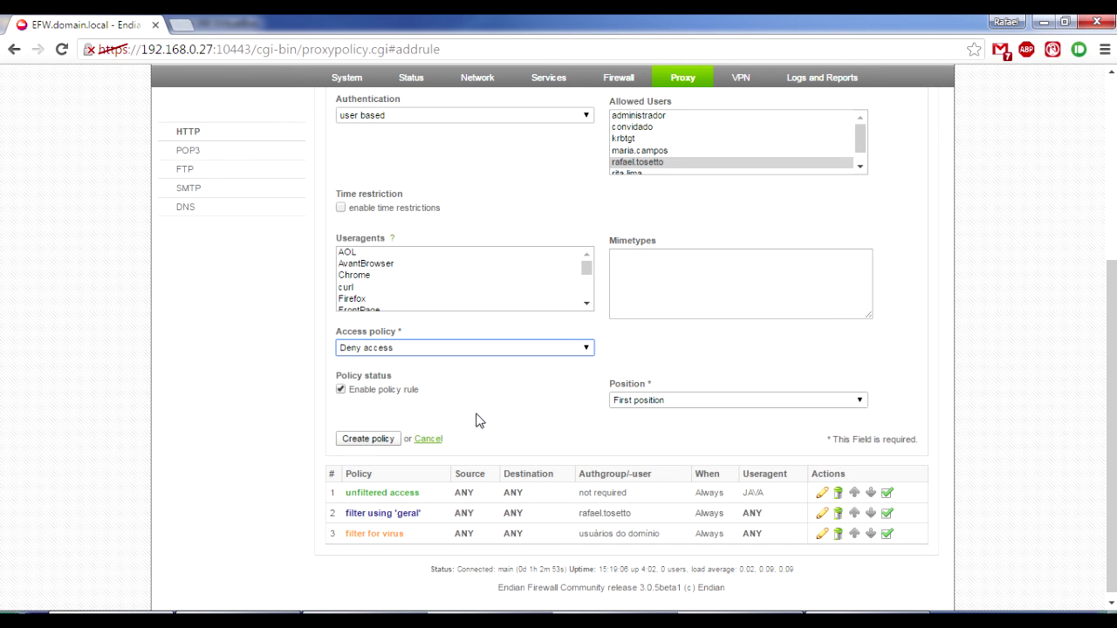
click(368, 438)
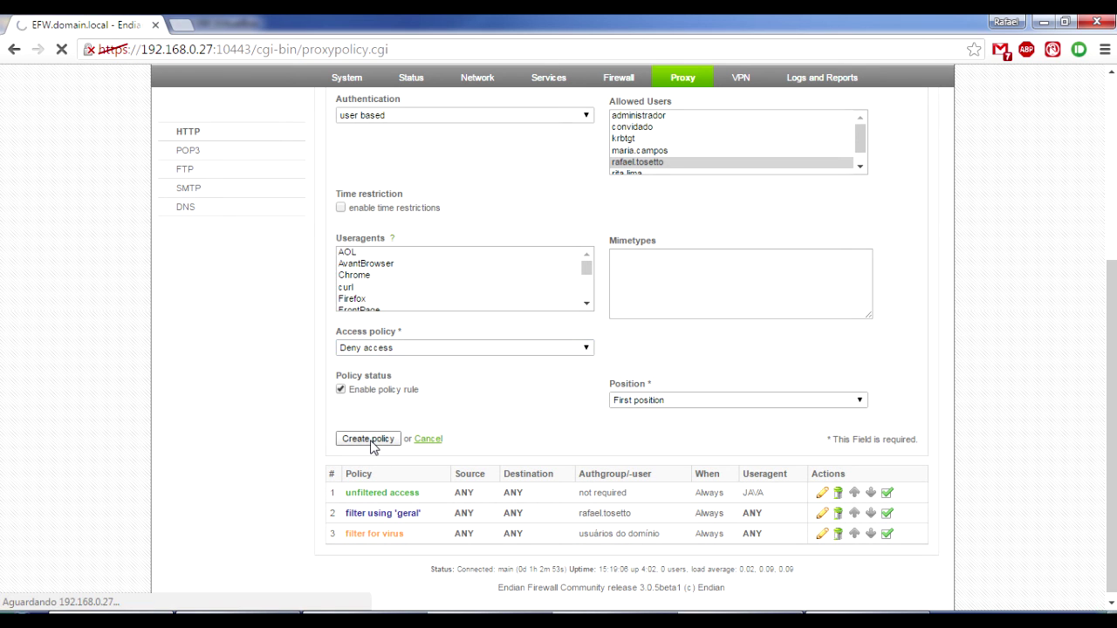
click(510, 298)
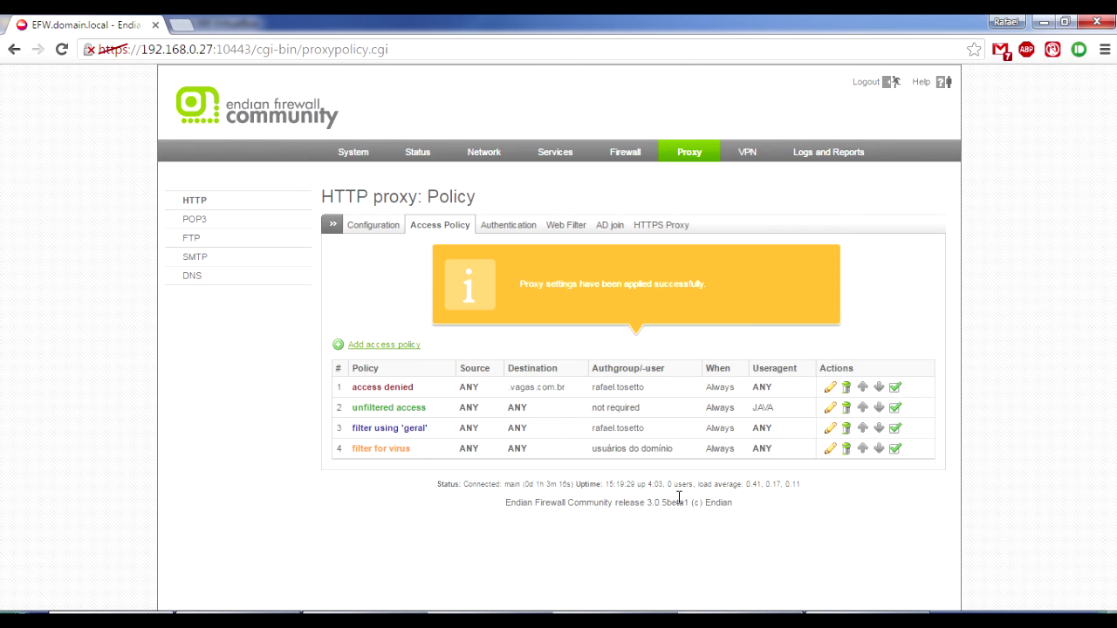
In the VM, reload vagas.com.br twice, dismissing the proxy login prompts.
click(589, 618)
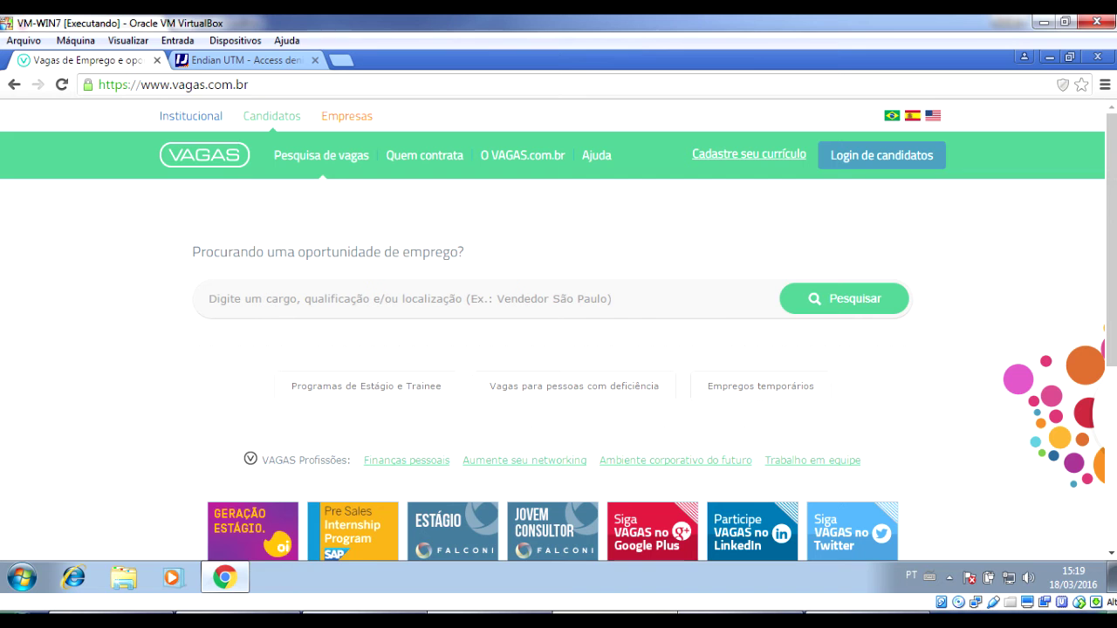
click(425, 85)
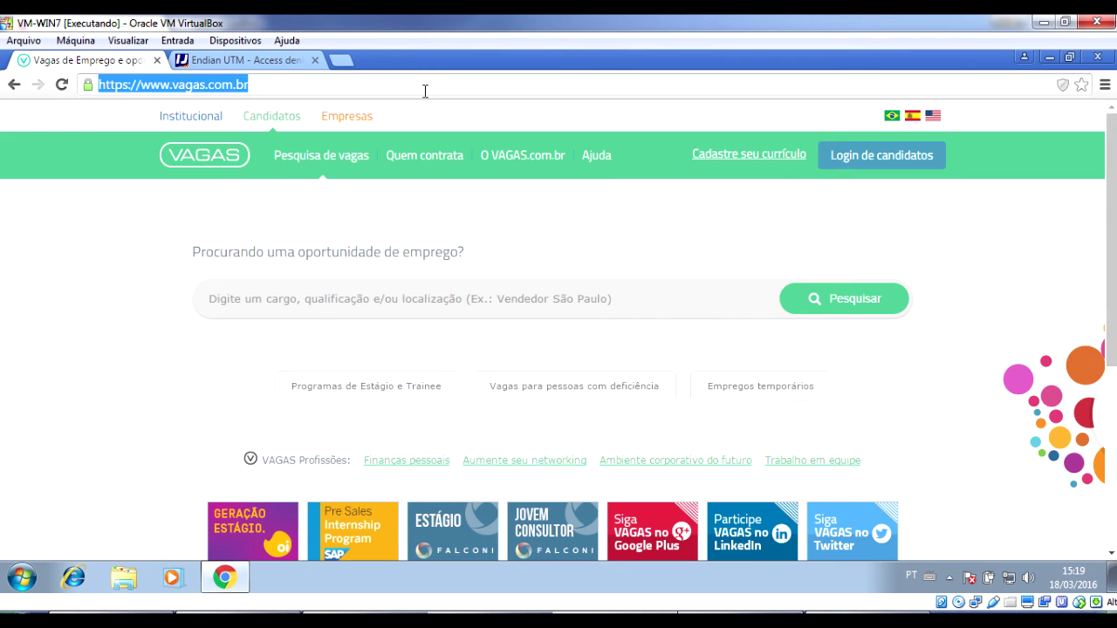
key(Return)
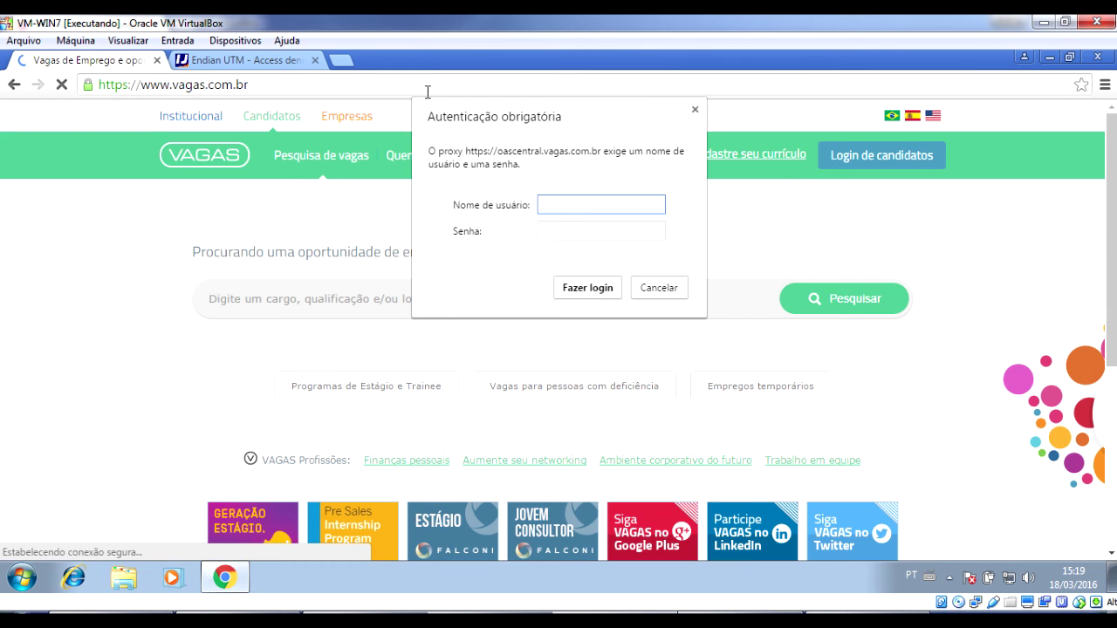
key(Escape)
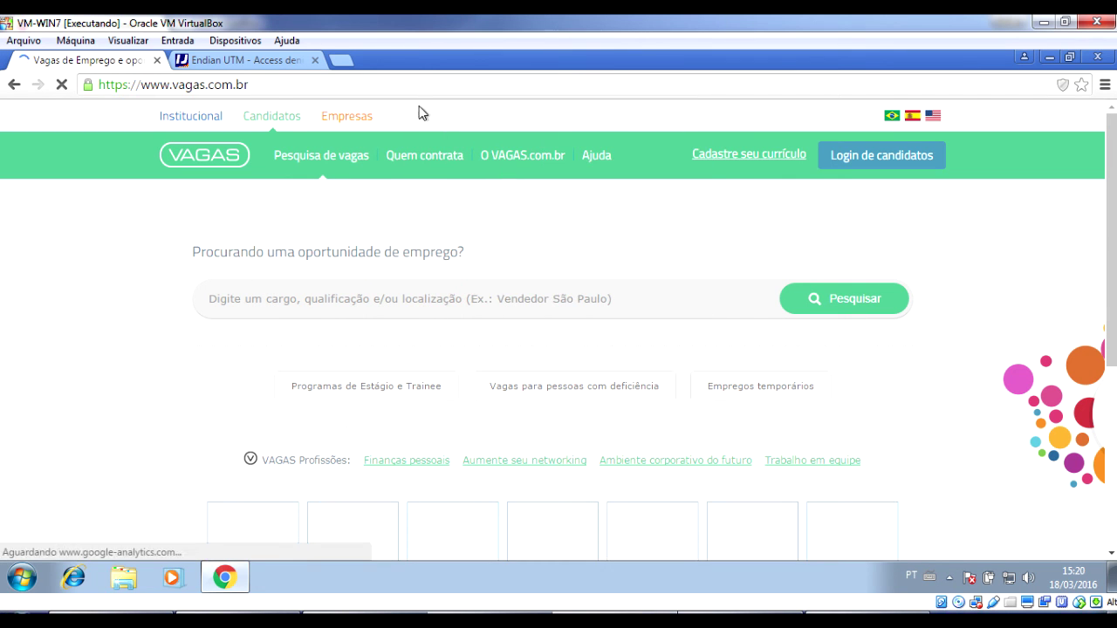
click(135, 85)
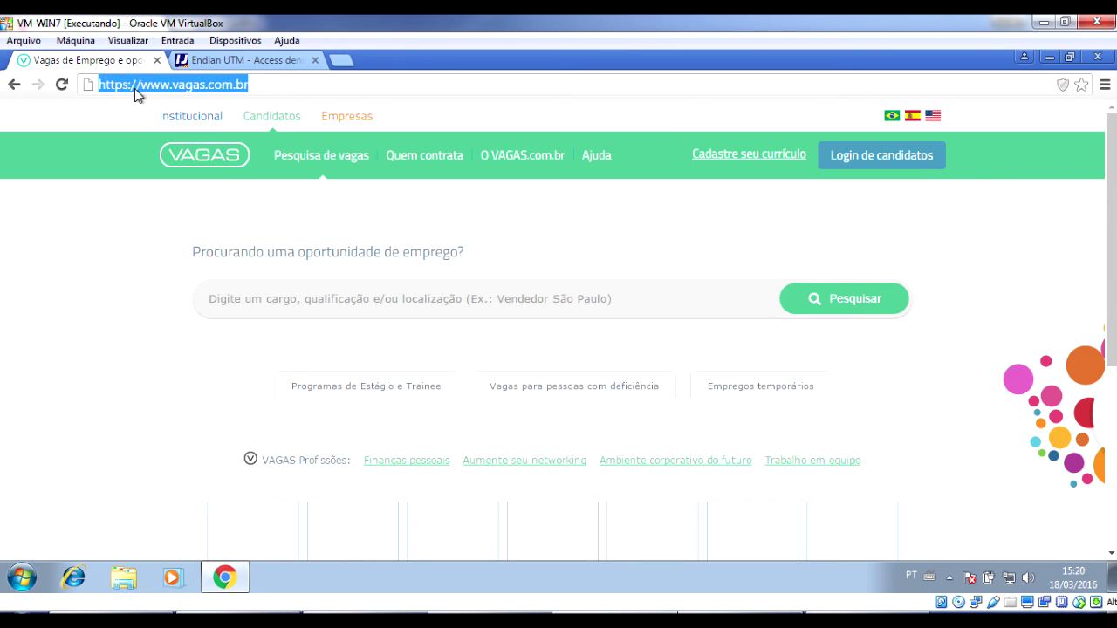
click(133, 87)
key(Return)
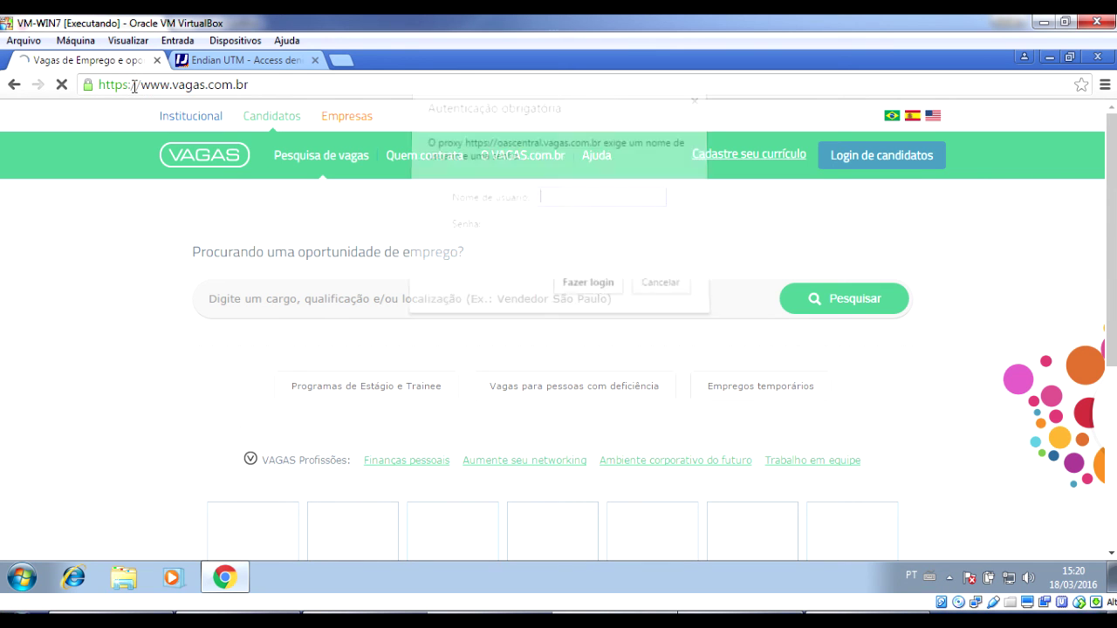
key(Escape)
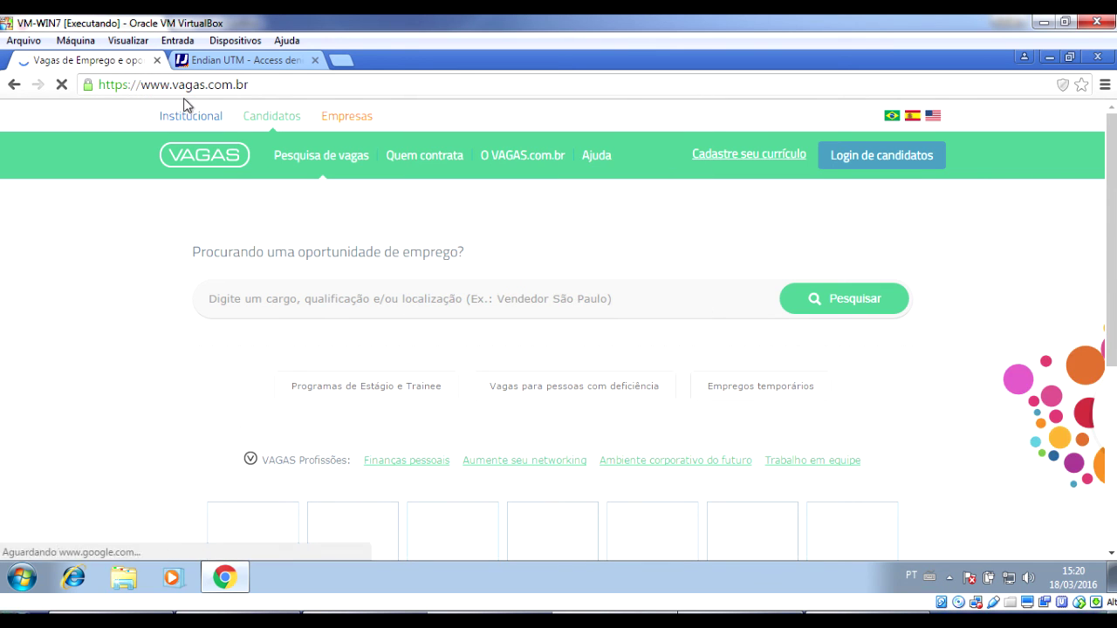
click(150, 85)
click(140, 85)
drag(140, 86, 267, 86)
key(ctrl+c)
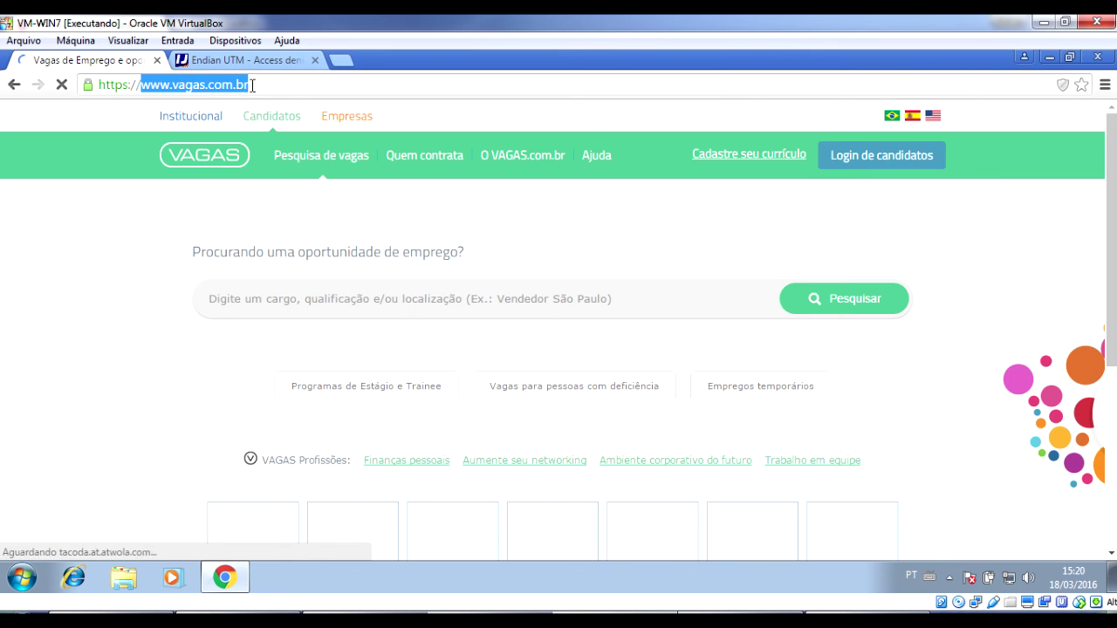
click(157, 61)
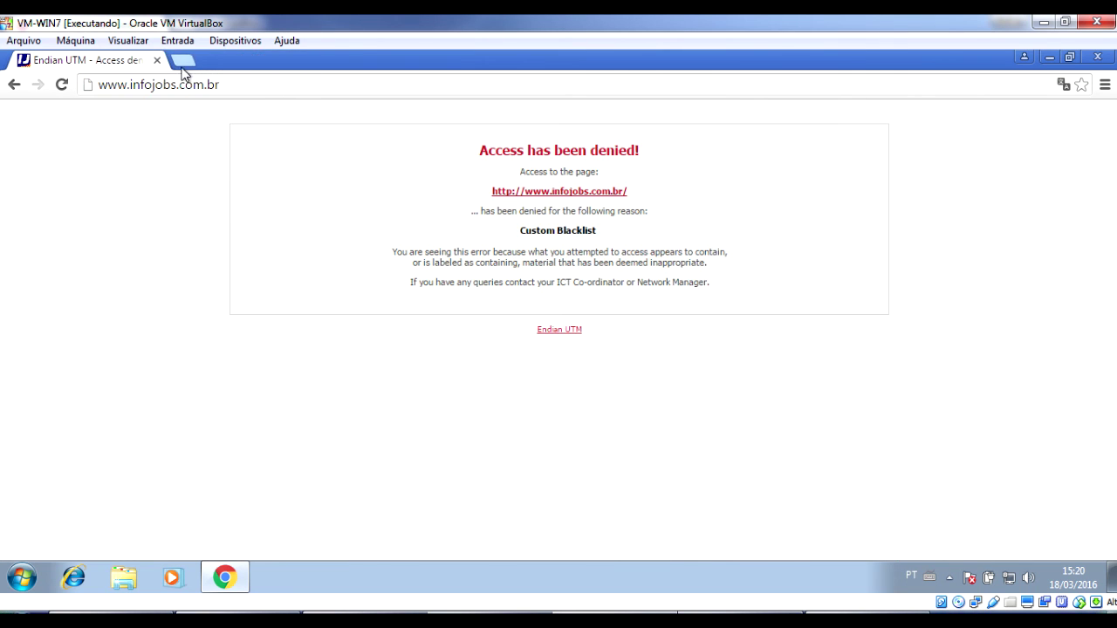
click(184, 63)
key(ctrl+v)
key(Return)
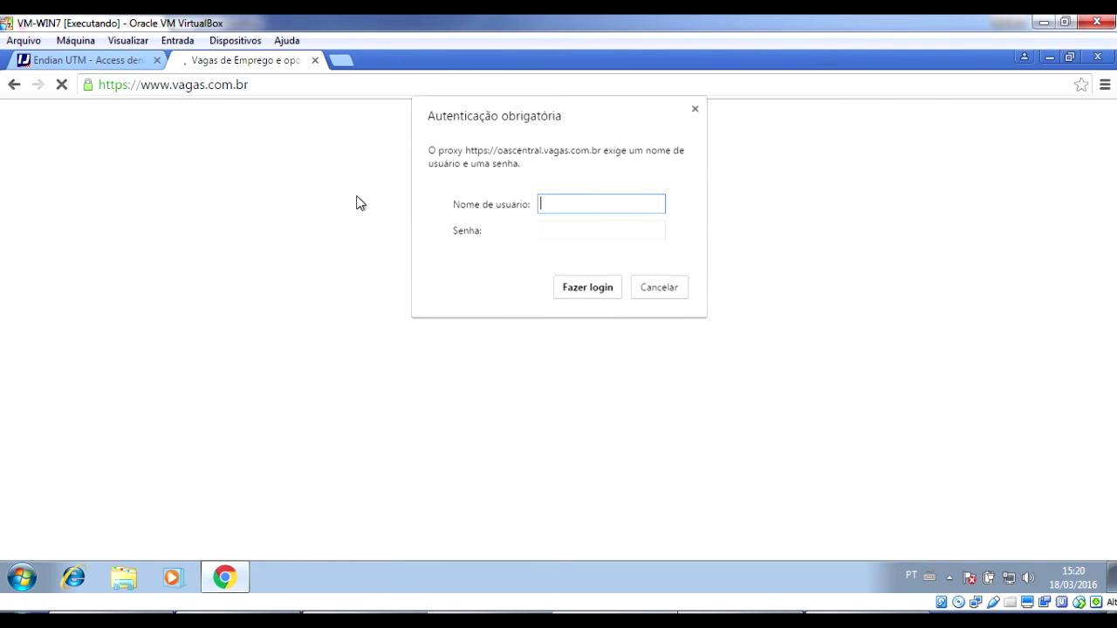
key(Escape)
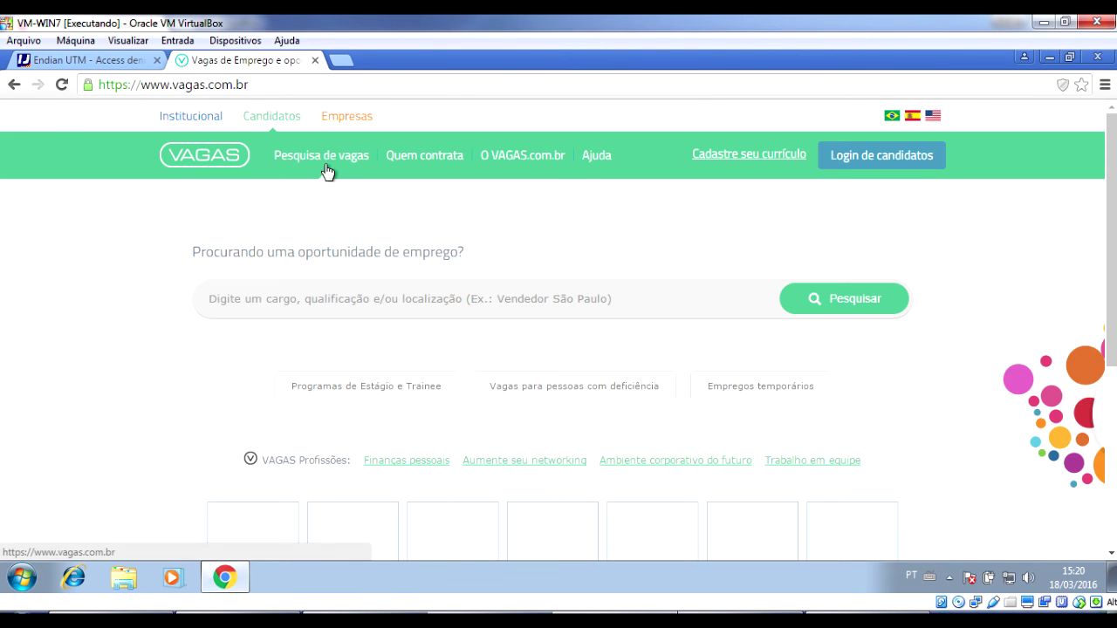
Follow Quem contrata, the letter Q, then Cadastre seu currículo, which hits Cache Access Denied.
click(327, 167)
key(Escape)
click(427, 163)
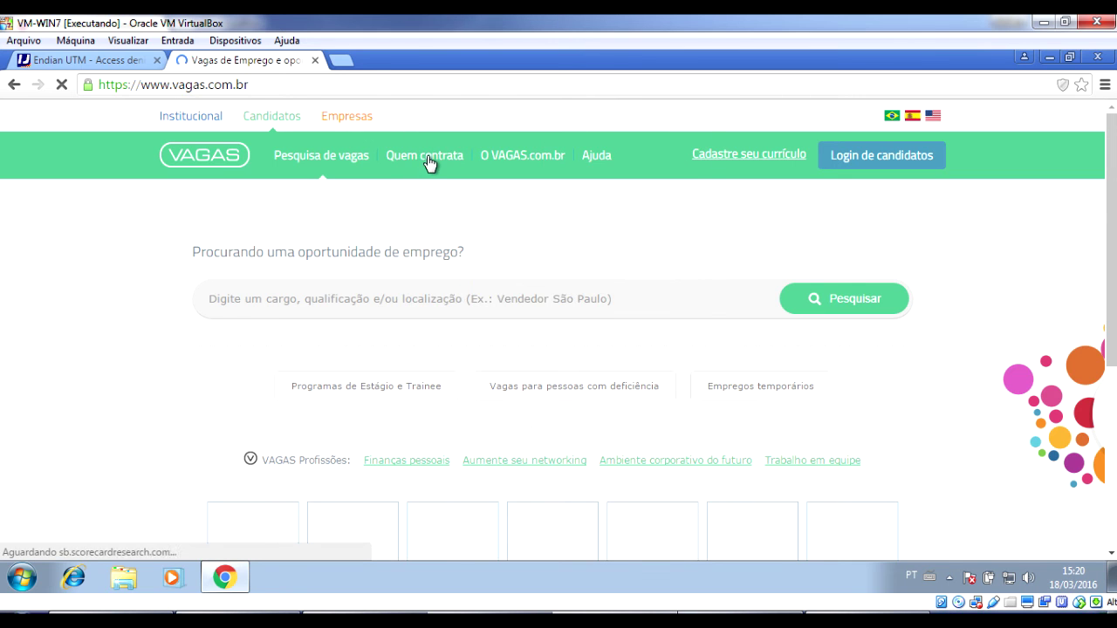
key(Escape)
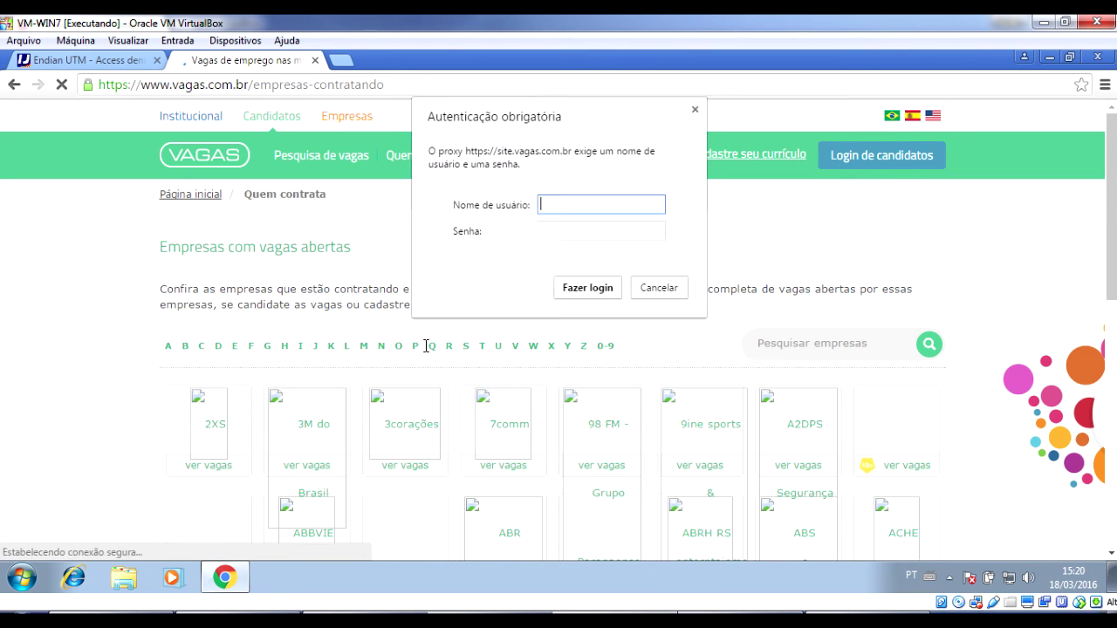
key(Escape)
click(434, 348)
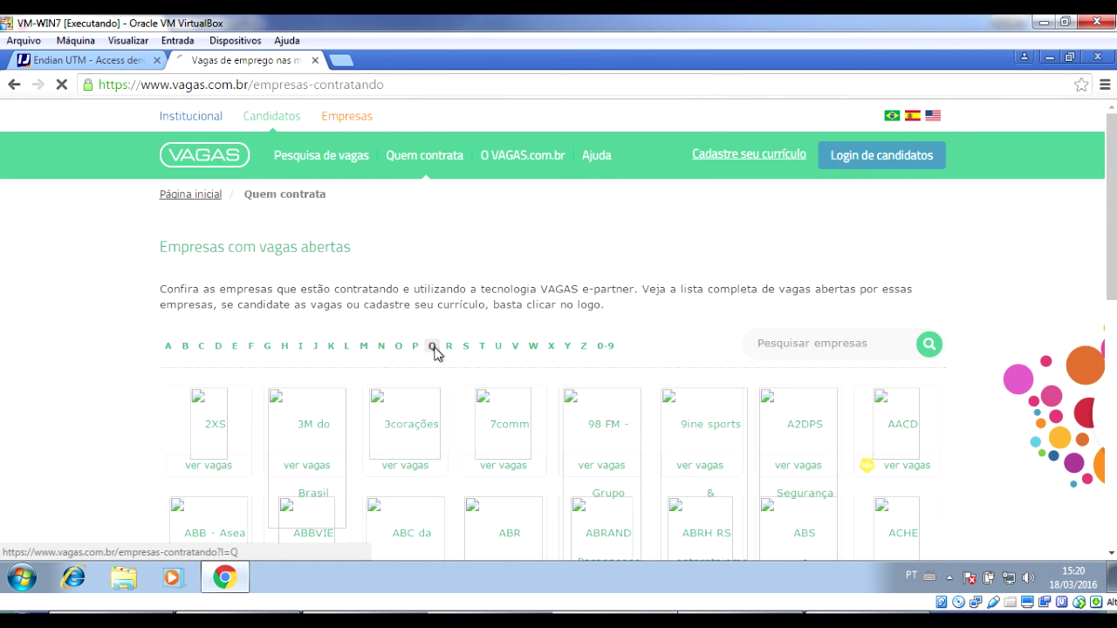
key(Escape)
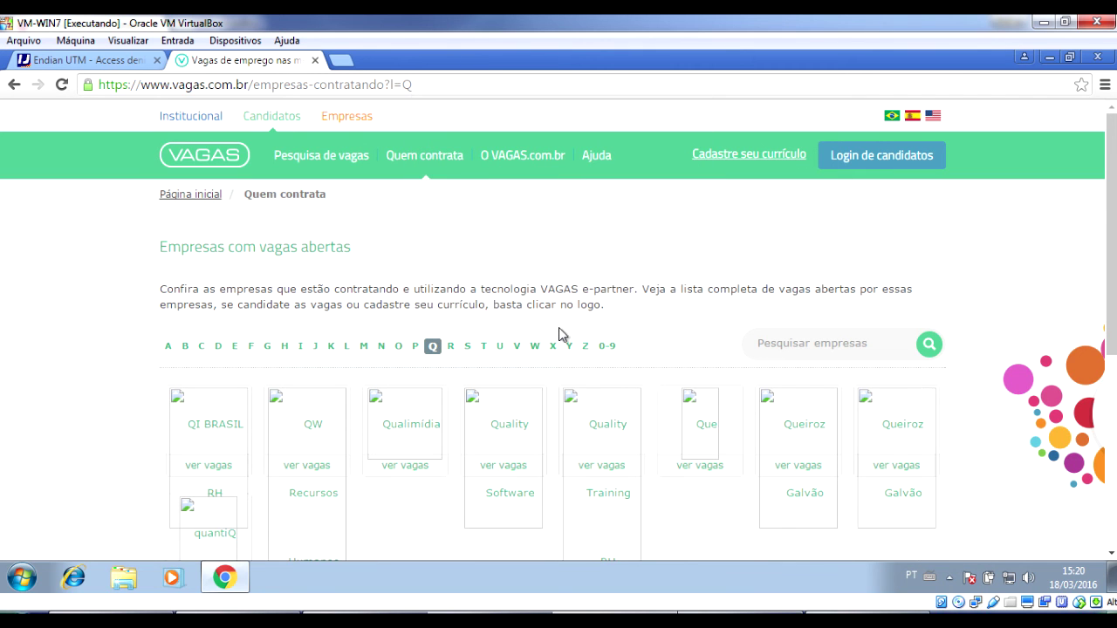
click(780, 164)
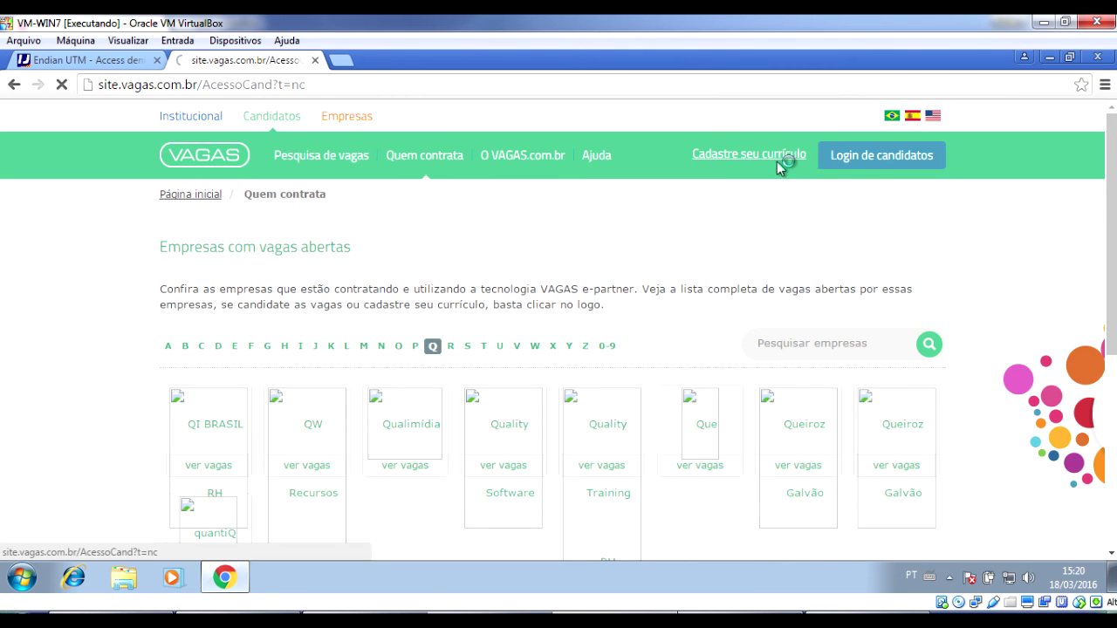
key(Escape)
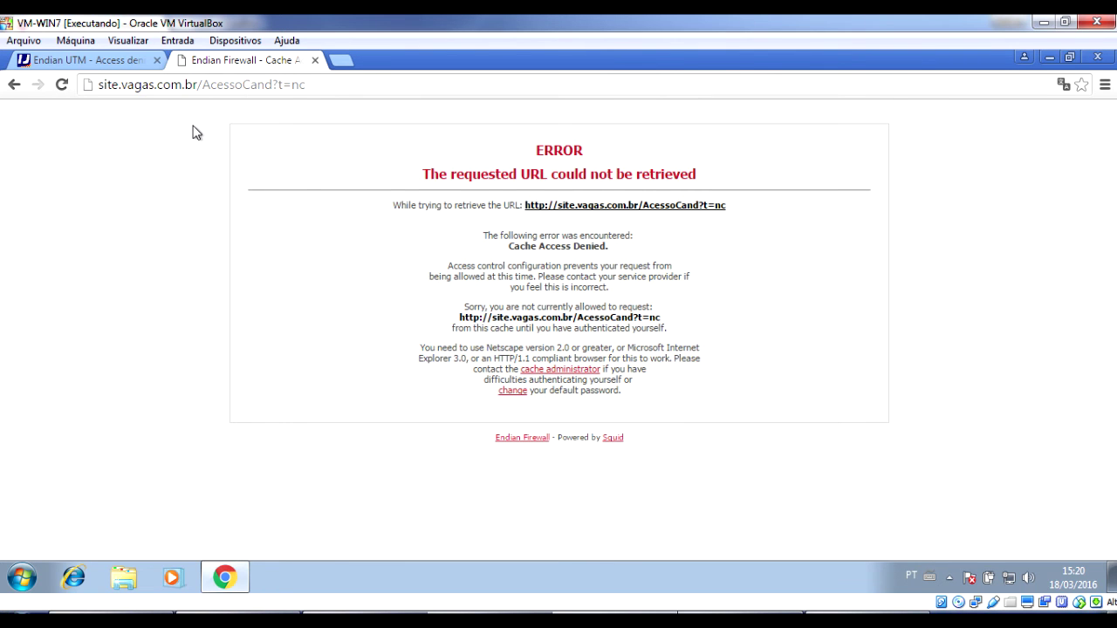
double_click(123, 91)
click(200, 87)
drag(207, 92, 378, 88)
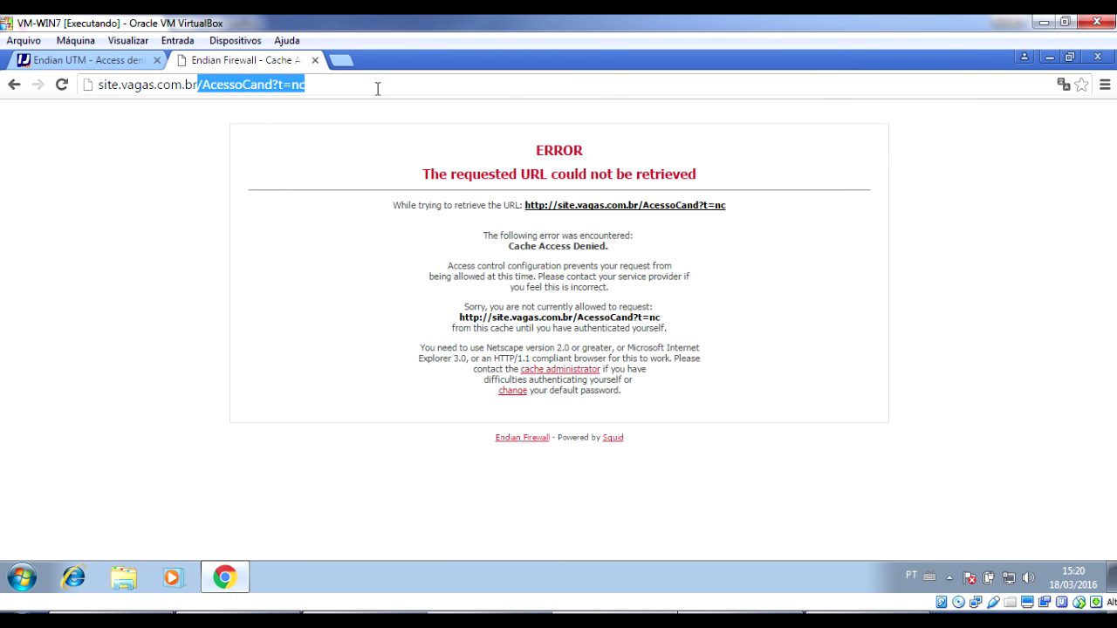
key(BackSpace)
key(Home)
key(Delete)
key(Delete)
key(Delete)
key(Delete)
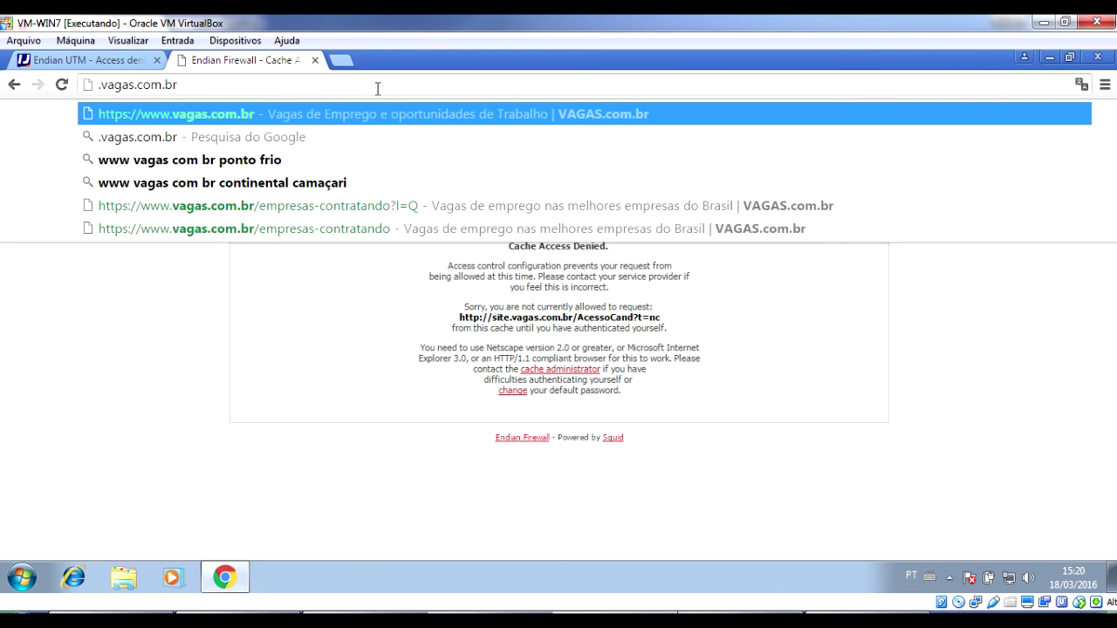
text(www)
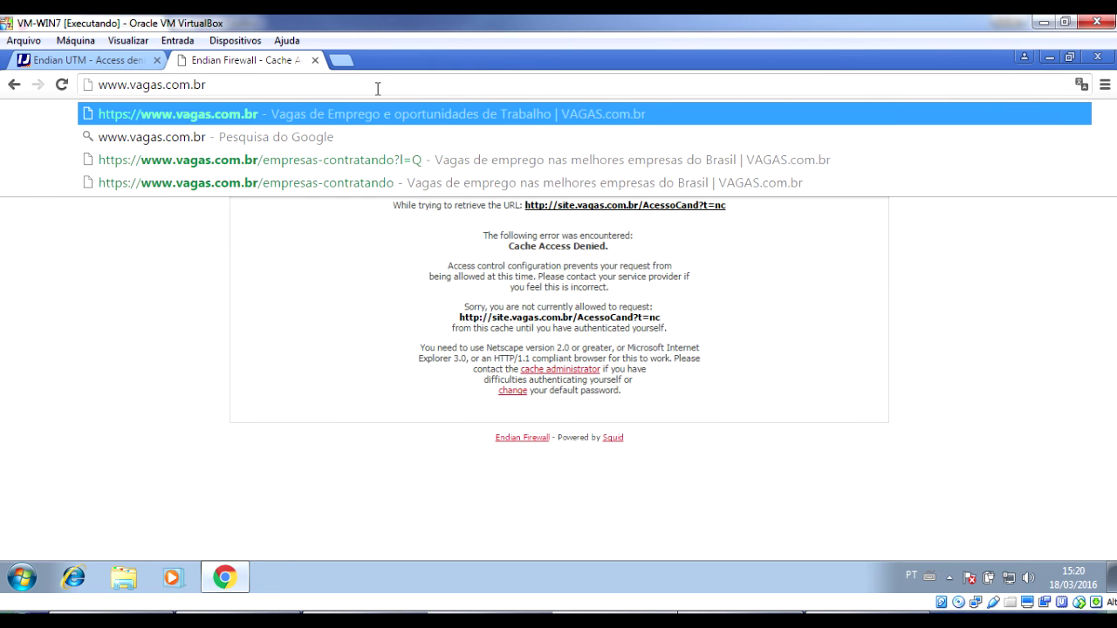
key(Return)
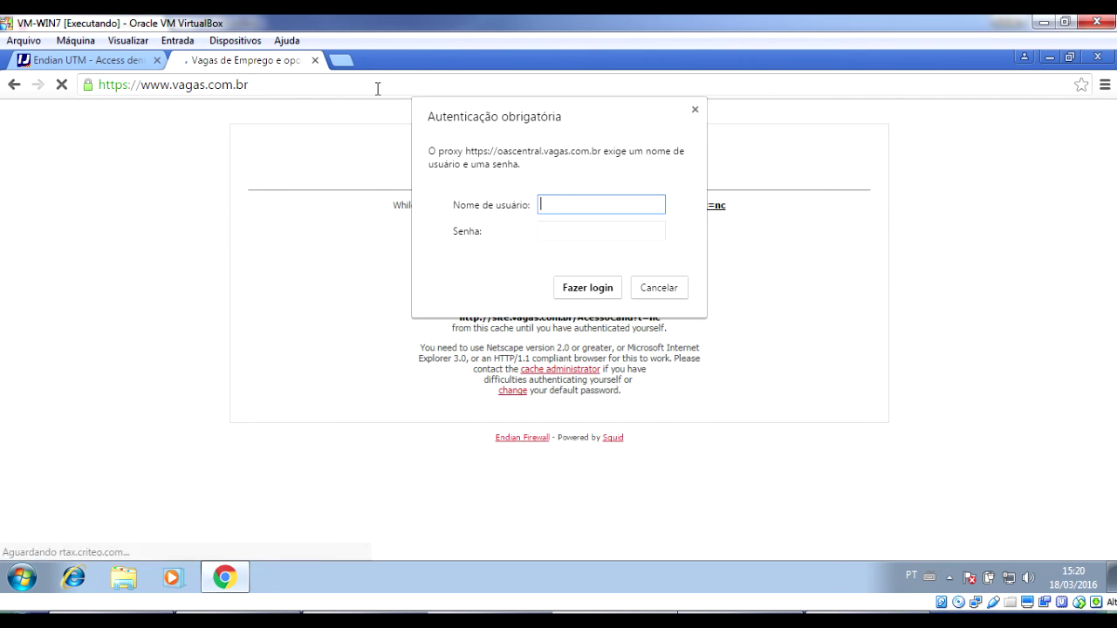
key(Escape)
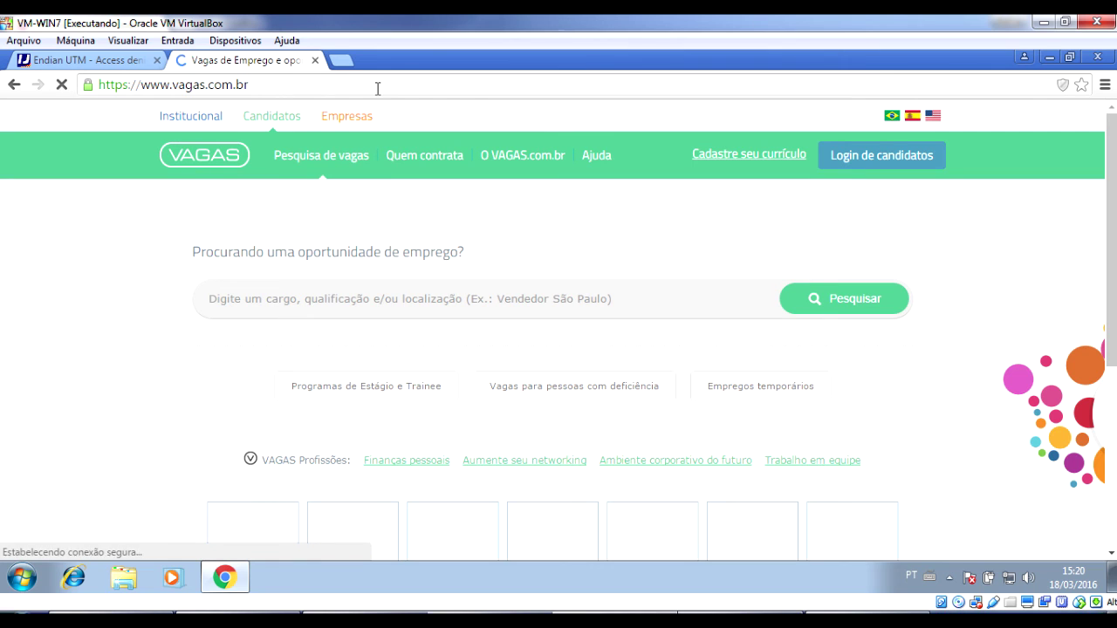
click(245, 85)
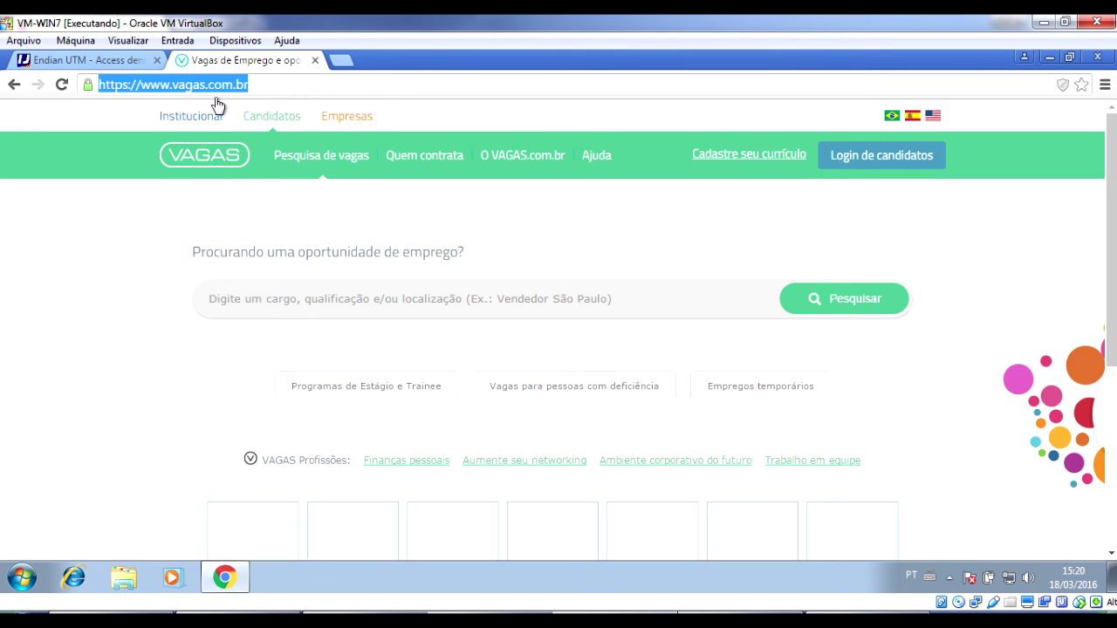
click(149, 84)
drag(141, 85, 305, 73)
key(ctrl+c)
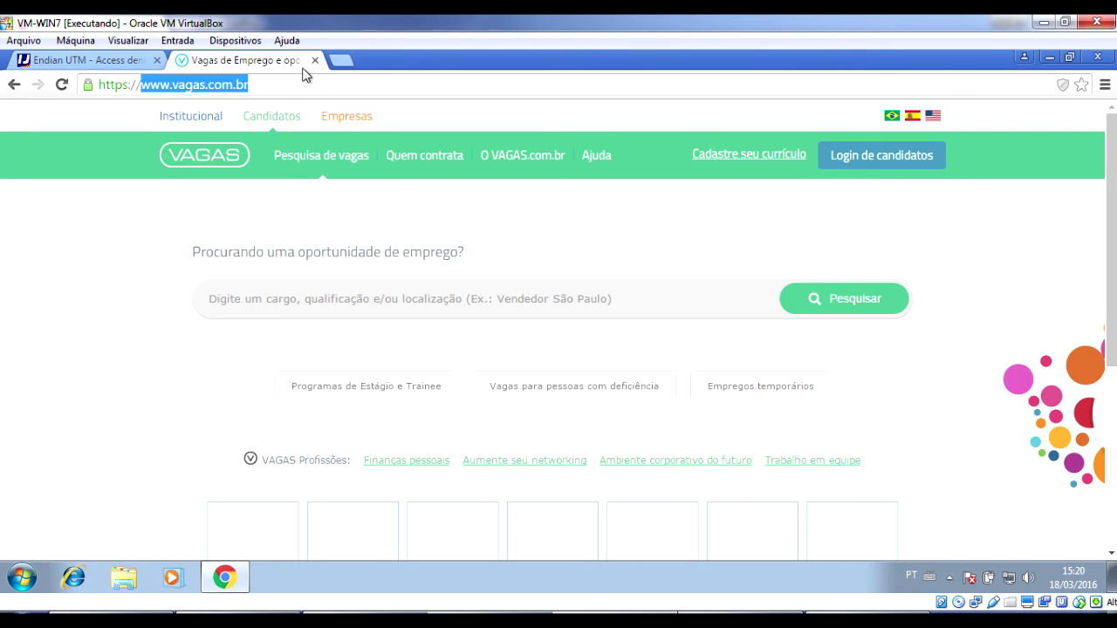
key(ctrl+shift+n)
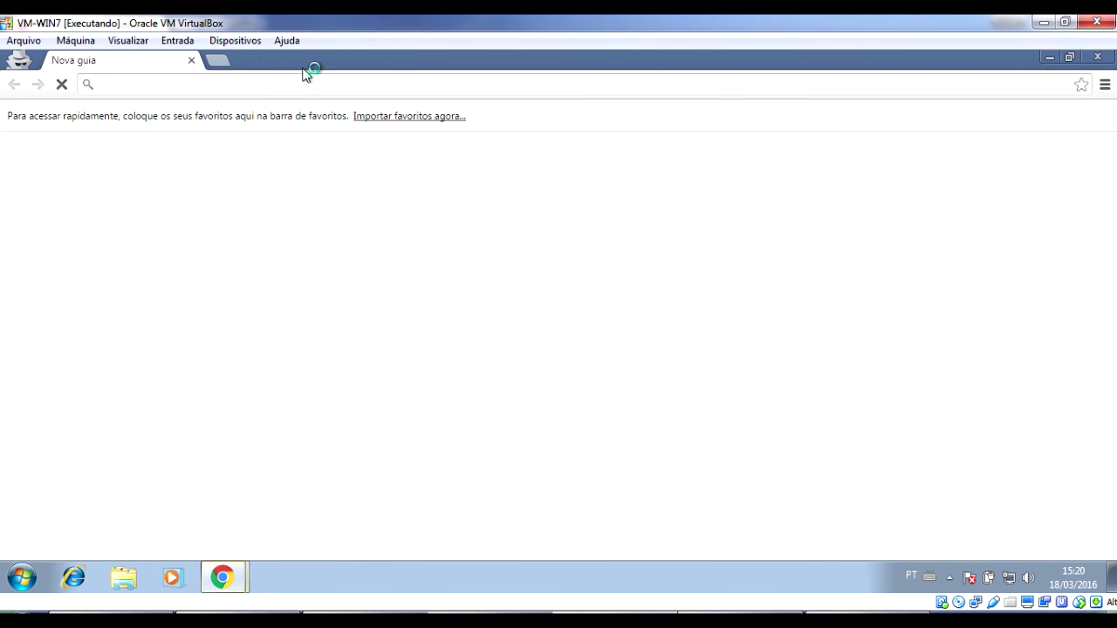
key(ctrl+v)
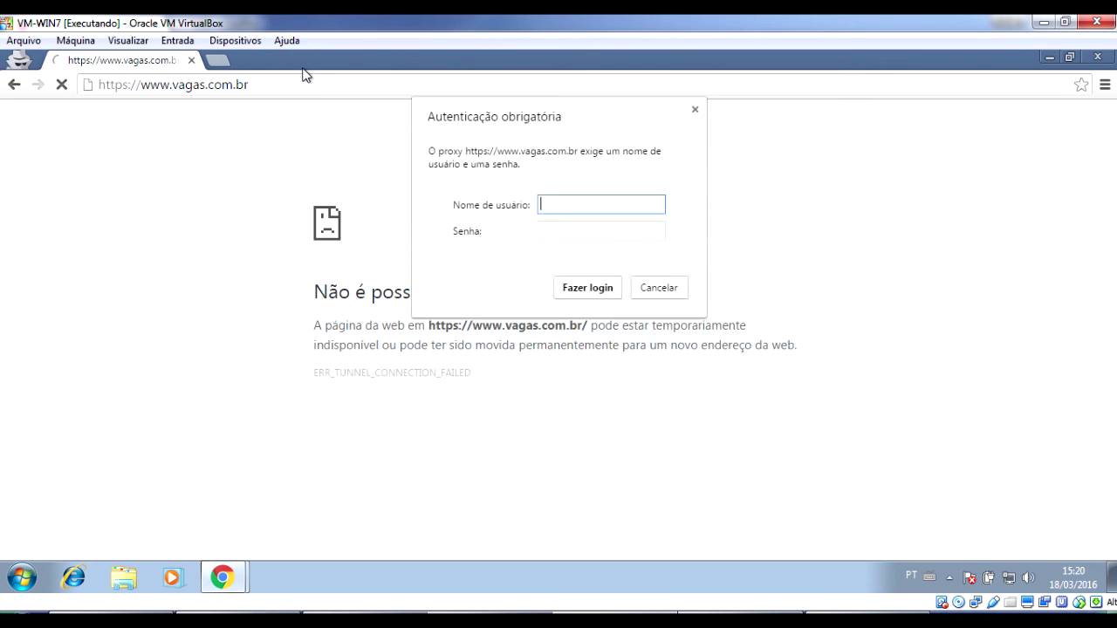
key(Escape)
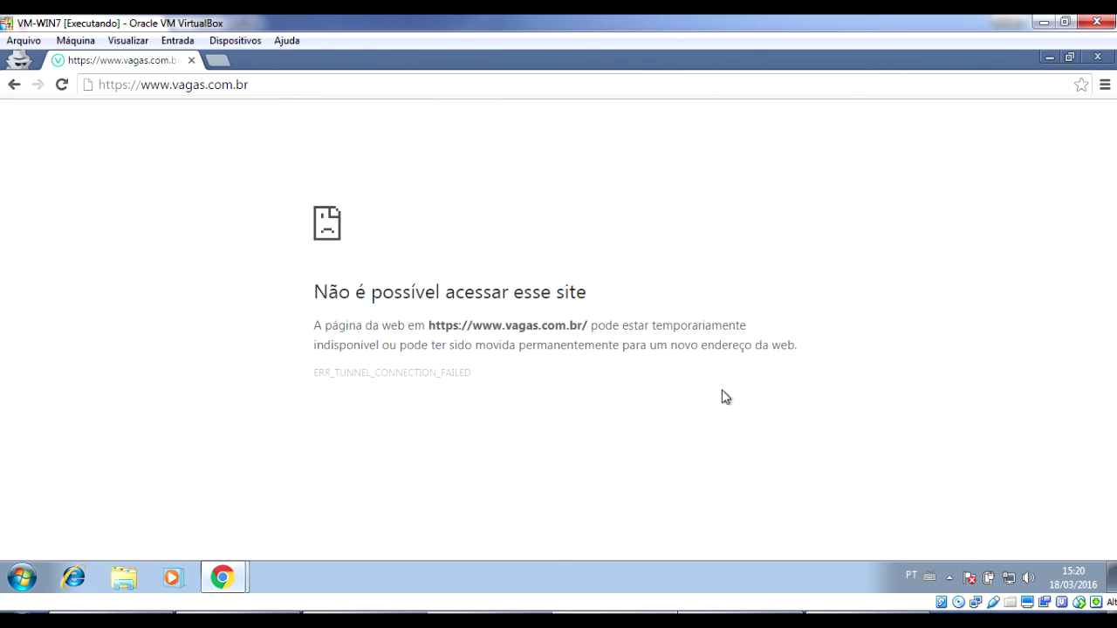
click(355, 89)
key(Return)
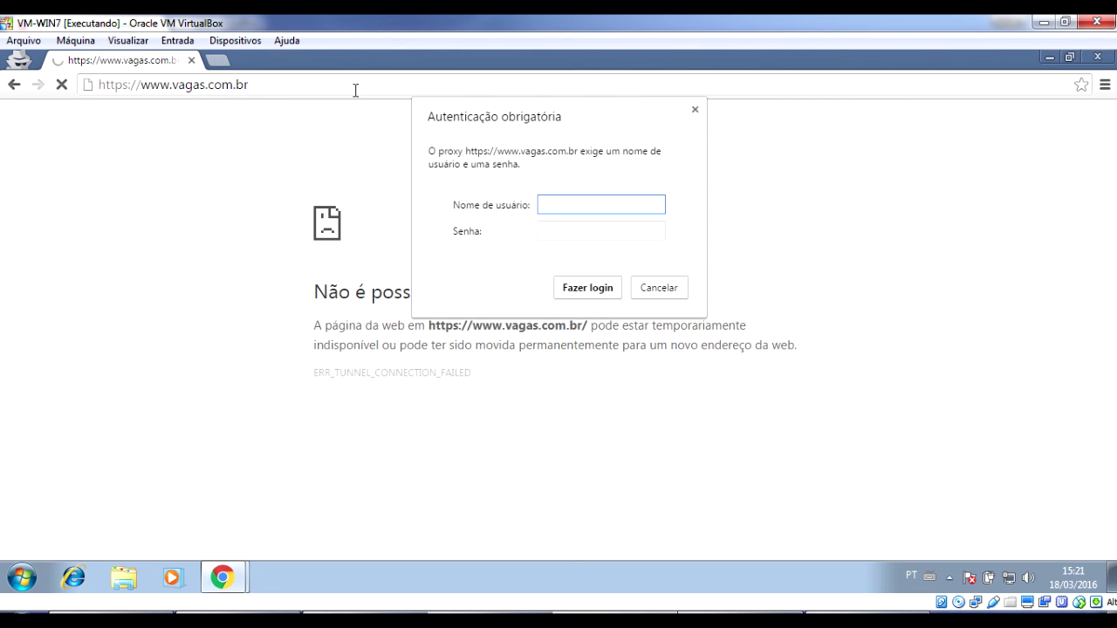
key(Escape)
click(355, 89)
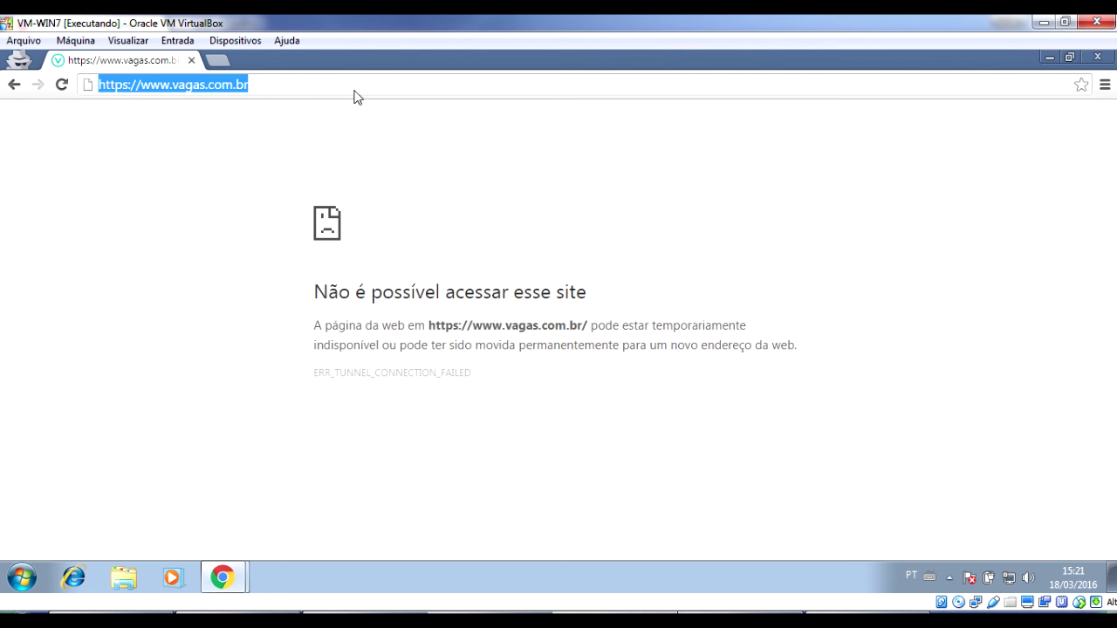
key(Return)
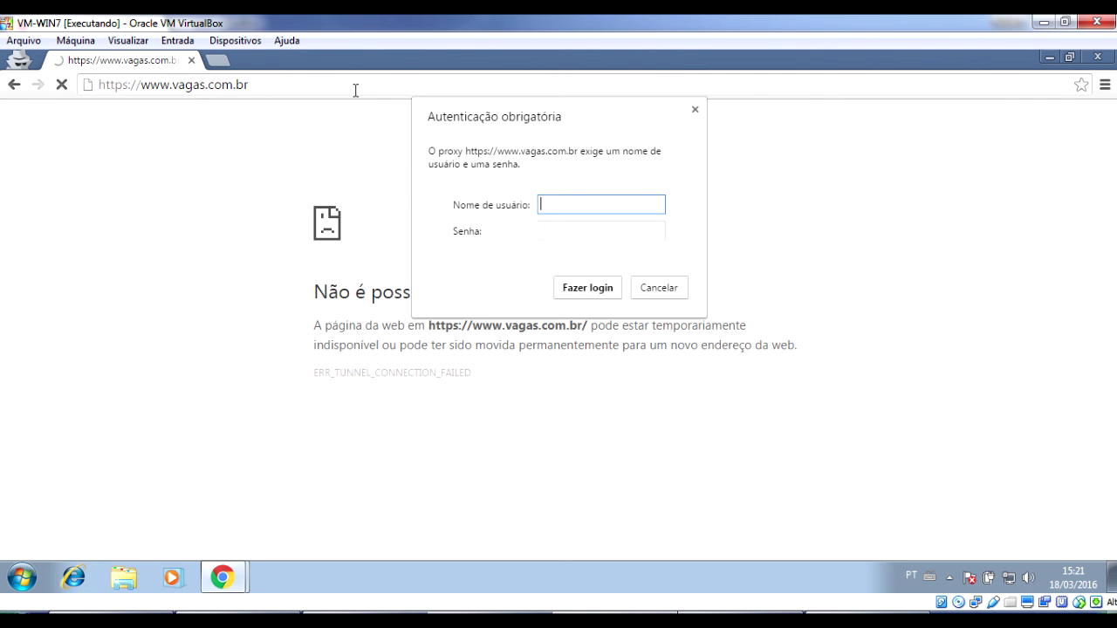
mouse_move(222, 576)
click(243, 517)
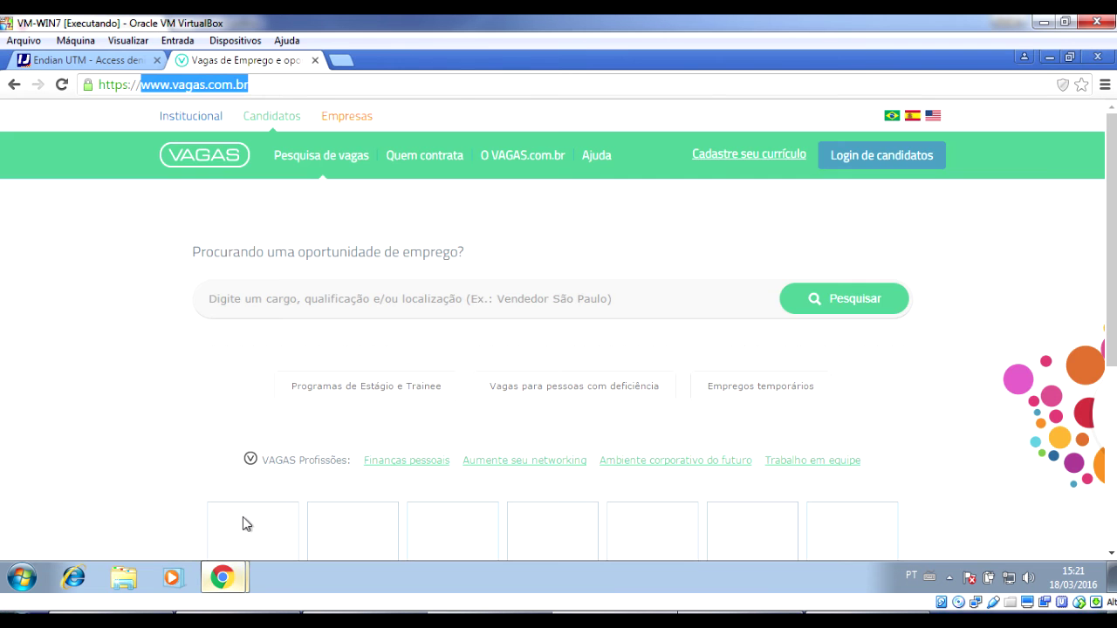
Load site.vagas.com.br in the incognito window and dismiss the proxy login prompt.
click(15, 85)
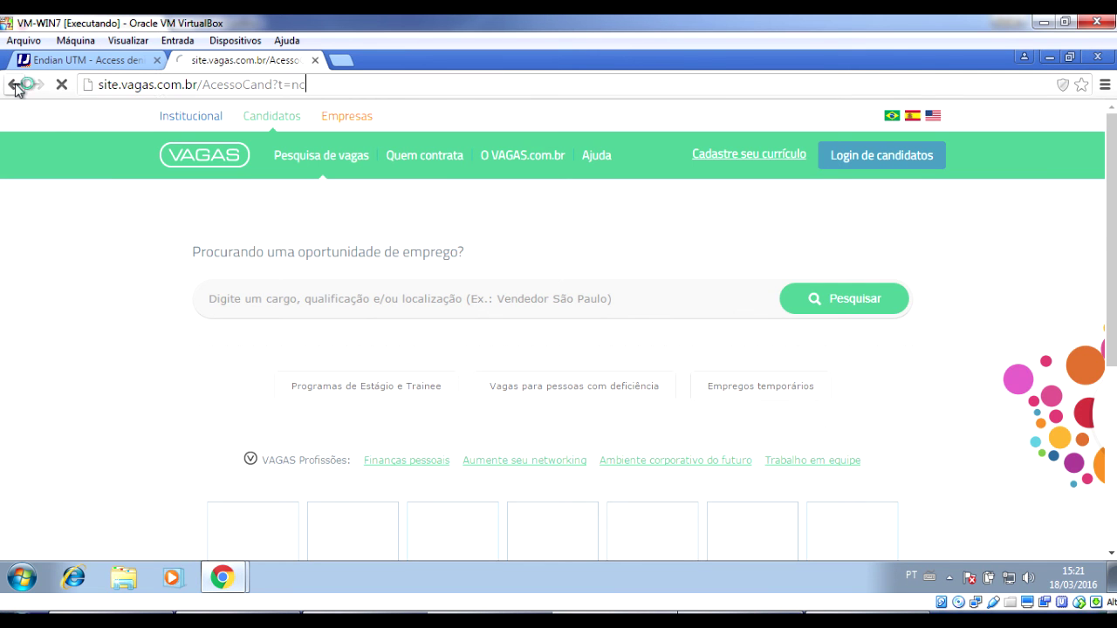
drag(202, 87, 70, 89)
key(ctrl+c)
mouse_move(234, 590)
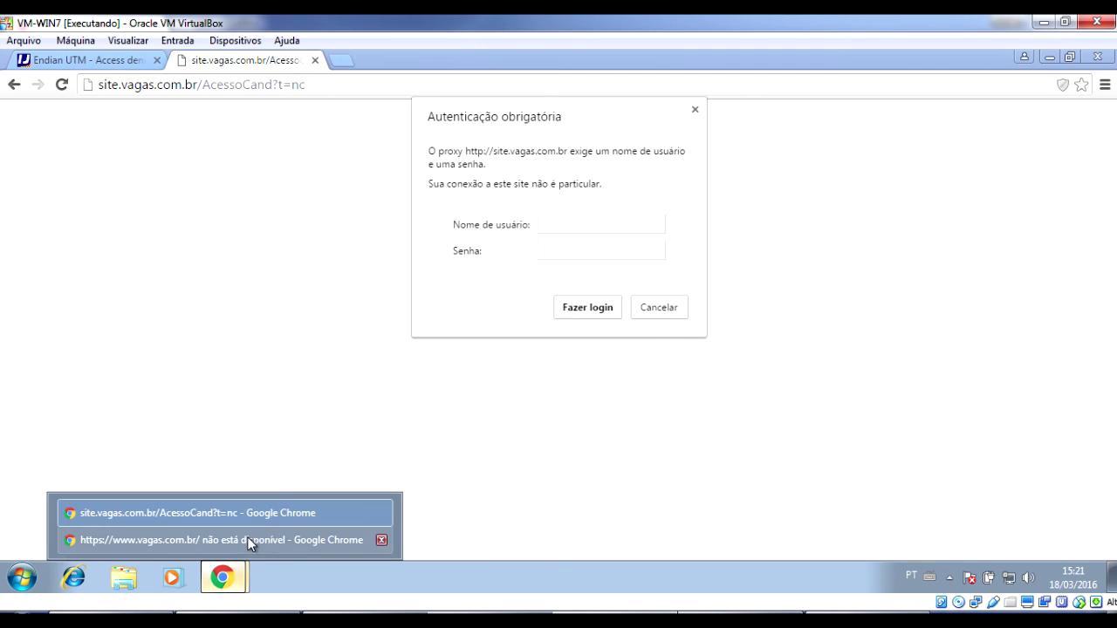
click(247, 538)
click(276, 86)
key(ctrl+v)
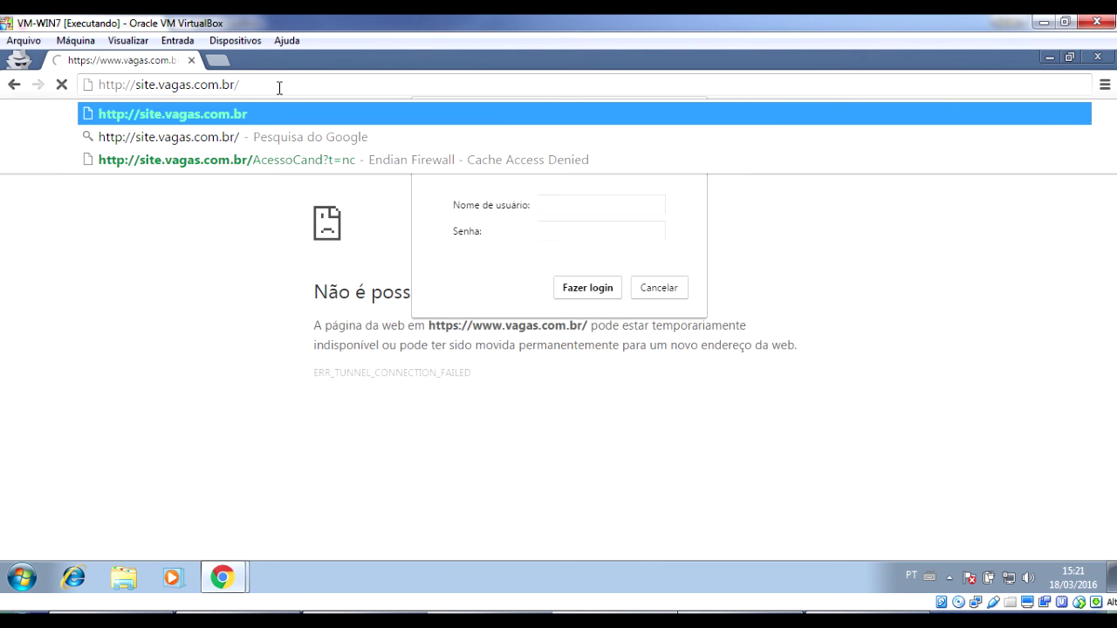
key(Return)
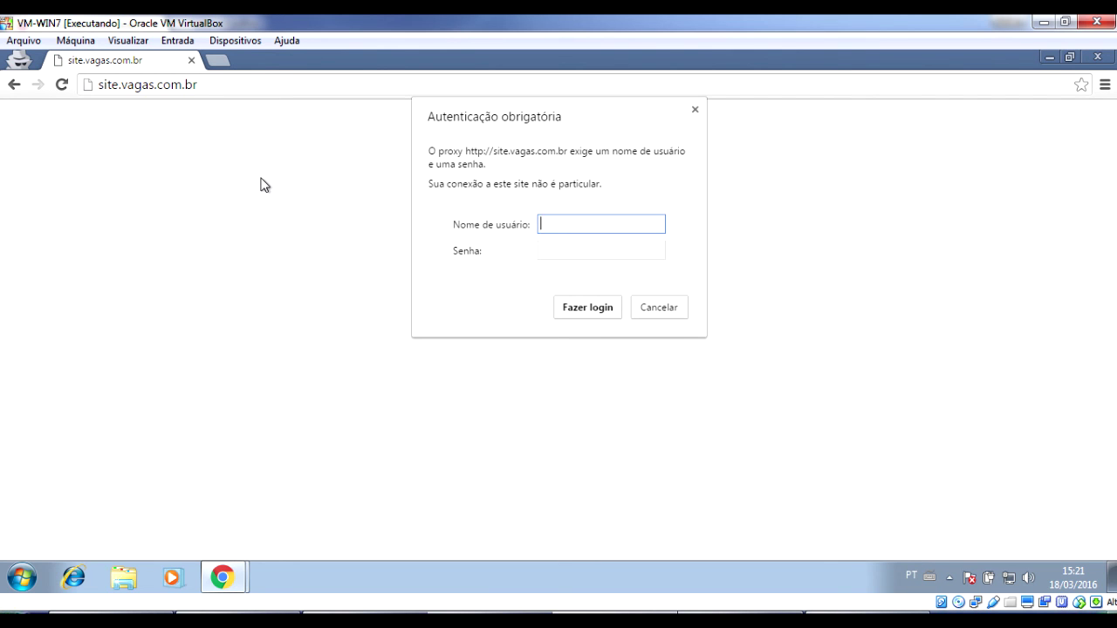
key(Escape)
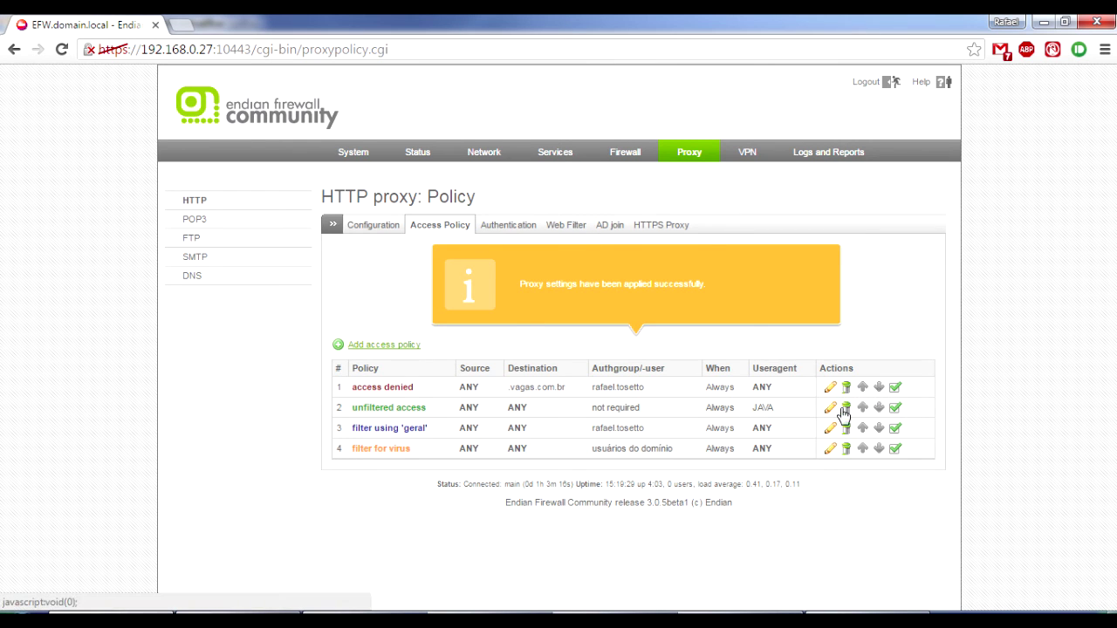
Delete the .vagas.com.br 'access denied' policy and apply the proxy changes.
click(847, 393)
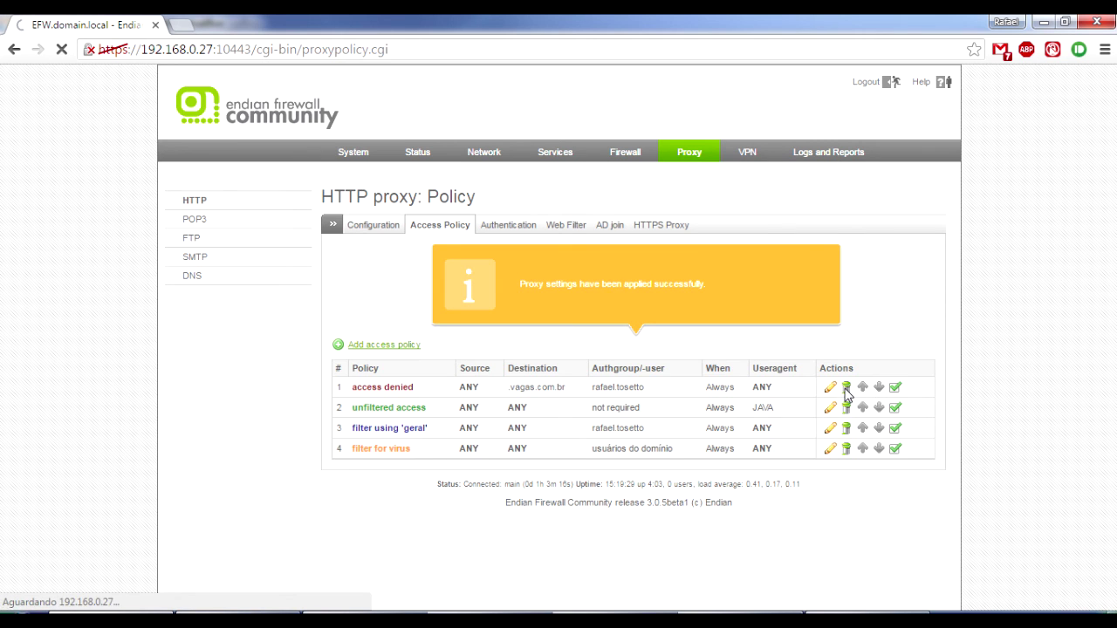
click(502, 302)
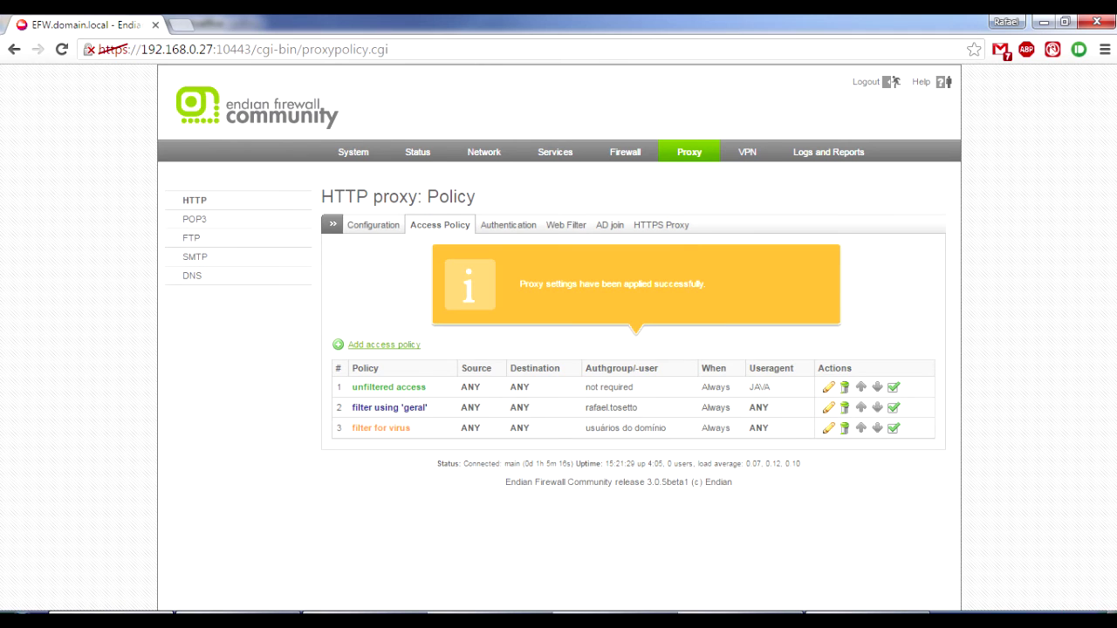
mouse_move(111, 621)
click(161, 616)
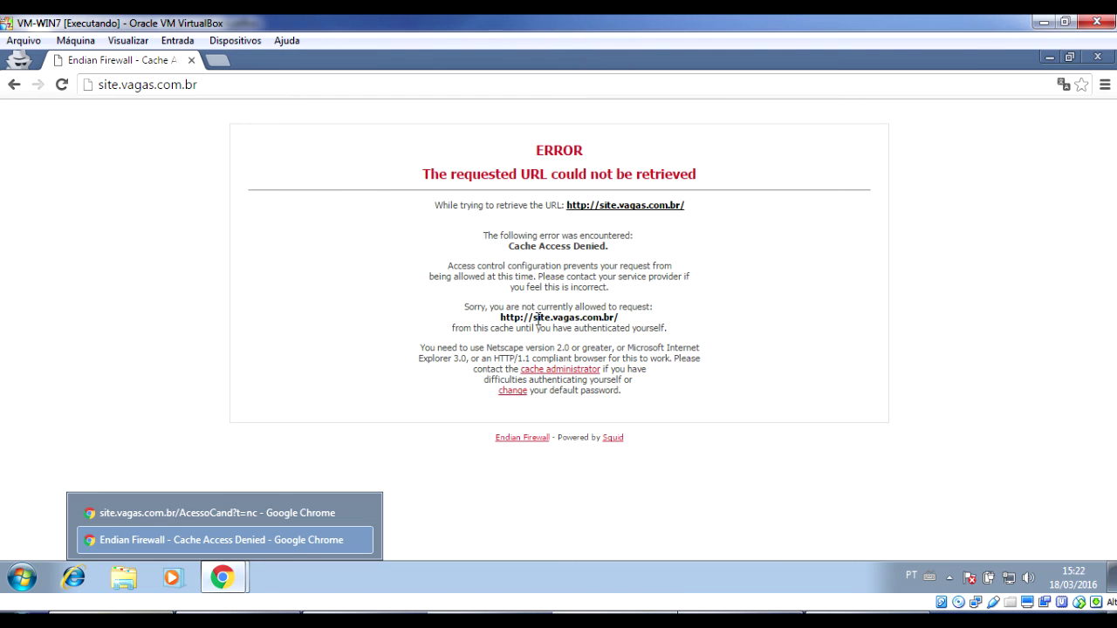
click(485, 90)
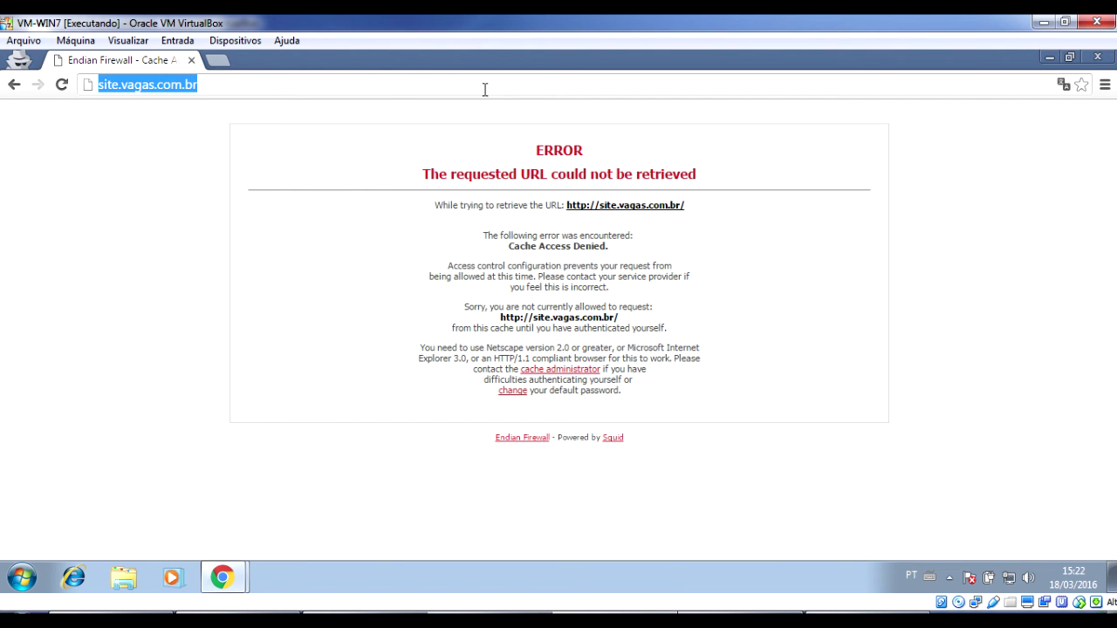
key(Return)
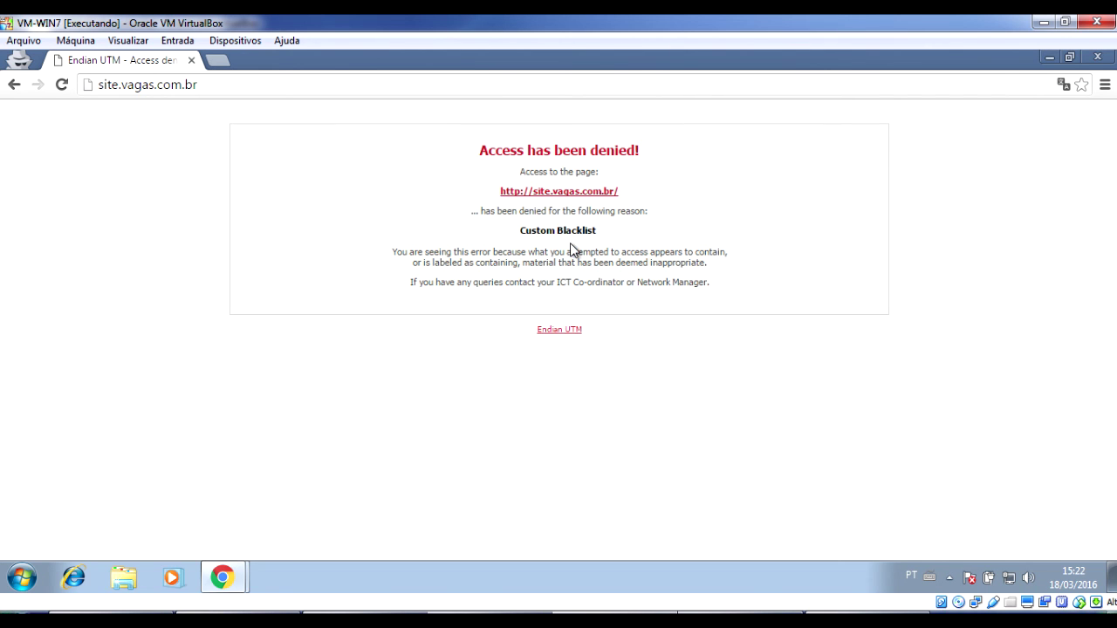
click(117, 84)
click(117, 85)
drag(107, 87, 116, 89)
text(www)
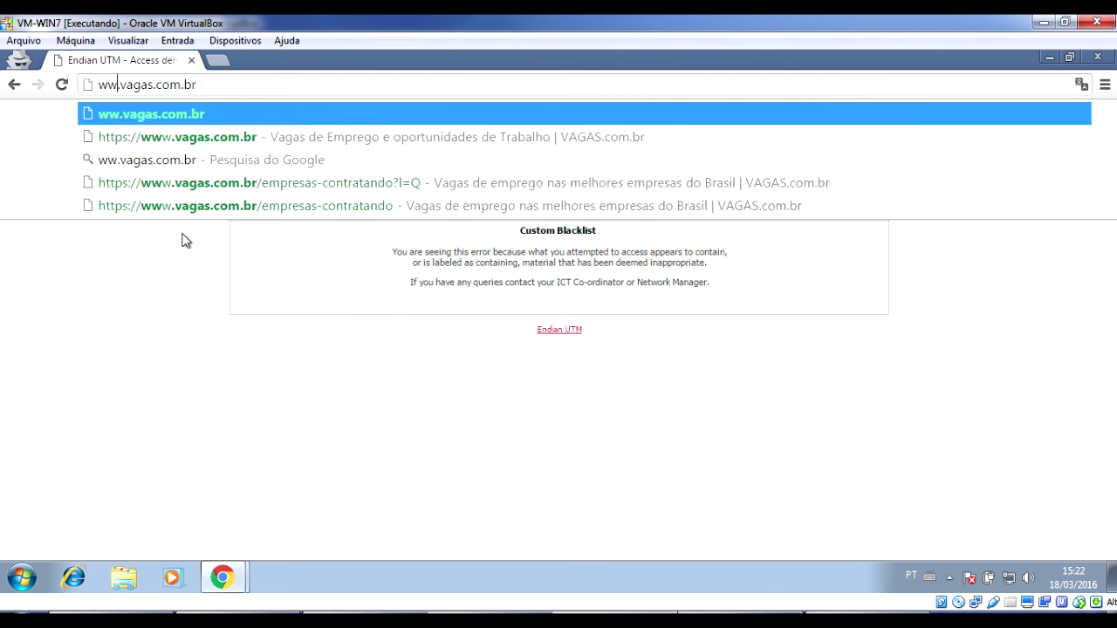
key(Return)
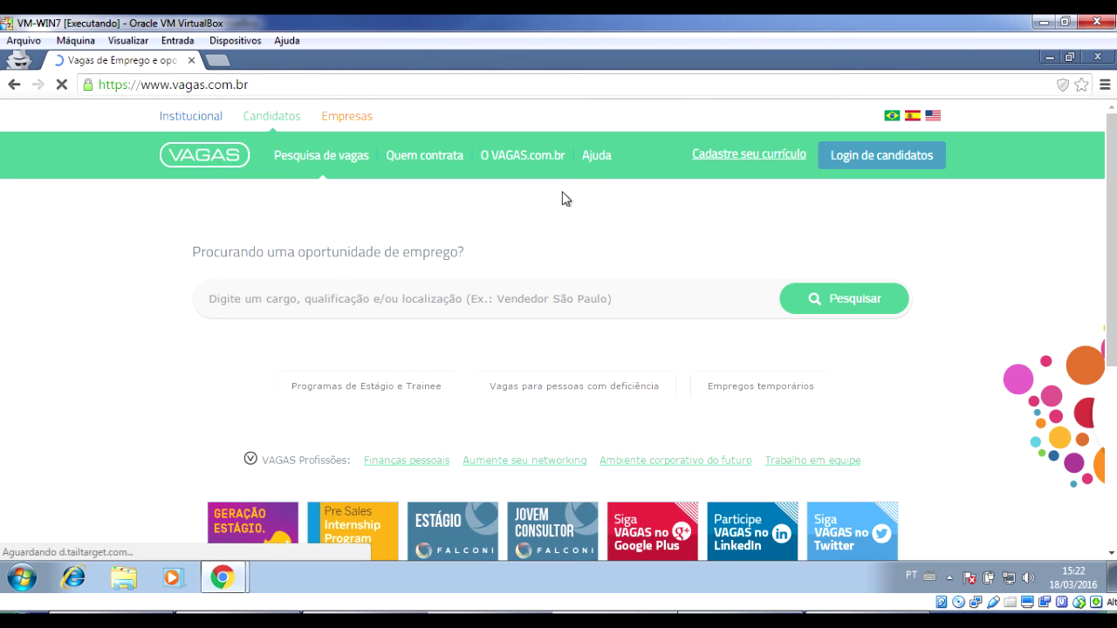
click(547, 161)
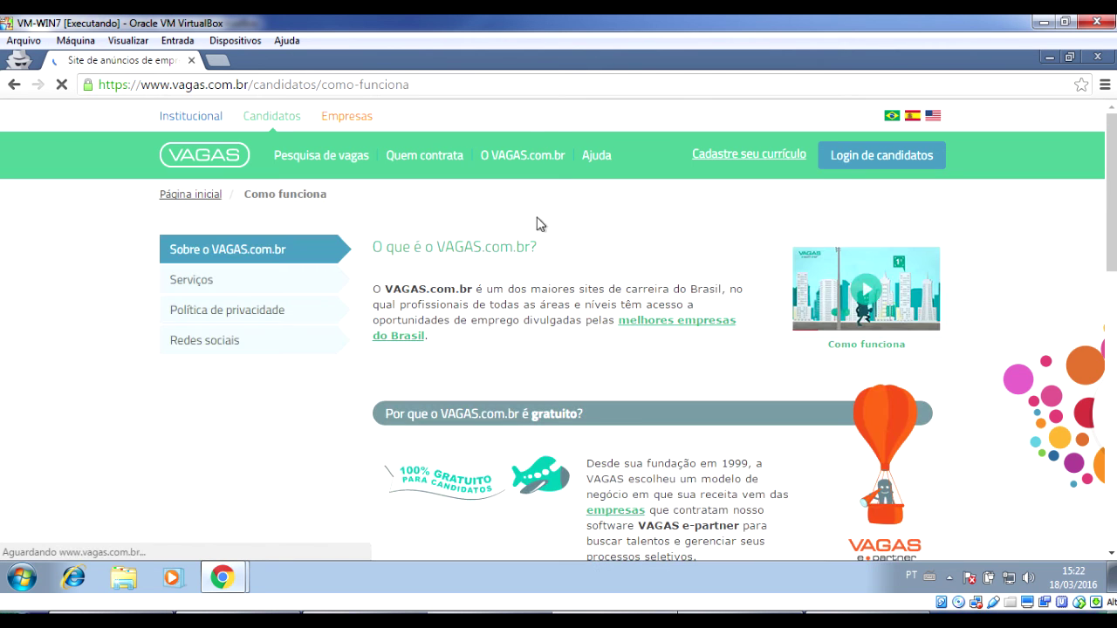
click(226, 166)
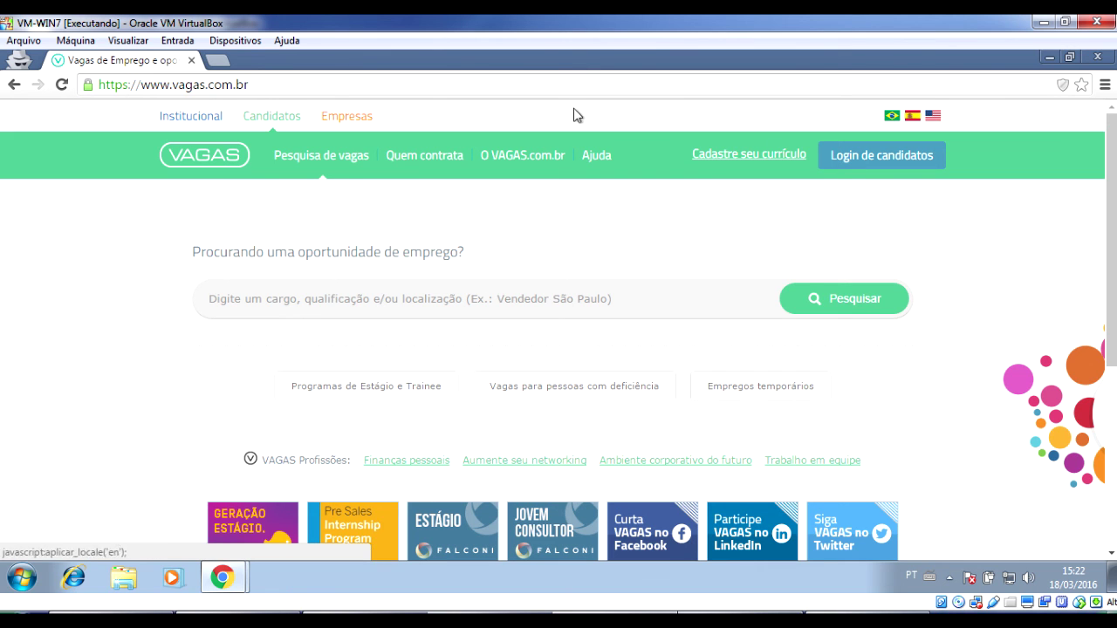
In the regular window, strip the AcessoCand?t=nc path and load site.vagas.com.br.
click(1099, 57)
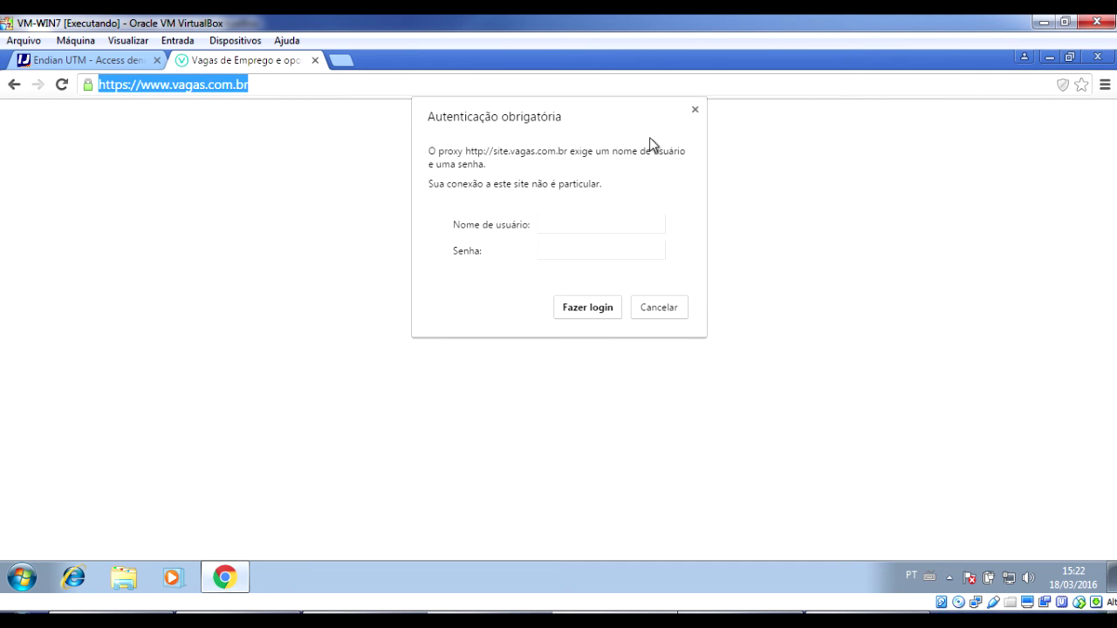
click(695, 110)
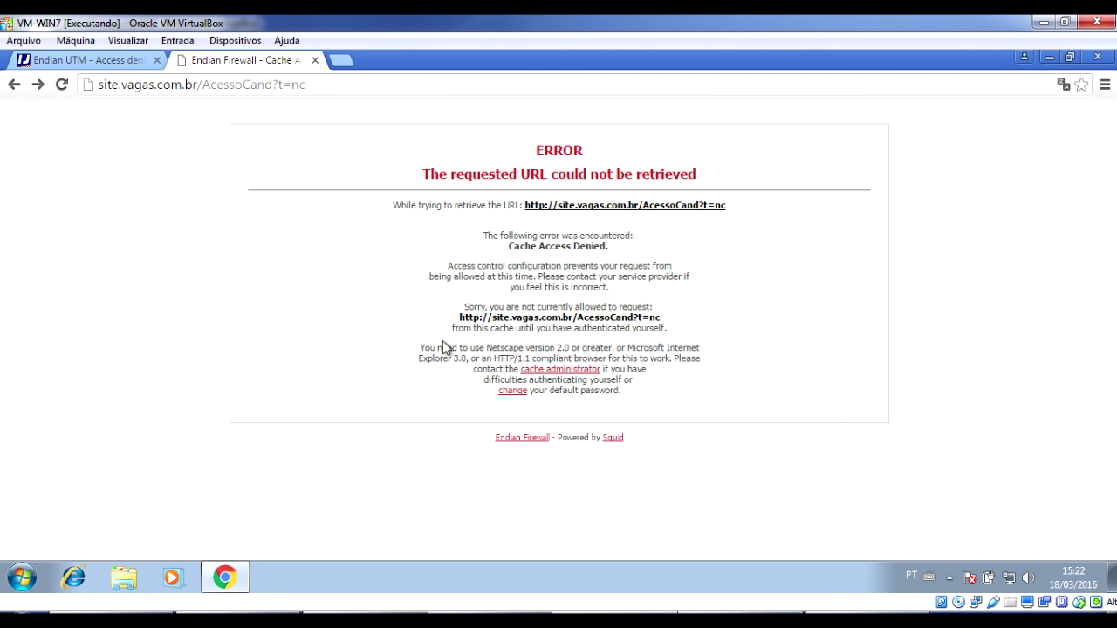
drag(209, 84, 422, 88)
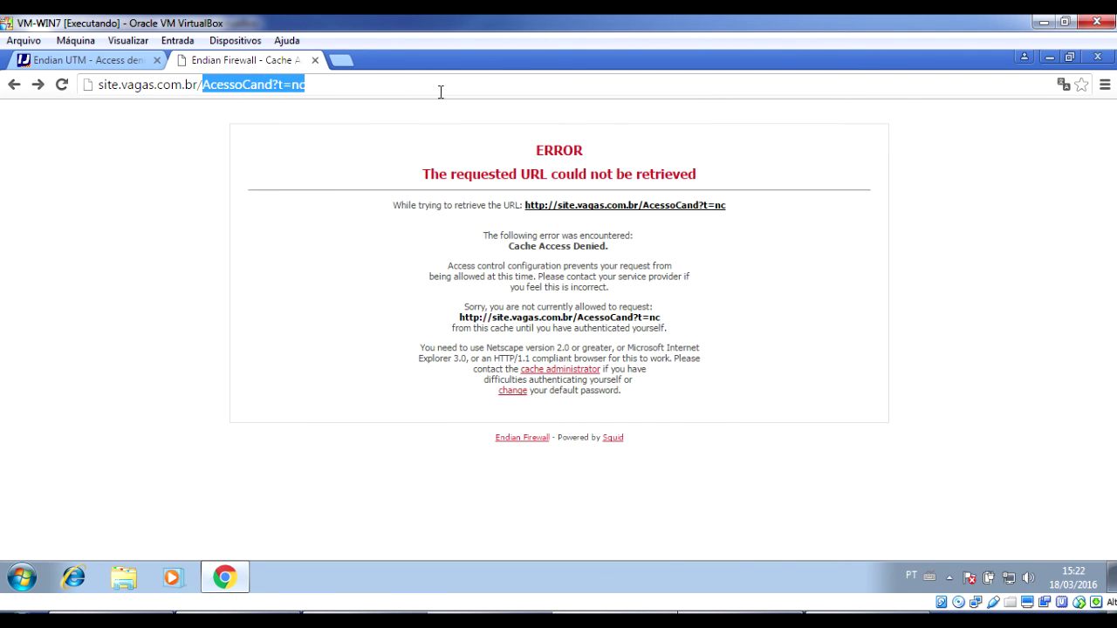
key(BackSpace)
key(Return)
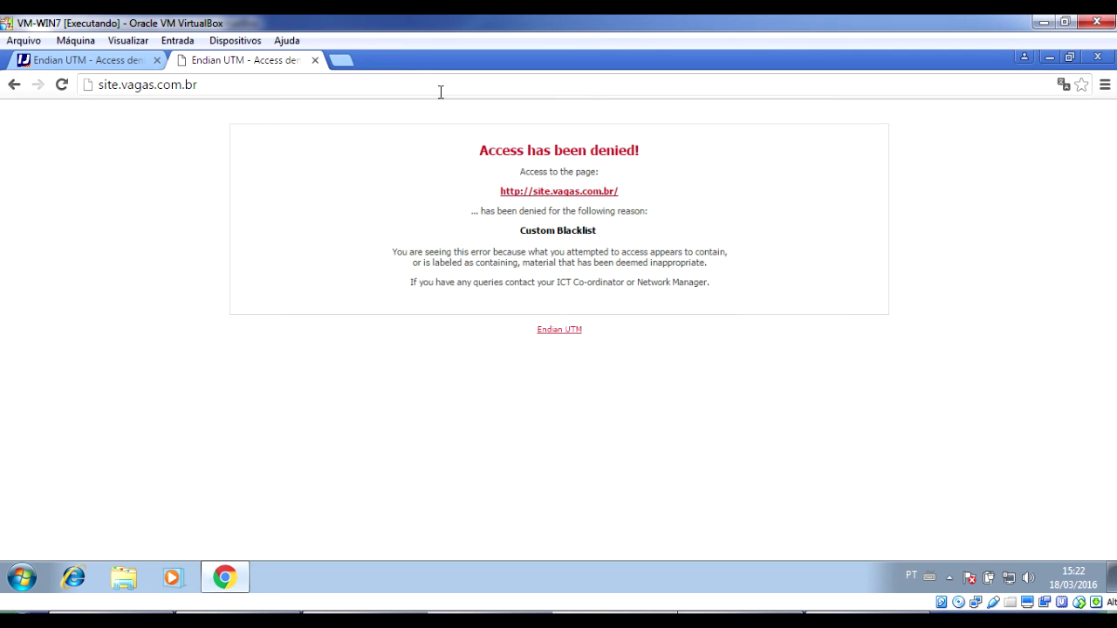
click(122, 87)
click(118, 81)
double_click(108, 83)
text(www)
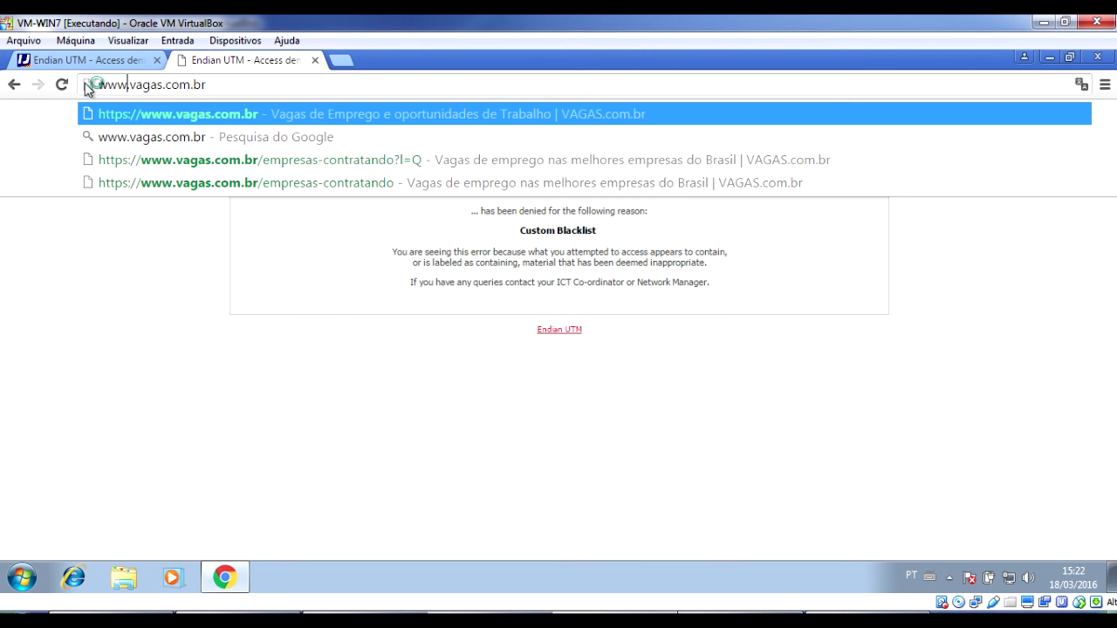
key(Return)
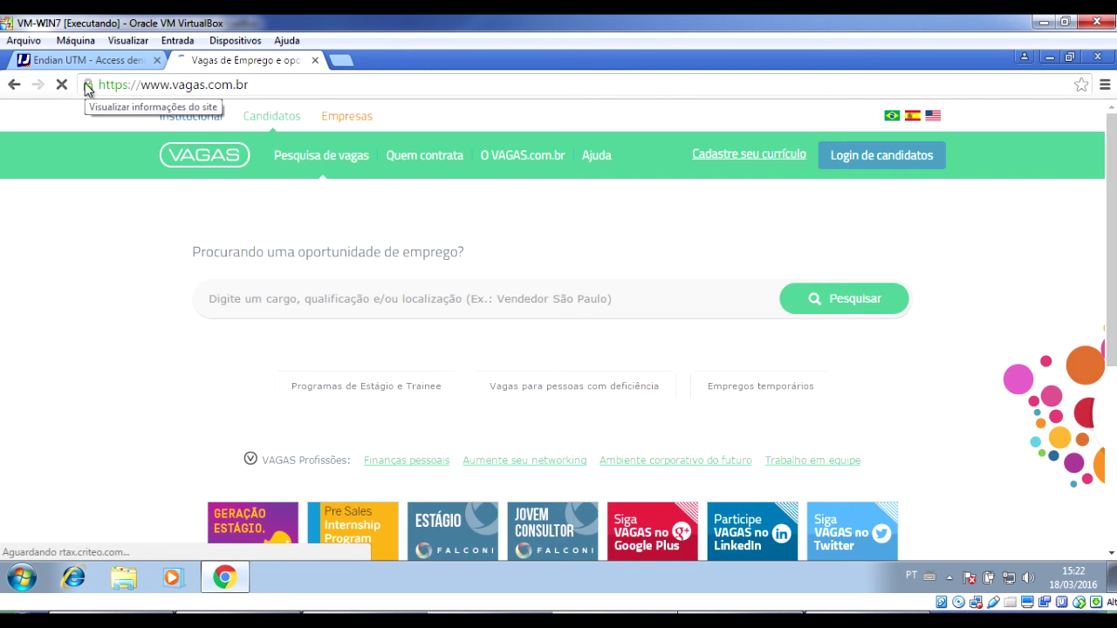
click(246, 87)
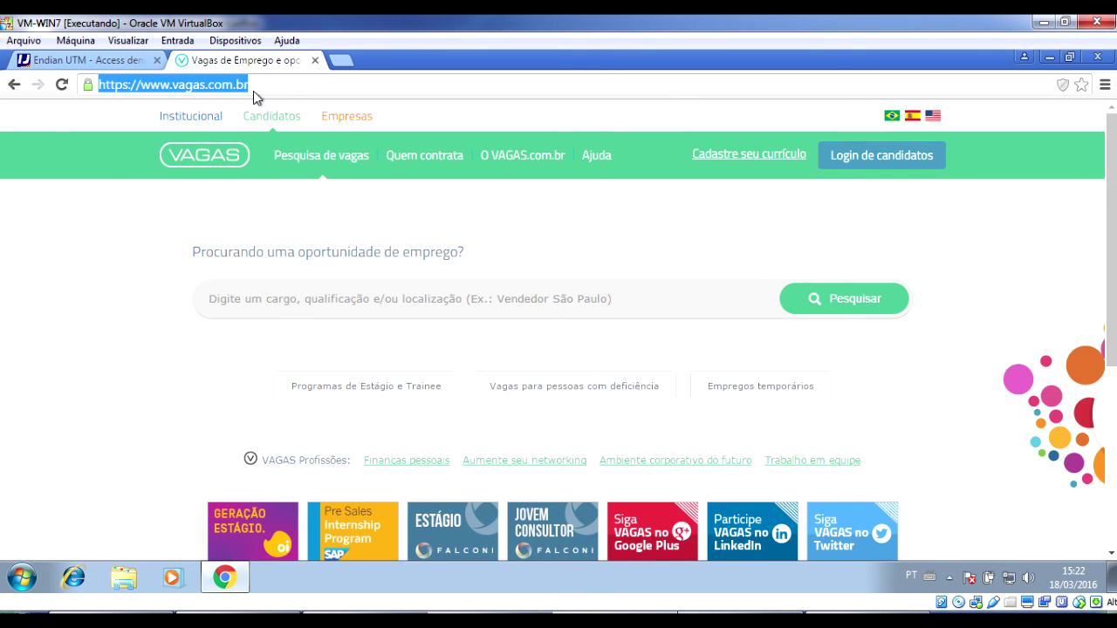
click(118, 60)
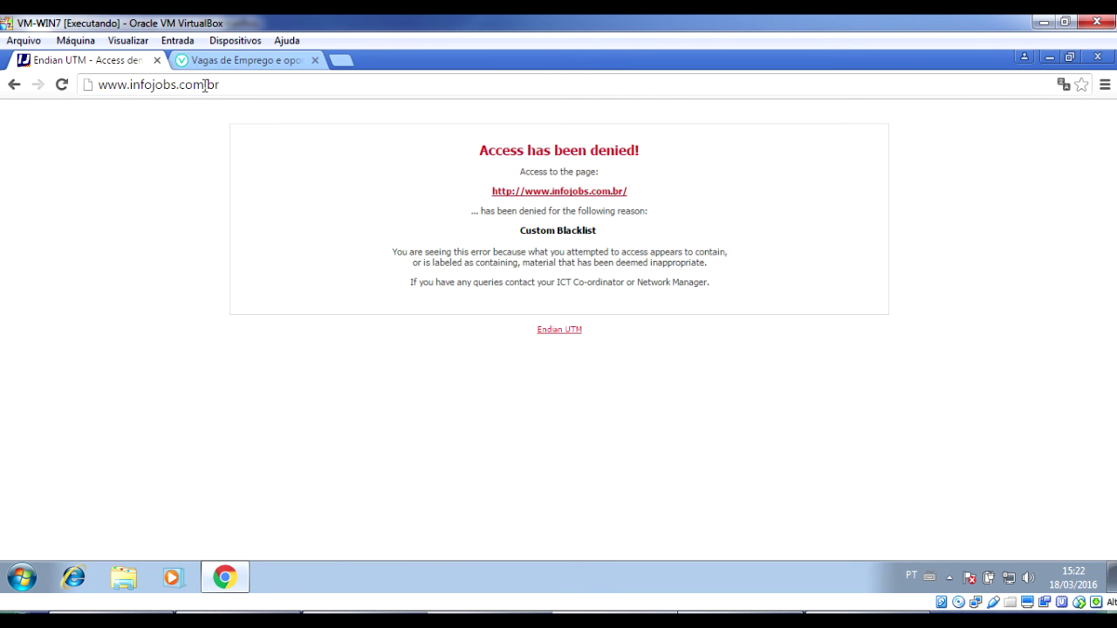
click(205, 85)
click(205, 88)
click(581, 615)
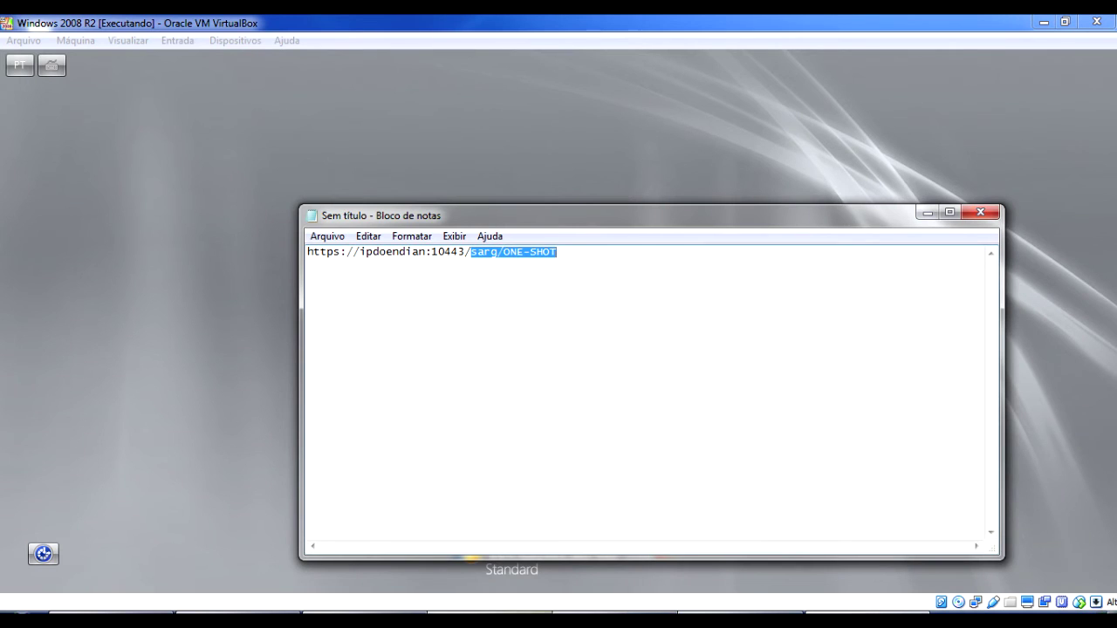
click(113, 615)
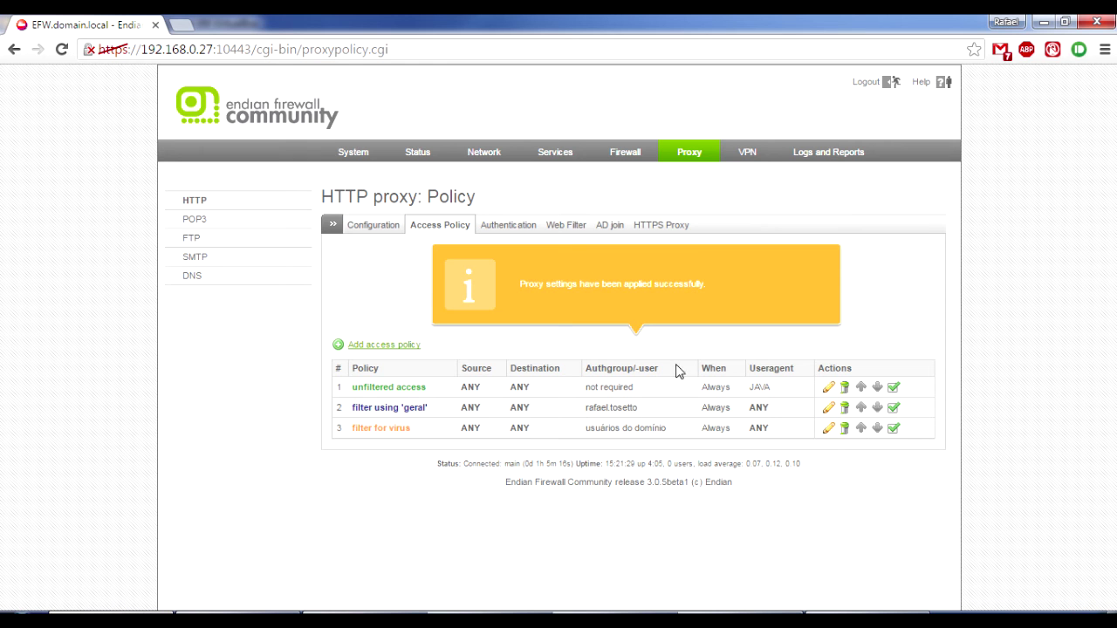
Review the Geral URL filter profile's custom black/whitelists and categories, then go to Logs and Reports.
click(575, 231)
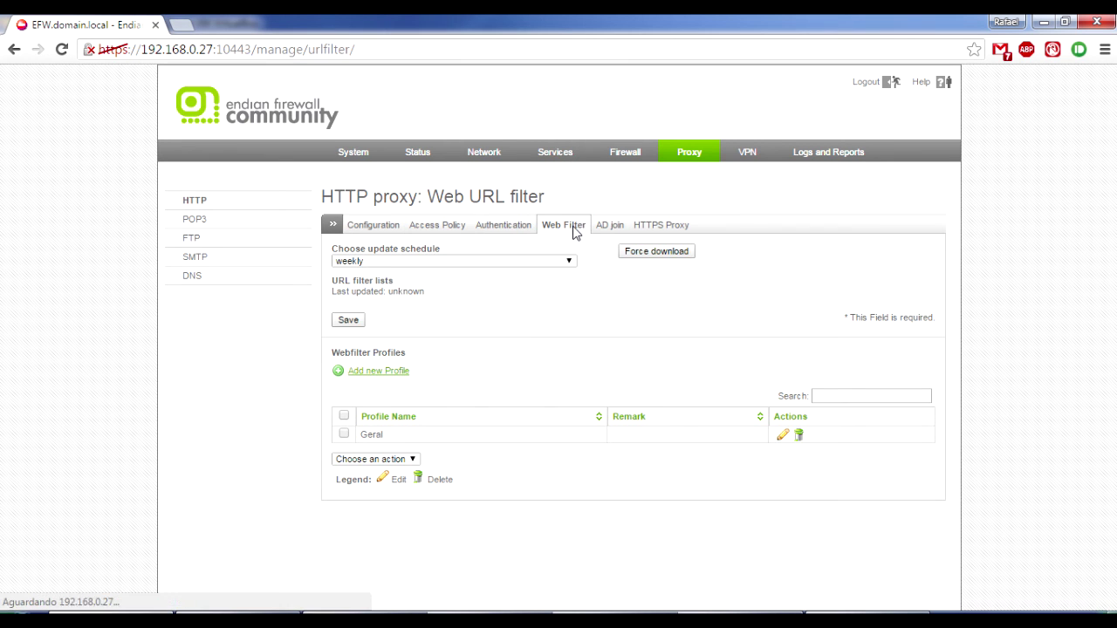
click(782, 437)
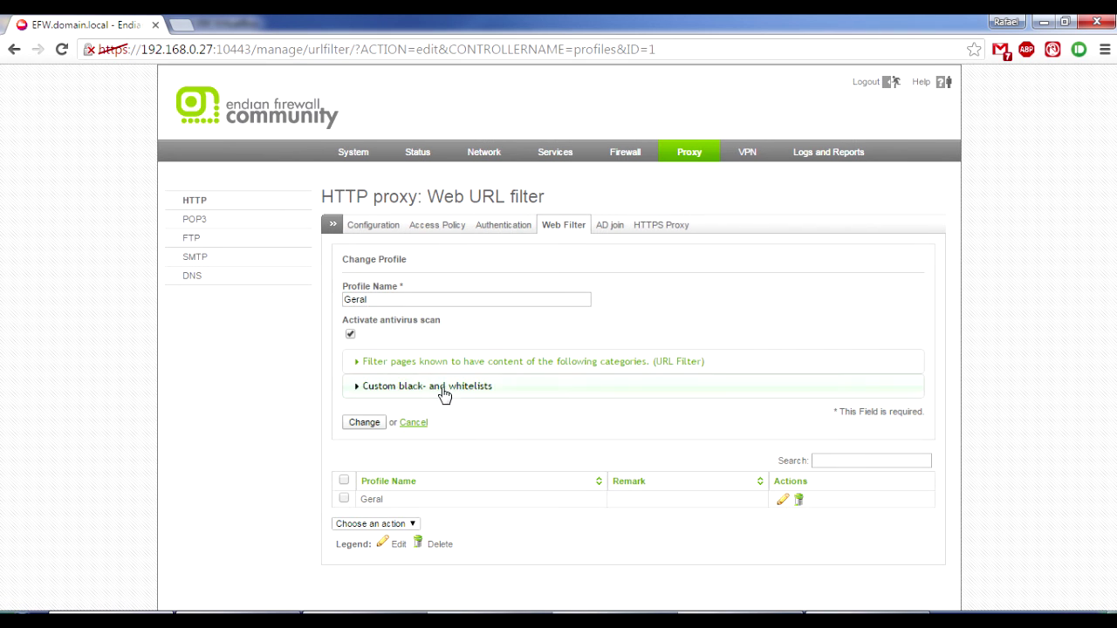
click(437, 399)
click(521, 441)
click(734, 447)
click(608, 365)
scroll(542, 450, down, 2)
scroll(540, 455, down, 2)
scroll(540, 455, up, 4)
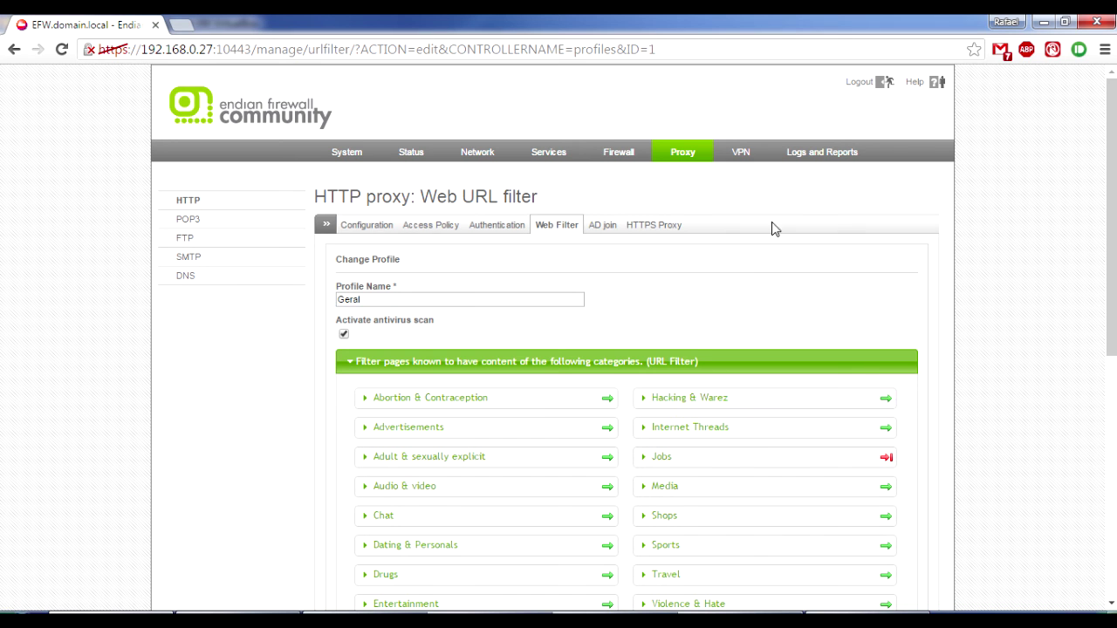
click(822, 157)
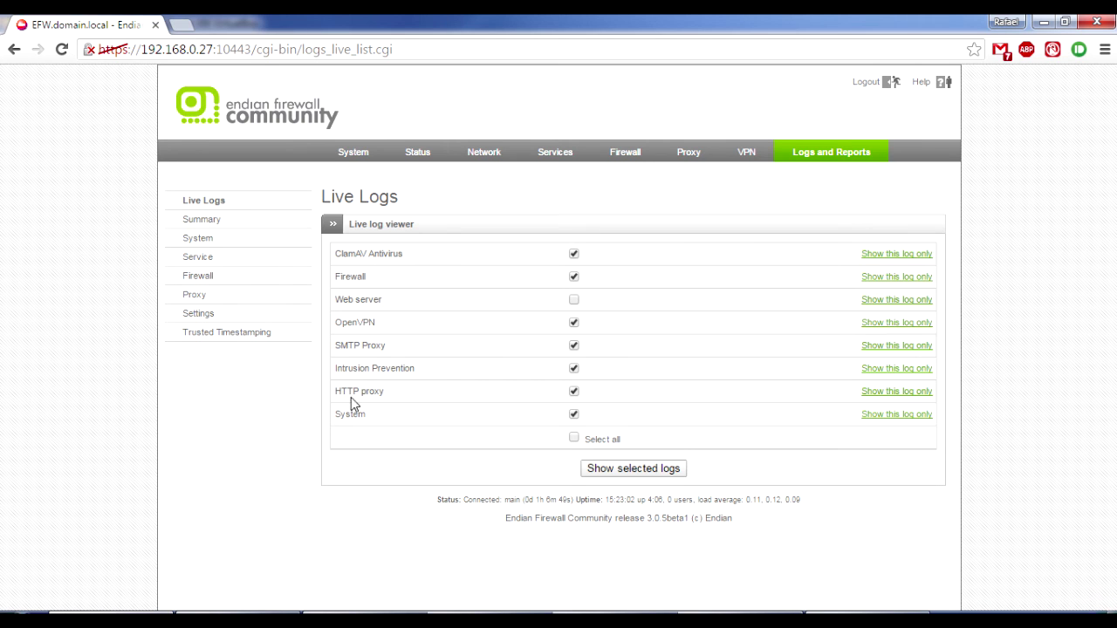
Show only the HTTP proxy live log and inspect the vagas entry, username and client IP 172.16.0.5.
click(904, 395)
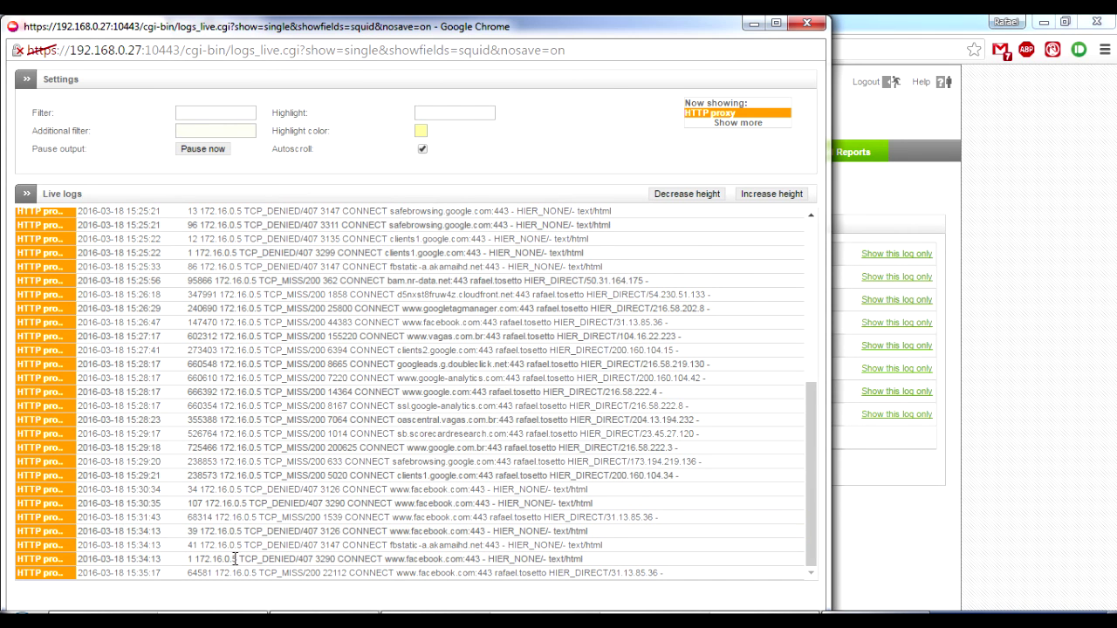
drag(232, 560, 213, 560)
click(221, 559)
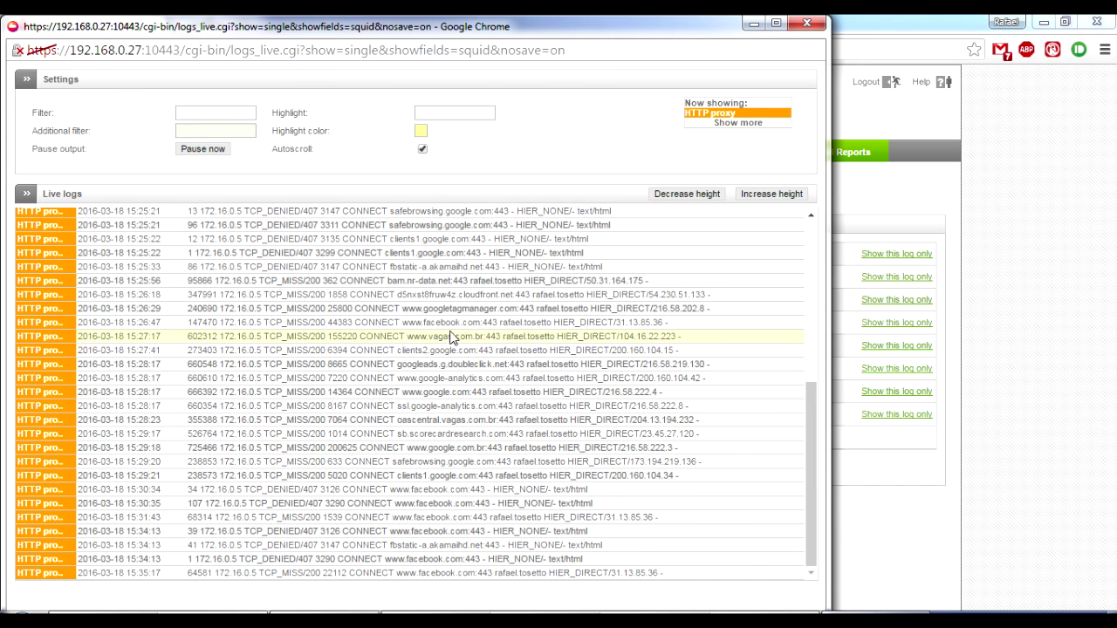
drag(409, 336, 475, 336)
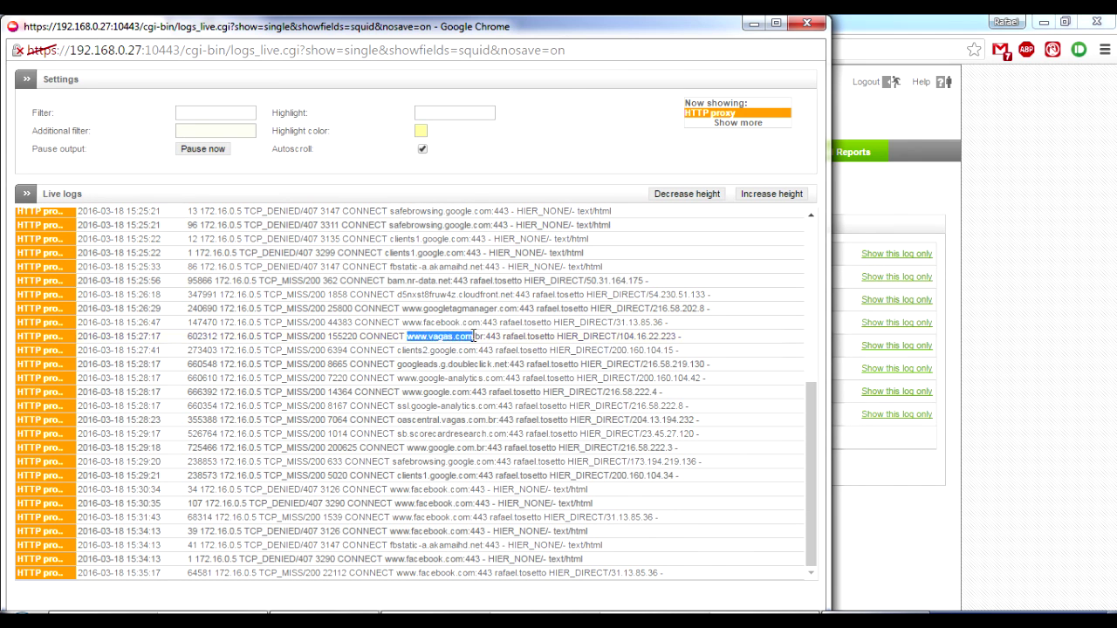
double_click(494, 336)
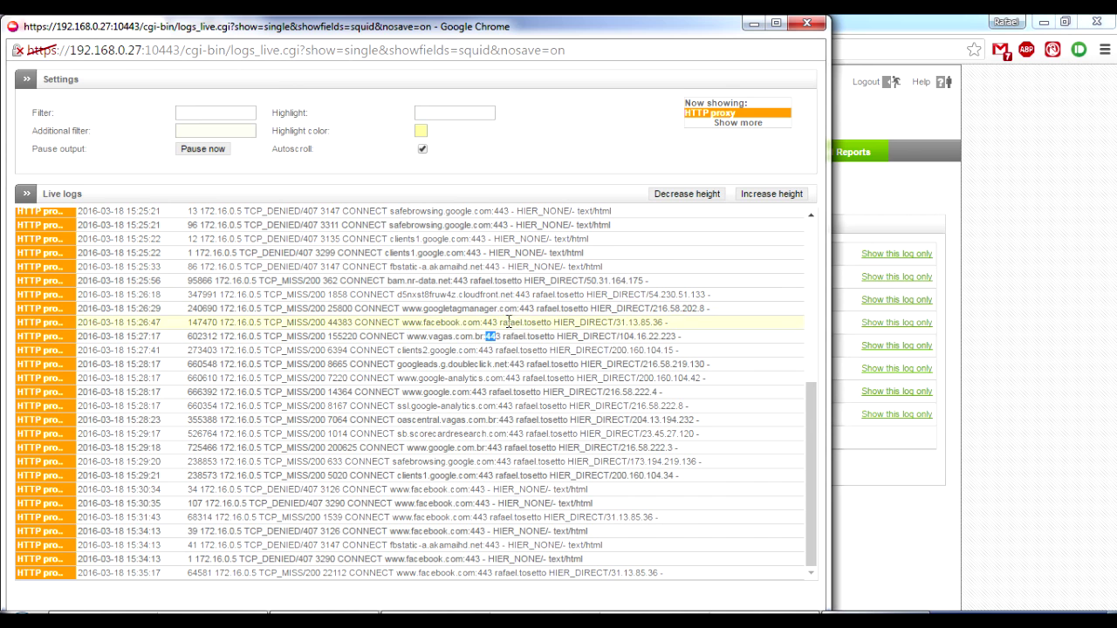
drag(503, 323, 541, 332)
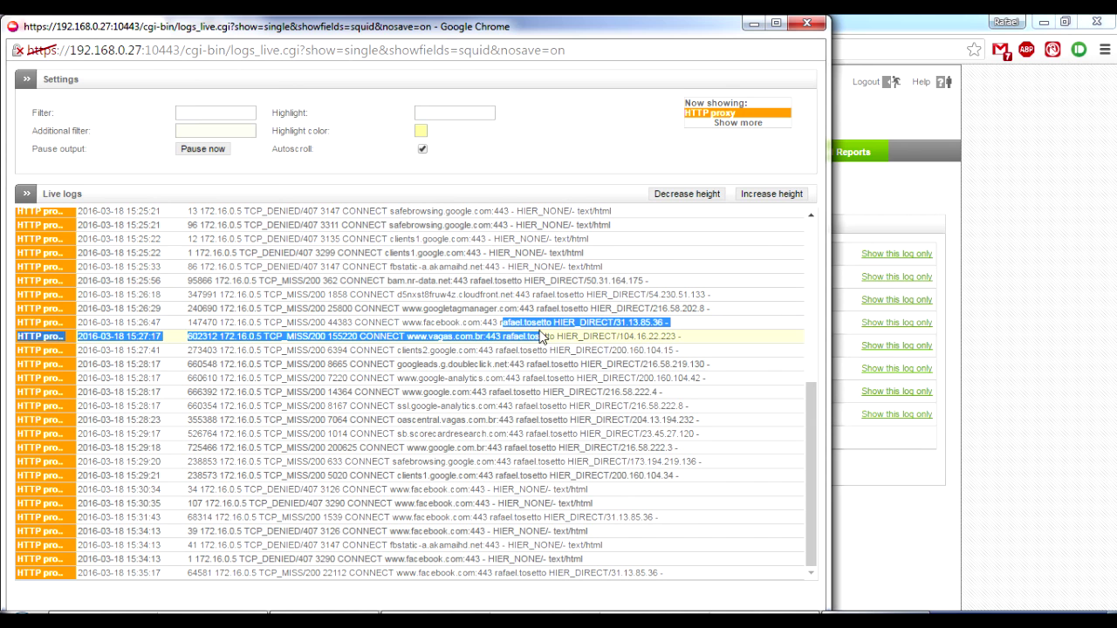
click(545, 325)
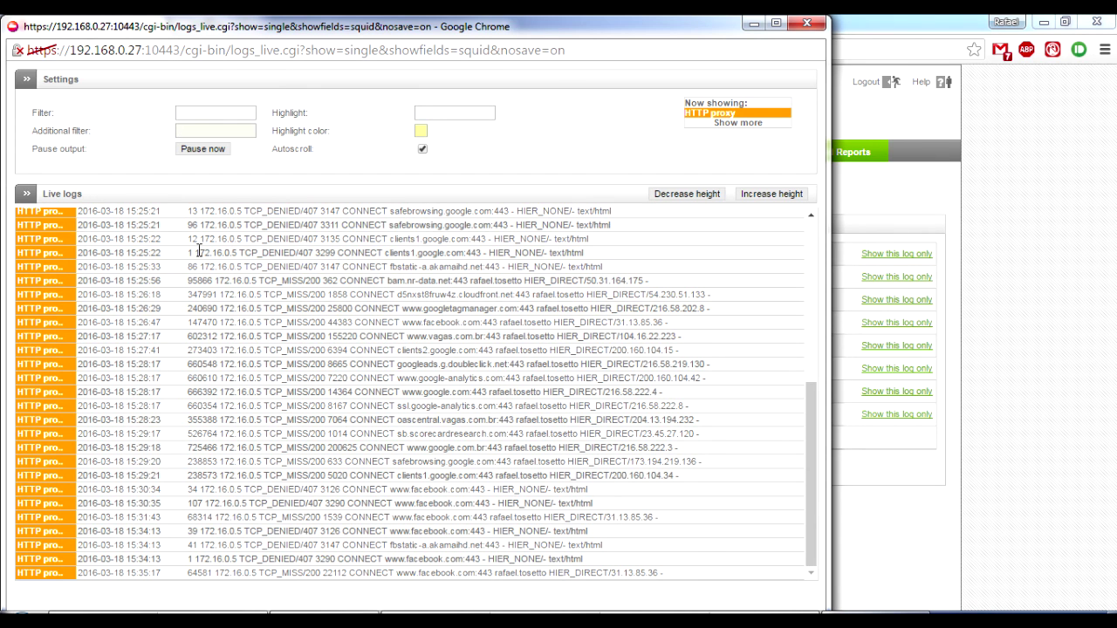
drag(194, 252, 238, 252)
click(259, 253)
click(219, 113)
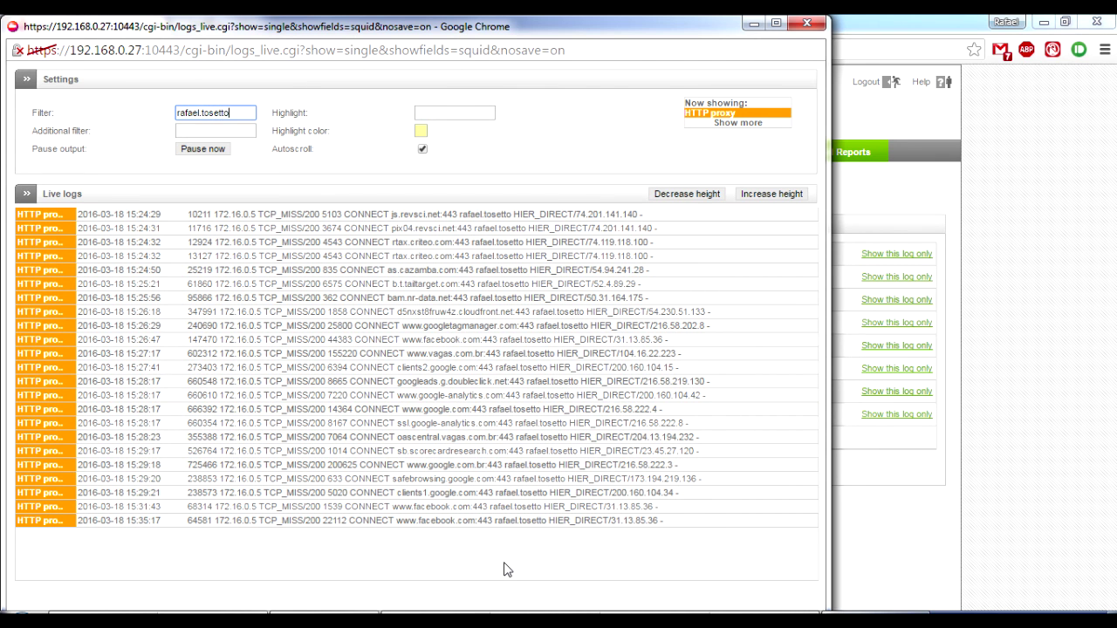
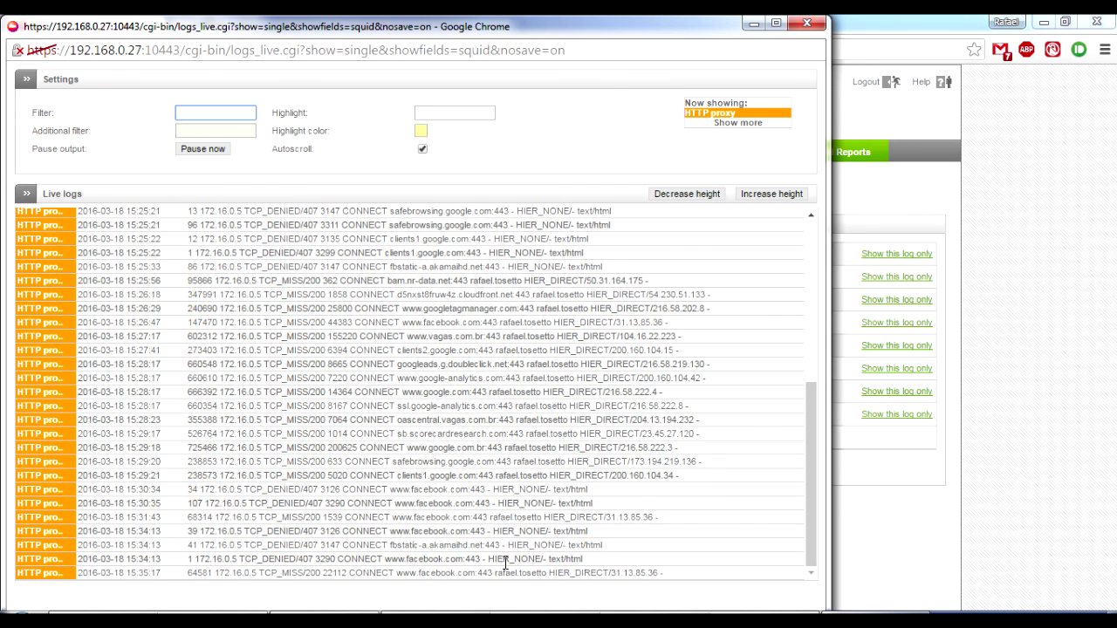
text(www.f)
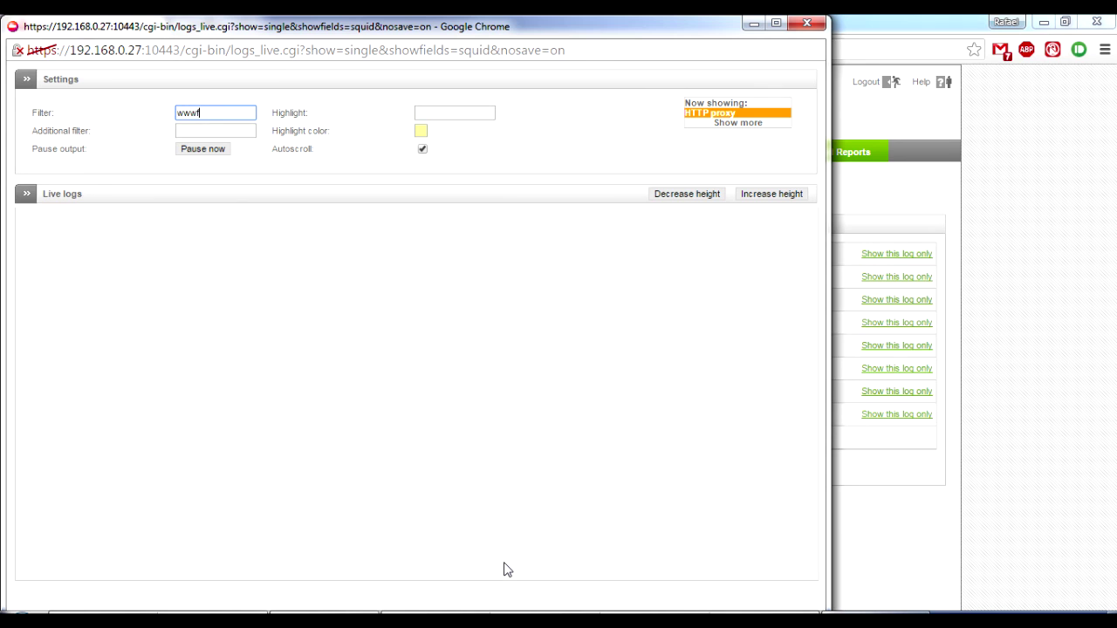
text(acebook.com.)
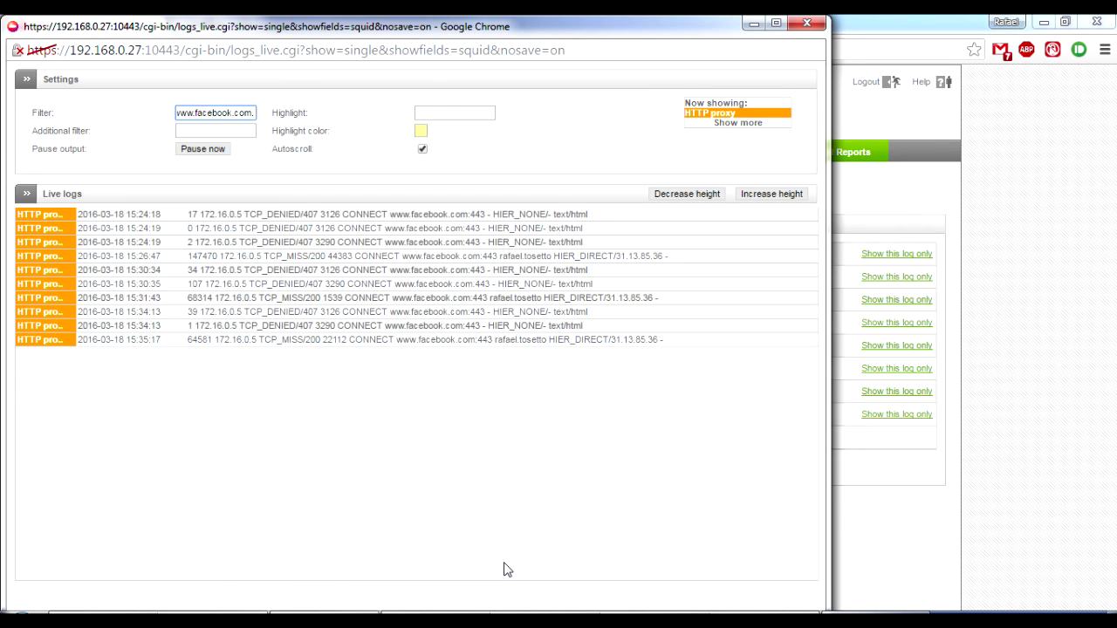
key(BackSpace)
click(804, 24)
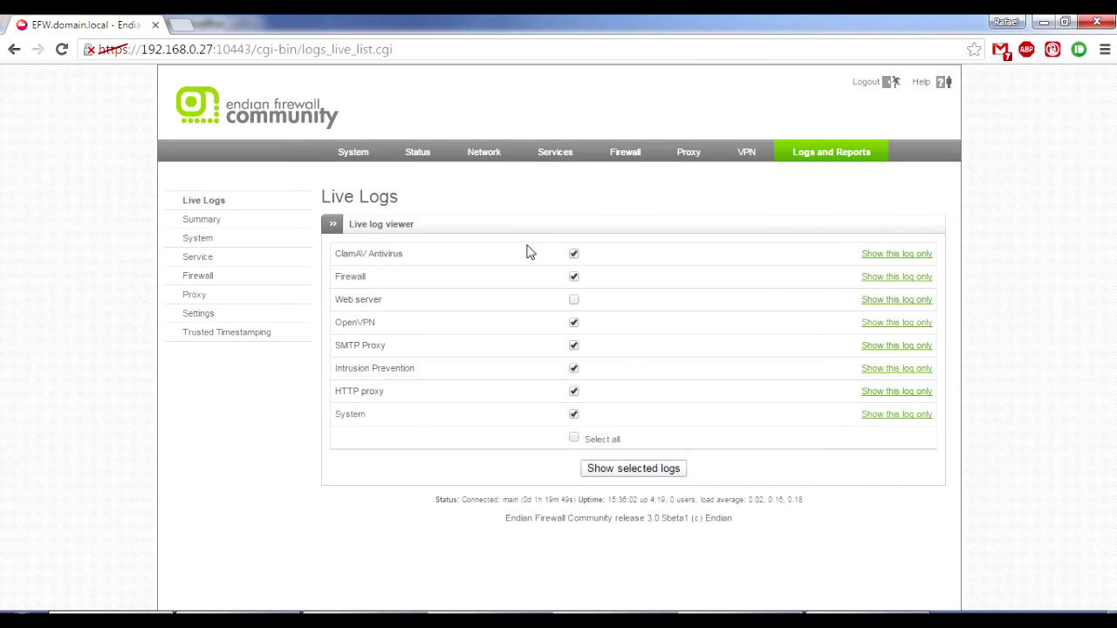
Open the HTTP proxy log viewer and scroll through the day's logged requests.
click(199, 301)
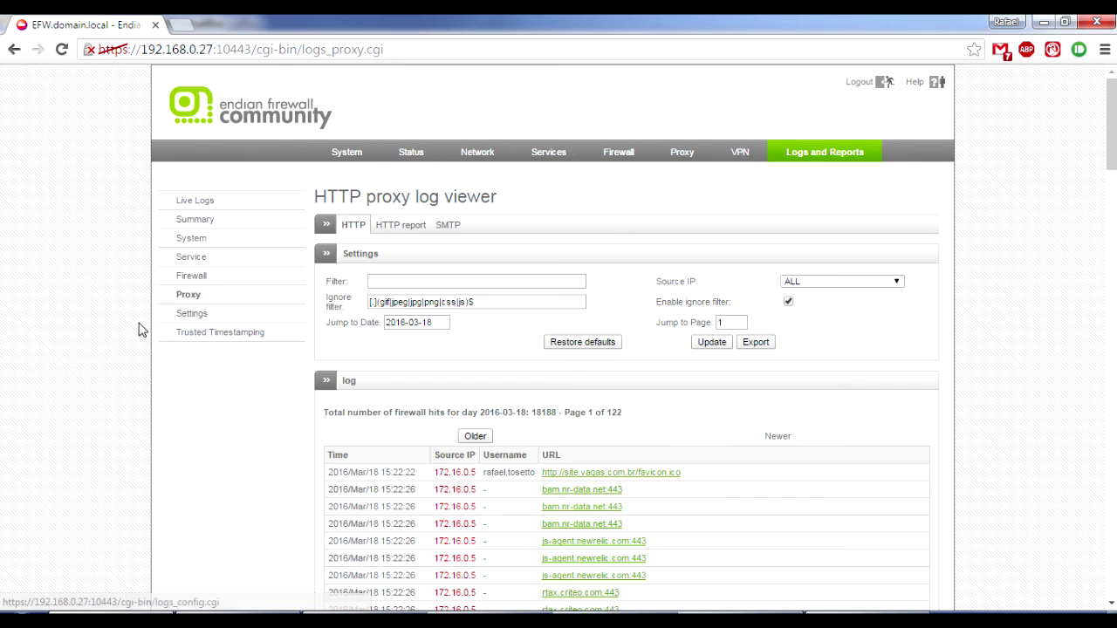
scroll(160, 402, down, 2)
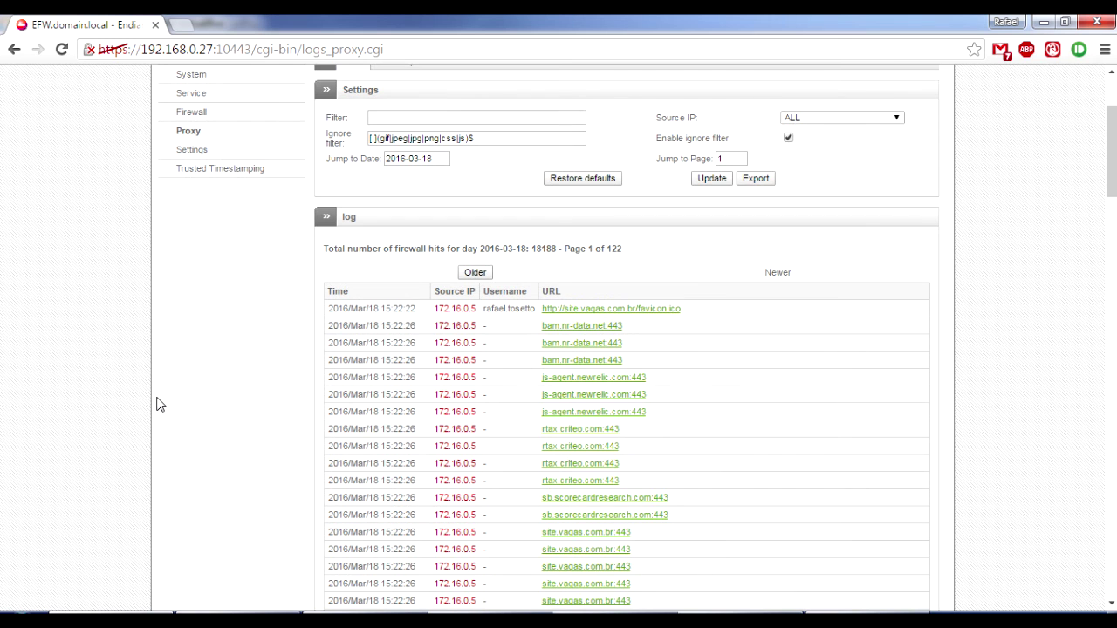
scroll(816, 443, down, 3)
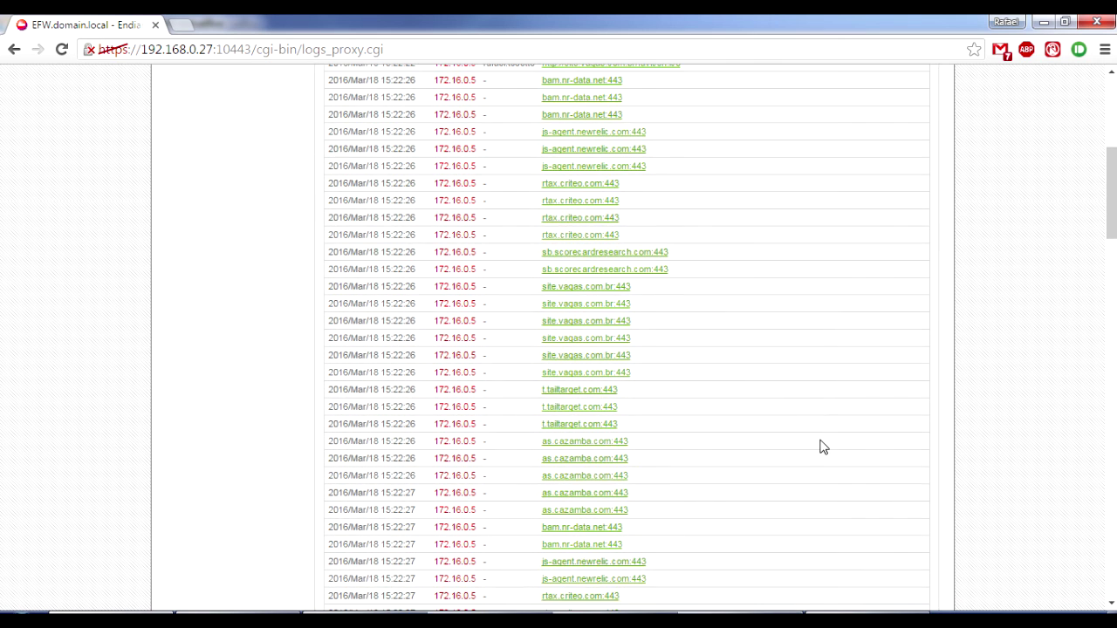
scroll(824, 441, down, 2)
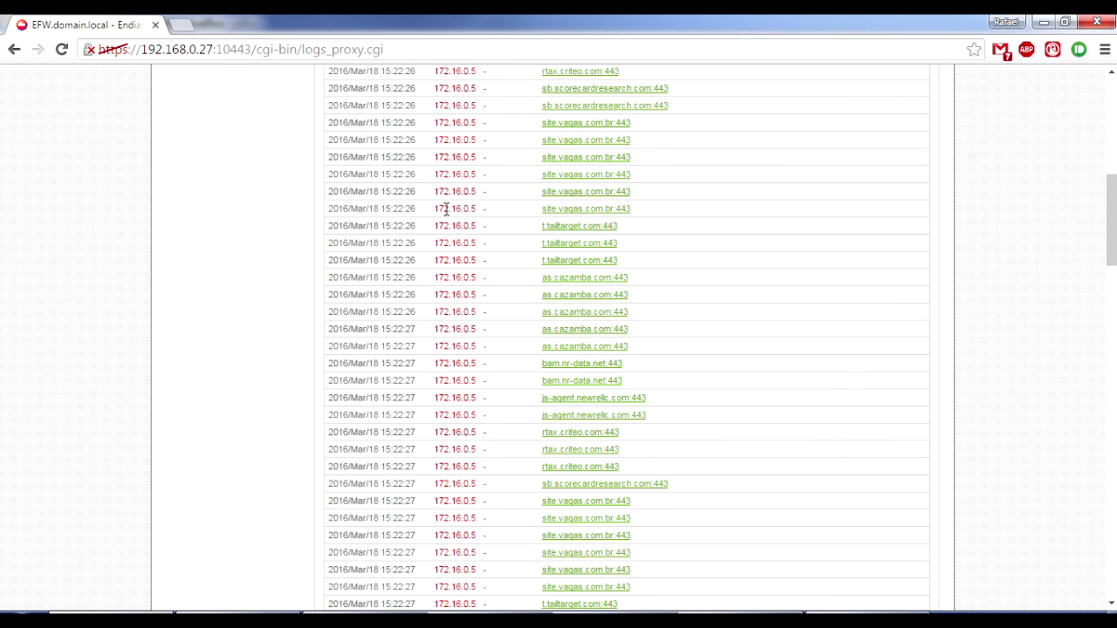
scroll(619, 410, down, 10)
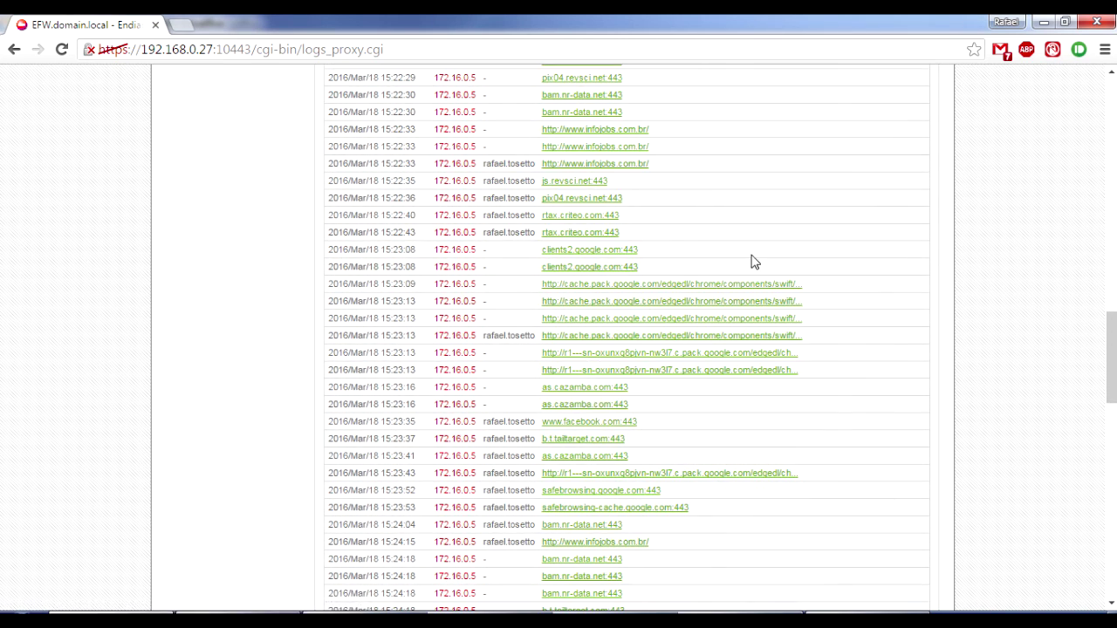
scroll(750, 262, down, 1)
scroll(746, 384, down, 2)
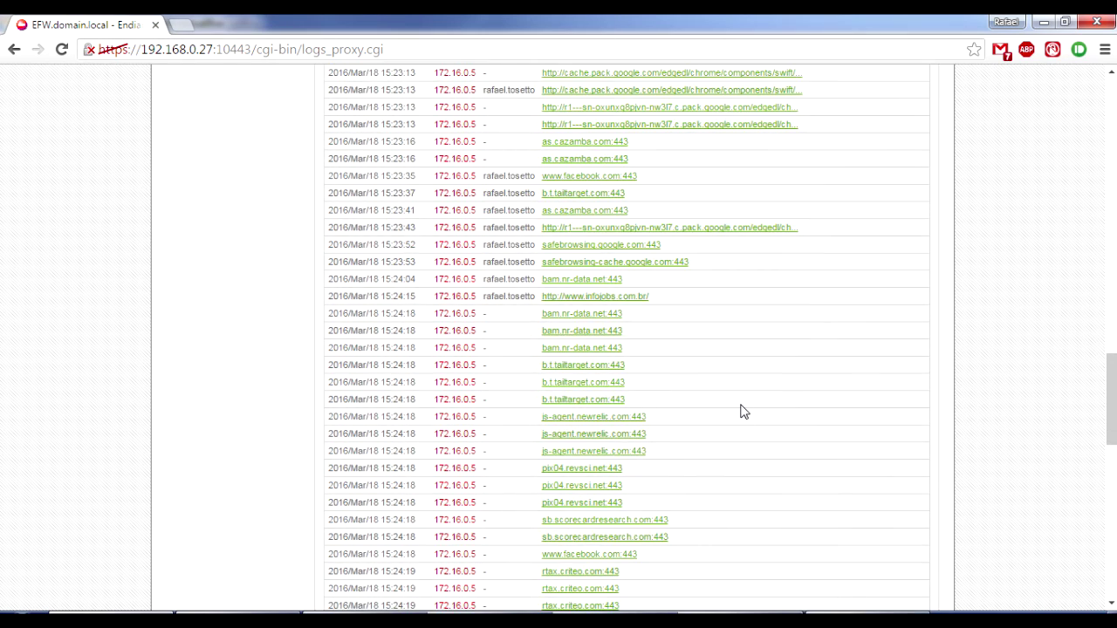
scroll(743, 411, down, 2)
scroll(743, 411, down, 3)
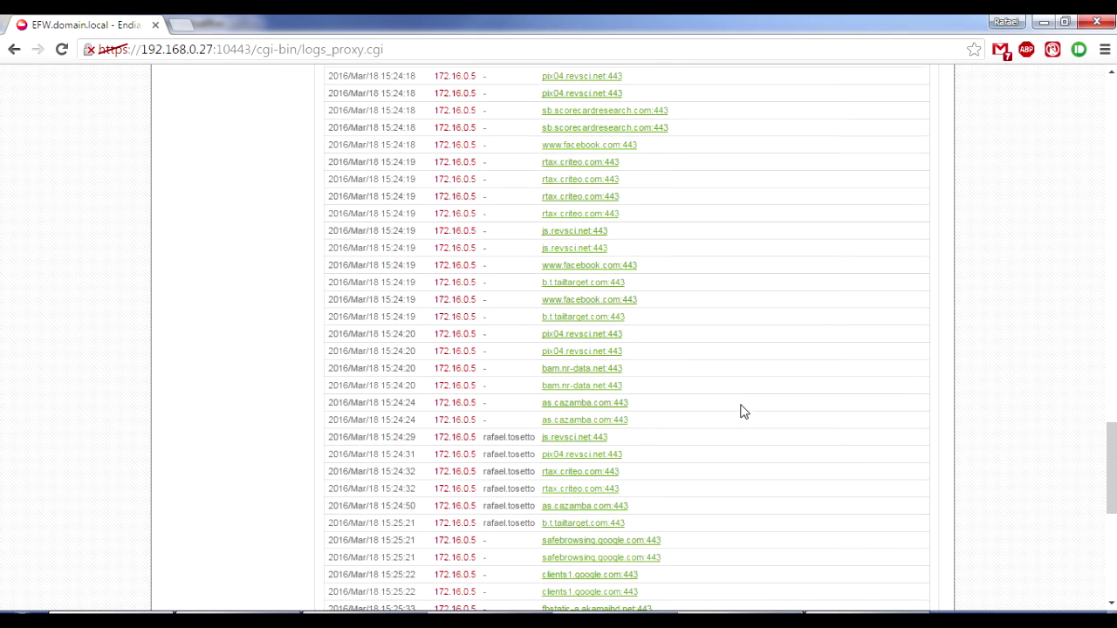
scroll(743, 411, down, 6)
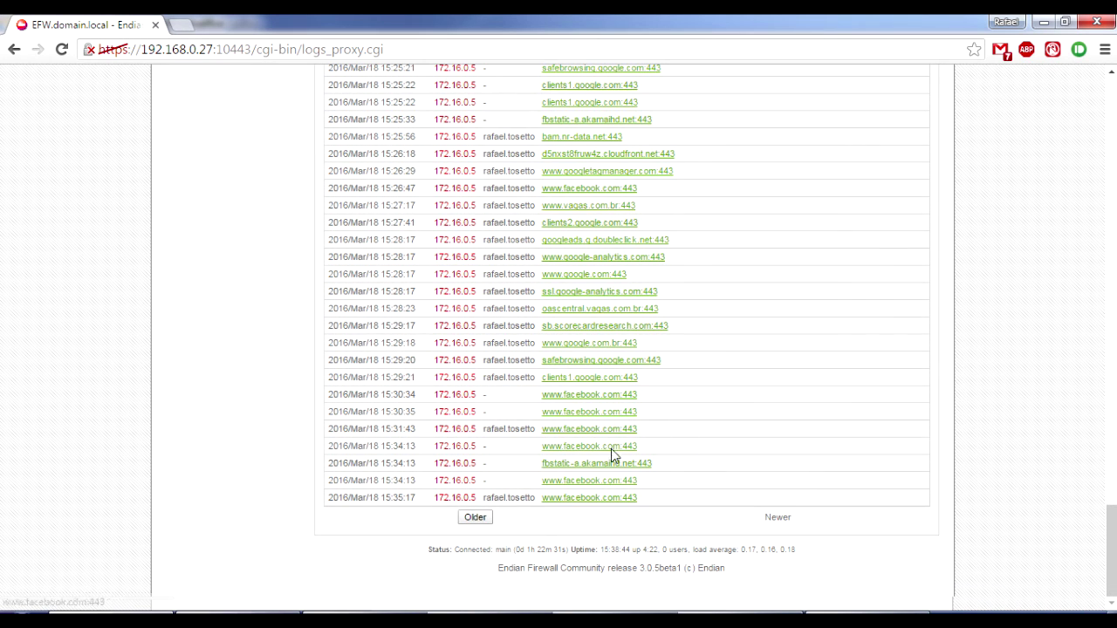
scroll(606, 419, up, 1)
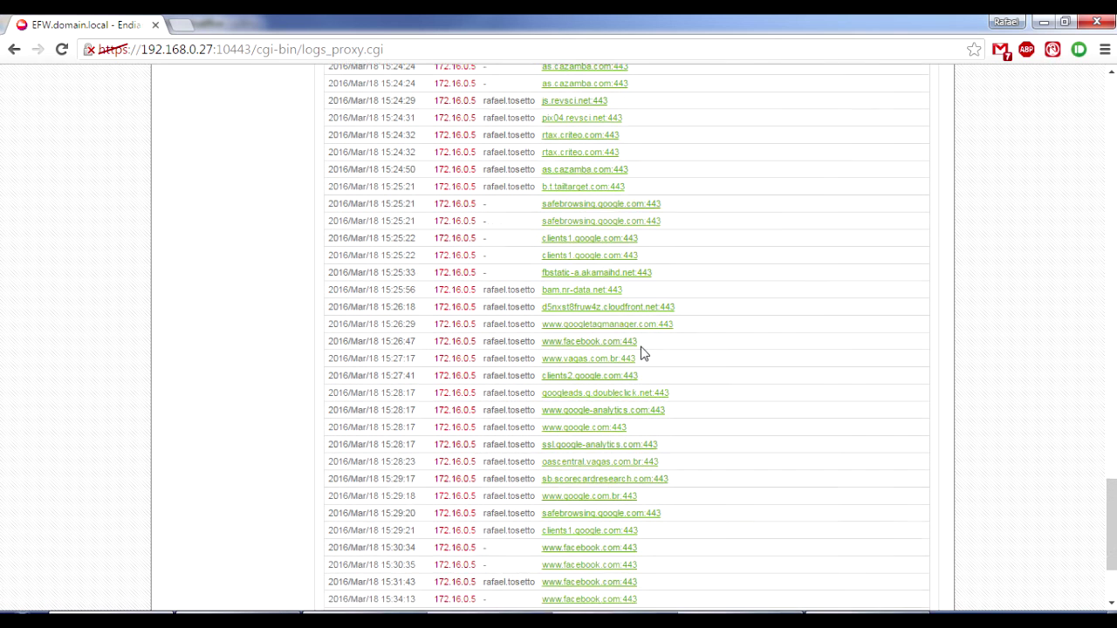
scroll(643, 352, up, 1)
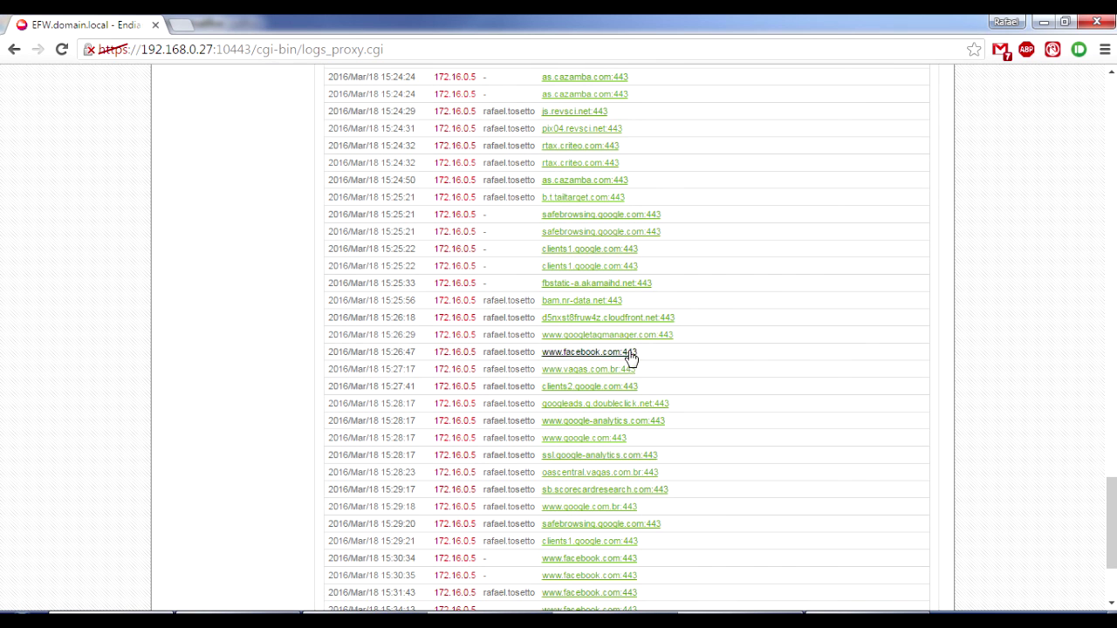
Inspect the client IP, username and time of the 15:26:47 and 15:24:19 facebook entries.
drag(436, 352, 474, 351)
drag(482, 353, 536, 353)
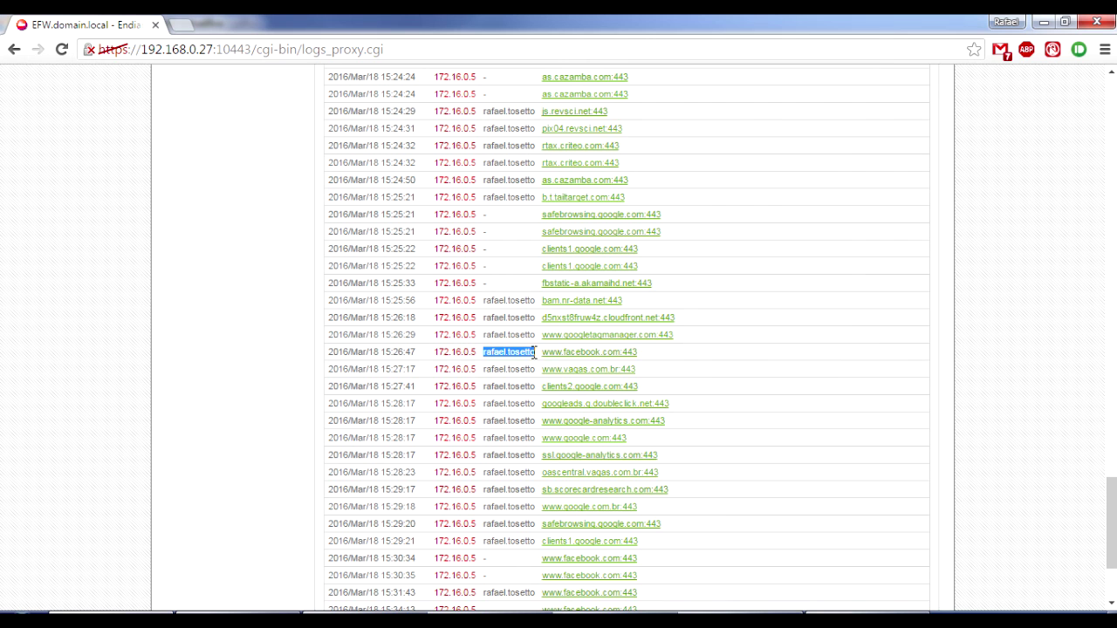
click(763, 364)
scroll(571, 249, up, 2)
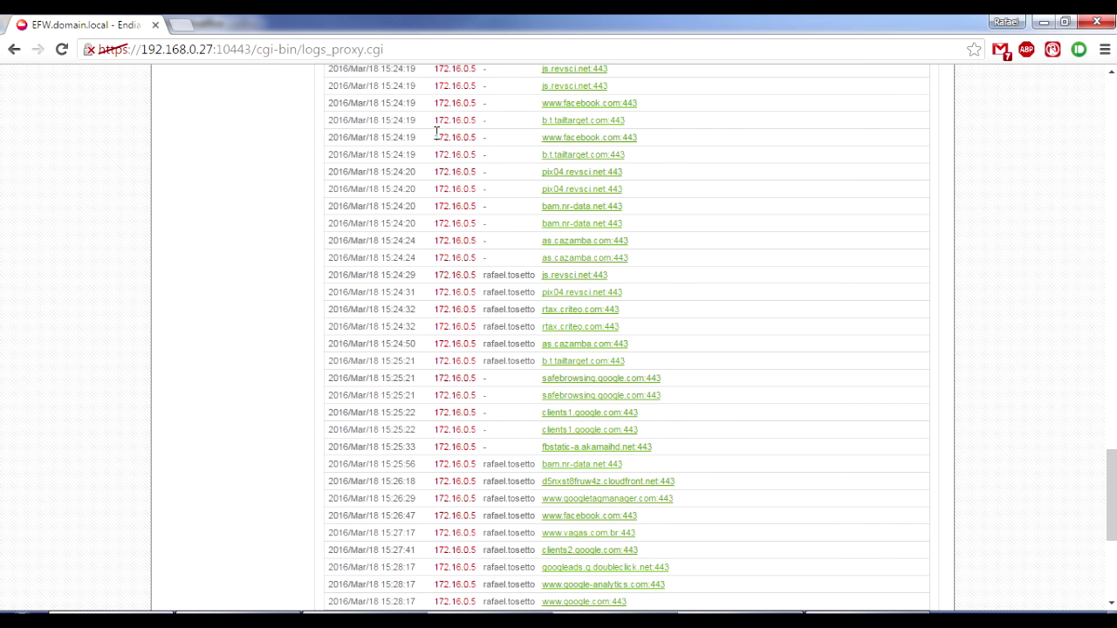
drag(410, 137, 381, 133)
drag(481, 138, 489, 139)
click(491, 142)
drag(446, 137, 471, 139)
click(802, 227)
scroll(895, 366, down, 4)
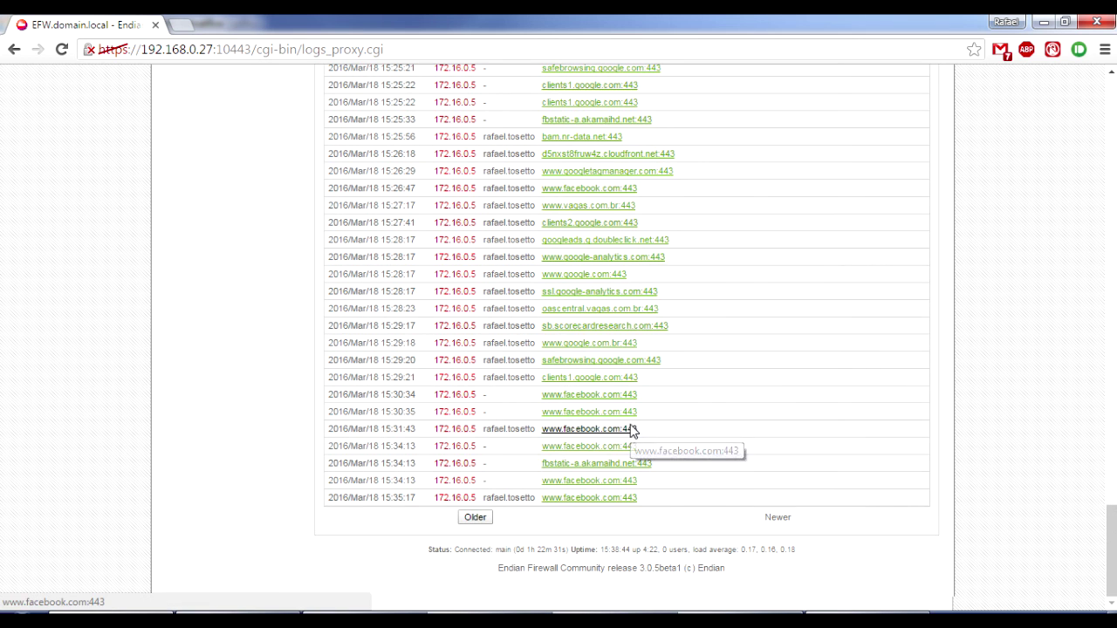
click(630, 429)
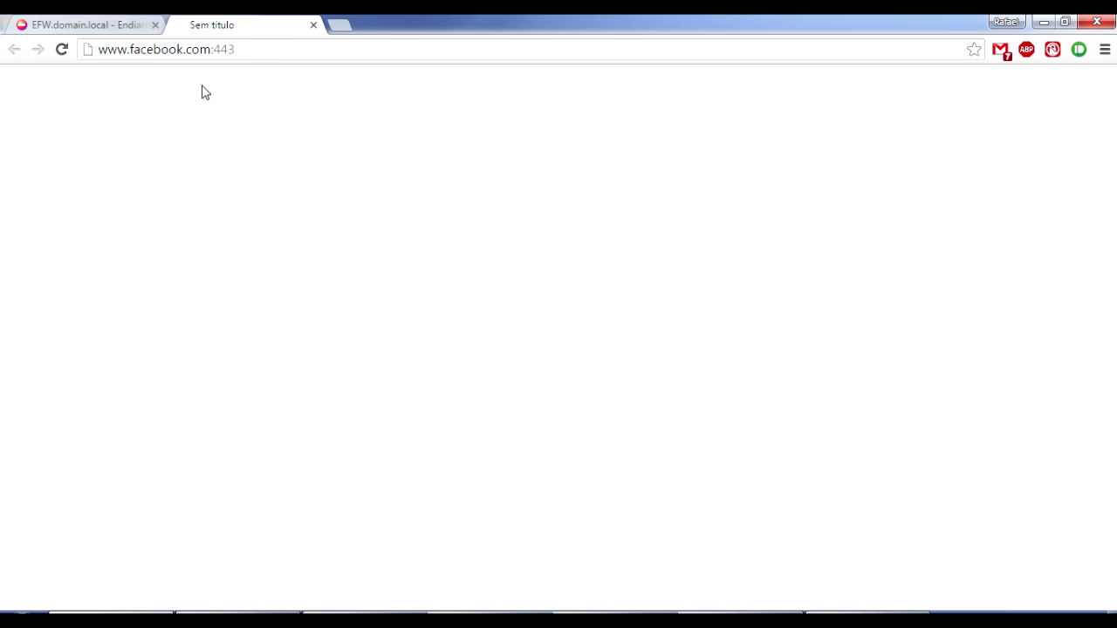
middle_click(269, 22)
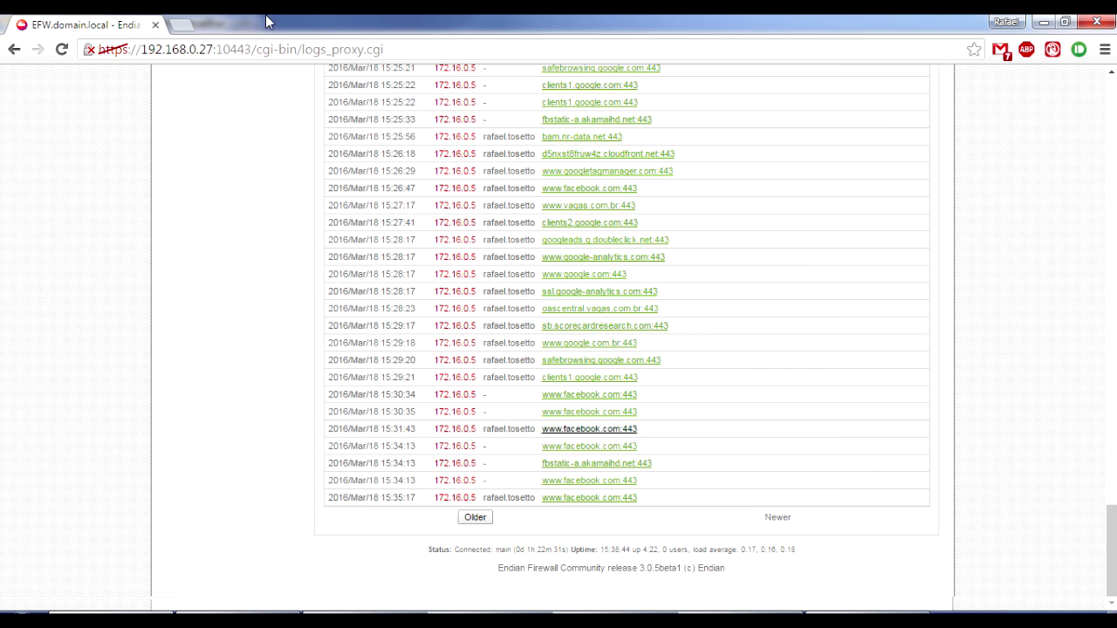
scroll(602, 423, up, 5)
scroll(602, 424, up, 20)
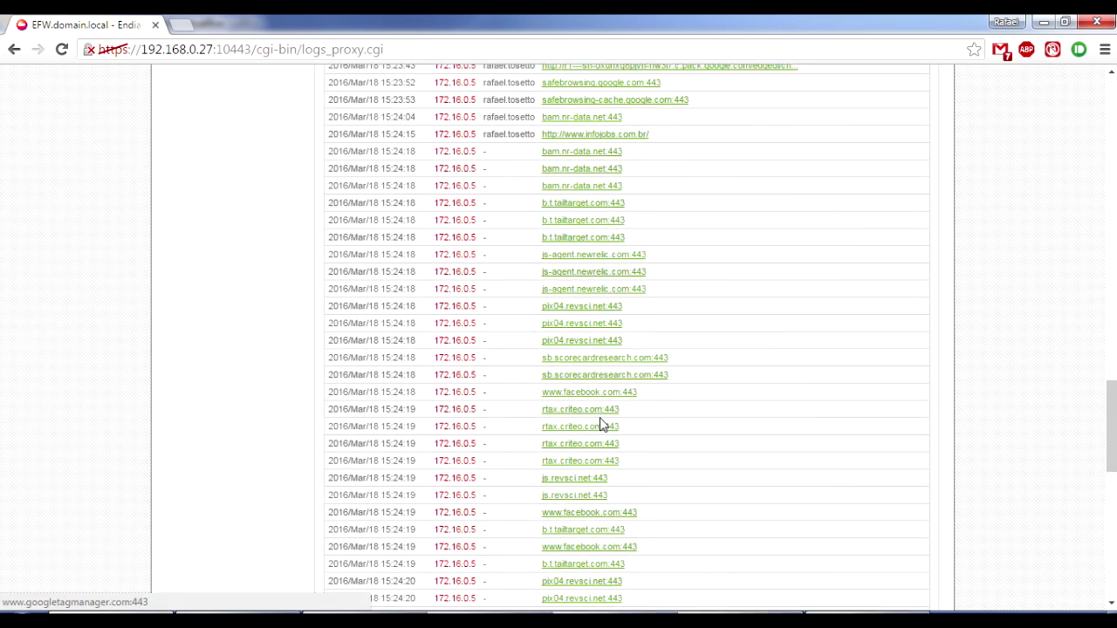
scroll(600, 424, up, 5)
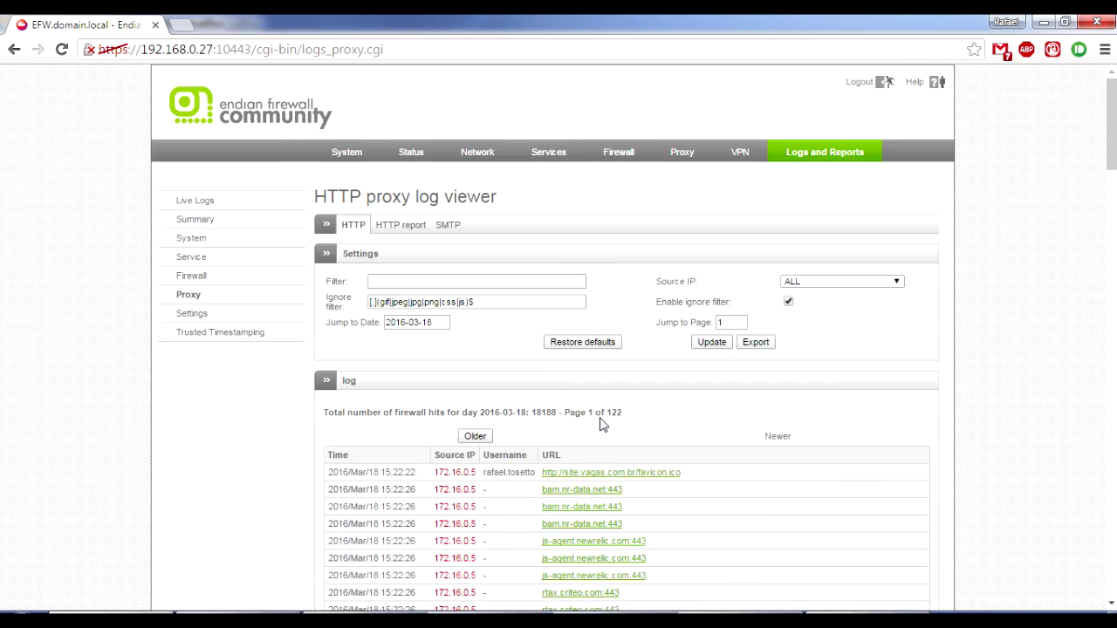
View the empty proxy analysis report page, then switch to the Windows 7 VM.
click(419, 228)
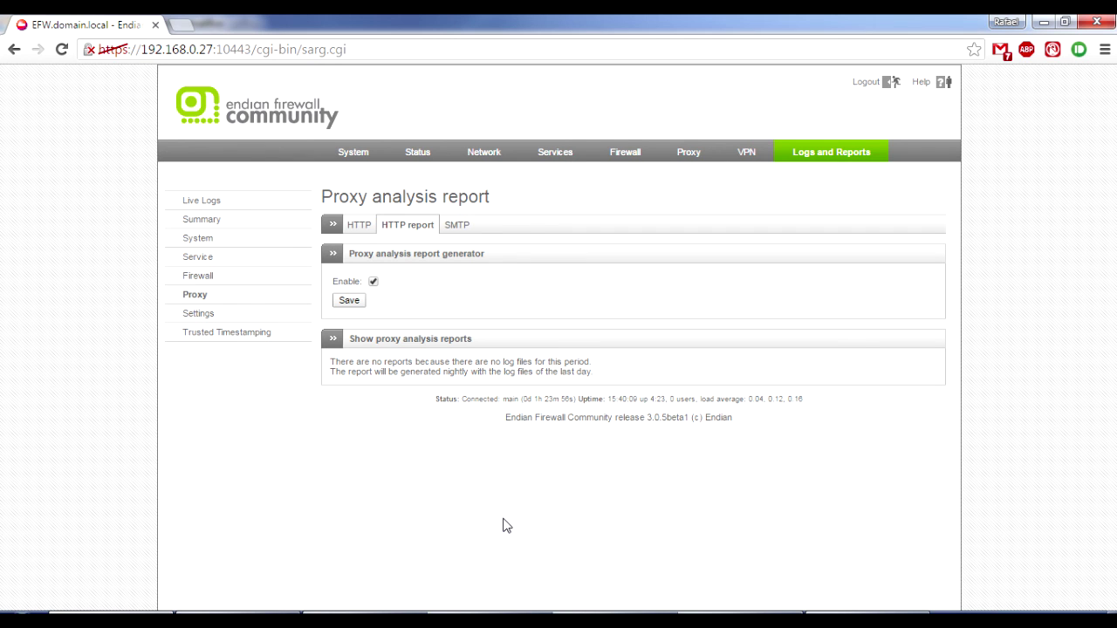
click(609, 619)
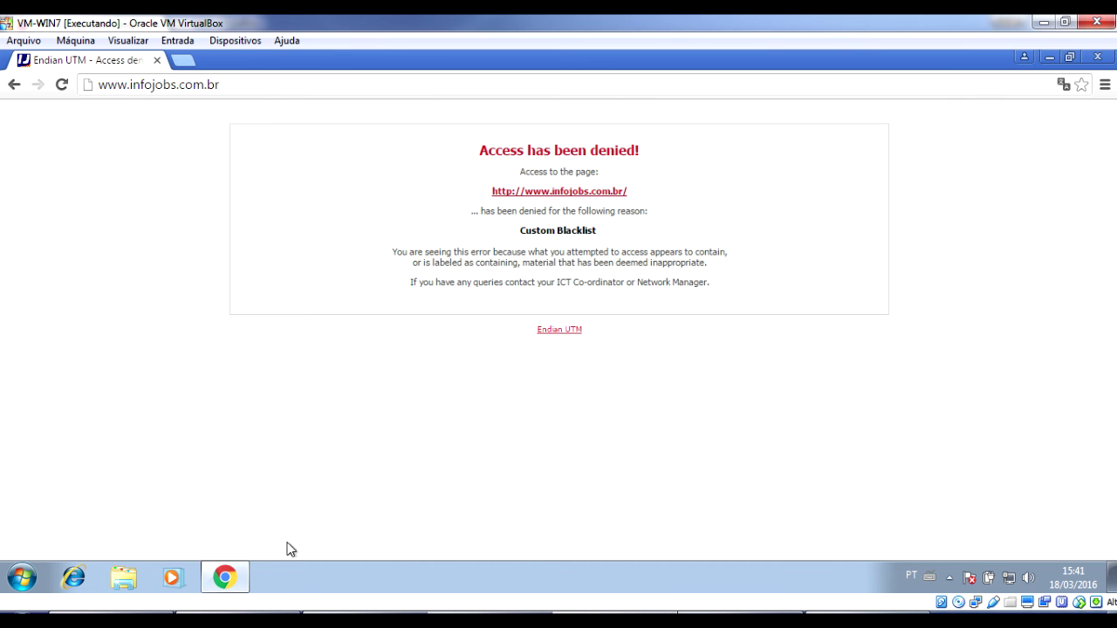
Minimize the browser and launch putty.exe from the desktop, accepting the security warning.
right_click(232, 576)
click(230, 562)
click(49, 170)
double_click(48, 169)
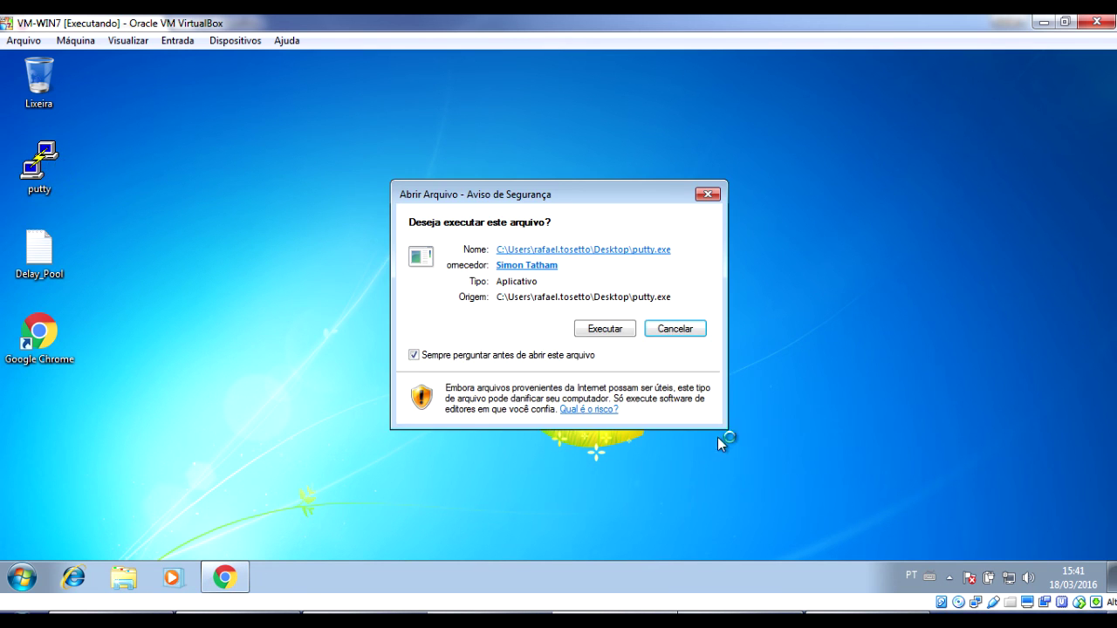
click(625, 332)
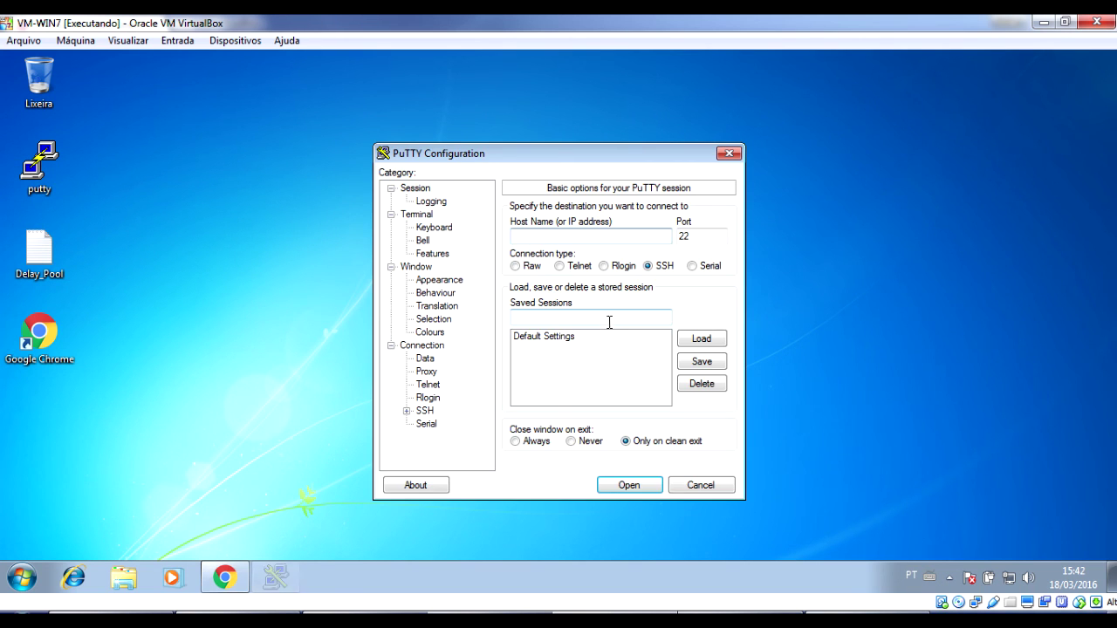
Connect to 172.16.0.1, log in as root, and run sarg -x to generate a report.
text(172.16.0.1)
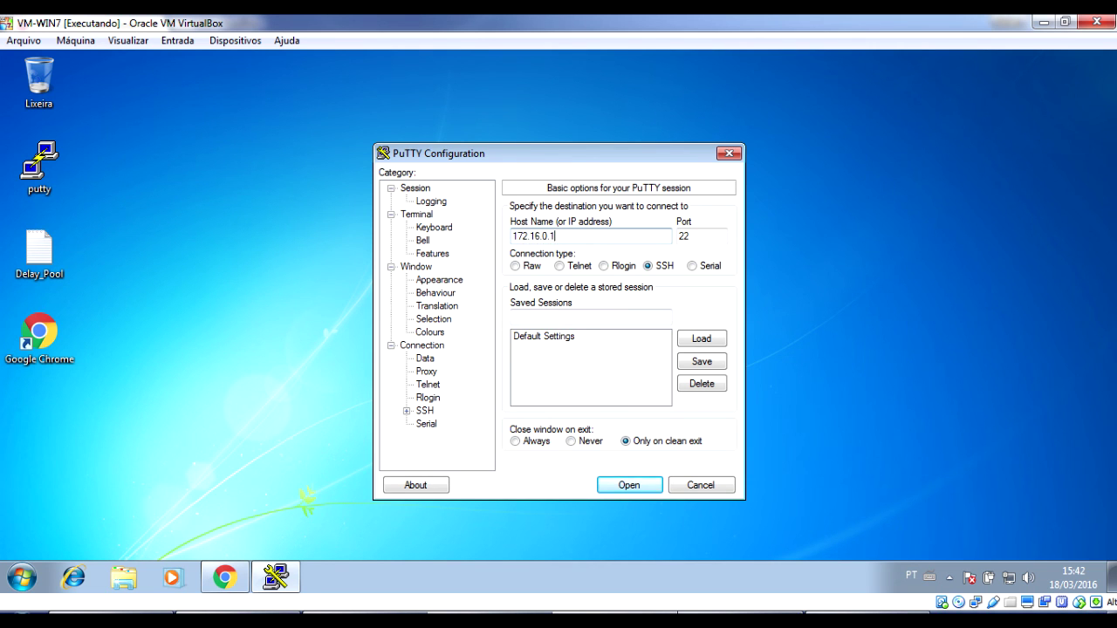
key(Return)
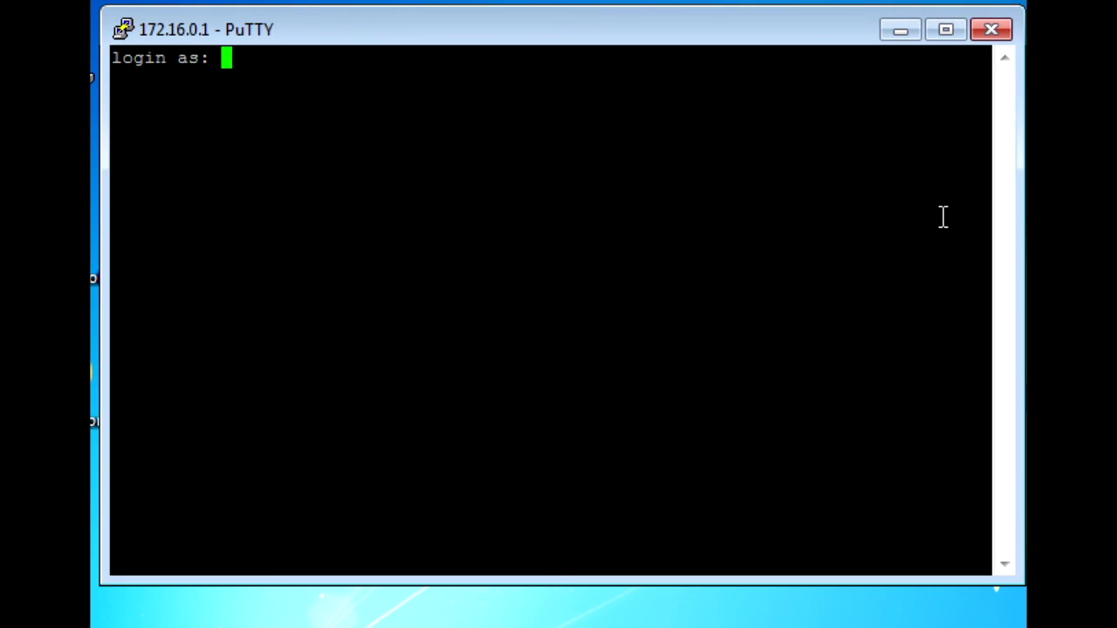
text(root)
key(Return)
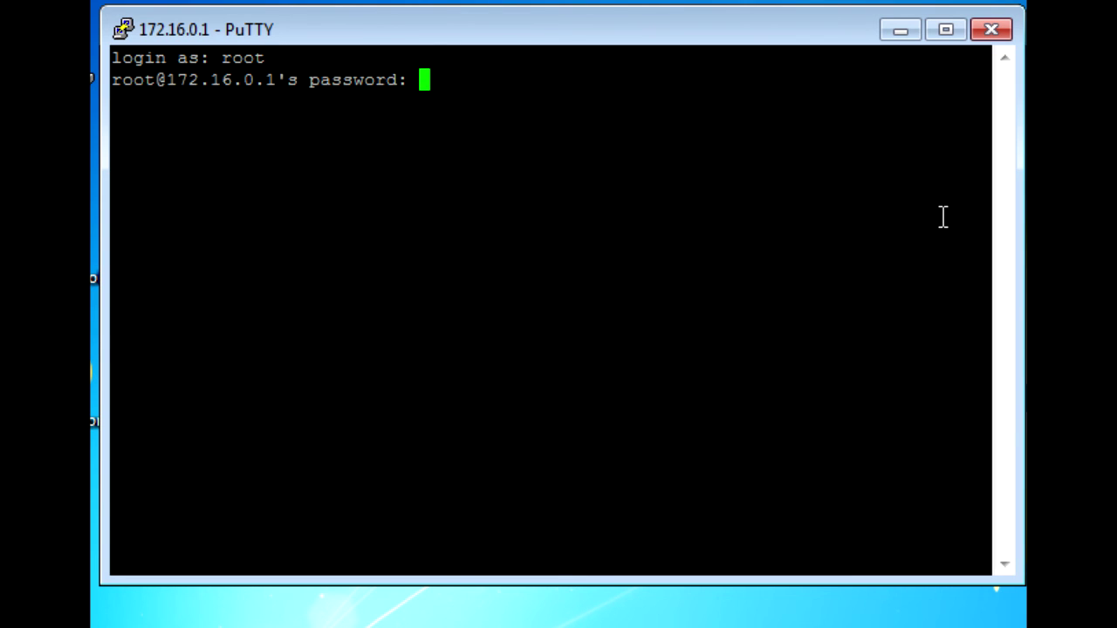
key(Return)
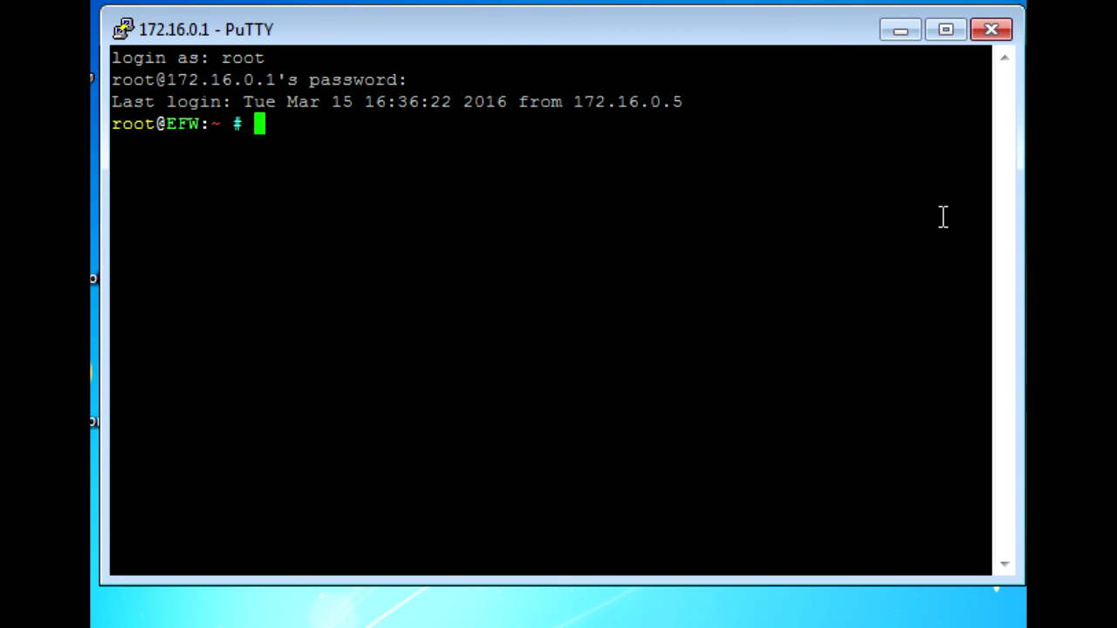
text(sarg -x)
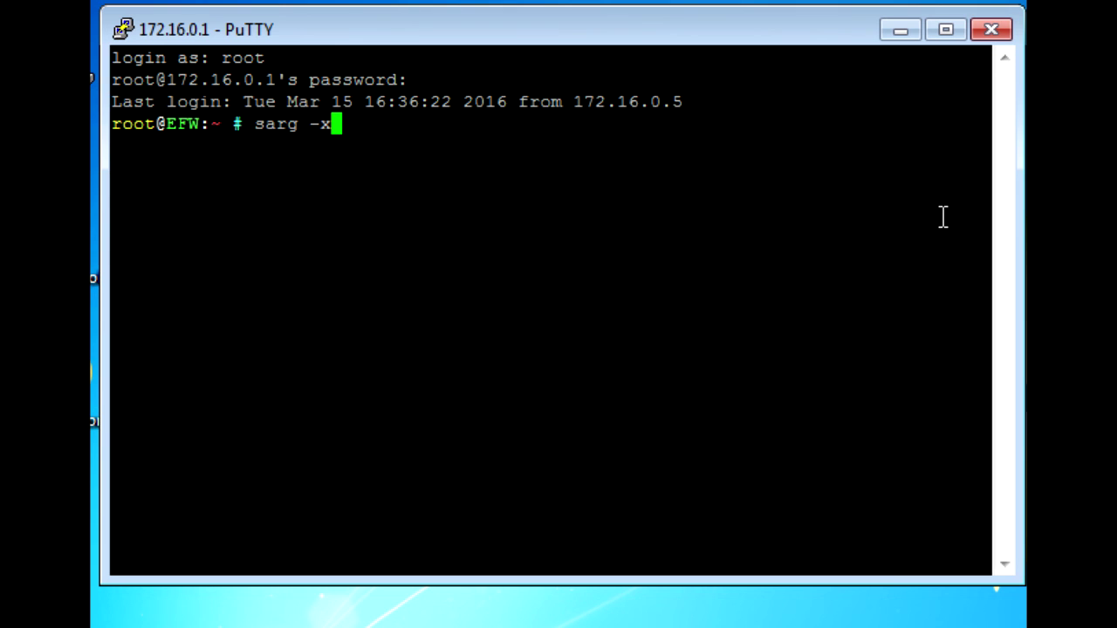
key(Return)
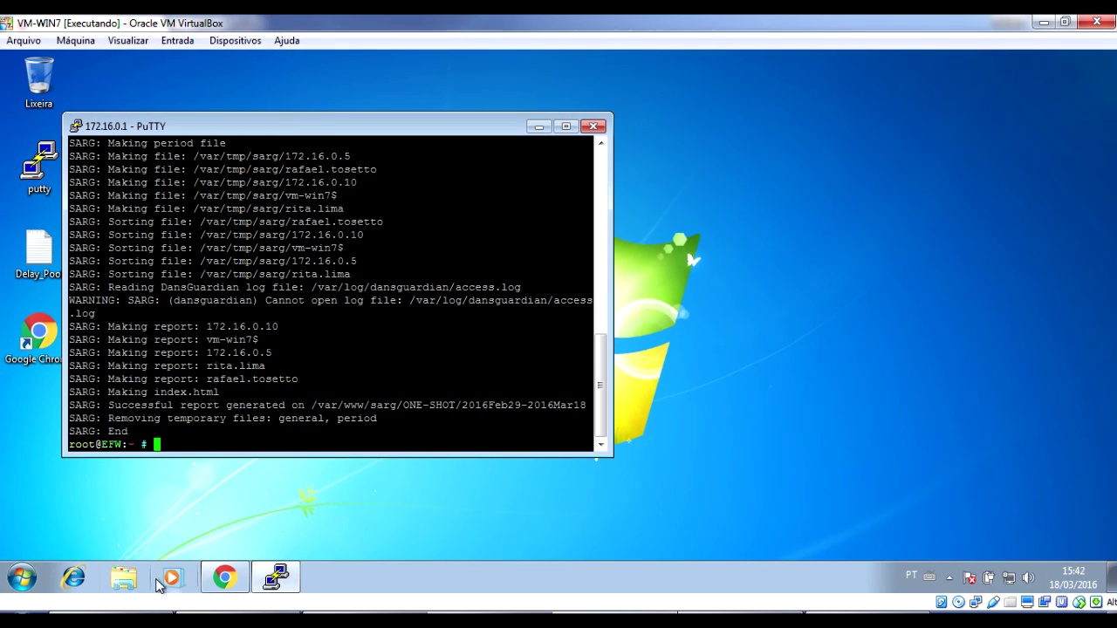
In Chrome, replace cgi-bin/sarg.cgi with sarg/ONE-SHOT/ in the address to open the reports index.
click(144, 611)
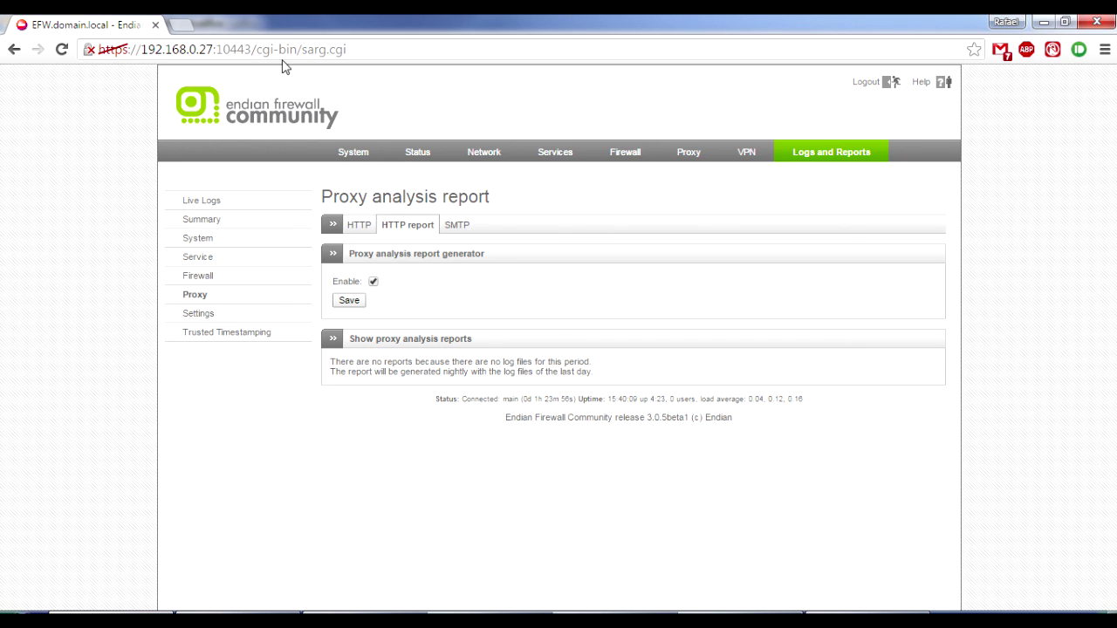
drag(256, 50, 437, 58)
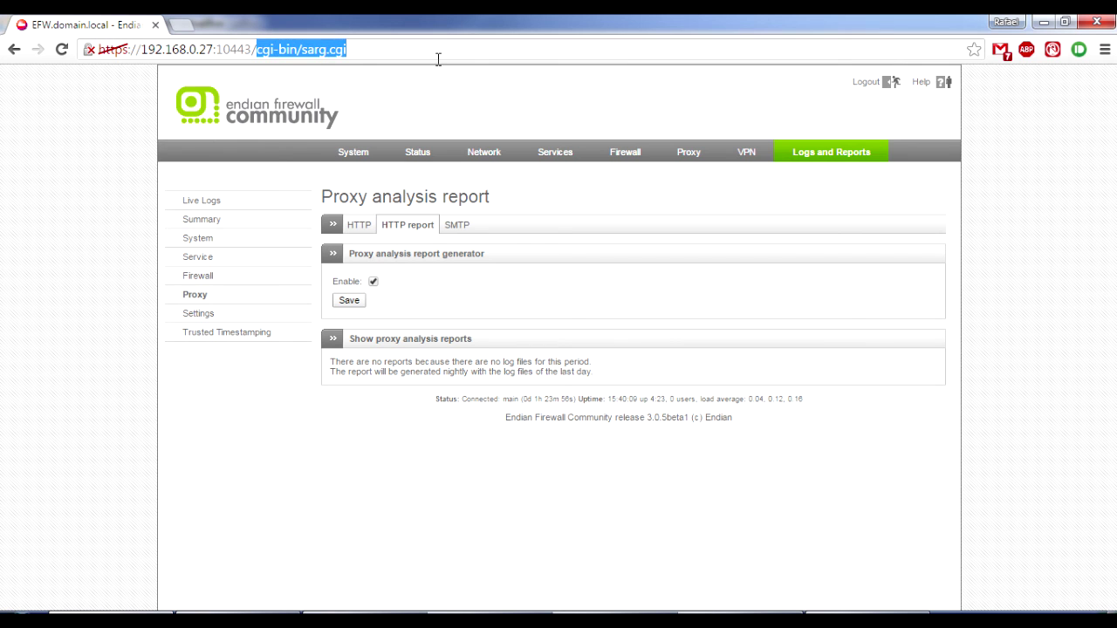
key(BackSpace)
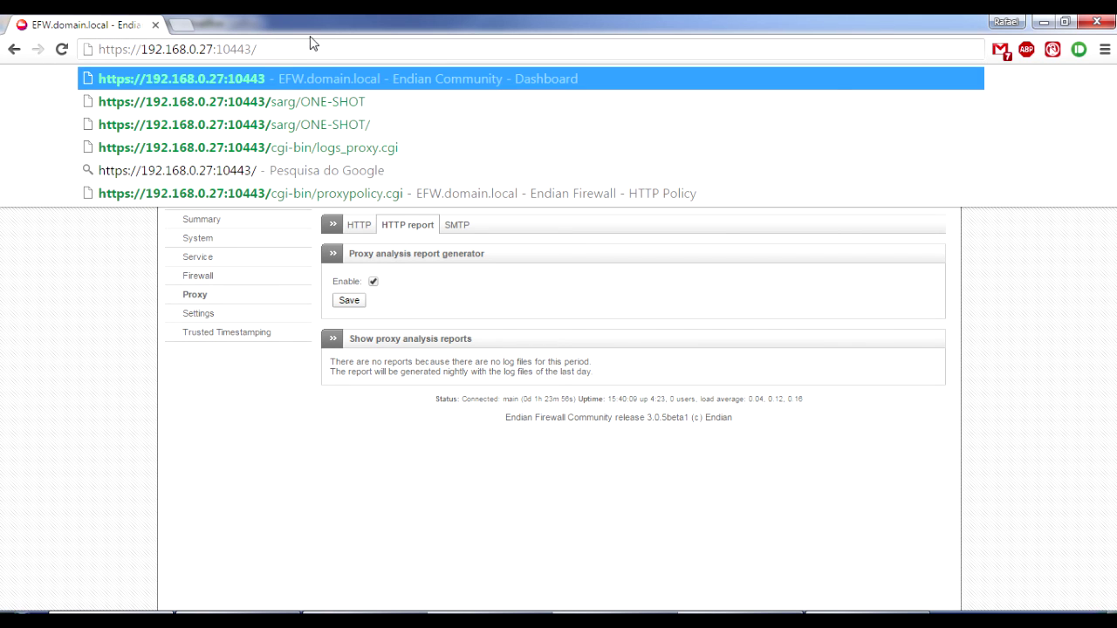
text(sarf)
key(BackSpace)
text(g)
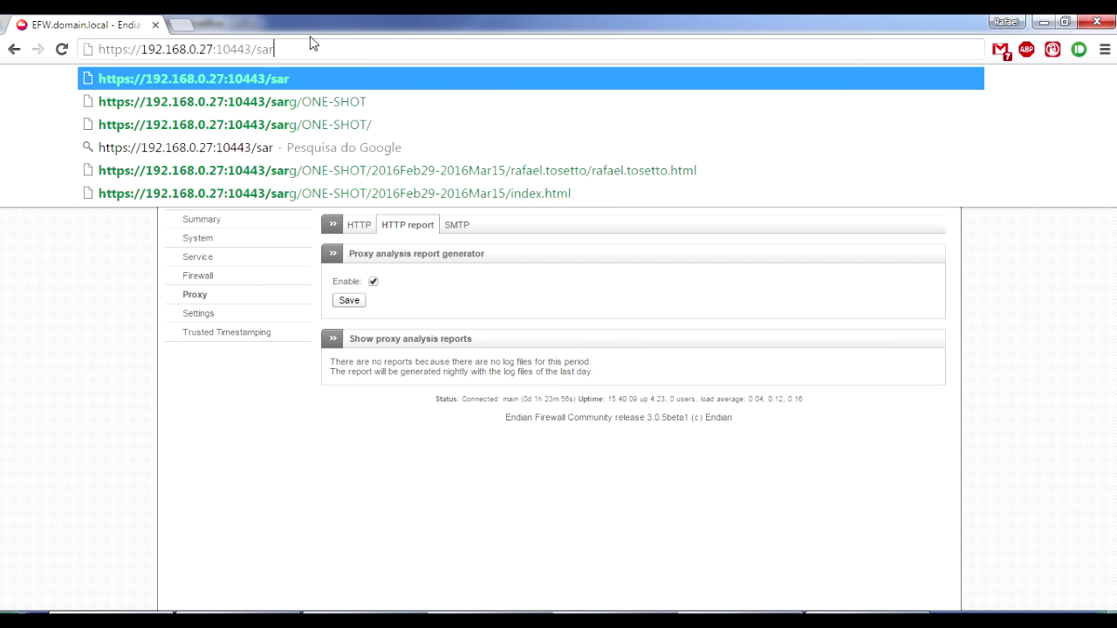
key(Down)
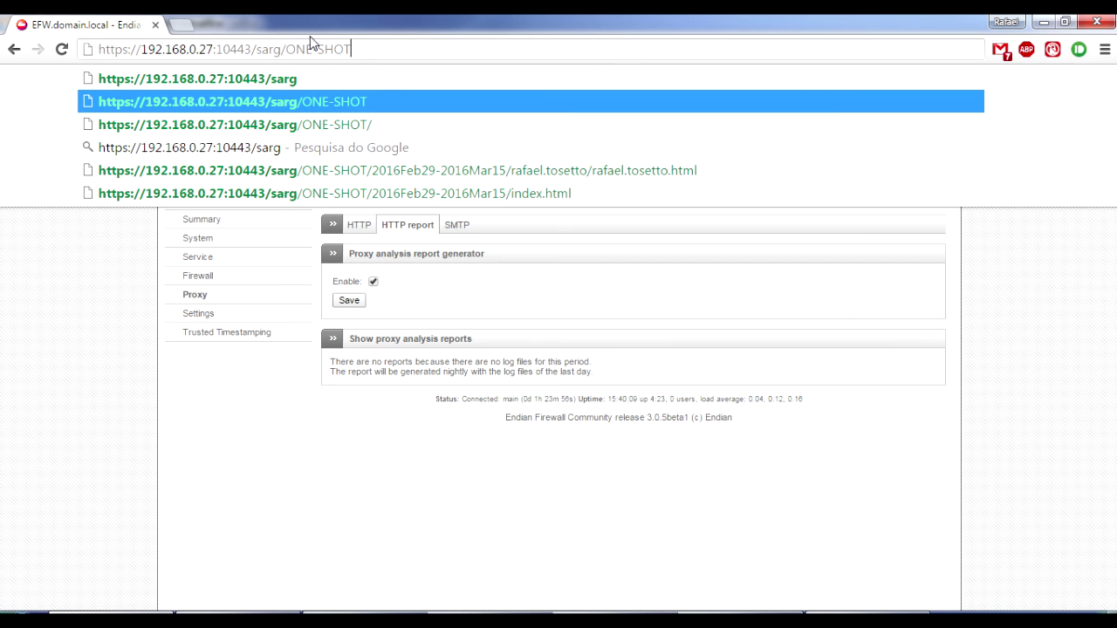
key(Return)
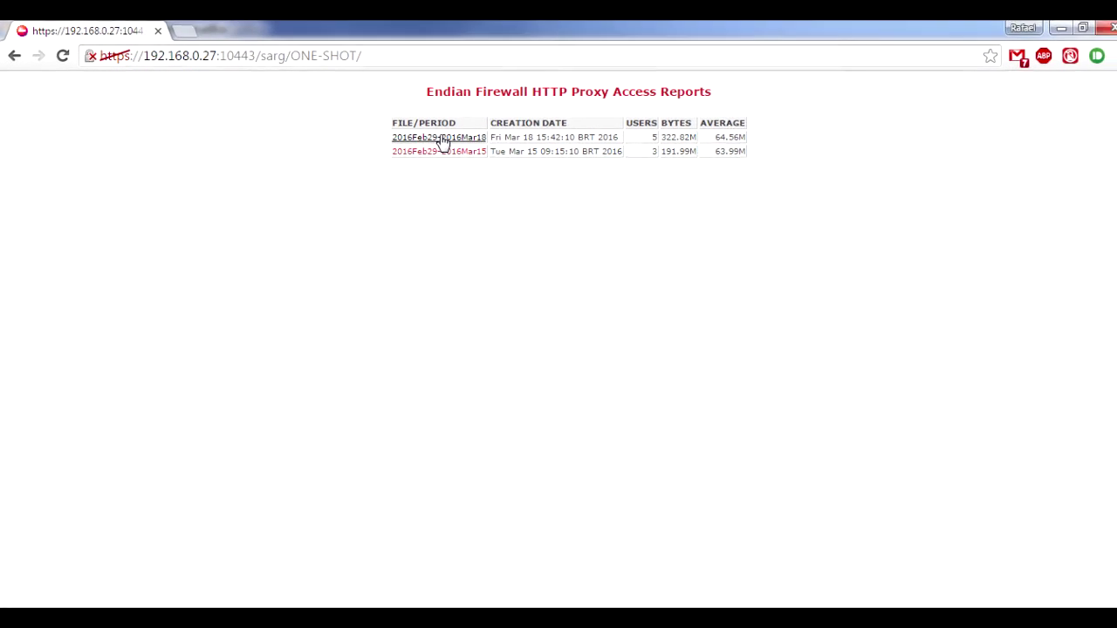
Open the 2016Feb29-2016Mar18 report and the top user's accessed-sites page, adjusting zoom.
click(473, 175)
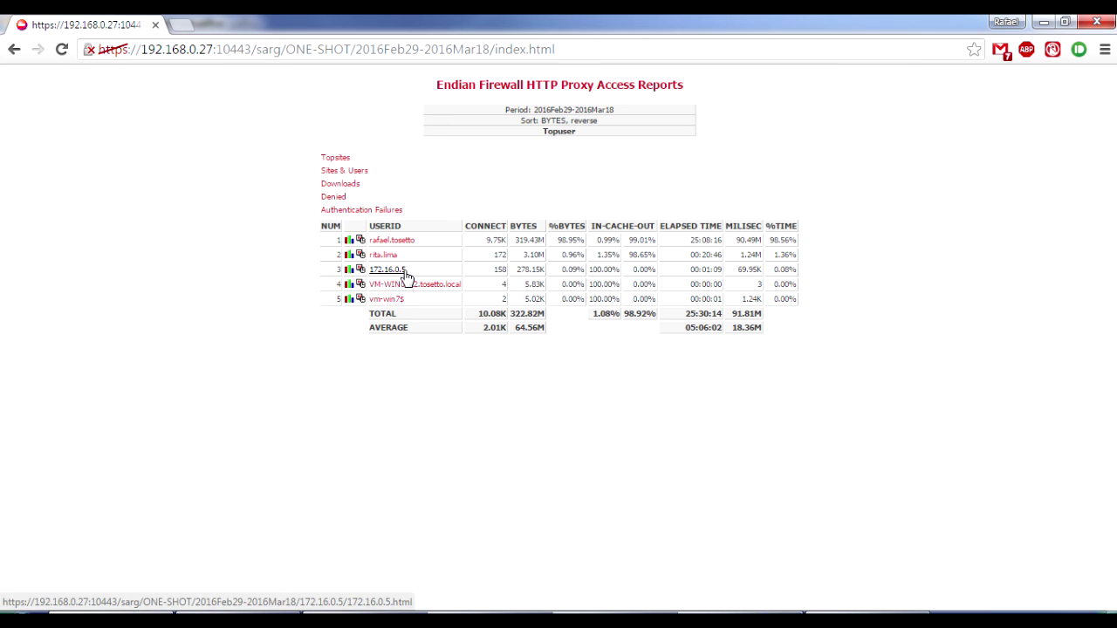
key(ctrl+plus)
key(ctrl+plus)
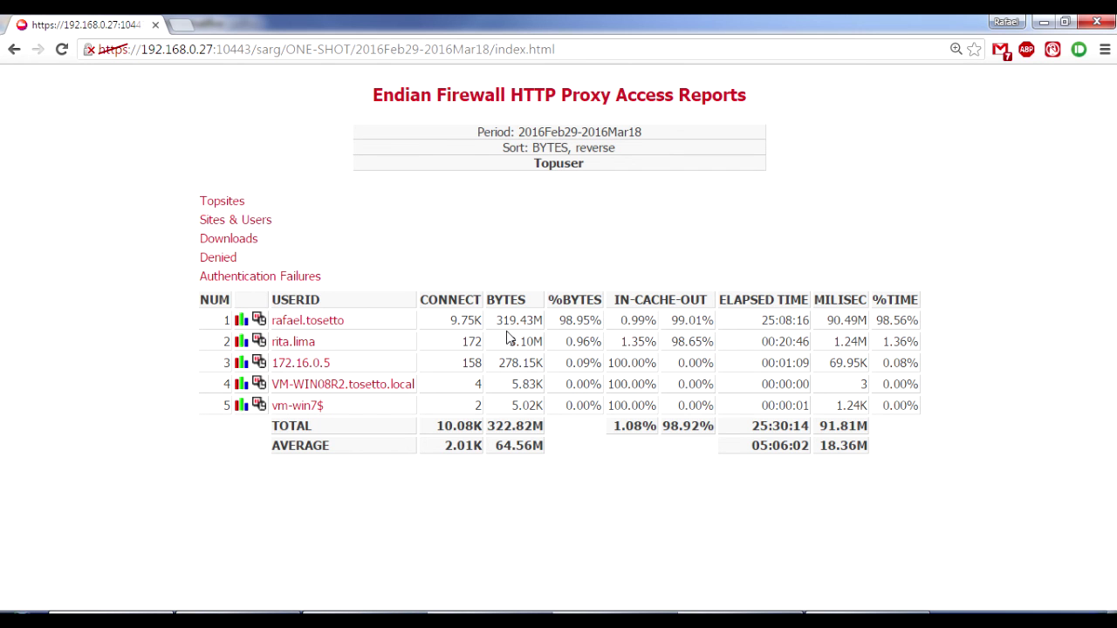
click(322, 326)
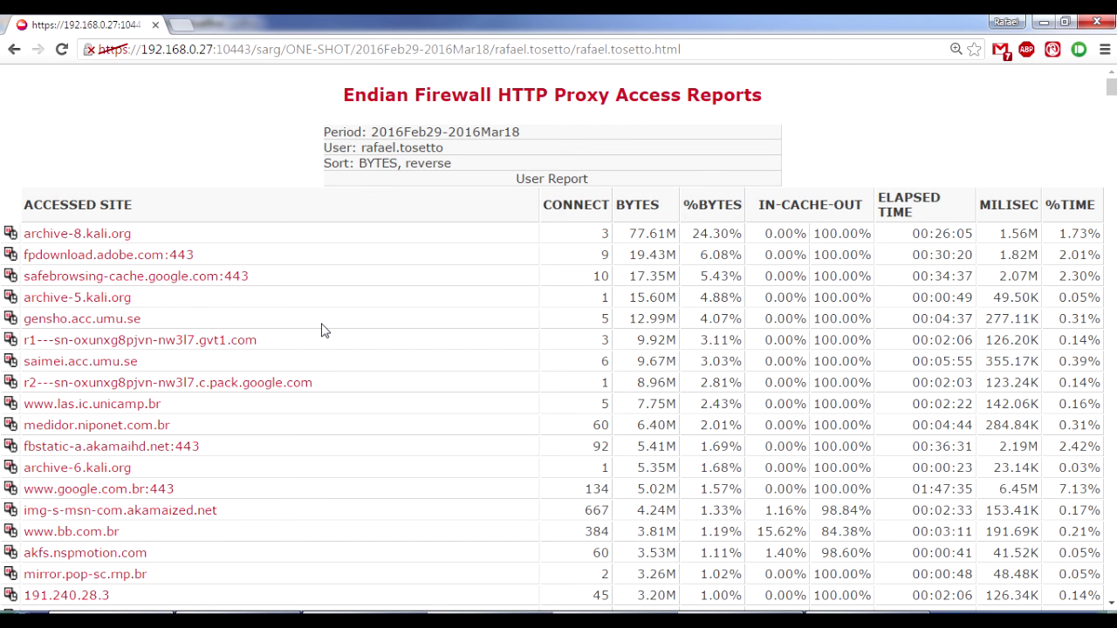
key(ctrl+minus)
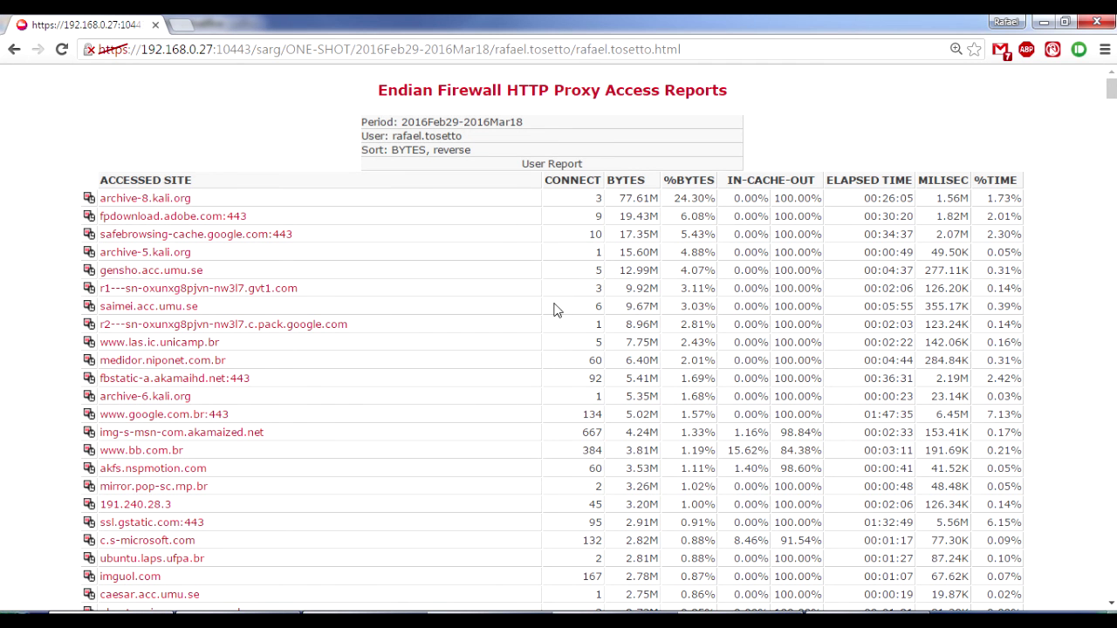
Examine the 77.61M bytes figure and scroll down the user's site list.
drag(654, 198, 622, 198)
click(622, 198)
drag(618, 199, 637, 199)
scroll(336, 458, down, 1)
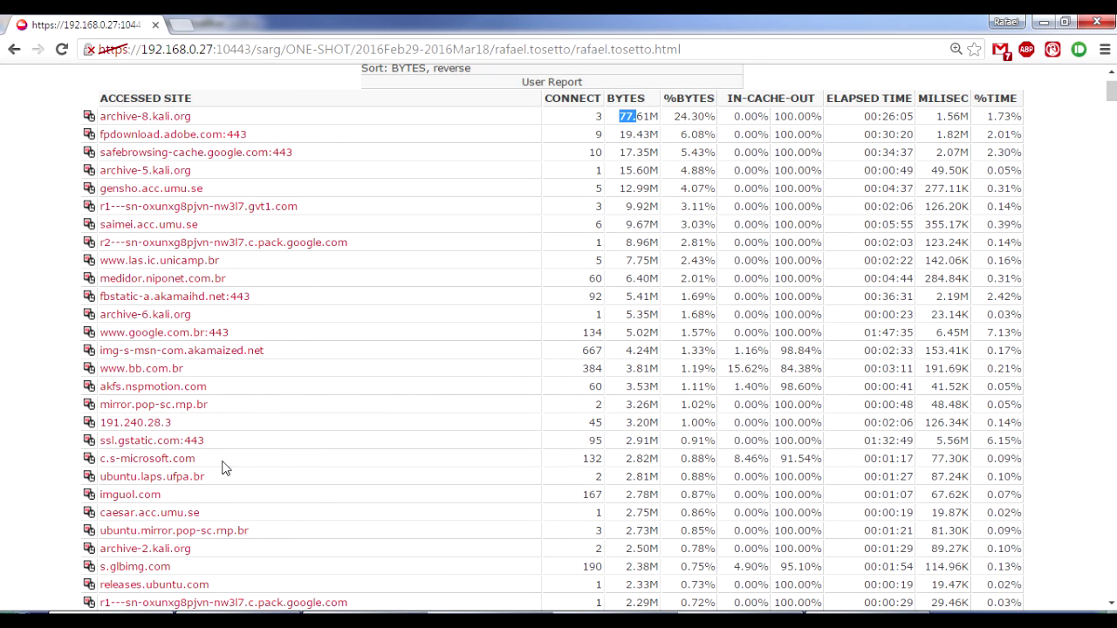
scroll(190, 502, down, 2)
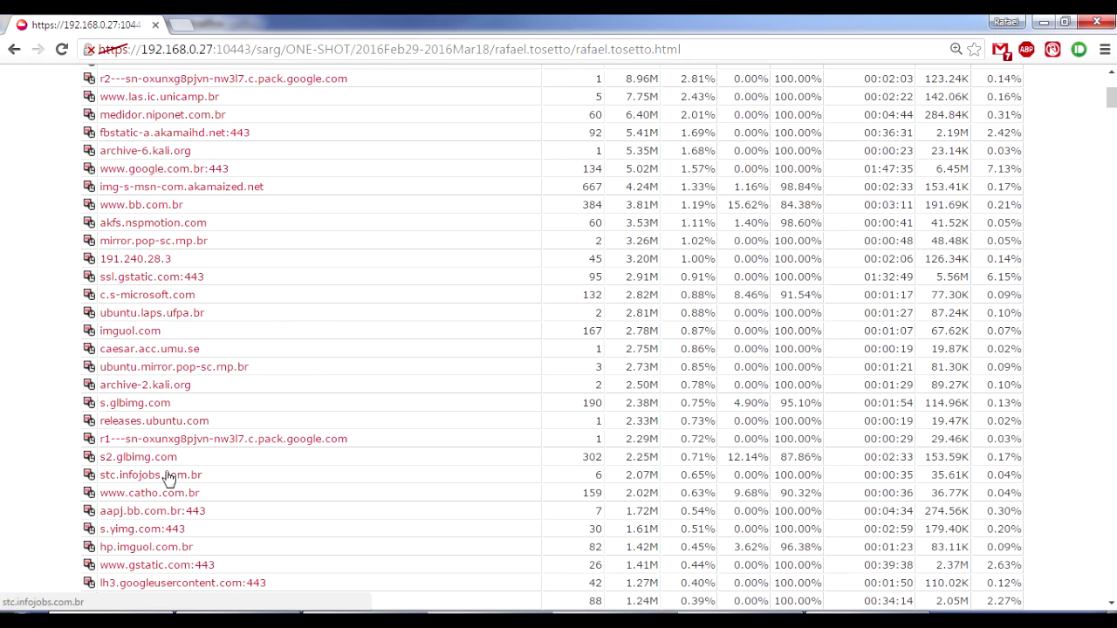
scroll(346, 499, down, 3)
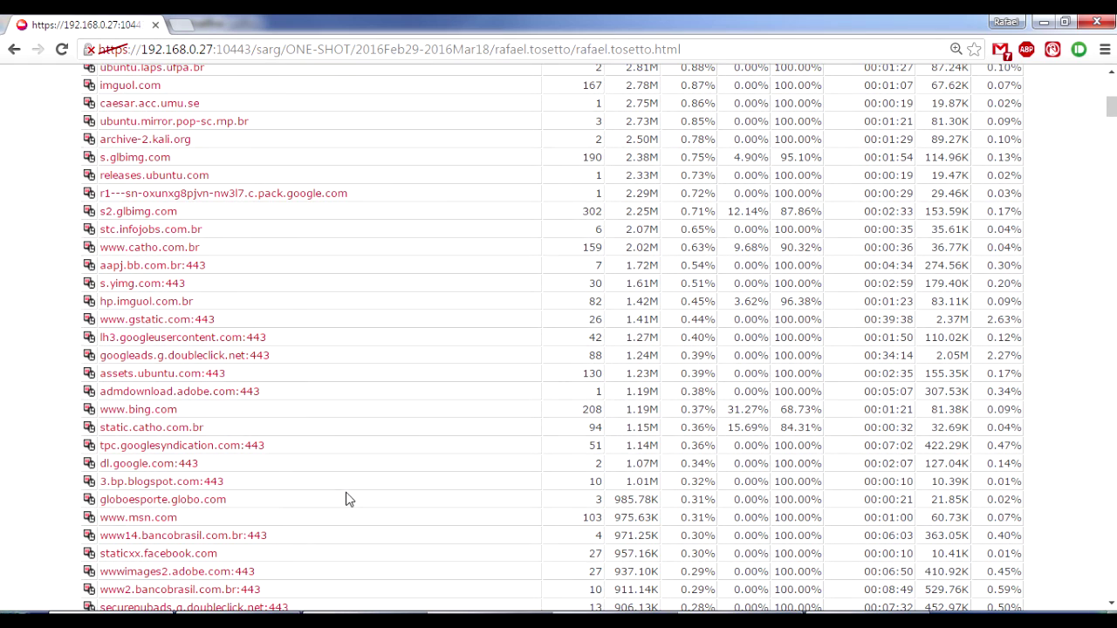
Find 'vagas.' in the SARG user report, stepping through the five matches including oascentral.vagas.com.br:443.
key(ctrl+f)
text(vagas)
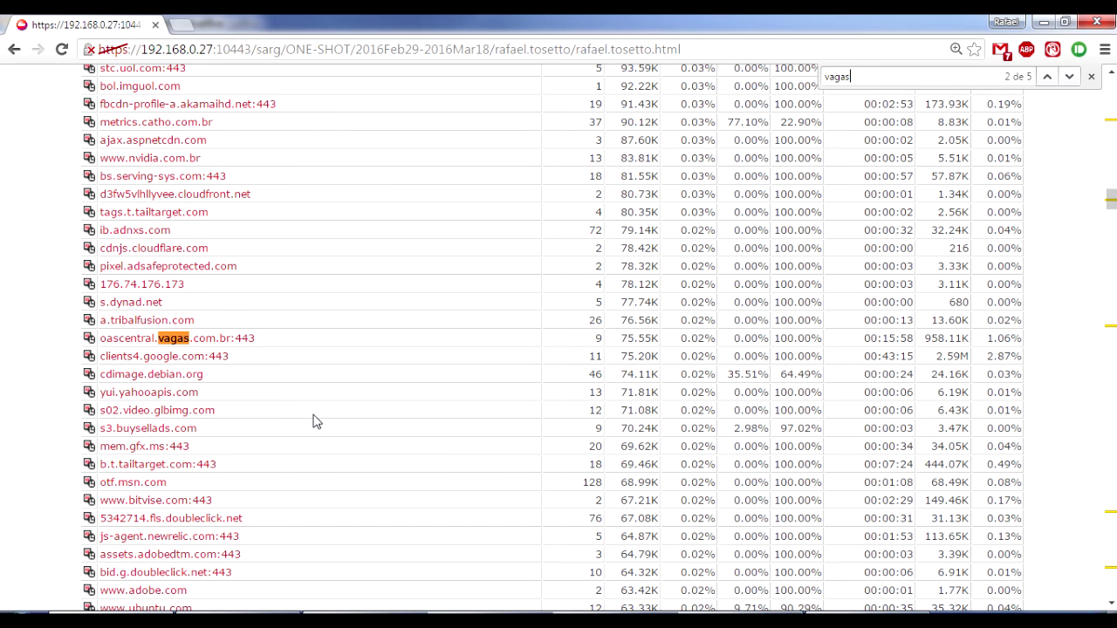
text(.cm)
key(BackSpace)
key(BackSpace)
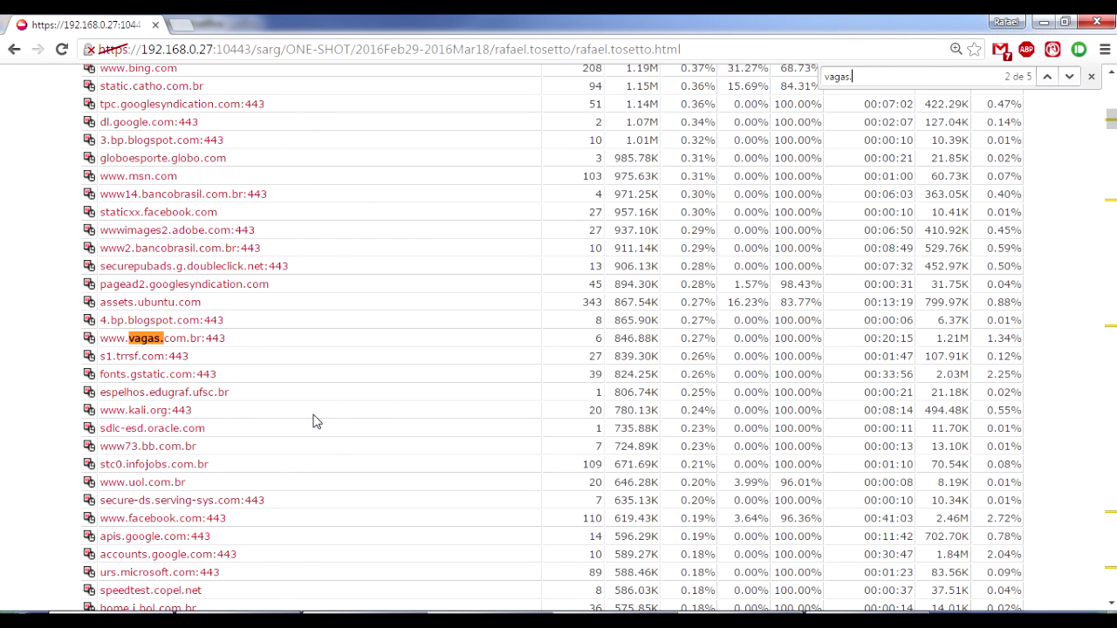
key(Return)
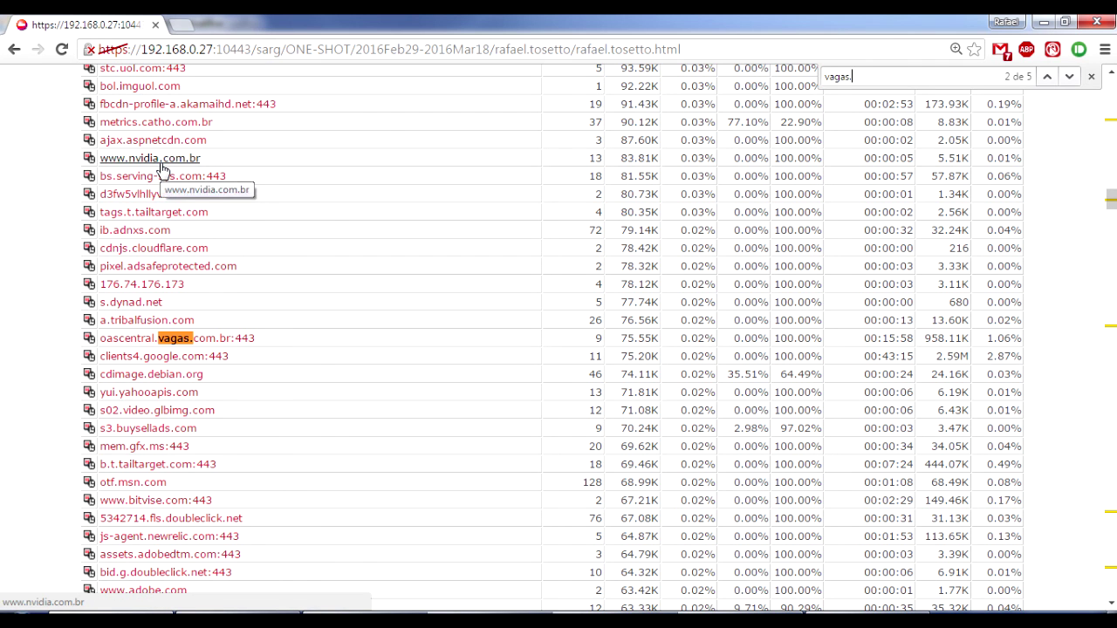
scroll(411, 420, up, 2)
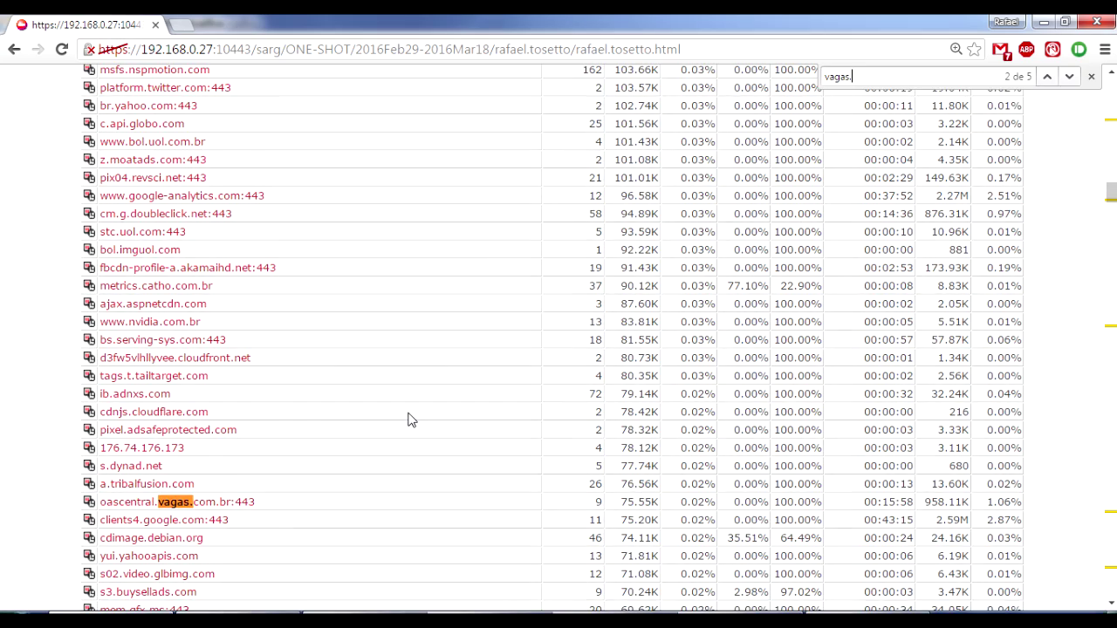
scroll(410, 420, up, 15)
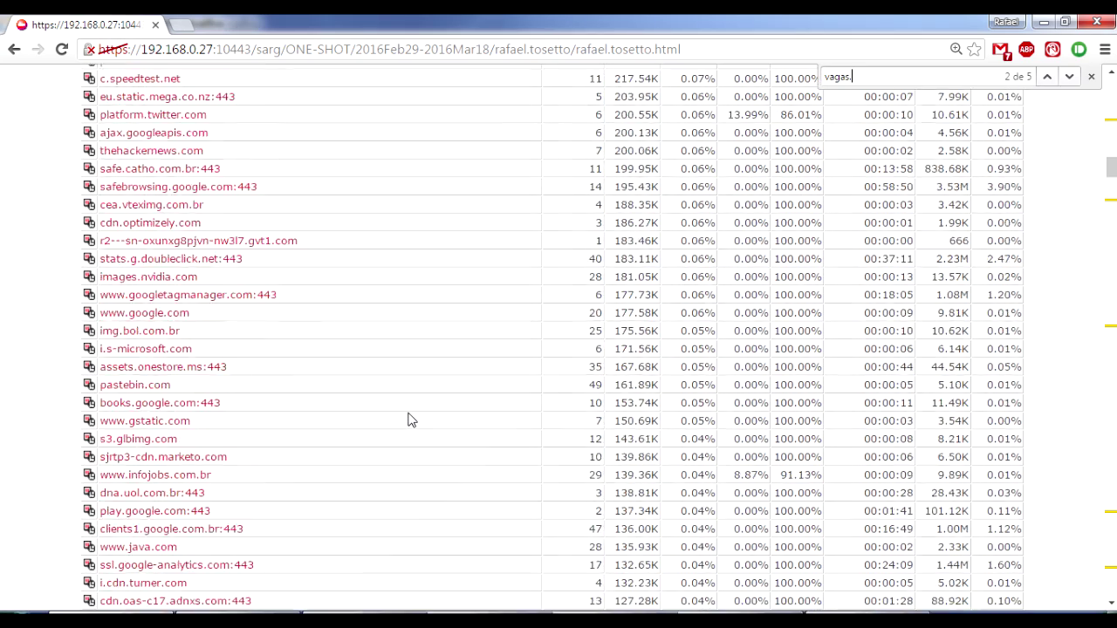
scroll(411, 419, up, 15)
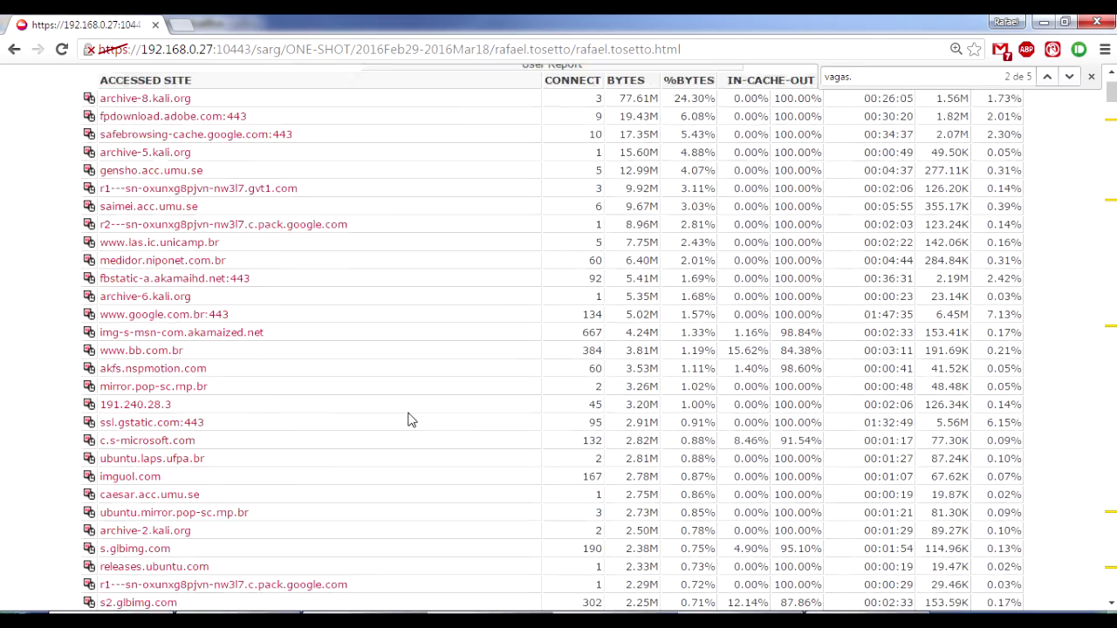
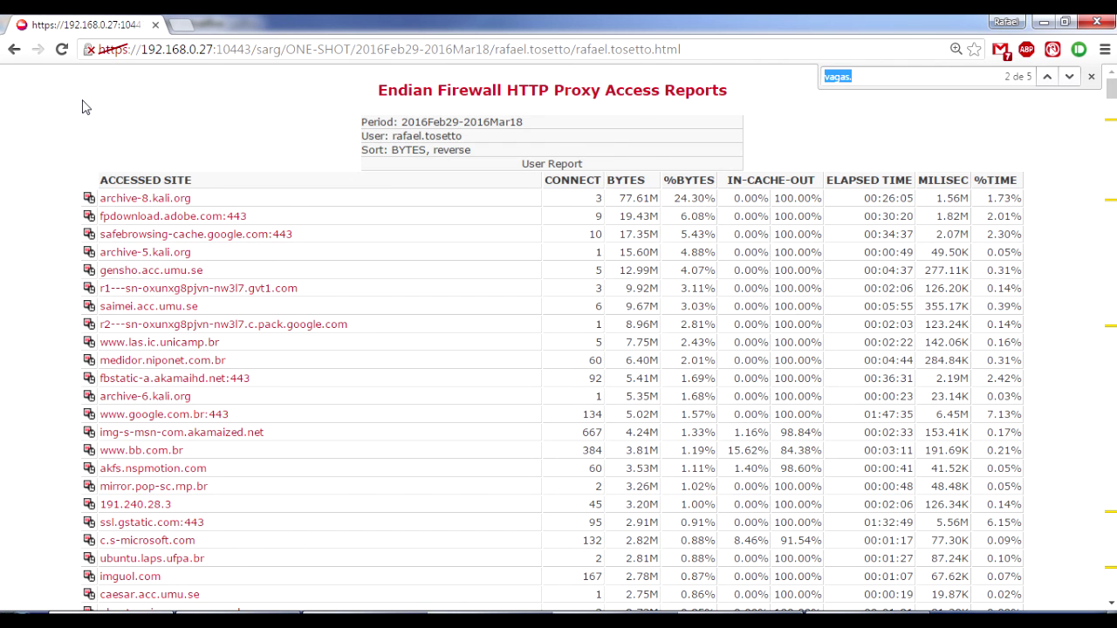
Jump to the next 'vagas.' match, then search the report for 'facebook' and step through matches.
key(F3)
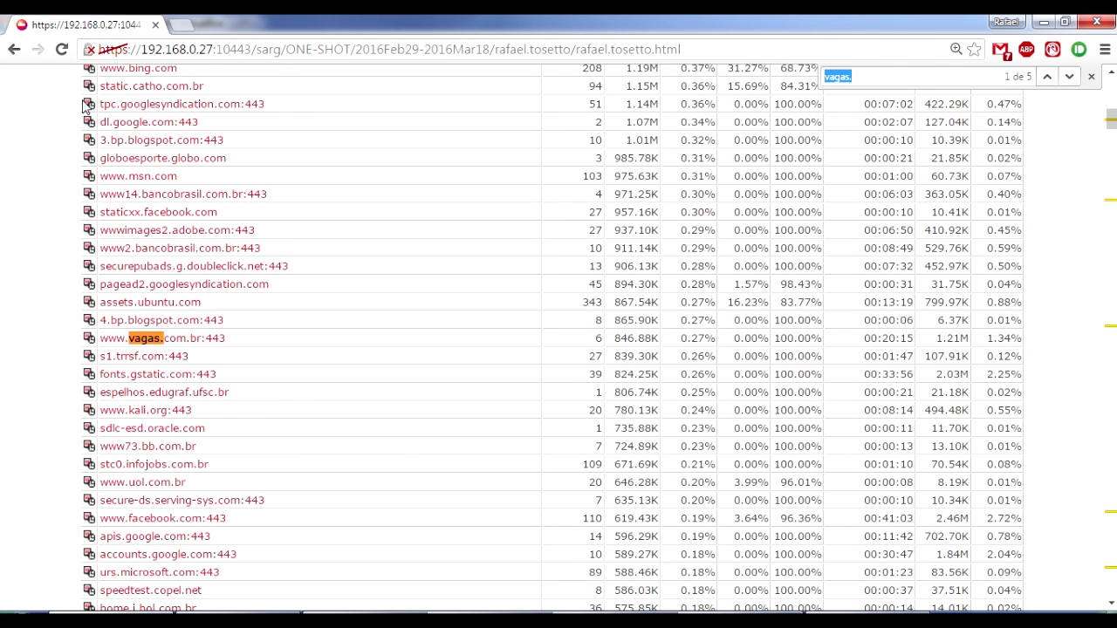
text(facebook)
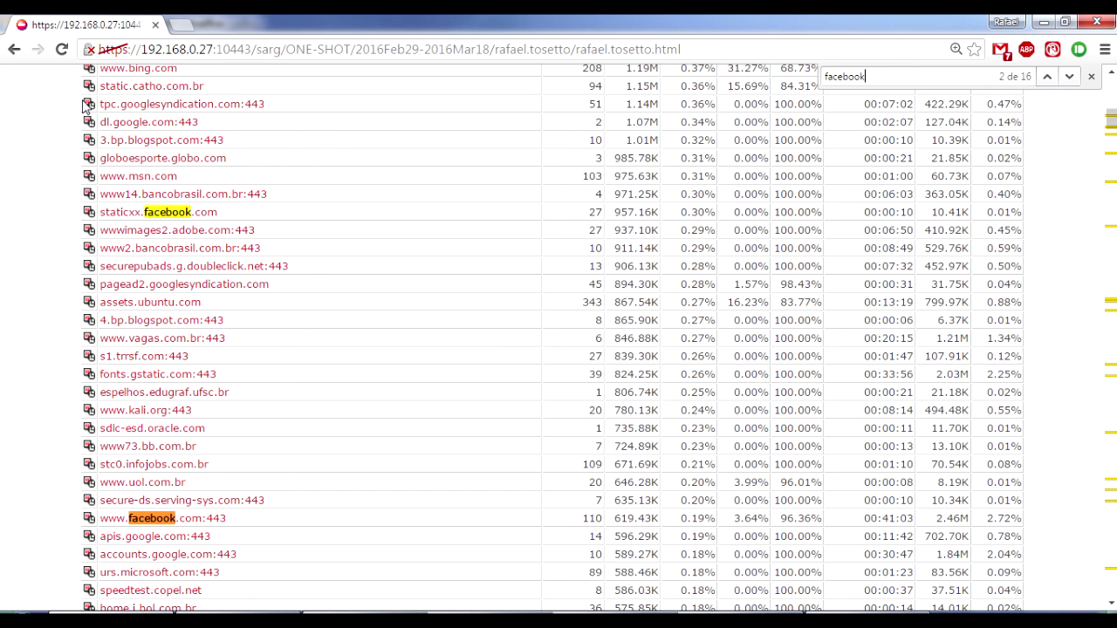
key(Return)
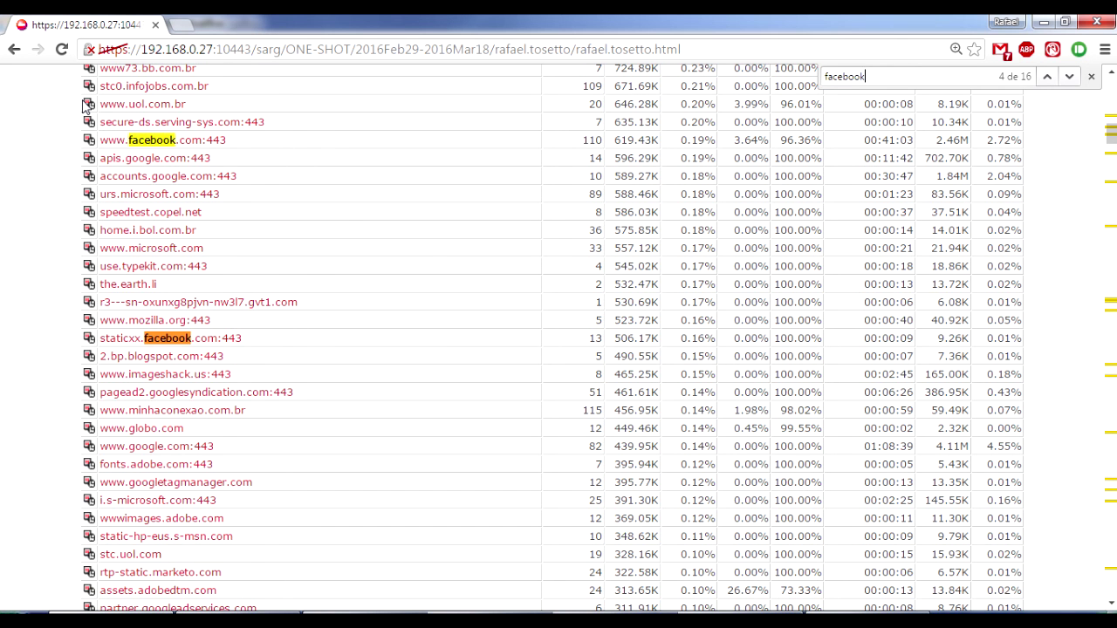
key(Return)
key(Return)
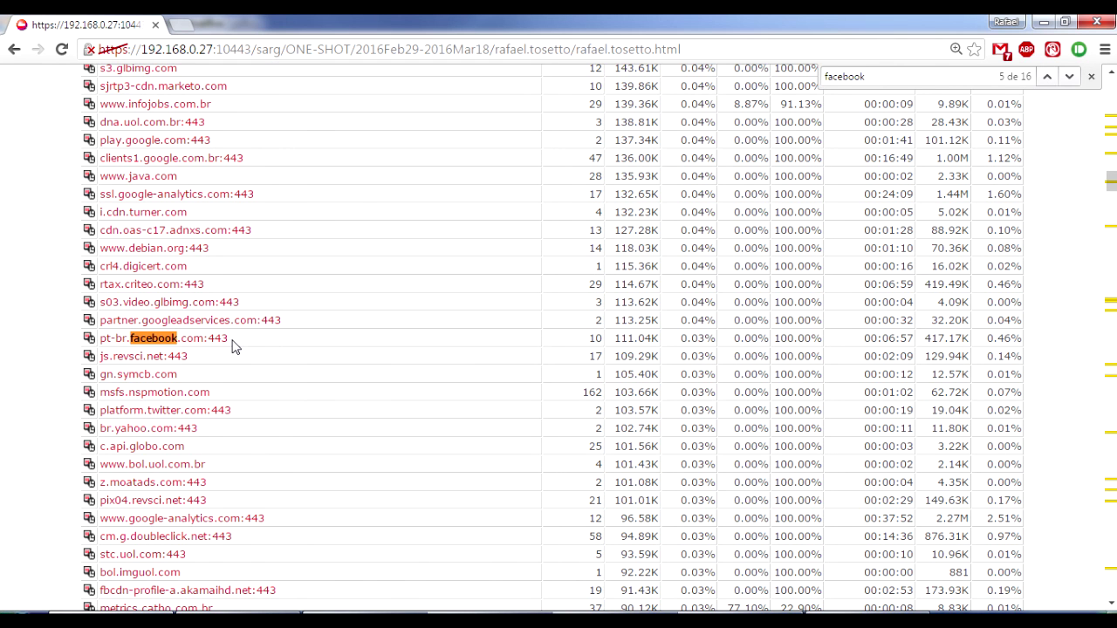
scroll(234, 347, up, 2)
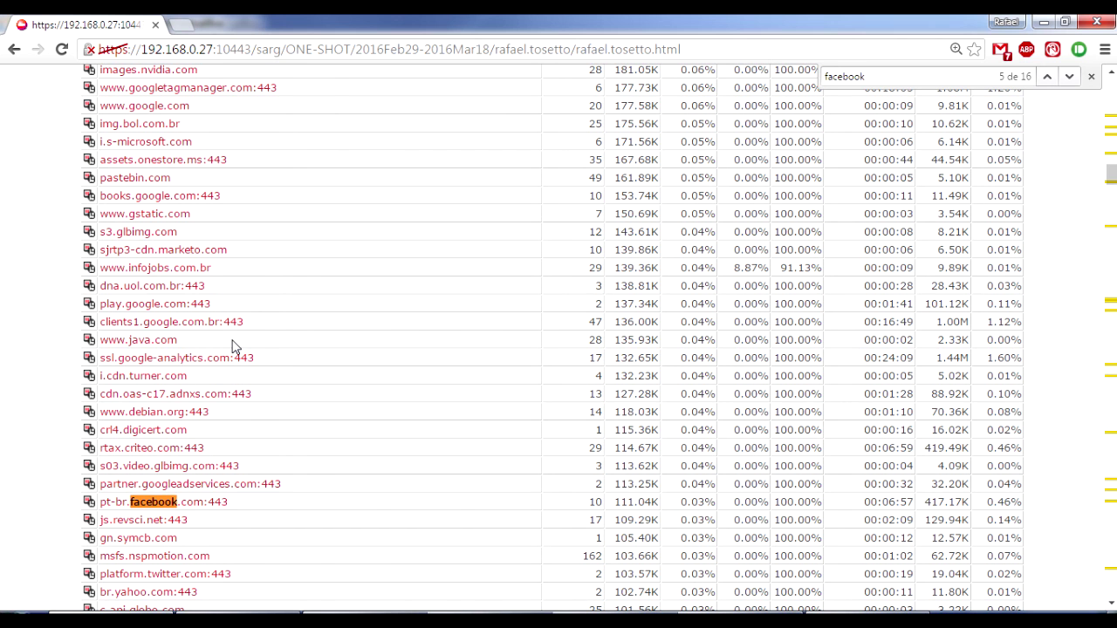
Search the report for 'twitte', close the find bar and scroll back to the top.
key(ctrl+f)
text(twi)
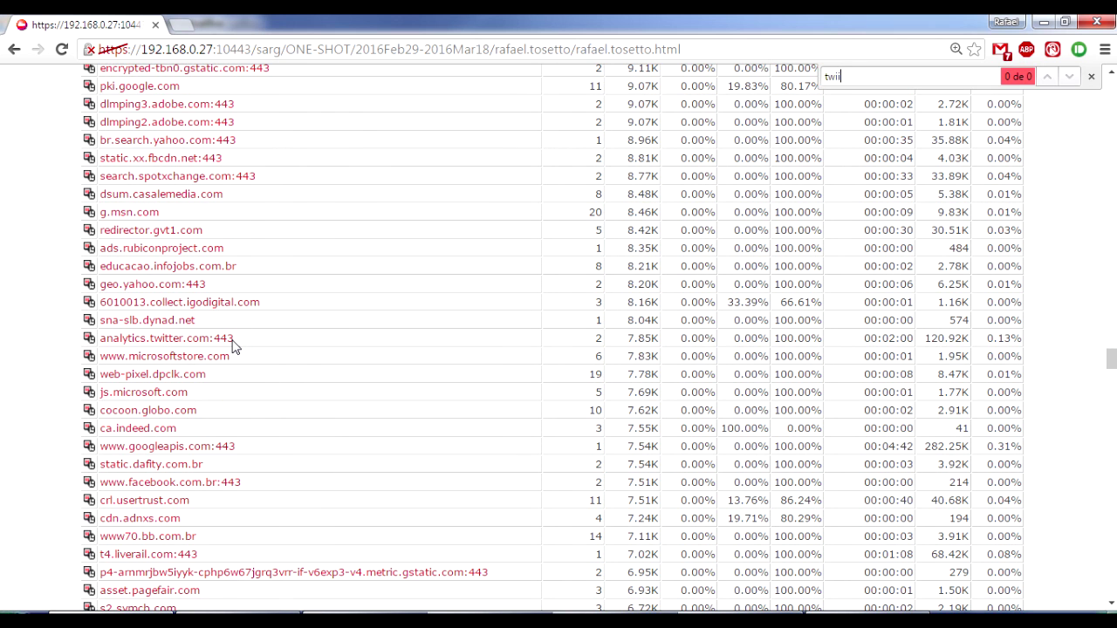
text(tte)
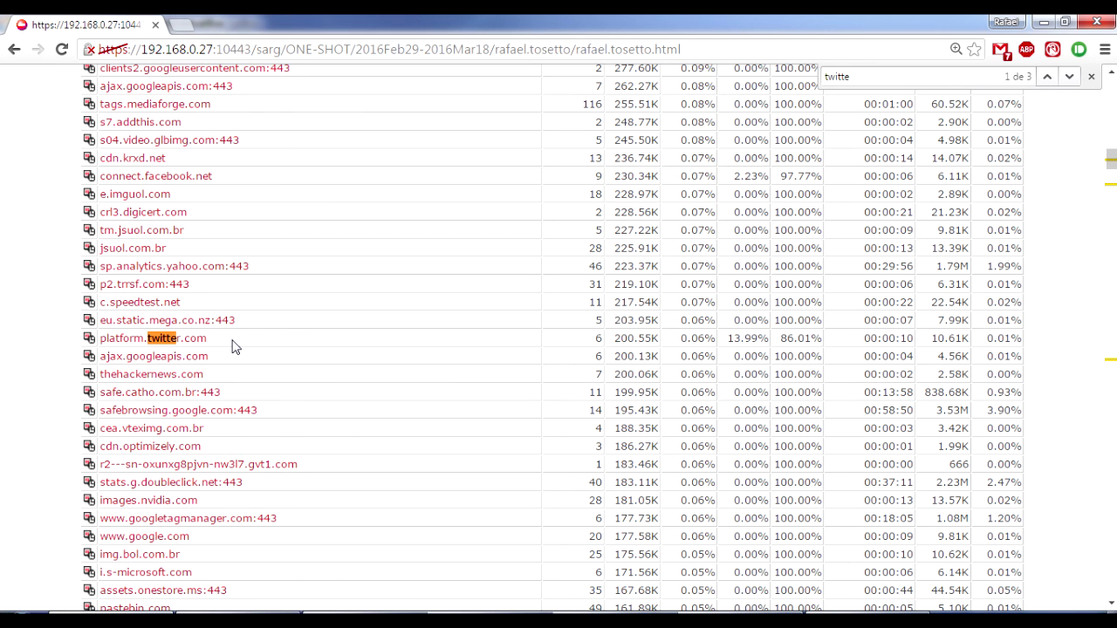
key(Escape)
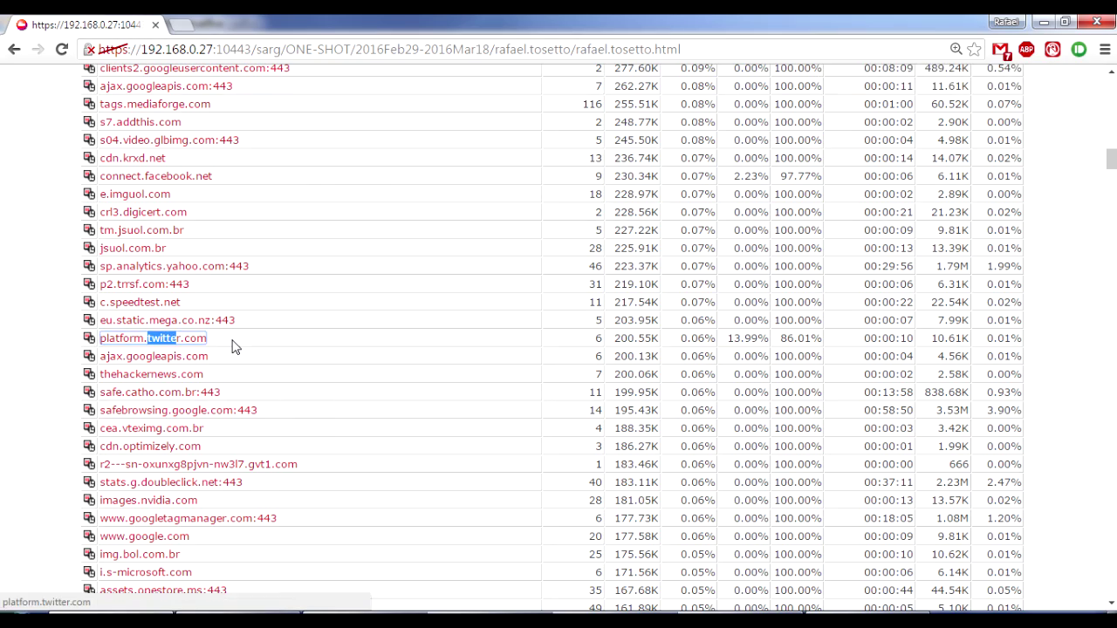
scroll(233, 346, up, 10)
scroll(233, 347, up, 4)
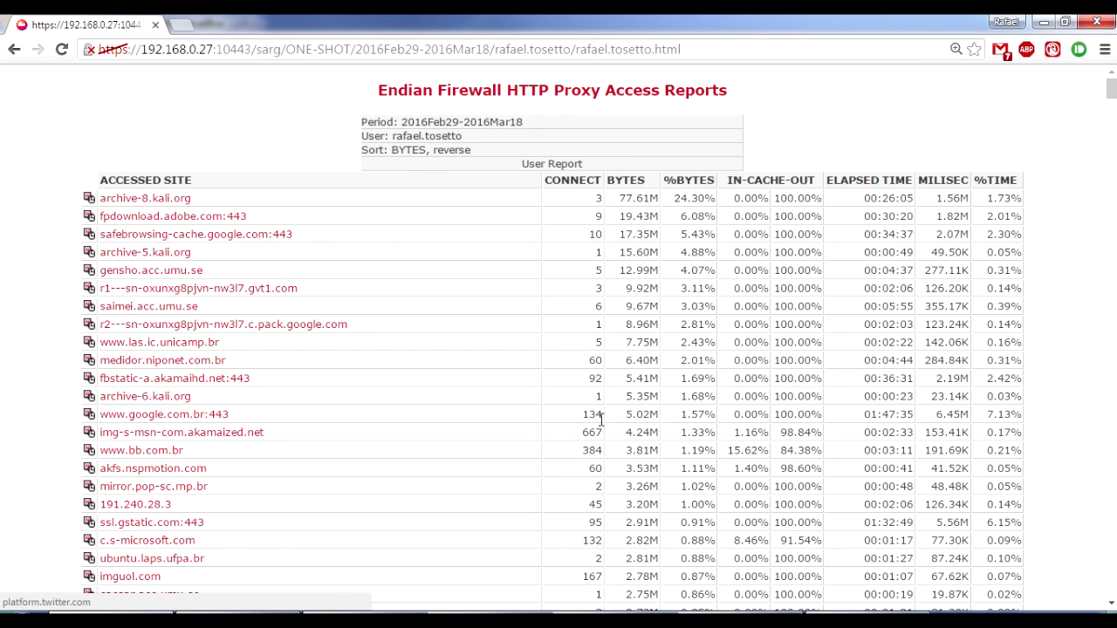
click(14, 50)
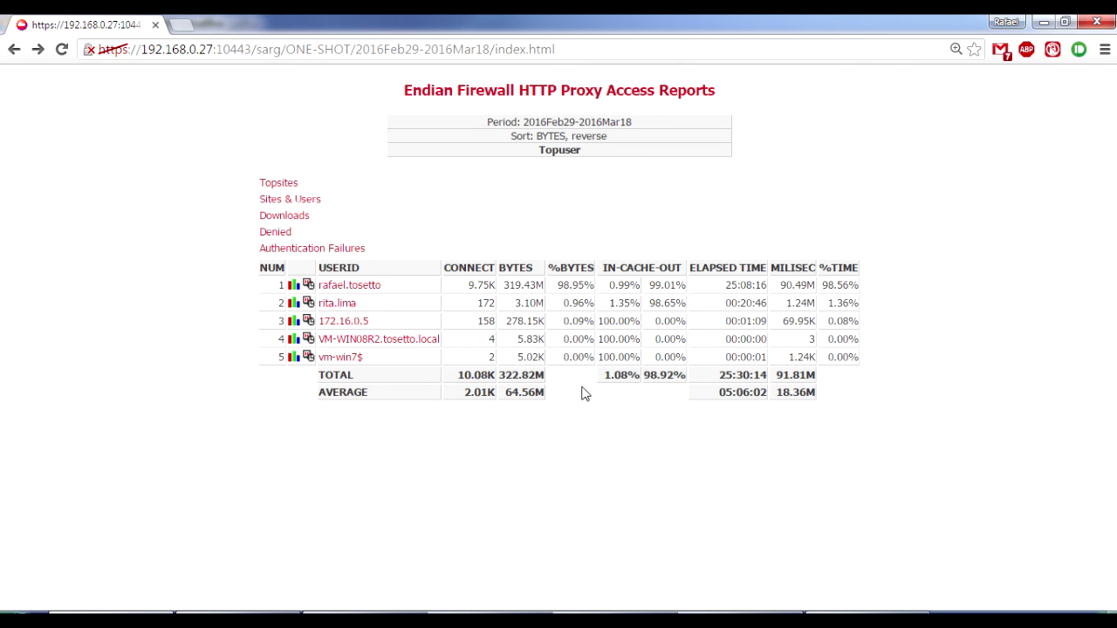
click(324, 287)
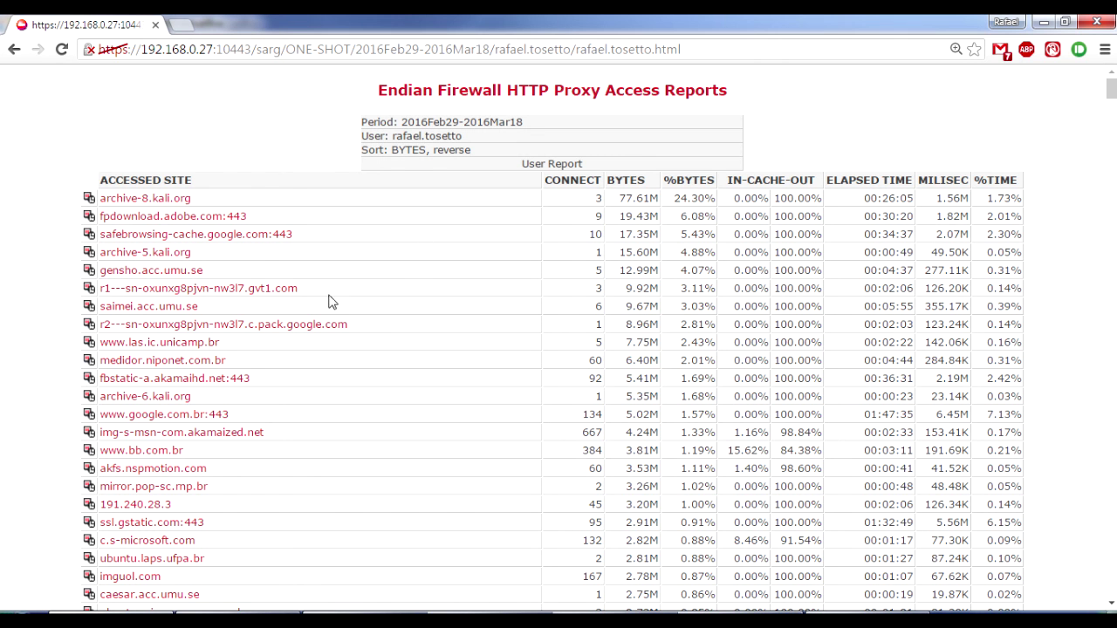
key(ctrl+f)
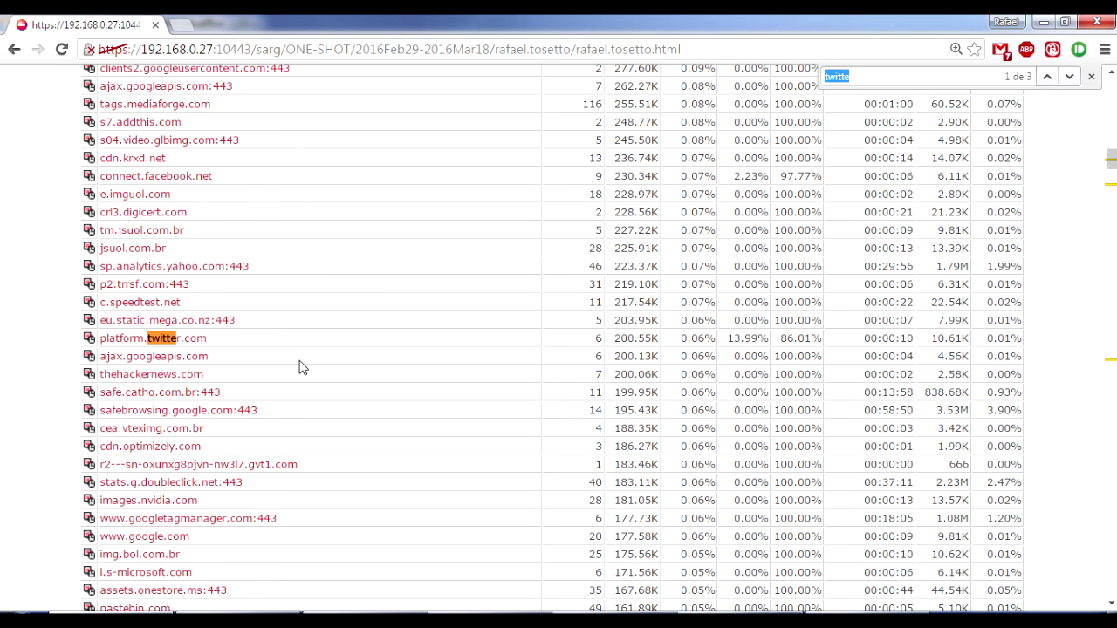
text(vagas.com.br)
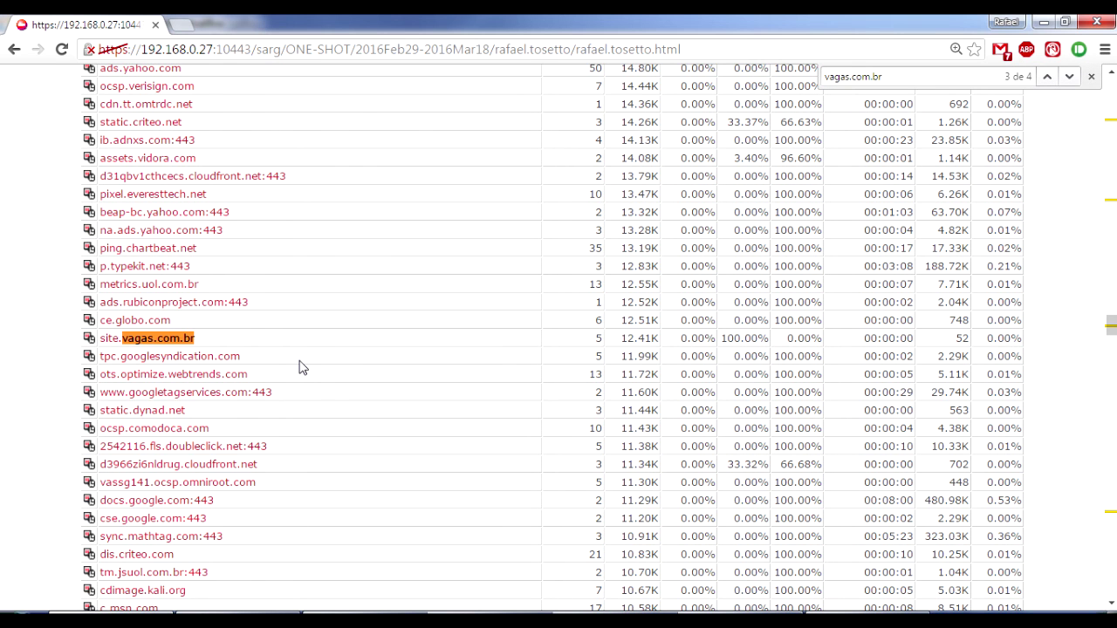
key(Return)
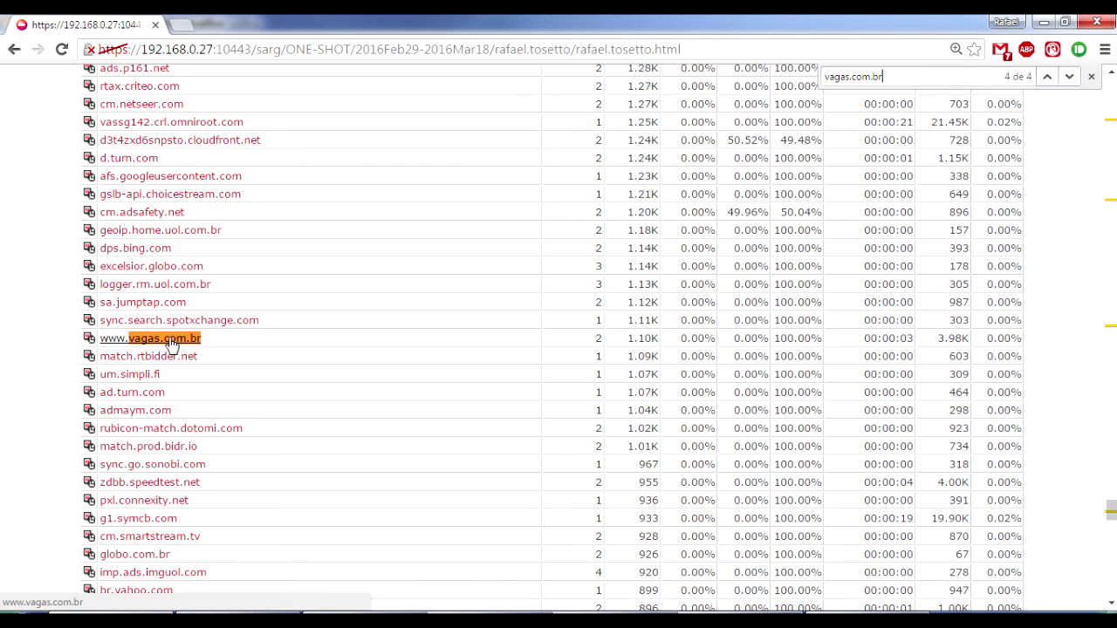
click(108, 340)
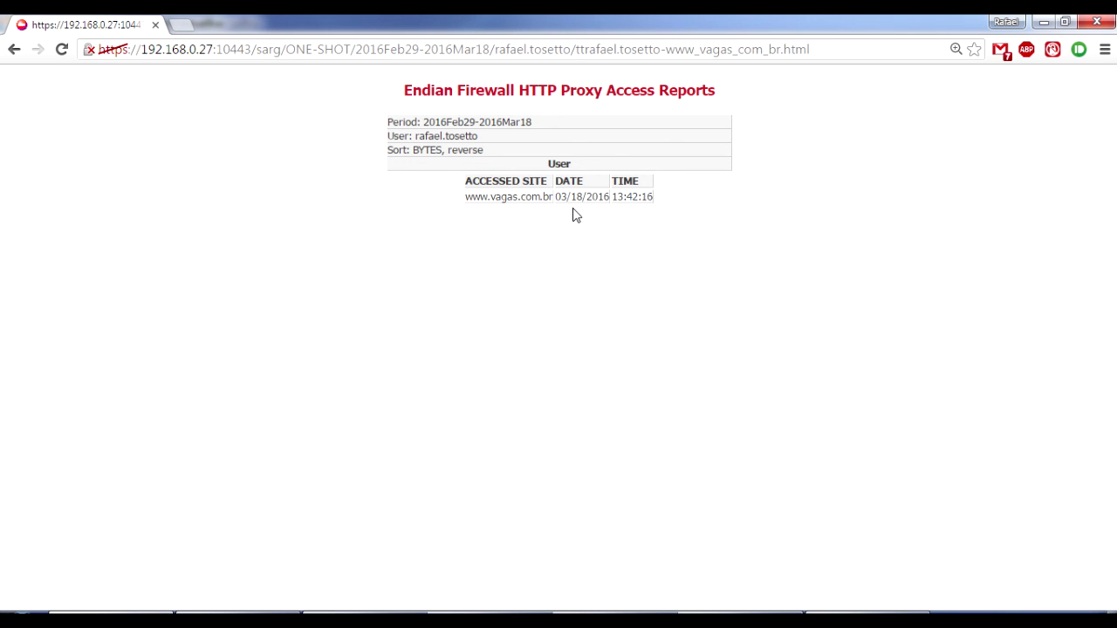
click(13, 50)
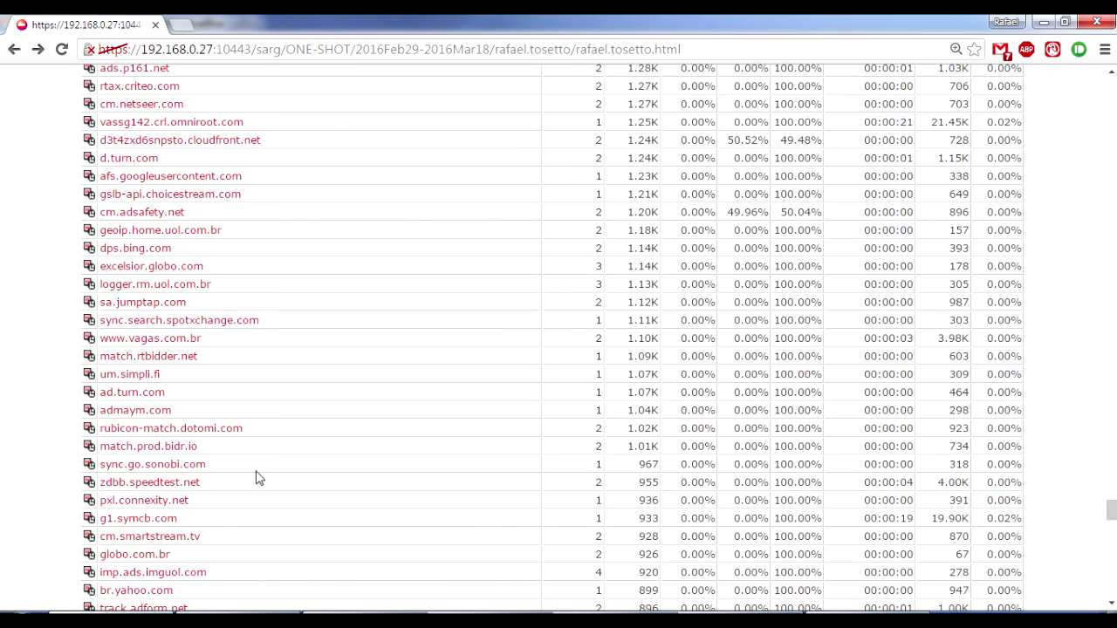
key(ctrl+f)
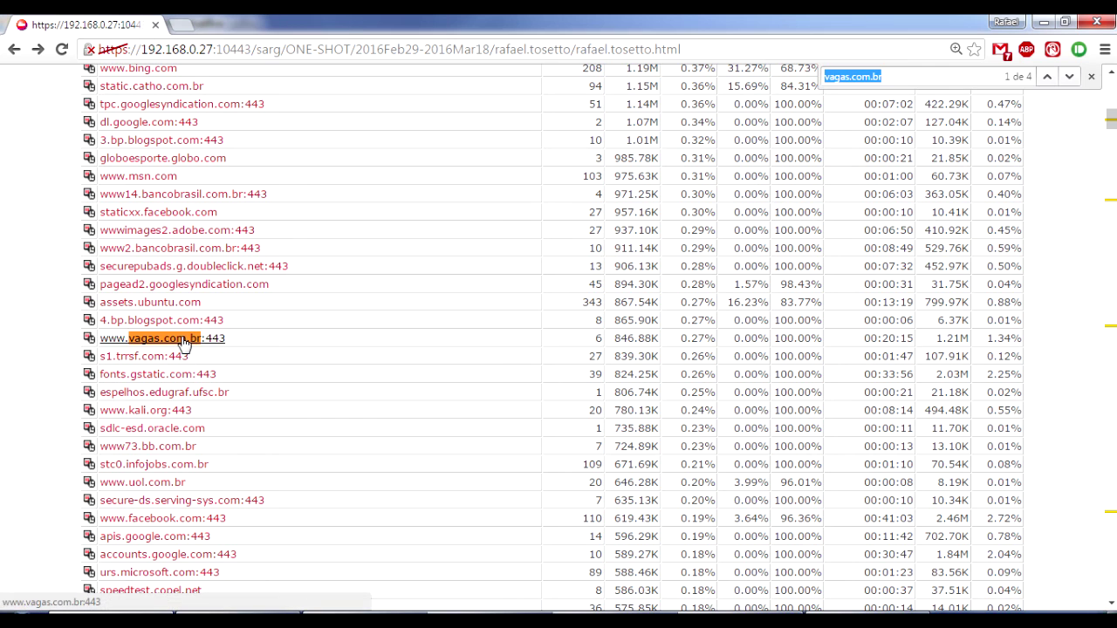
middle_click(183, 340)
click(248, 25)
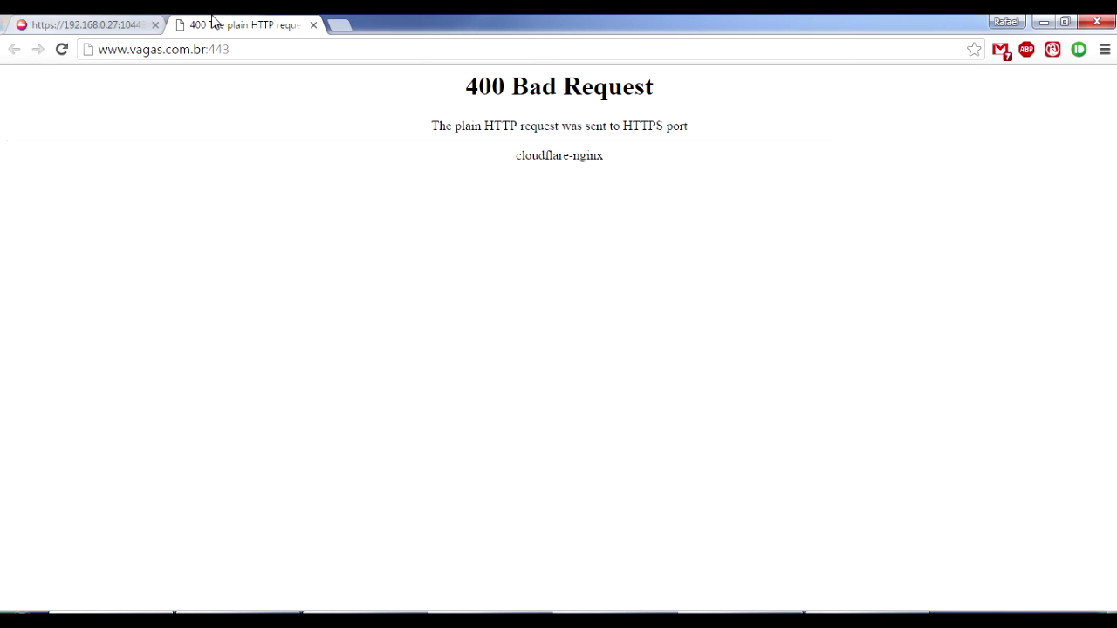
drag(207, 49, 253, 49)
key(BackSpace)
key(Return)
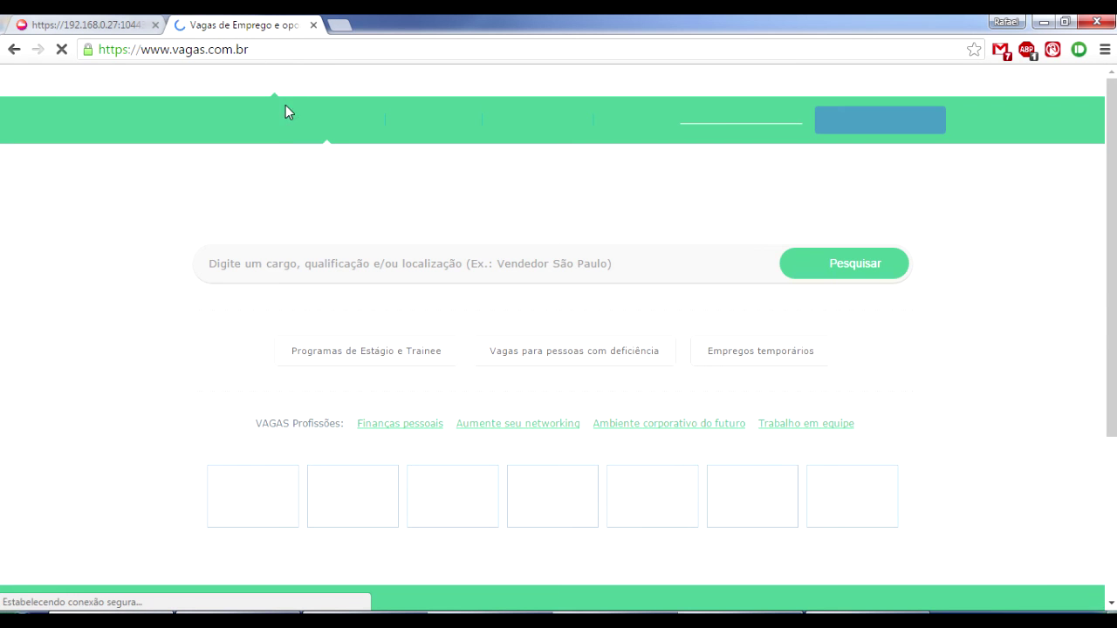
click(313, 25)
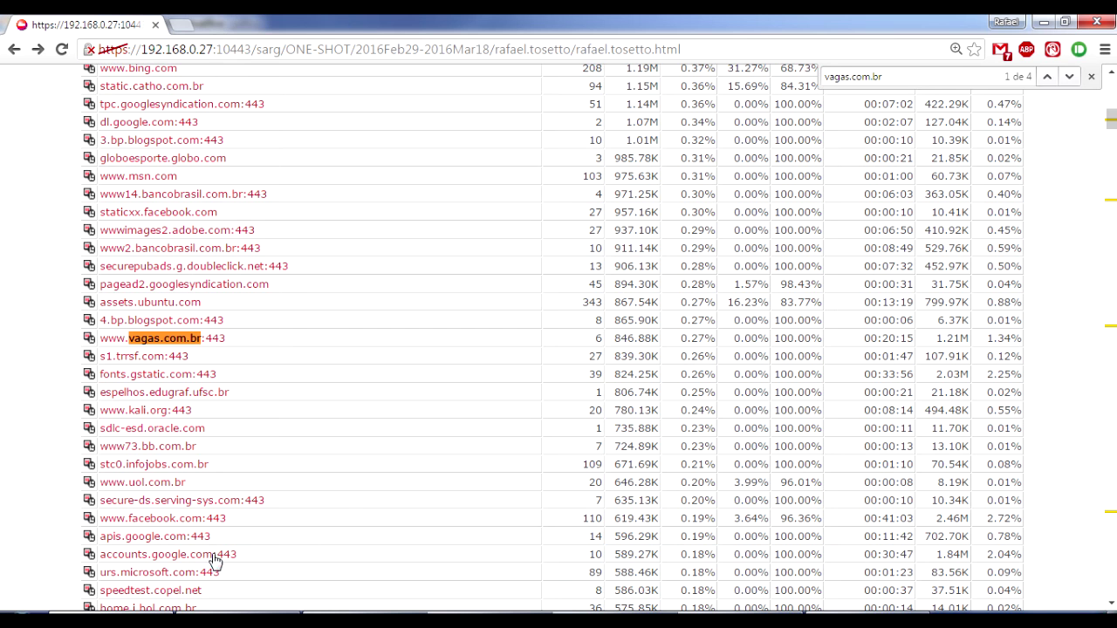
scroll(62, 336, up, 2)
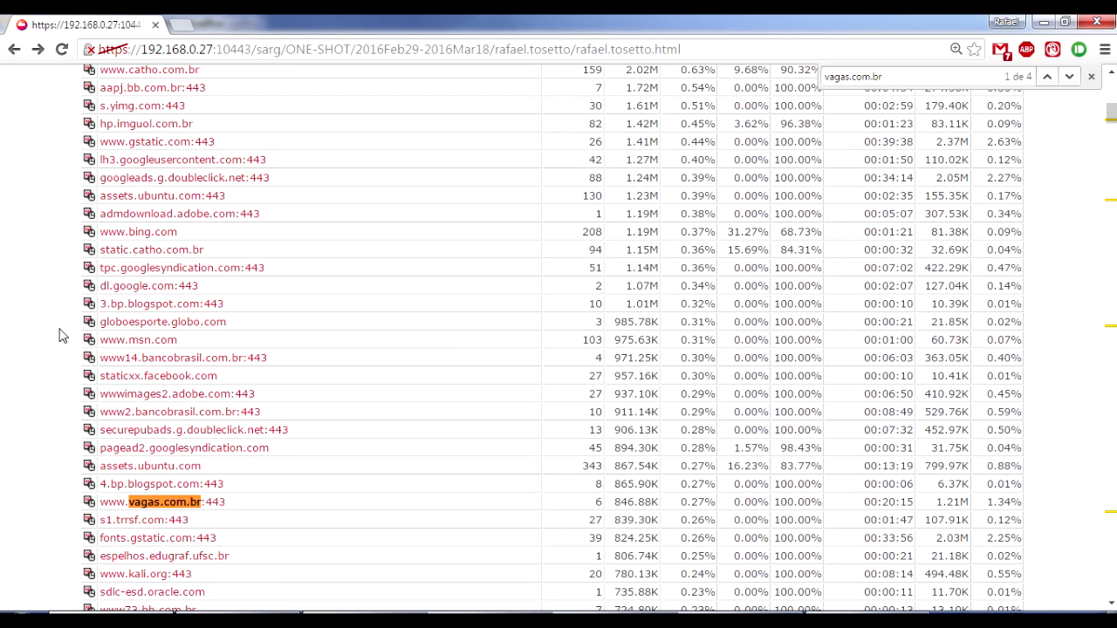
key(Return)
text(fac)
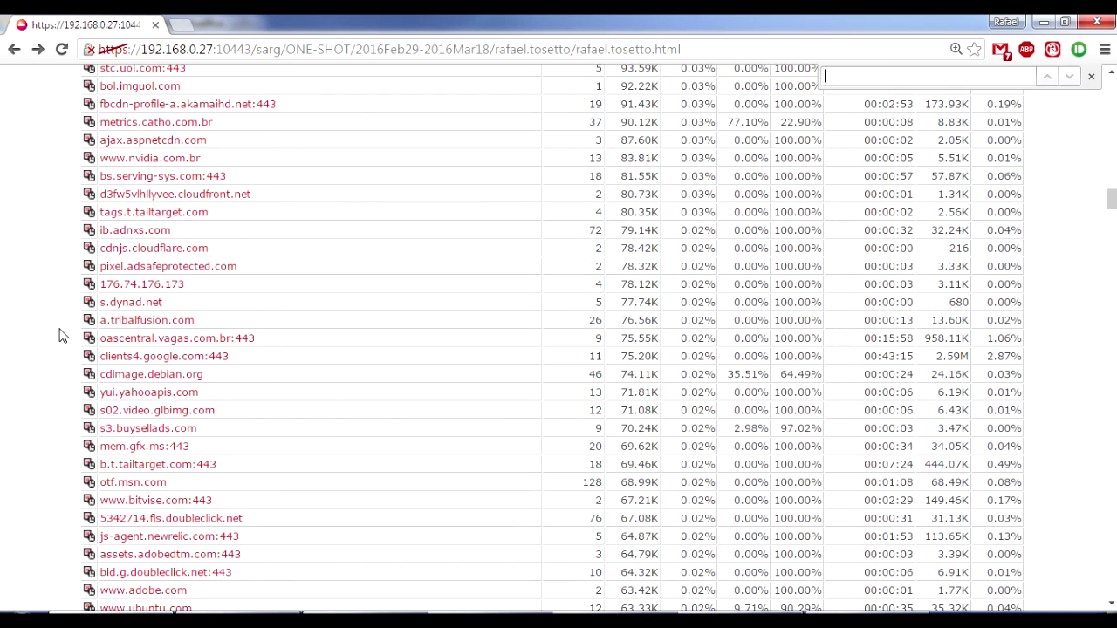
text(ebook)
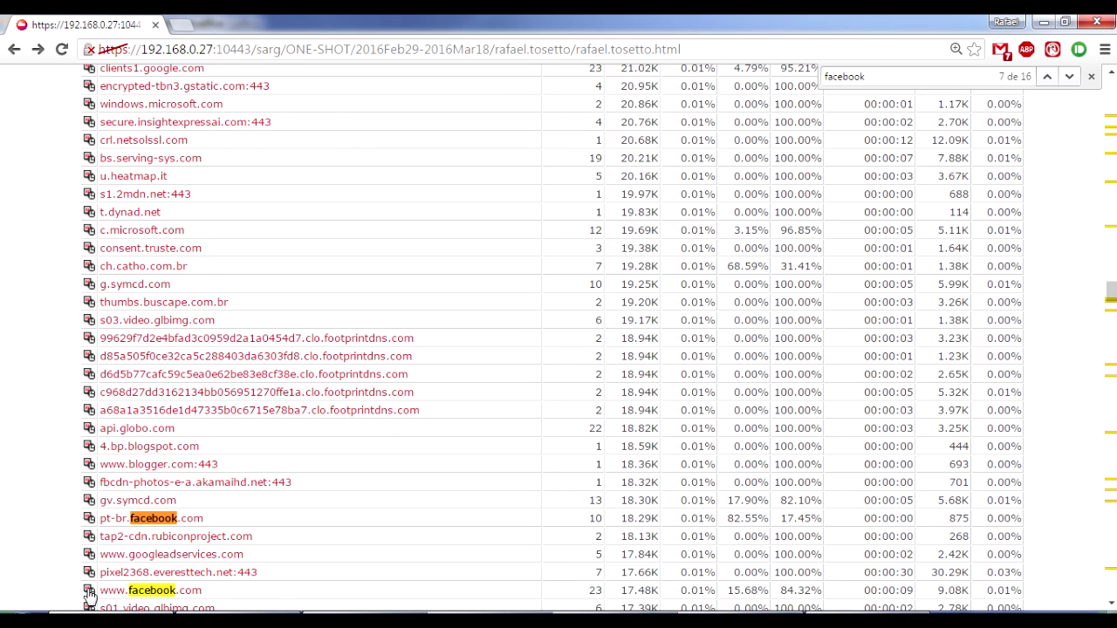
click(88, 591)
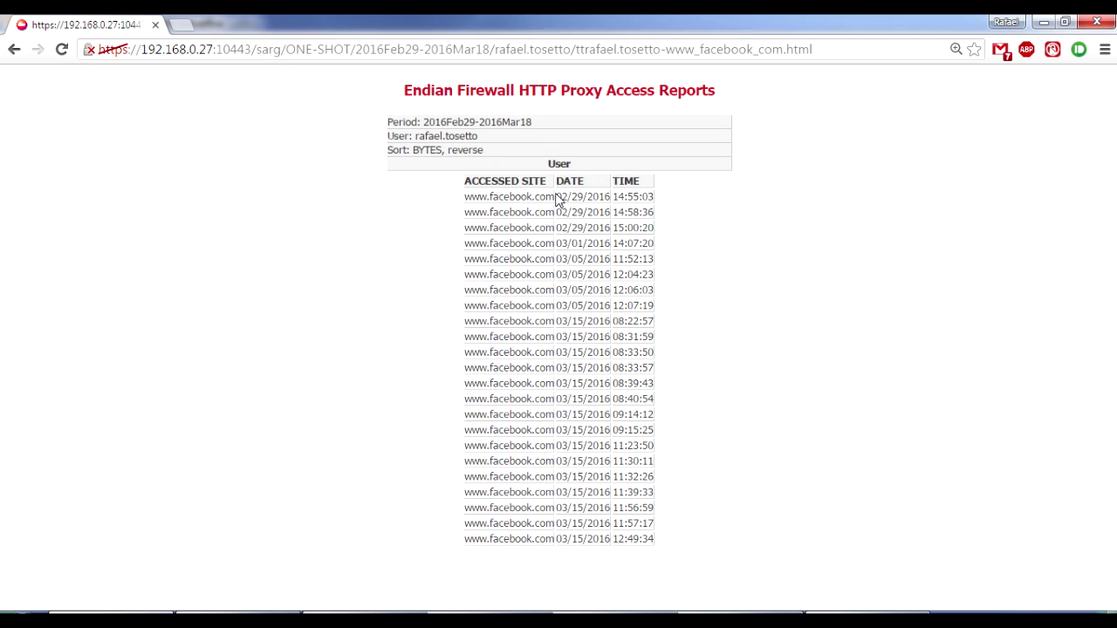
drag(558, 199, 568, 196)
click(574, 200)
drag(427, 122, 474, 137)
click(493, 140)
drag(428, 123, 533, 123)
click(180, 246)
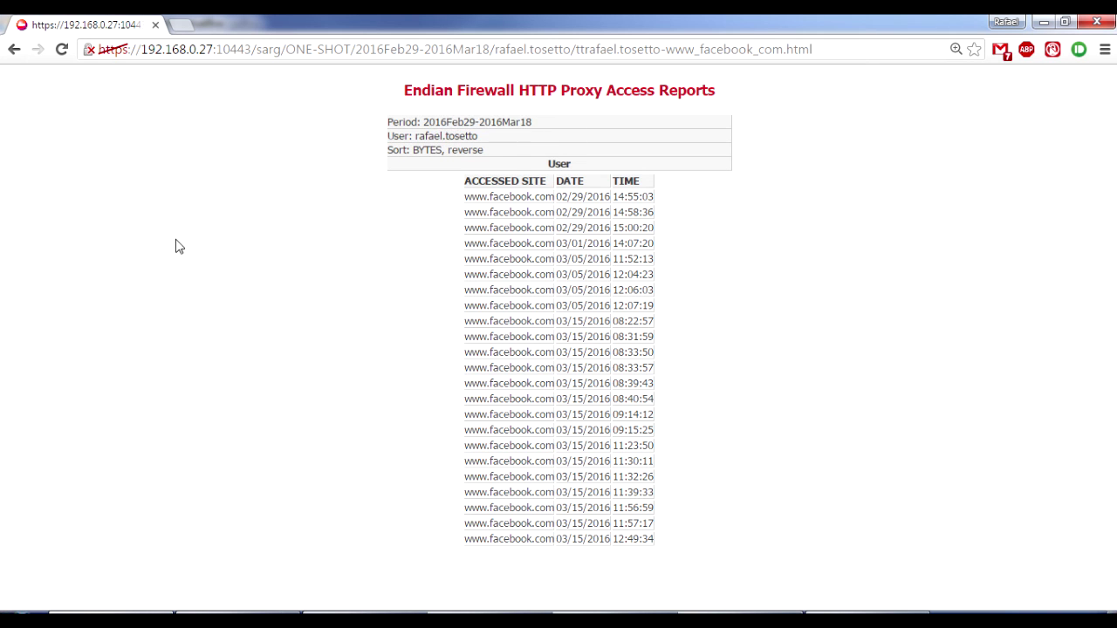
click(10, 53)
scroll(48, 75, down, 10)
scroll(440, 365, up, 15)
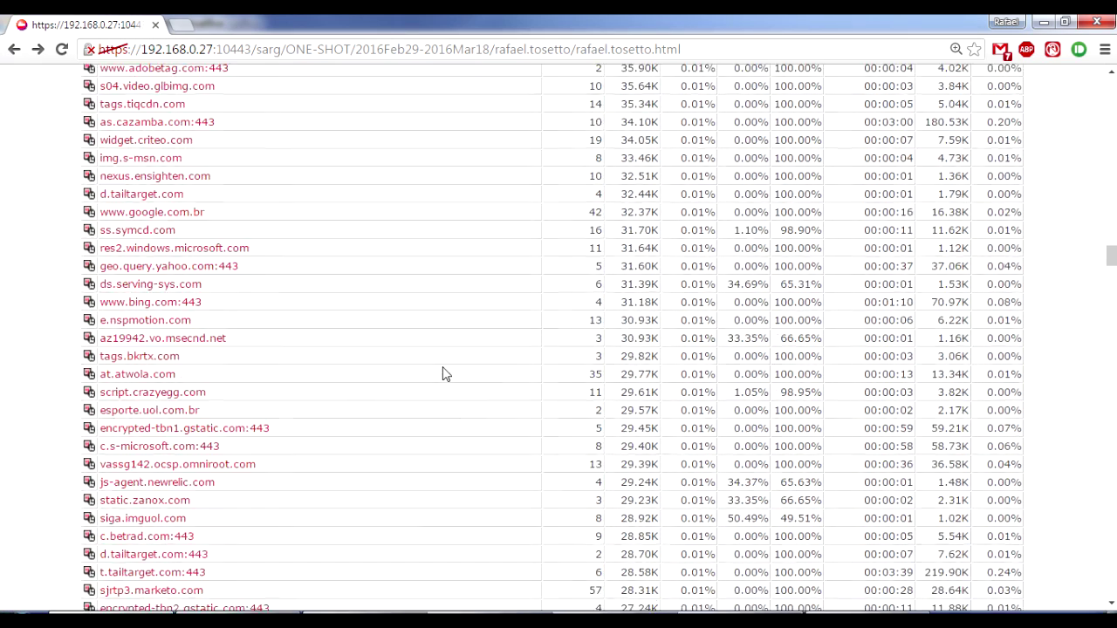
scroll(443, 374, up, 15)
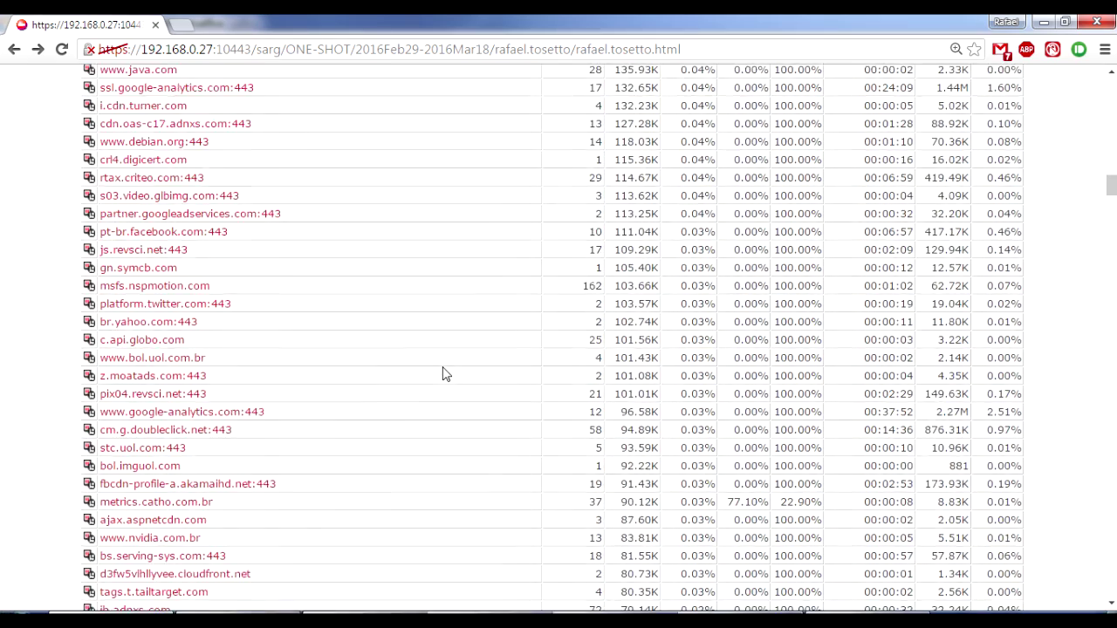
scroll(443, 374, up, 15)
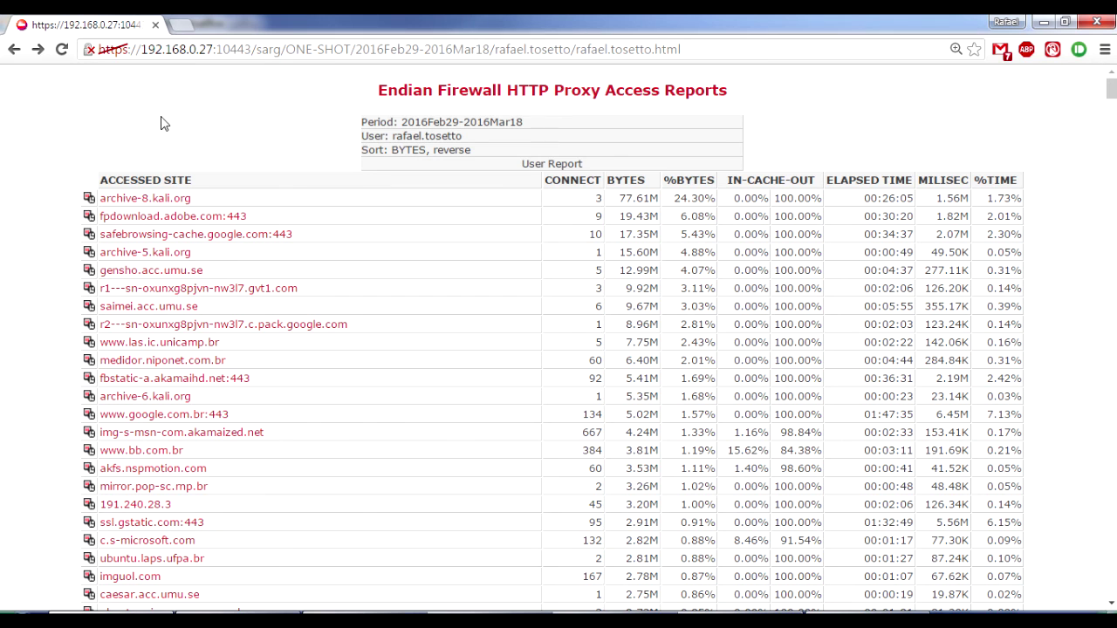
Open the top user's date/time report and highlight 33.72M at 08H and the 03/15/2016 row.
click(14, 49)
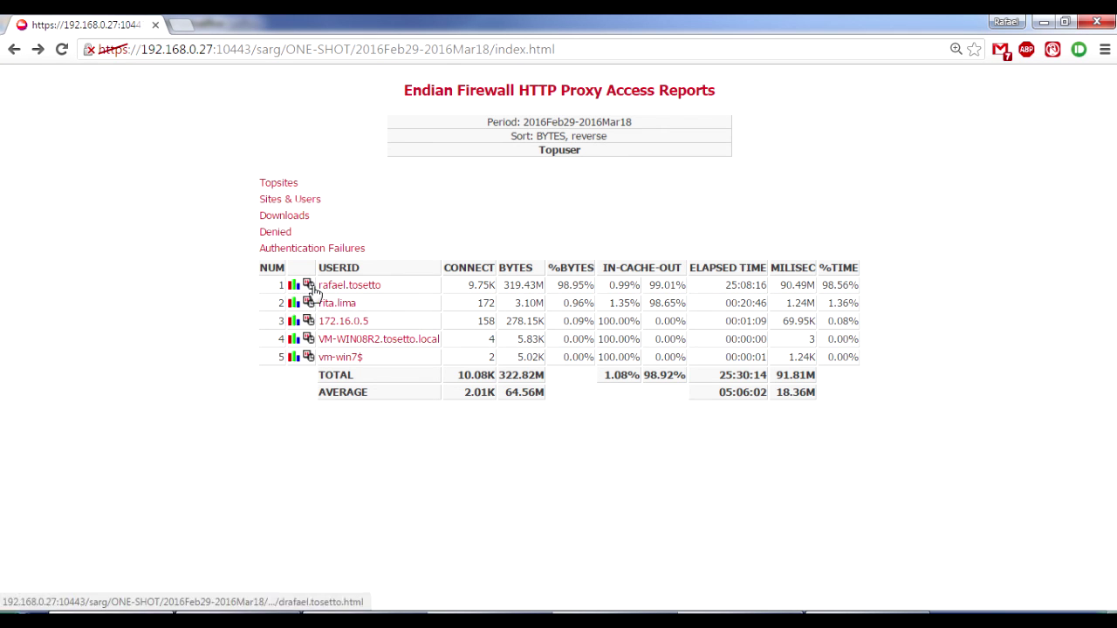
click(309, 287)
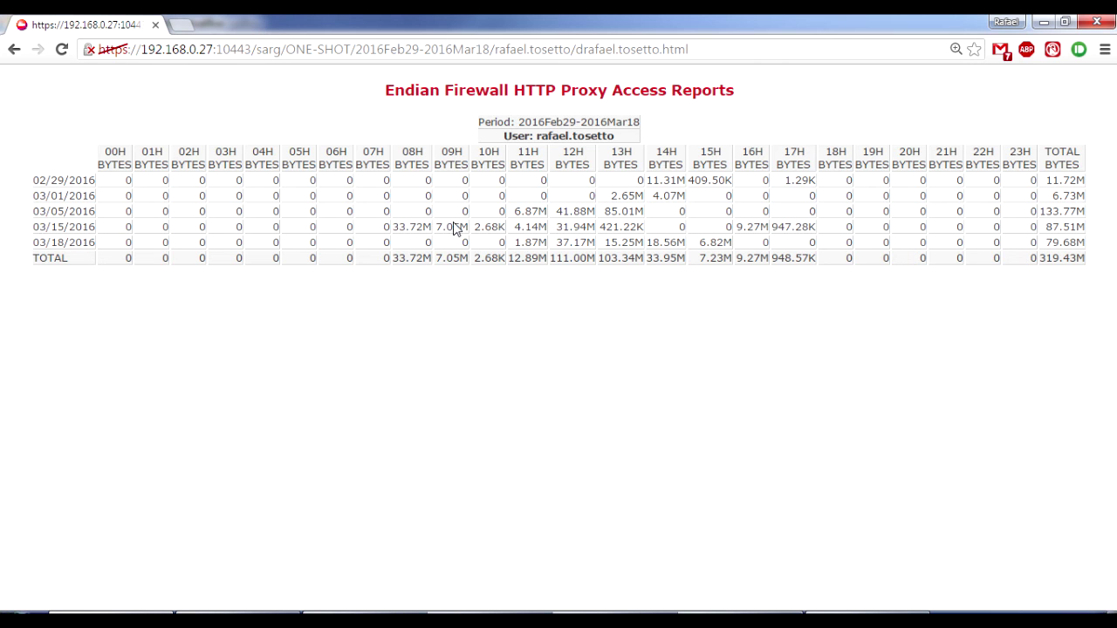
double_click(400, 229)
click(473, 384)
drag(562, 227, 608, 338)
click(608, 338)
View the Sites & Users and Downloads reports, returning to the Topuser summary after each.
click(15, 50)
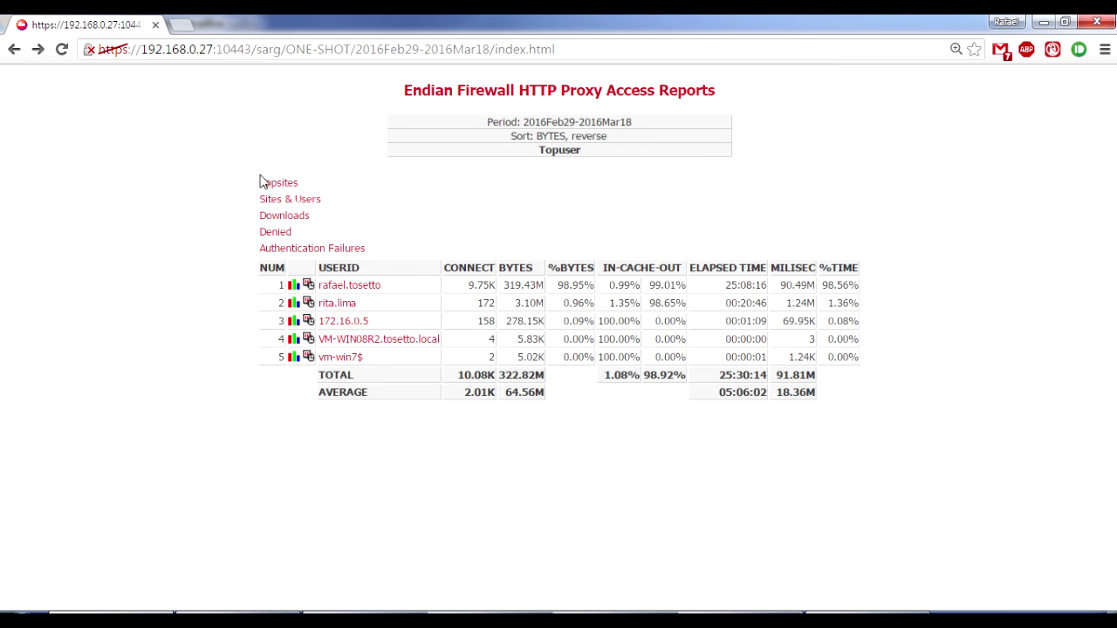
click(297, 202)
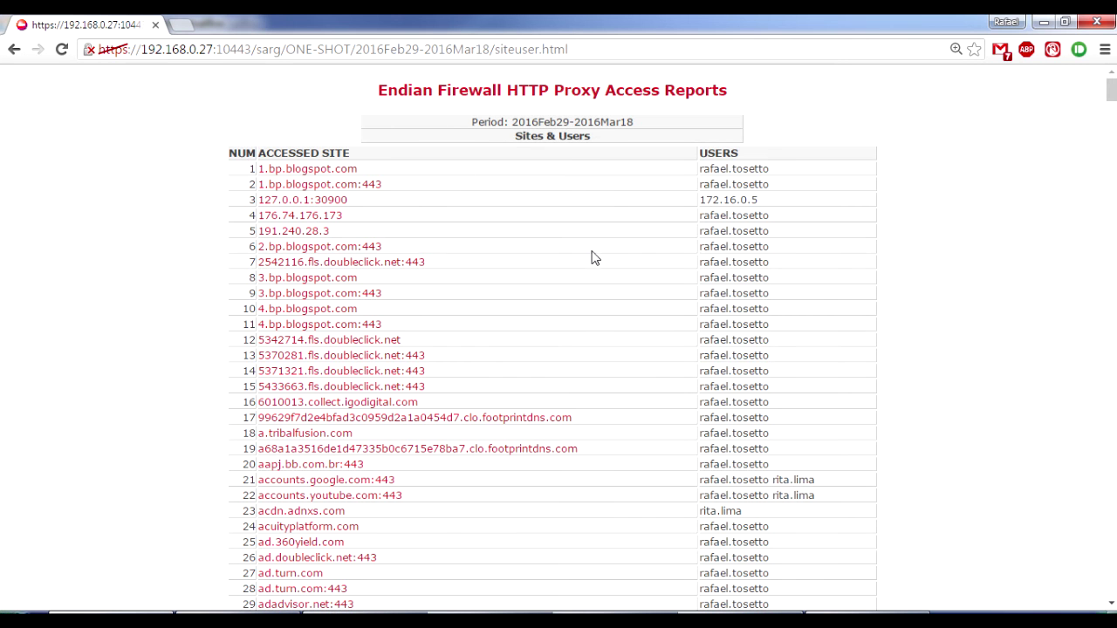
click(14, 50)
click(273, 224)
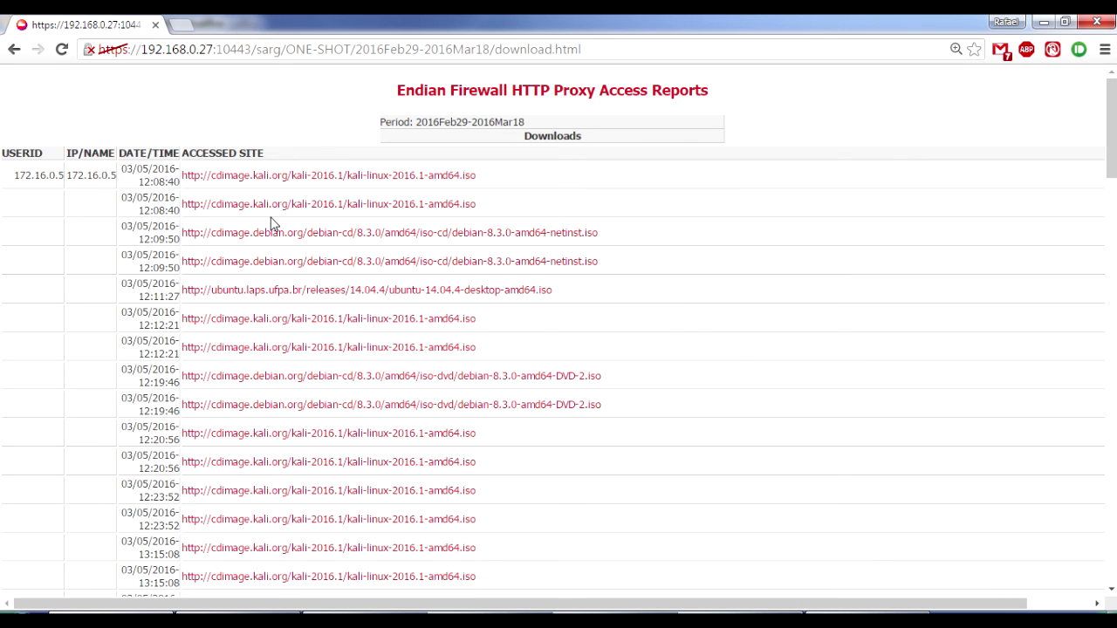
click(14, 50)
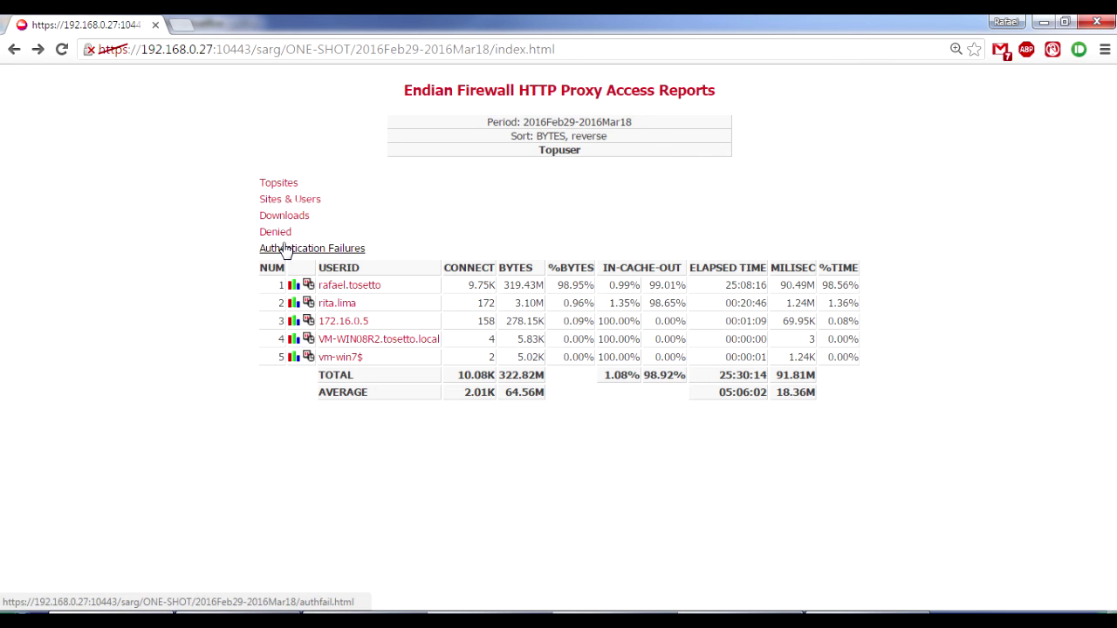